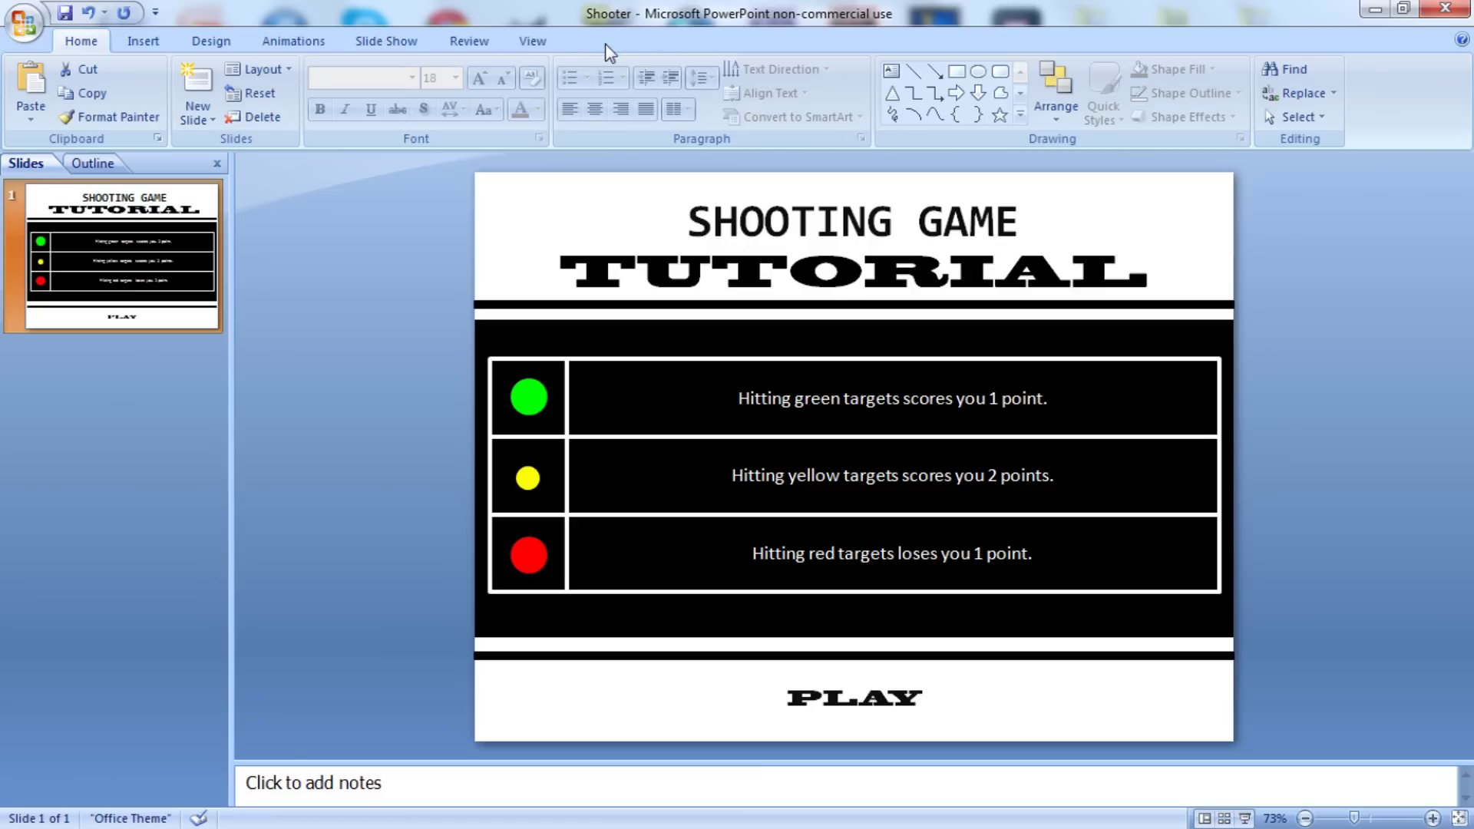
Step: Turn on 'Show Developer tab in the Ribbon' in PowerPoint Options and switch to the Developer tab
{"action": "left_click", "coordinate": [24, 22]}
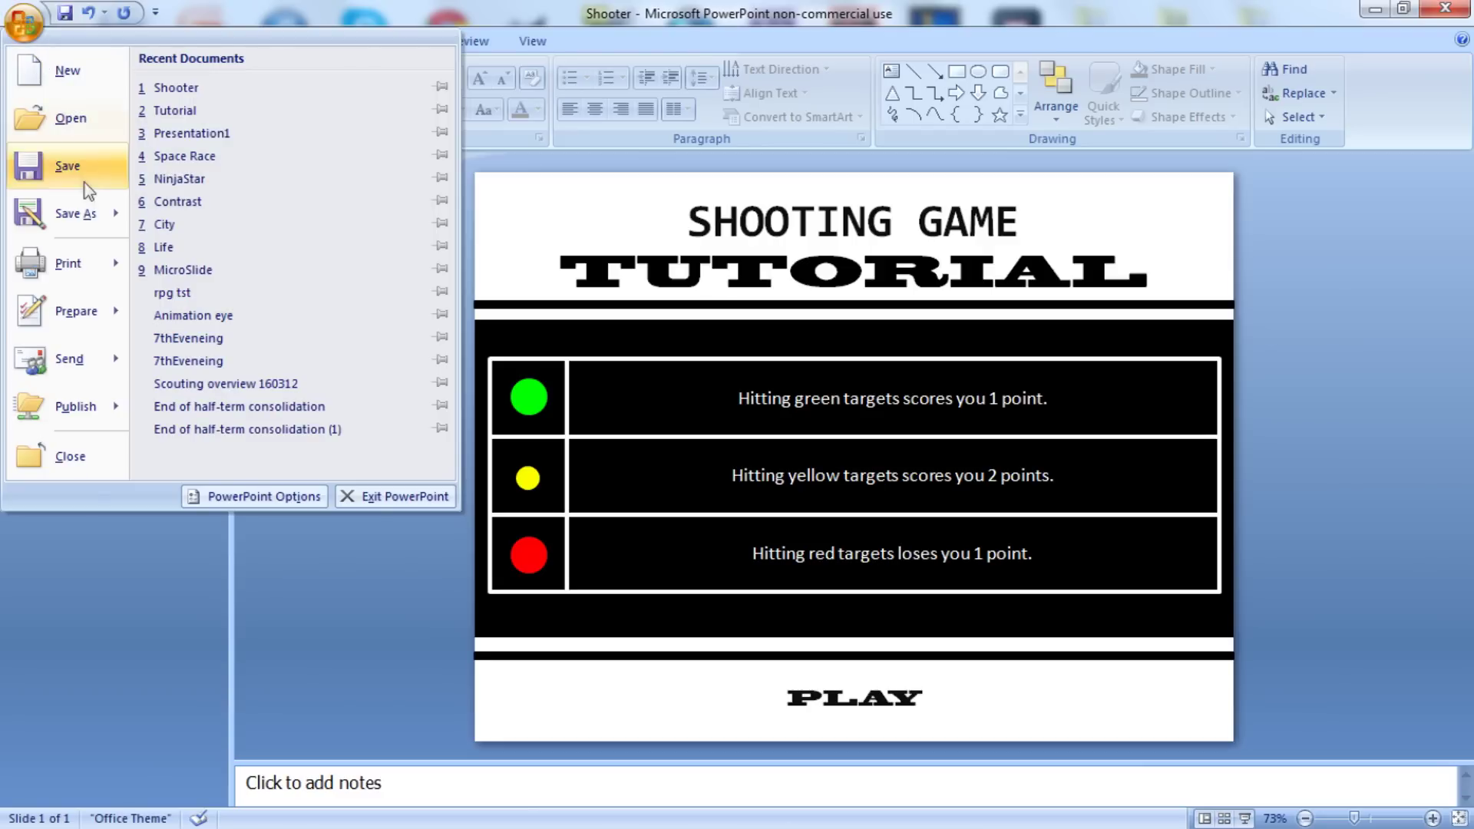
{"action": "left_click", "coordinate": [234, 498]}
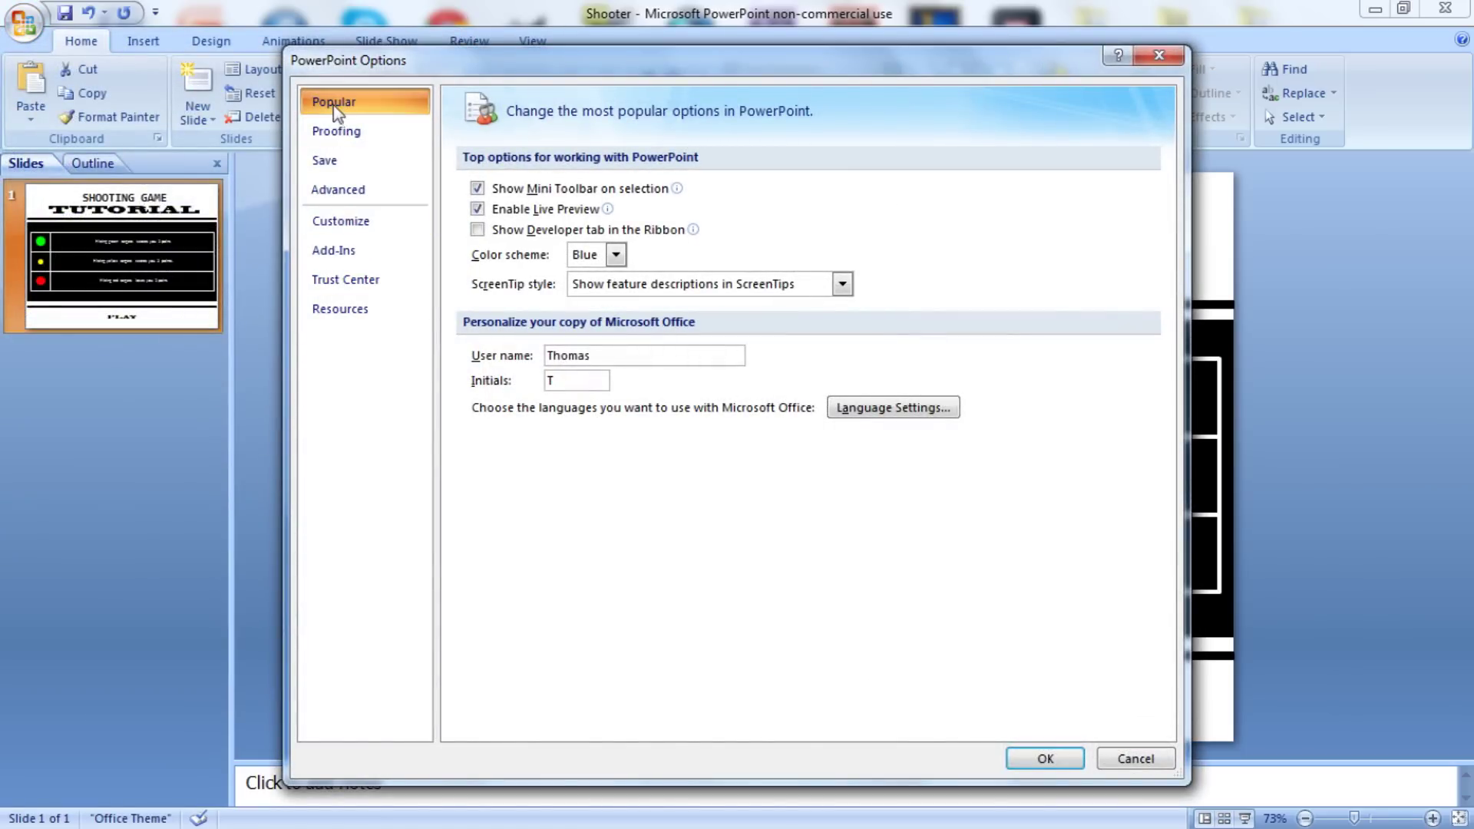
{"action": "left_click", "coordinate": [477, 232]}
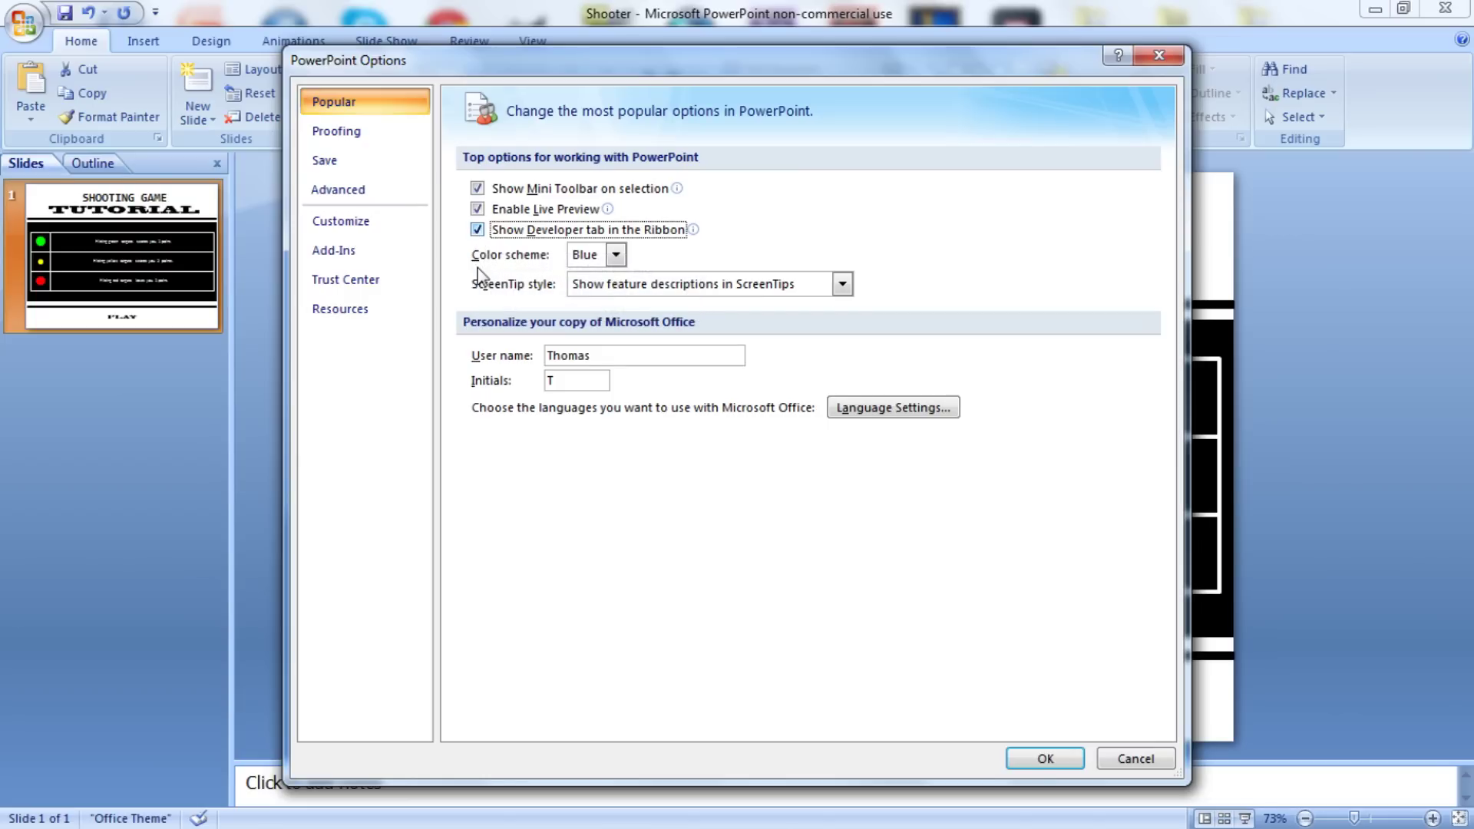
{"action": "left_click", "coordinate": [1046, 758]}
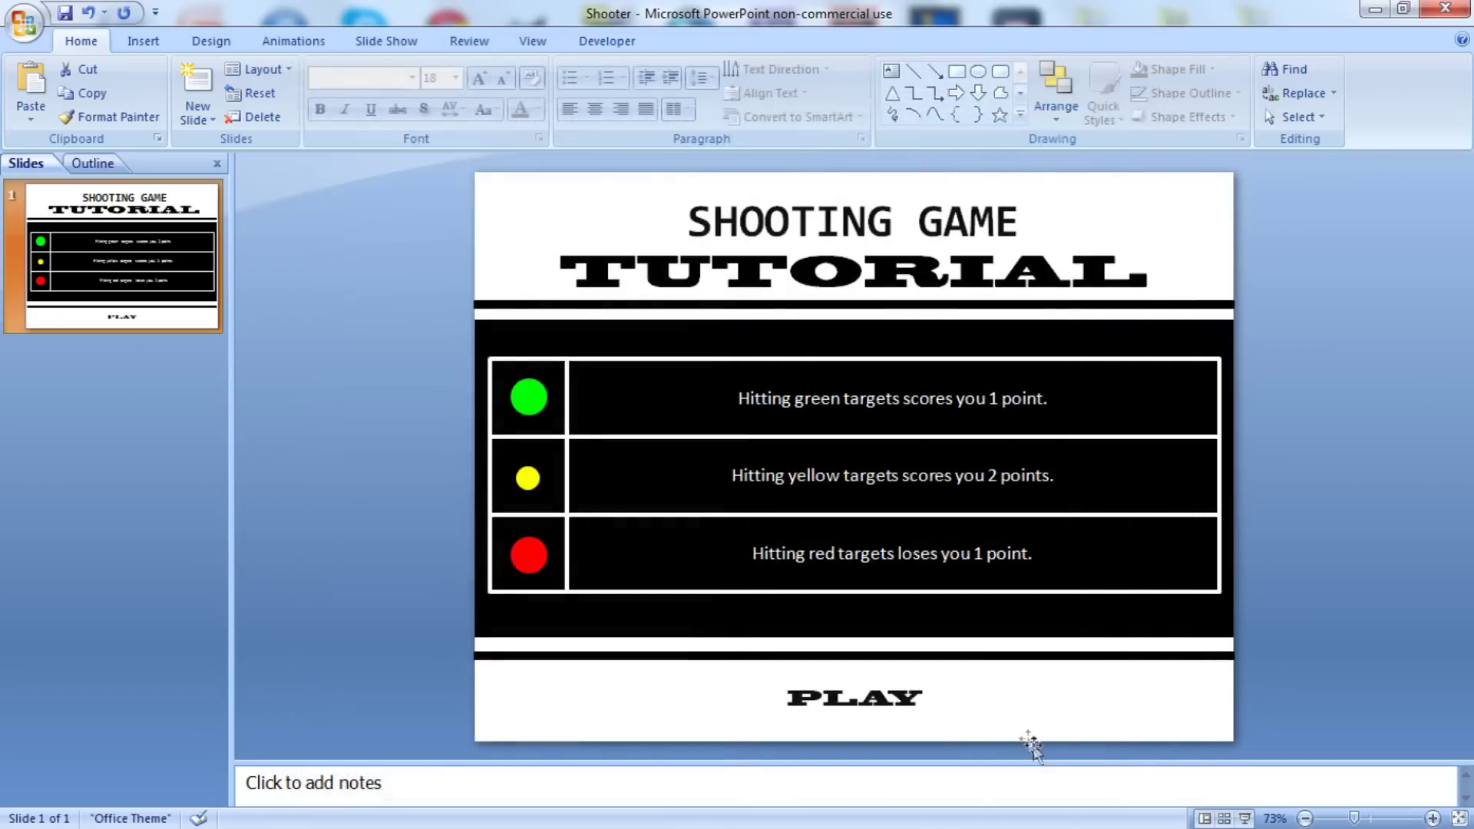
{"action": "left_click", "coordinate": [628, 47]}
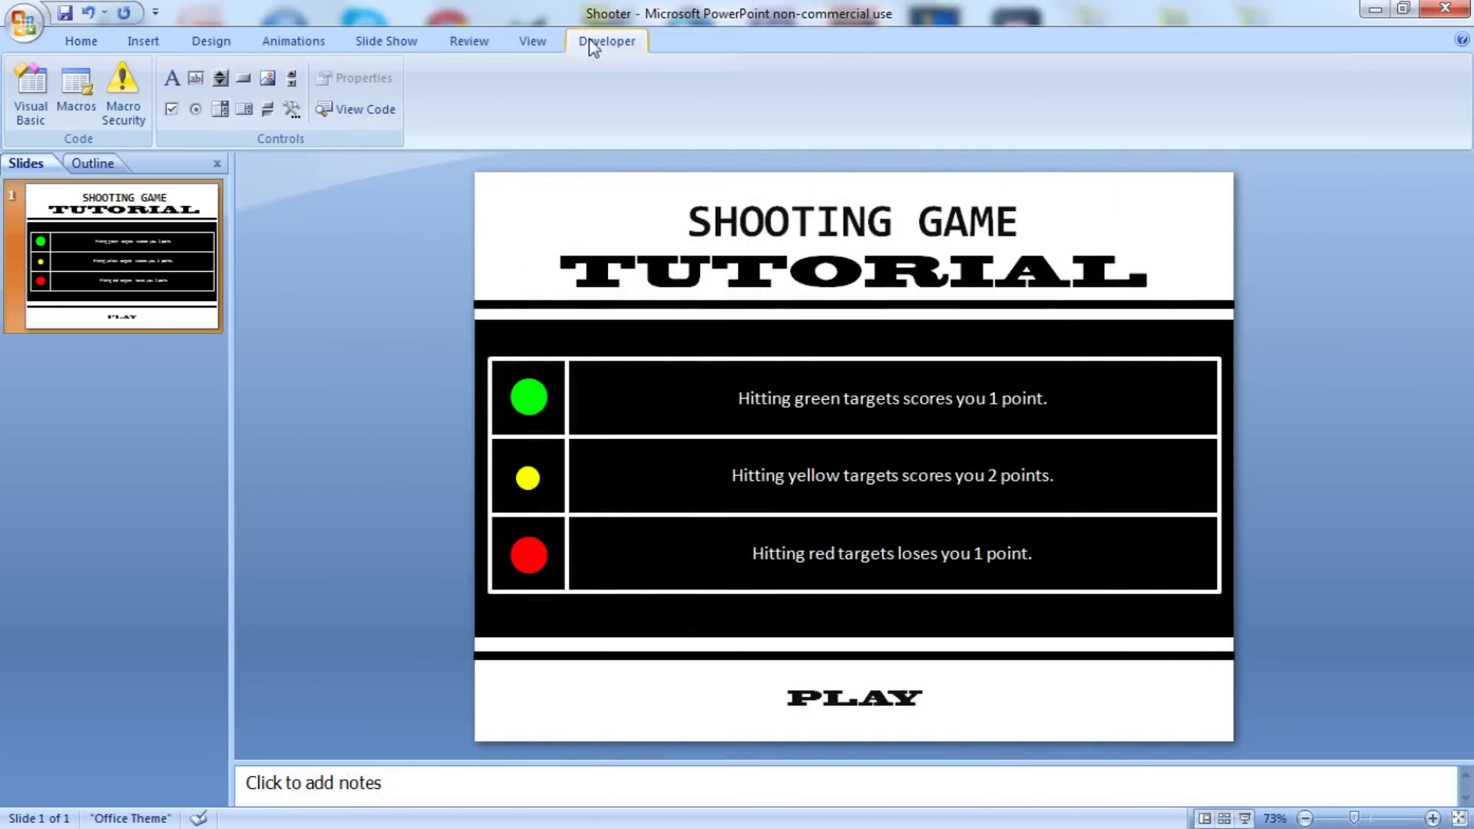
Step: Insert a new slide after slide 1 and delete its empty placeholders
{"action": "left_click", "coordinate": [82, 43]}
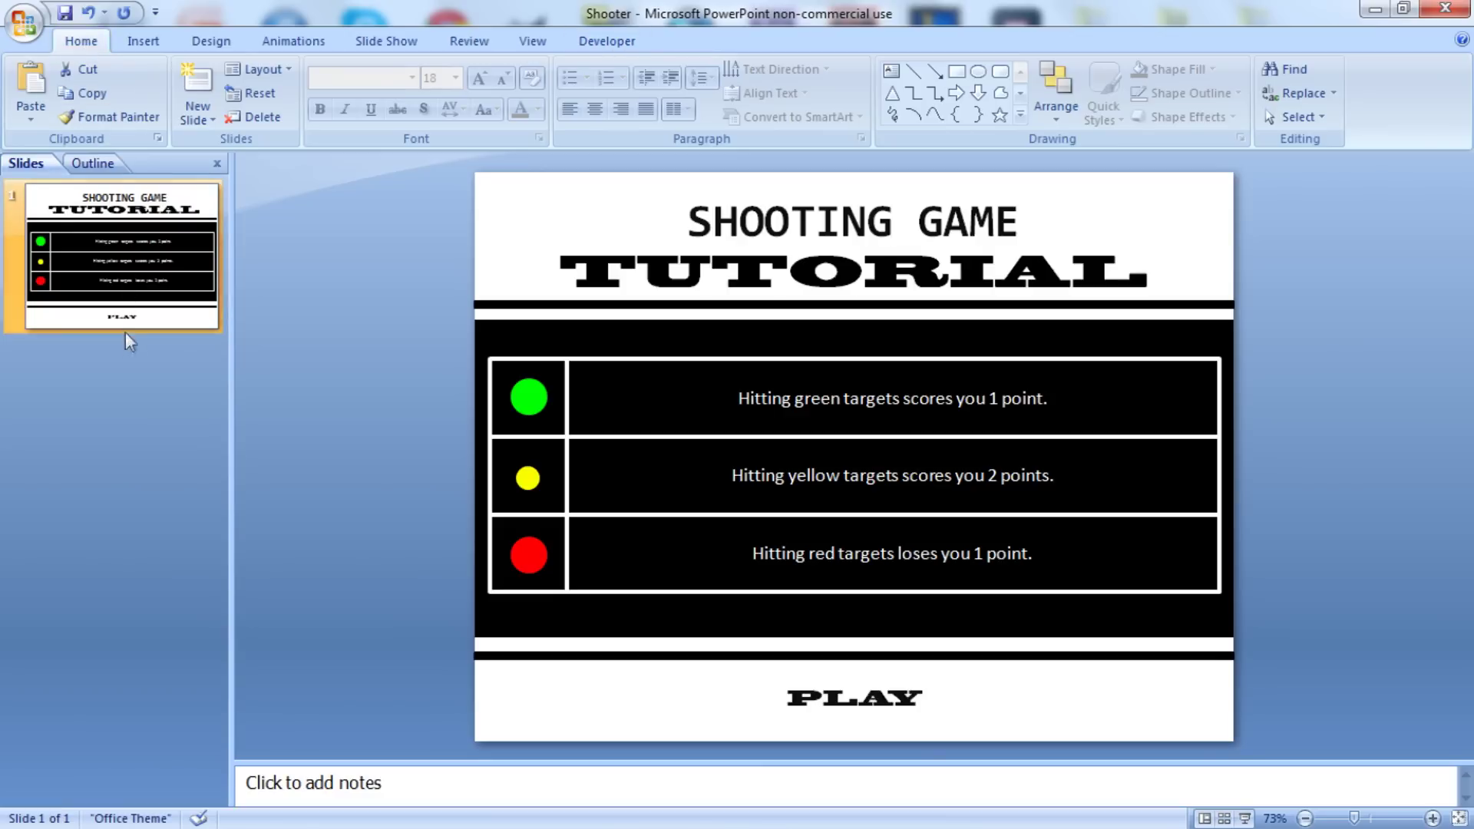
{"action": "left_click", "coordinate": [126, 353]}
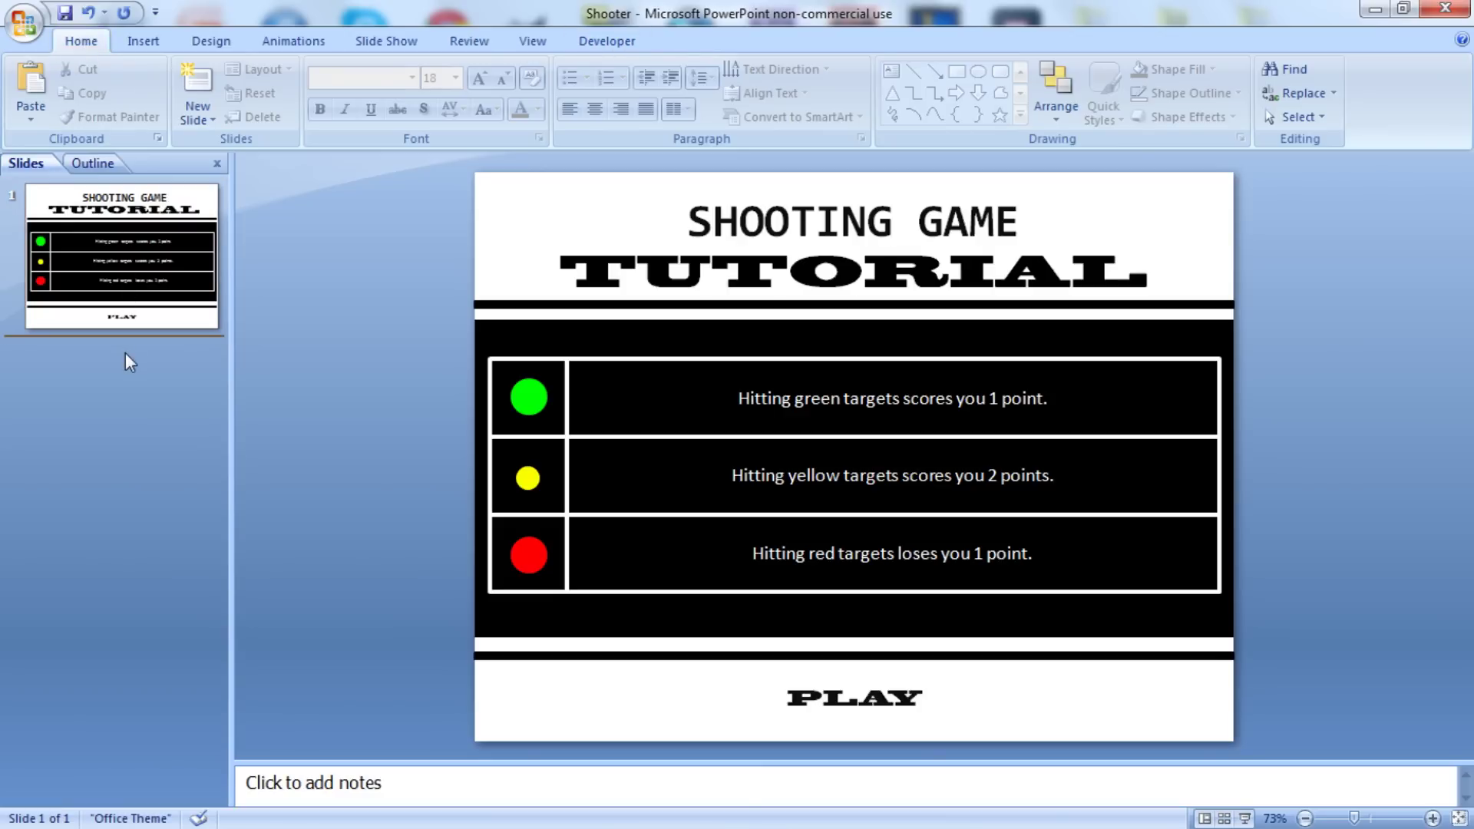
{"action": "key", "text": "Return"}
{"action": "left_click_drag", "start_coordinate": [479, 178], "coordinate": [1313, 731]}
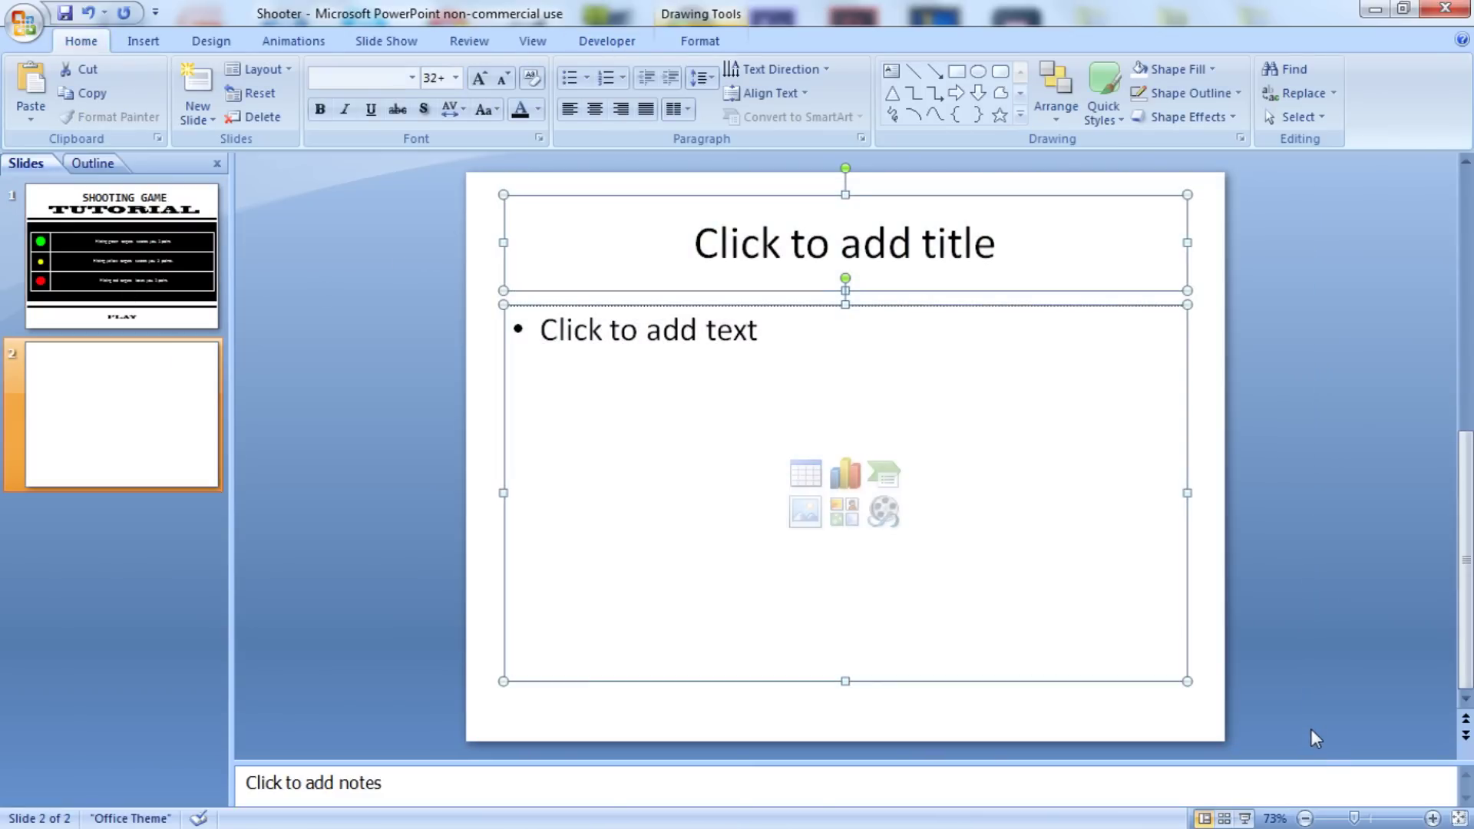
{"action": "key", "text": "Delete"}
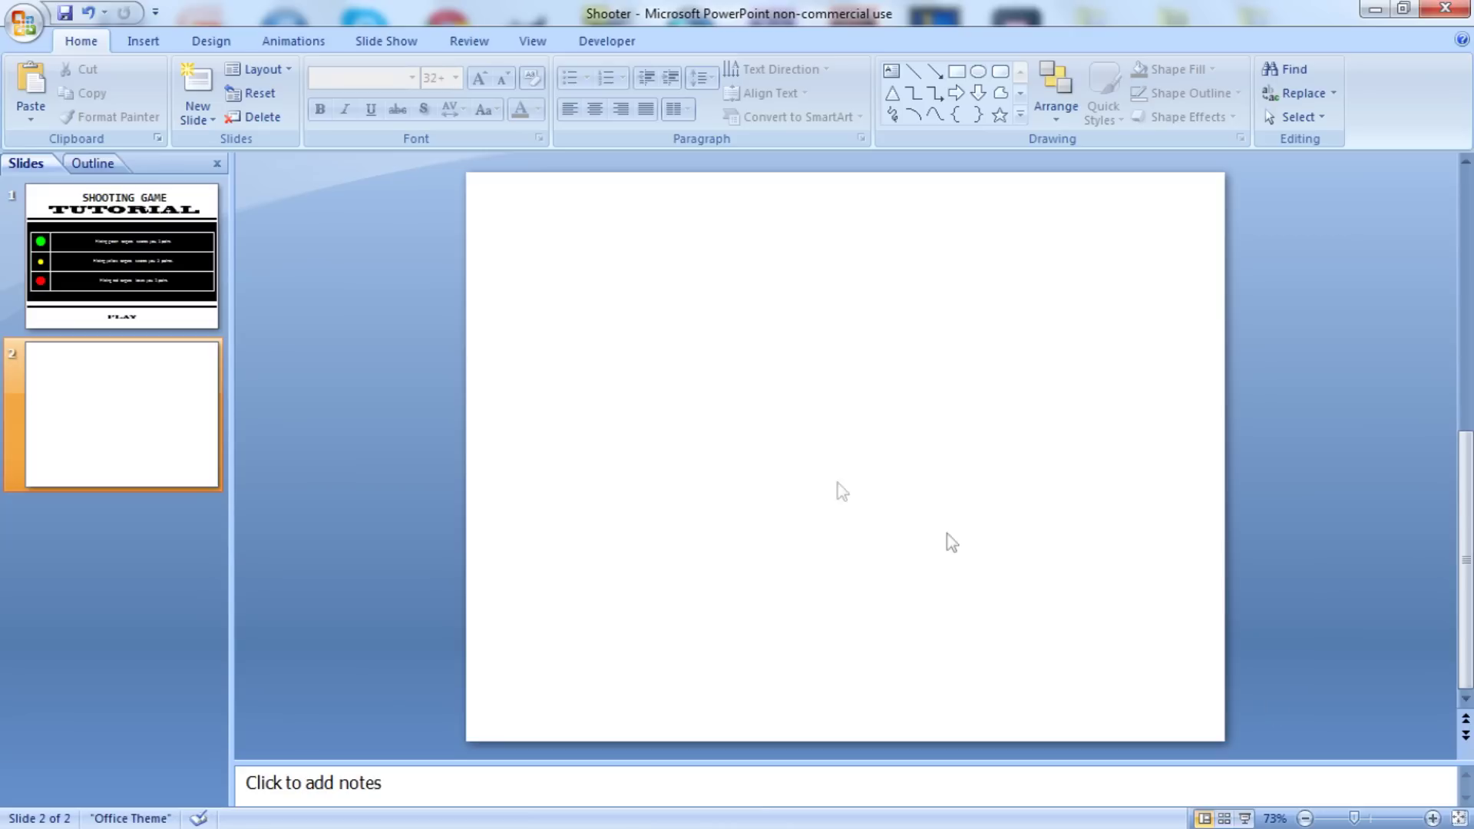
Step: Untick 'On Mouse Click' so the tutorial slide no longer advances on click
{"action": "left_click", "coordinate": [284, 43]}
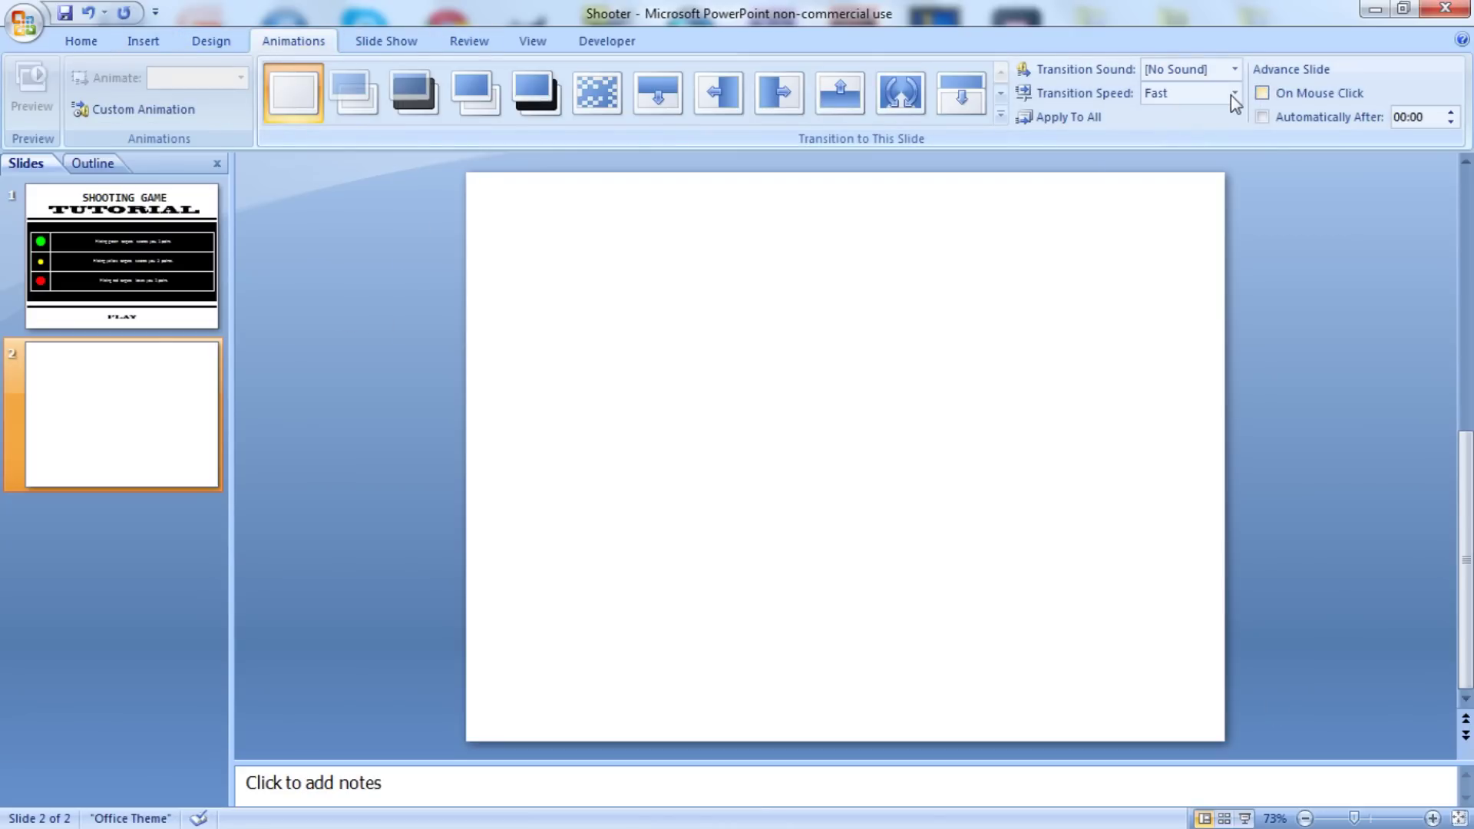
{"action": "left_click", "coordinate": [95, 261]}
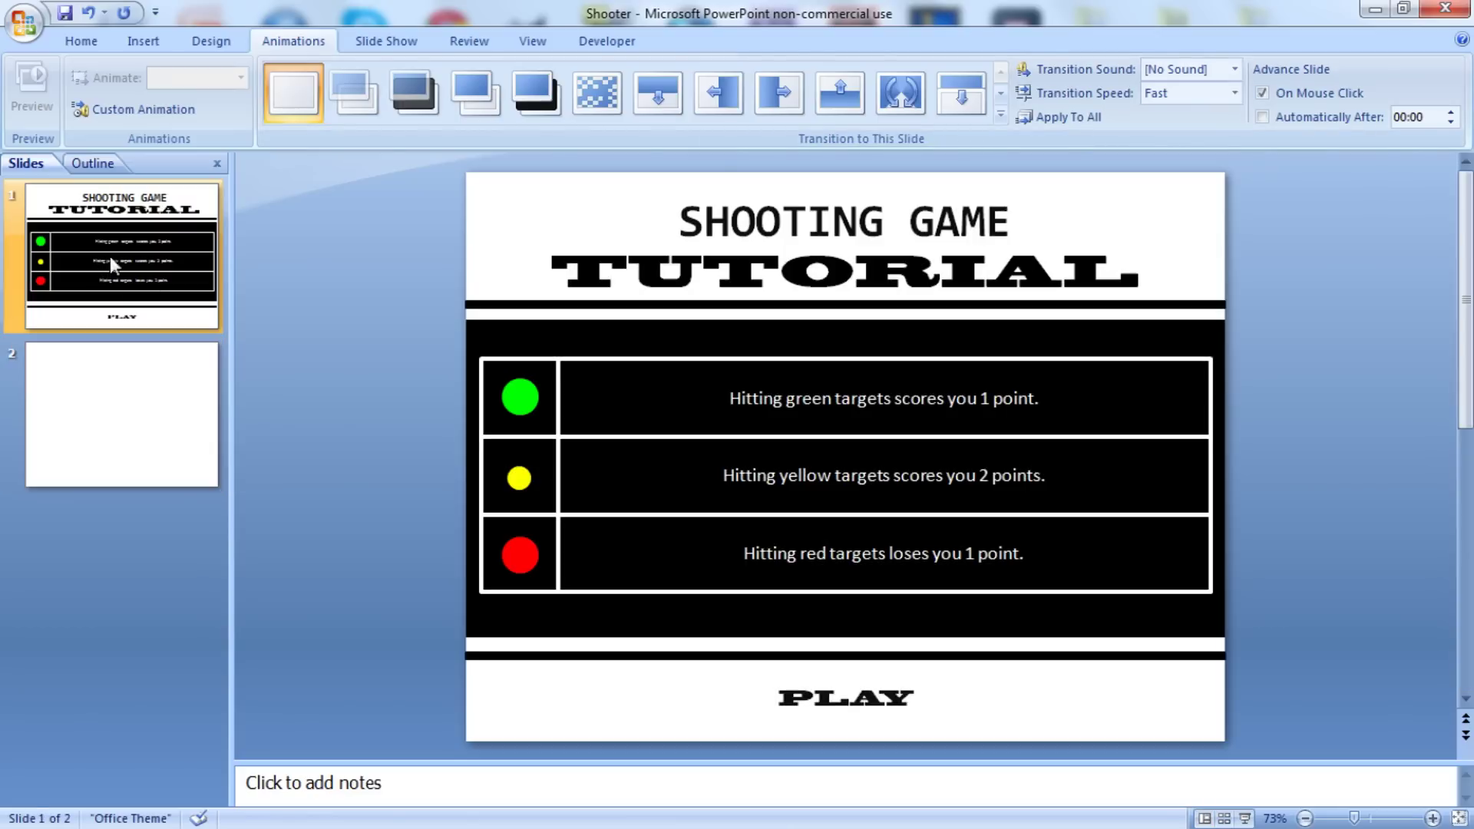
{"action": "left_click", "coordinate": [1262, 95]}
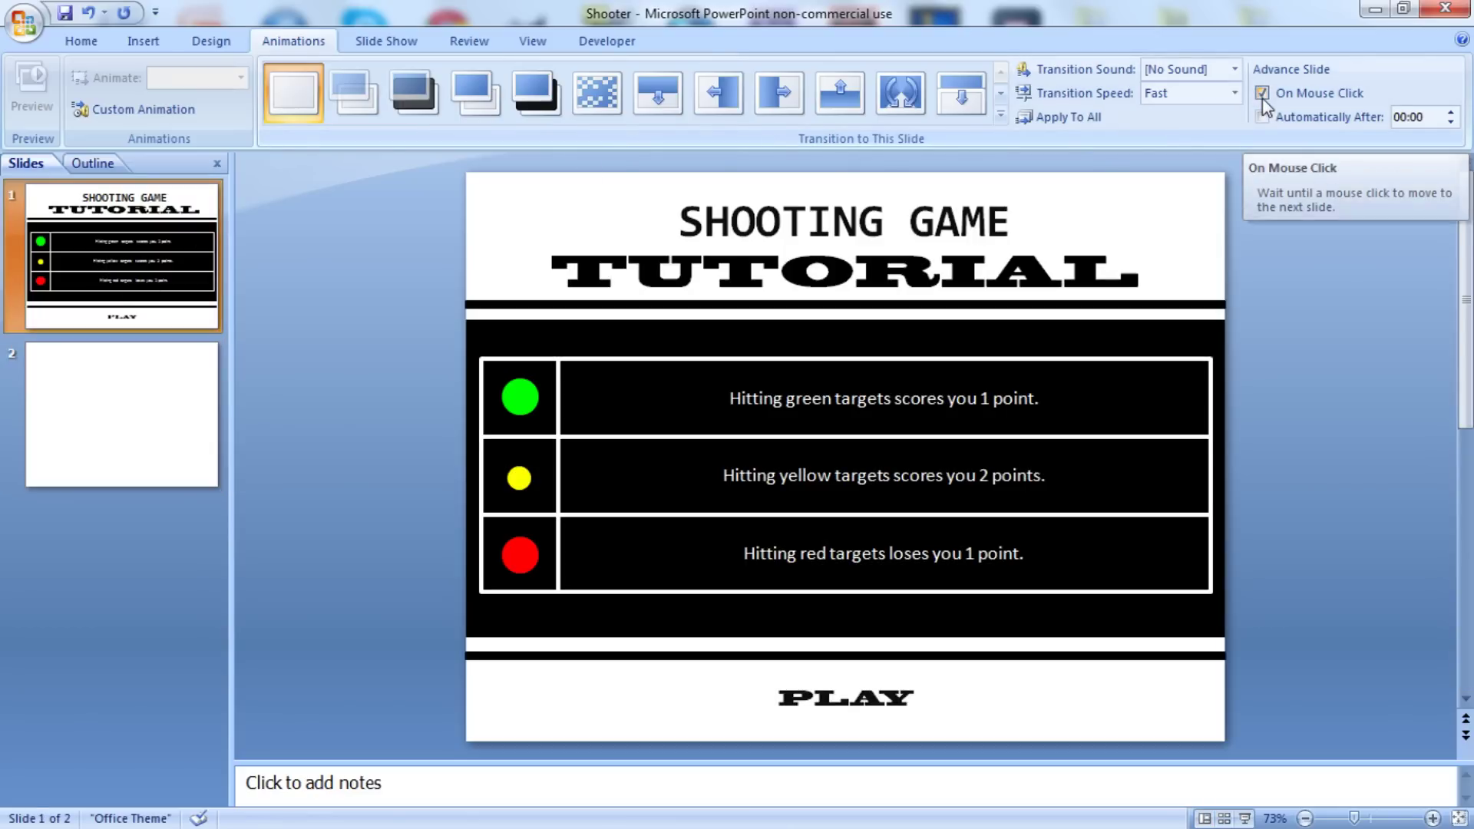
{"action": "left_click", "coordinate": [1263, 98]}
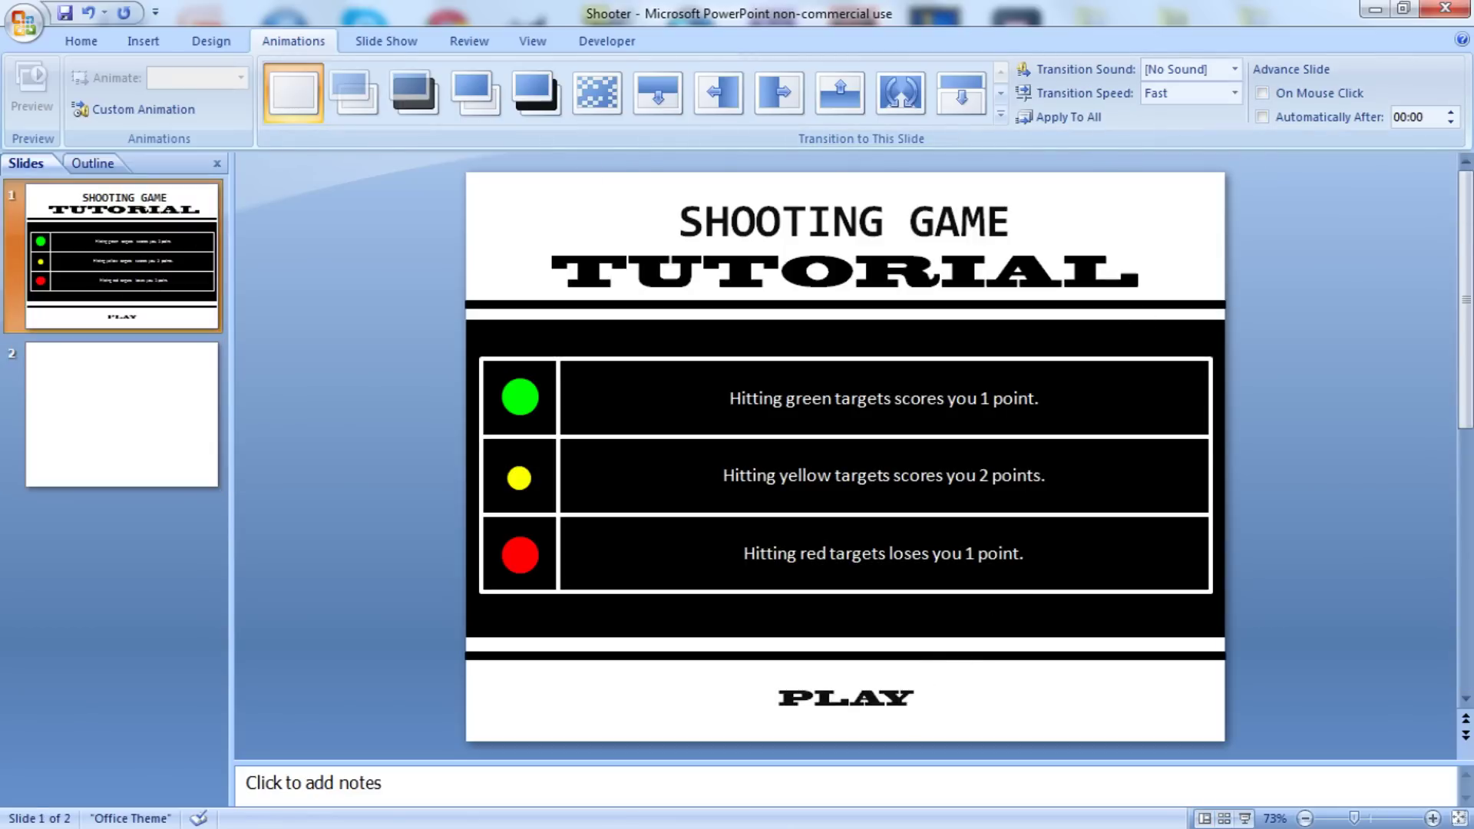
{"action": "left_click", "coordinate": [907, 689]}
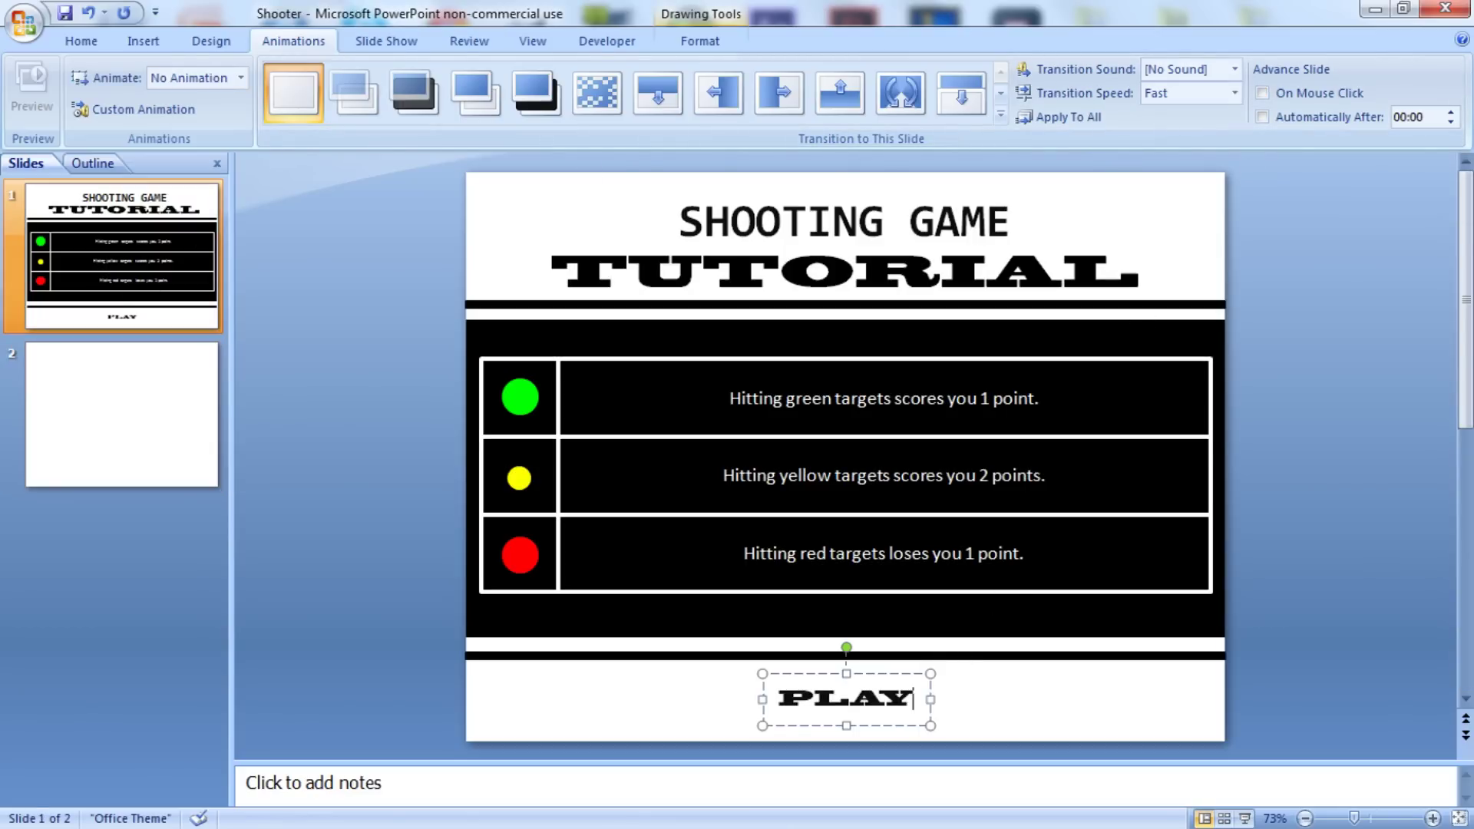
Step: Hyperlink the PLAY text box to Slide 2 as a place in this document
{"action": "right_click", "coordinate": [906, 688]}
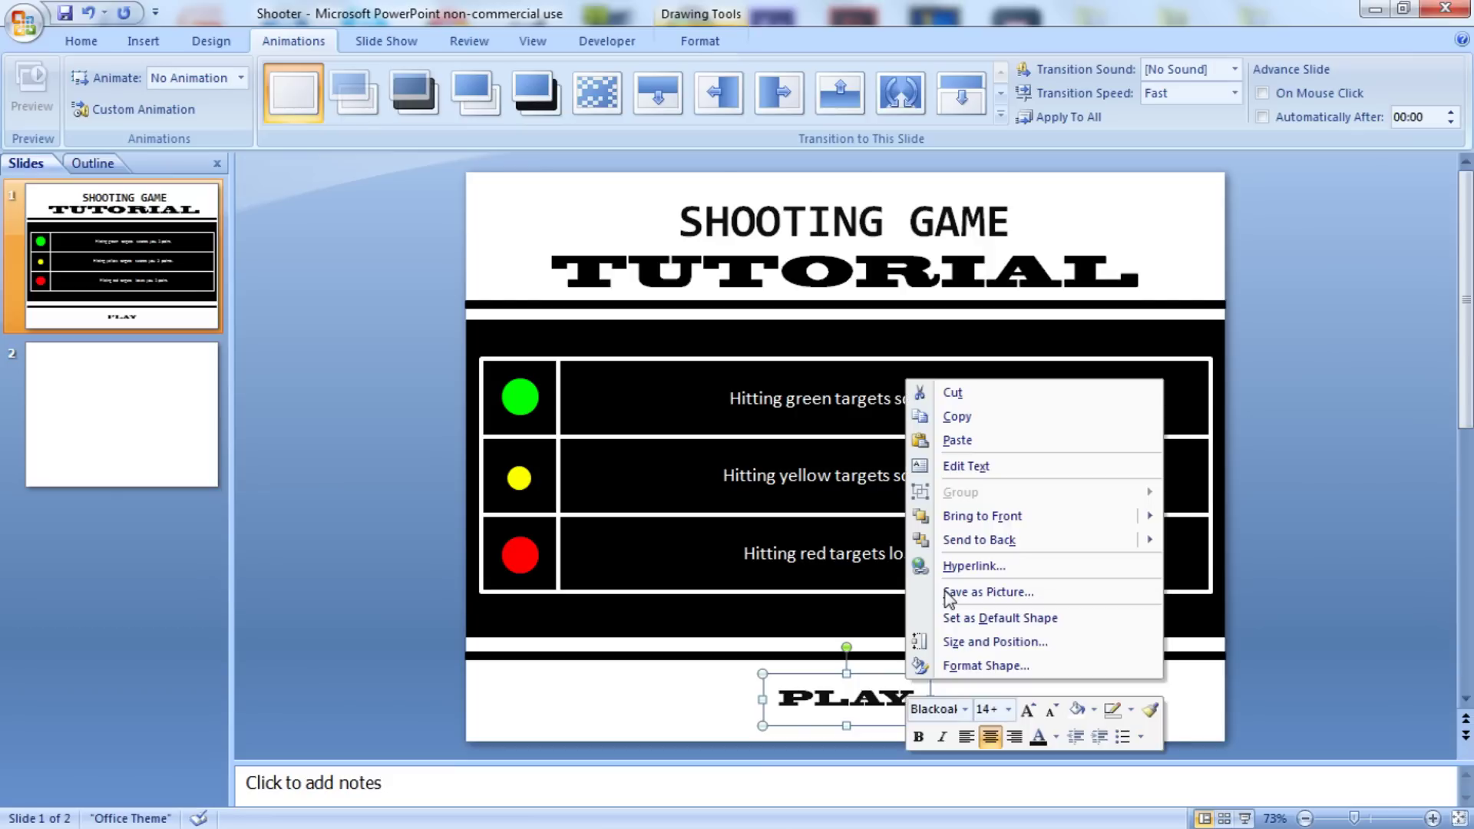
{"action": "left_click", "coordinate": [969, 566]}
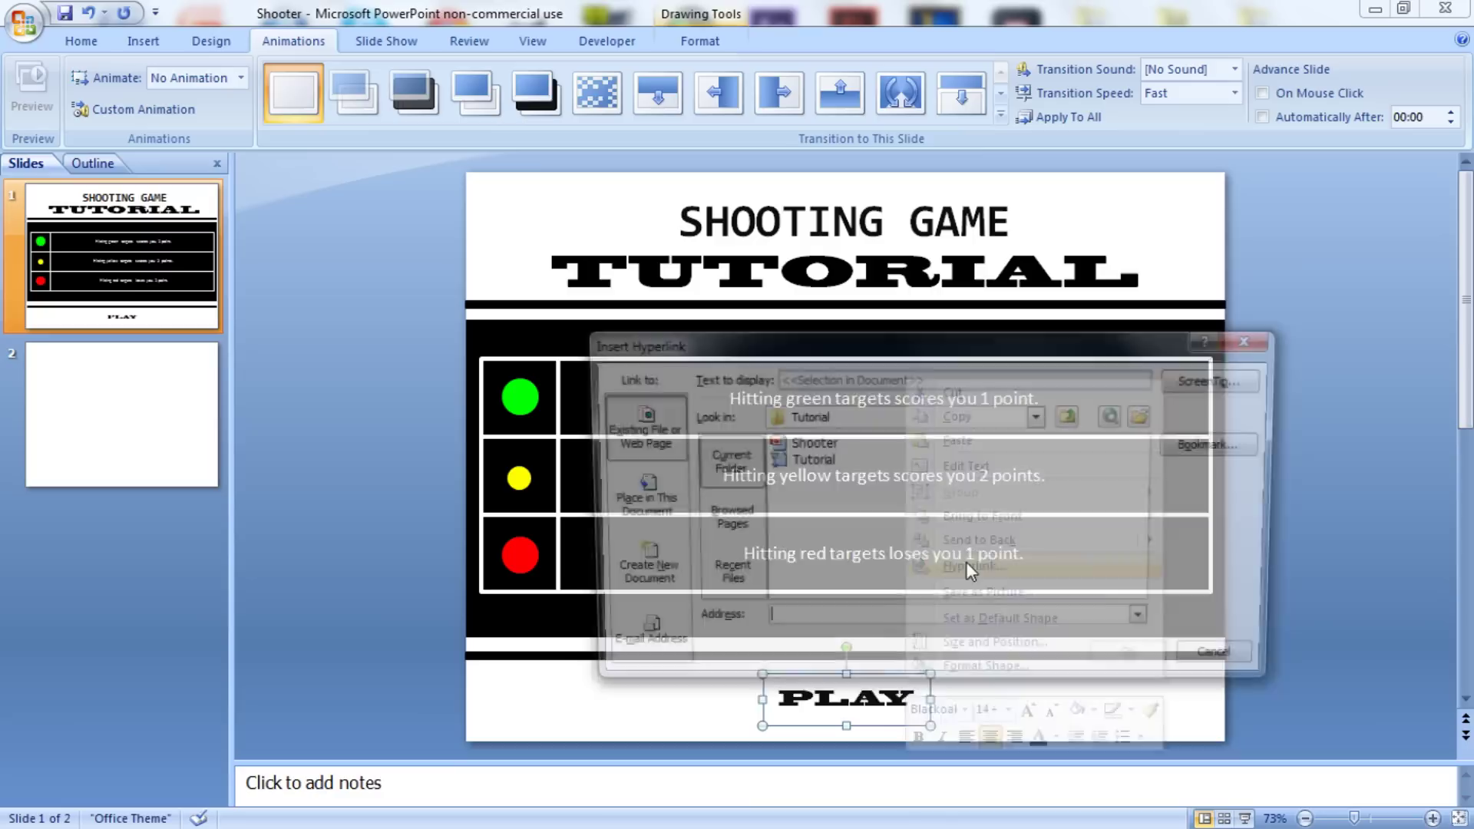
{"action": "left_click", "coordinate": [642, 507]}
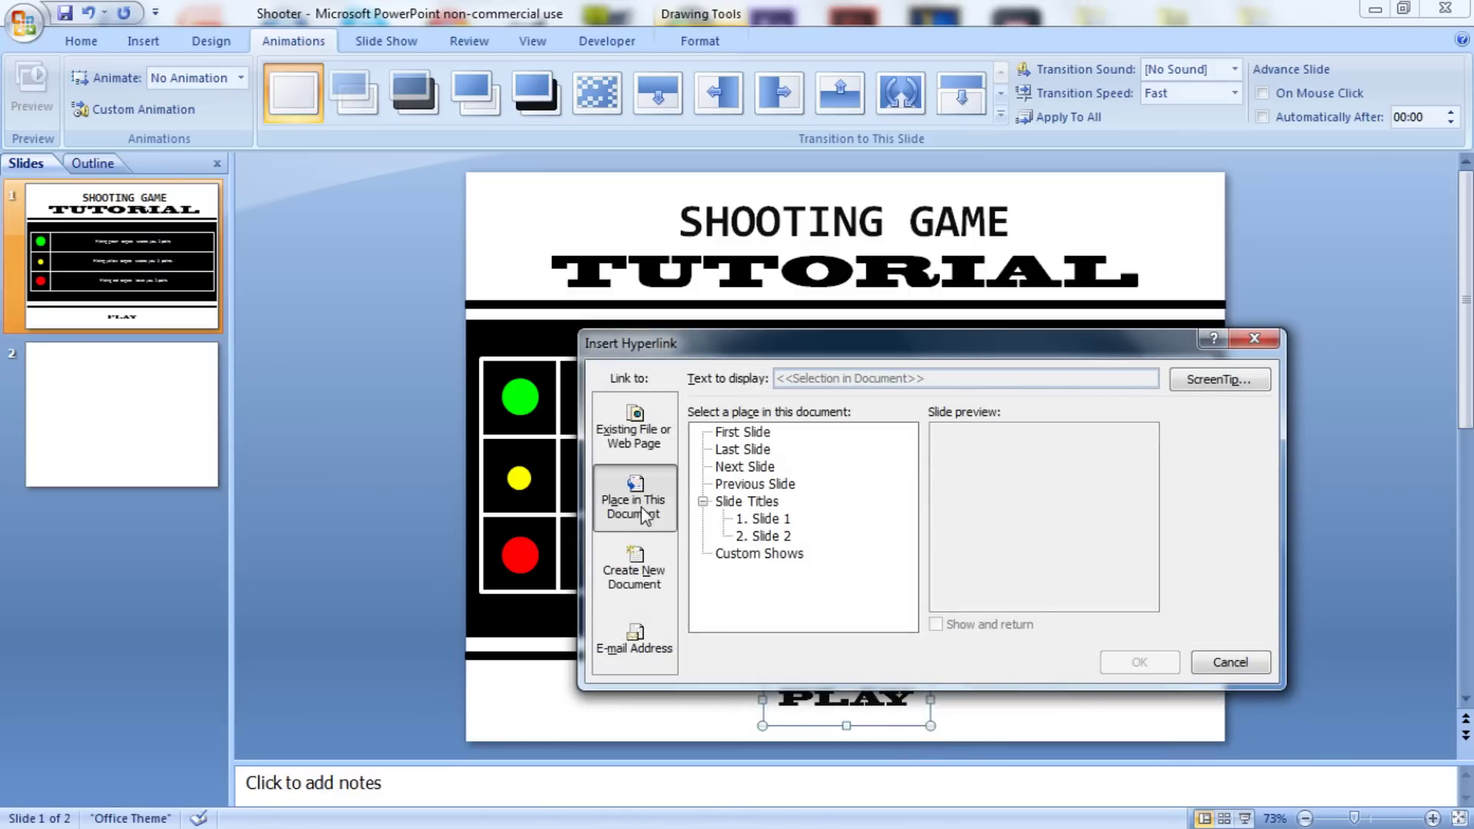
{"action": "left_click", "coordinate": [777, 538]}
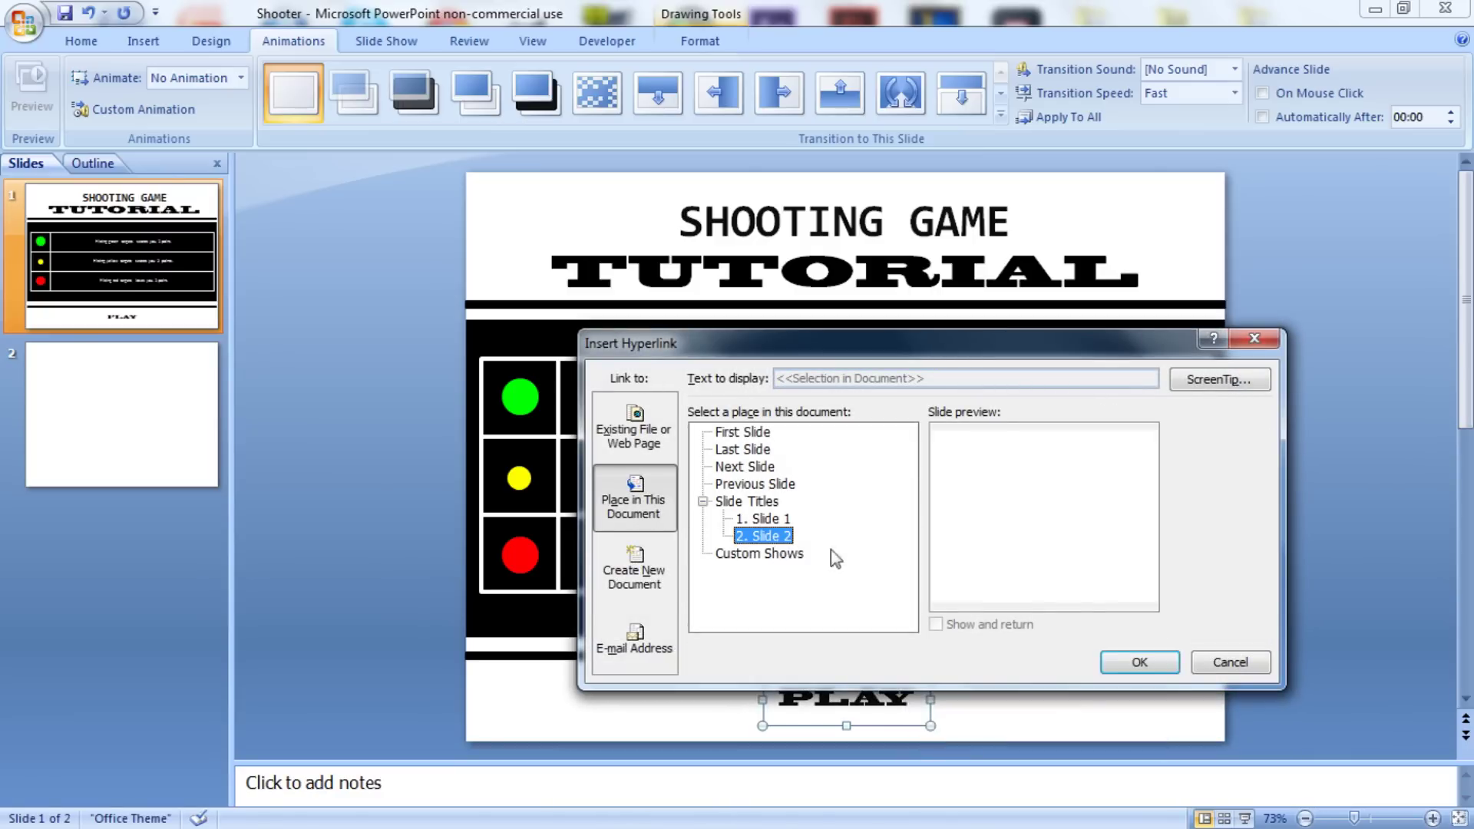
{"action": "left_click", "coordinate": [1129, 664]}
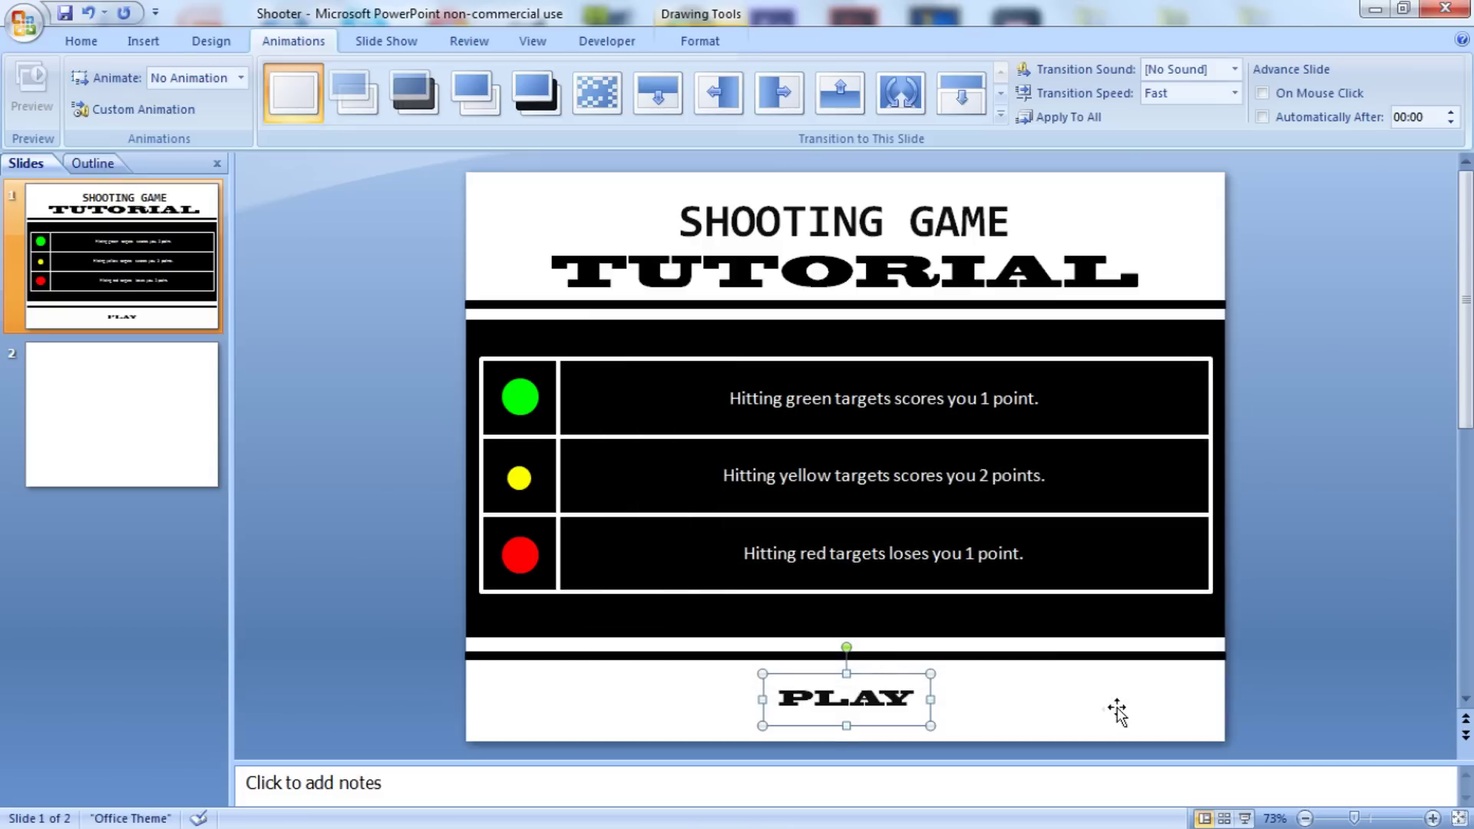
{"action": "left_click", "coordinate": [1135, 700]}
{"action": "left_click", "coordinate": [1328, 596]}
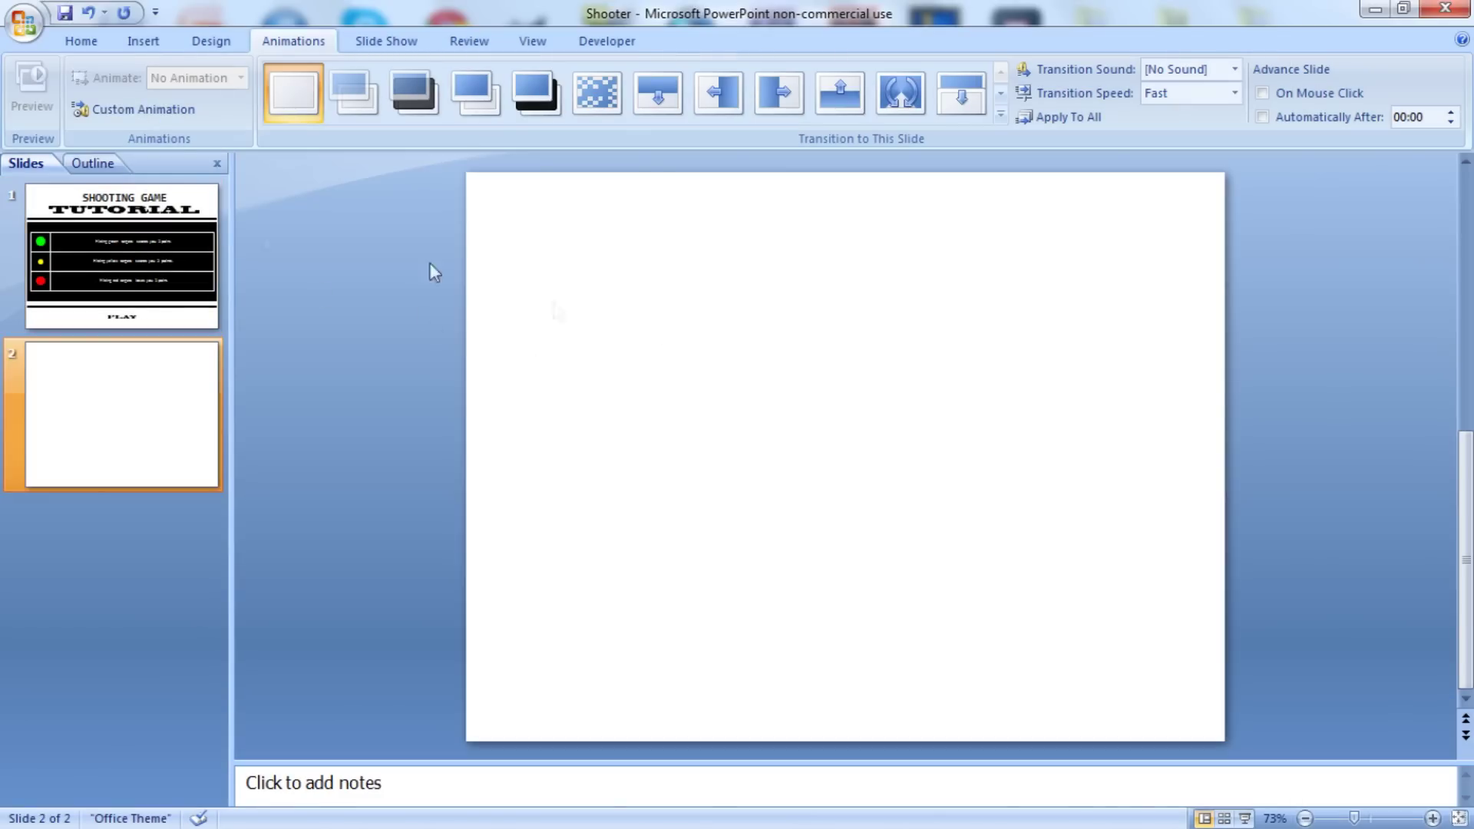
{"action": "left_click", "coordinate": [115, 277]}
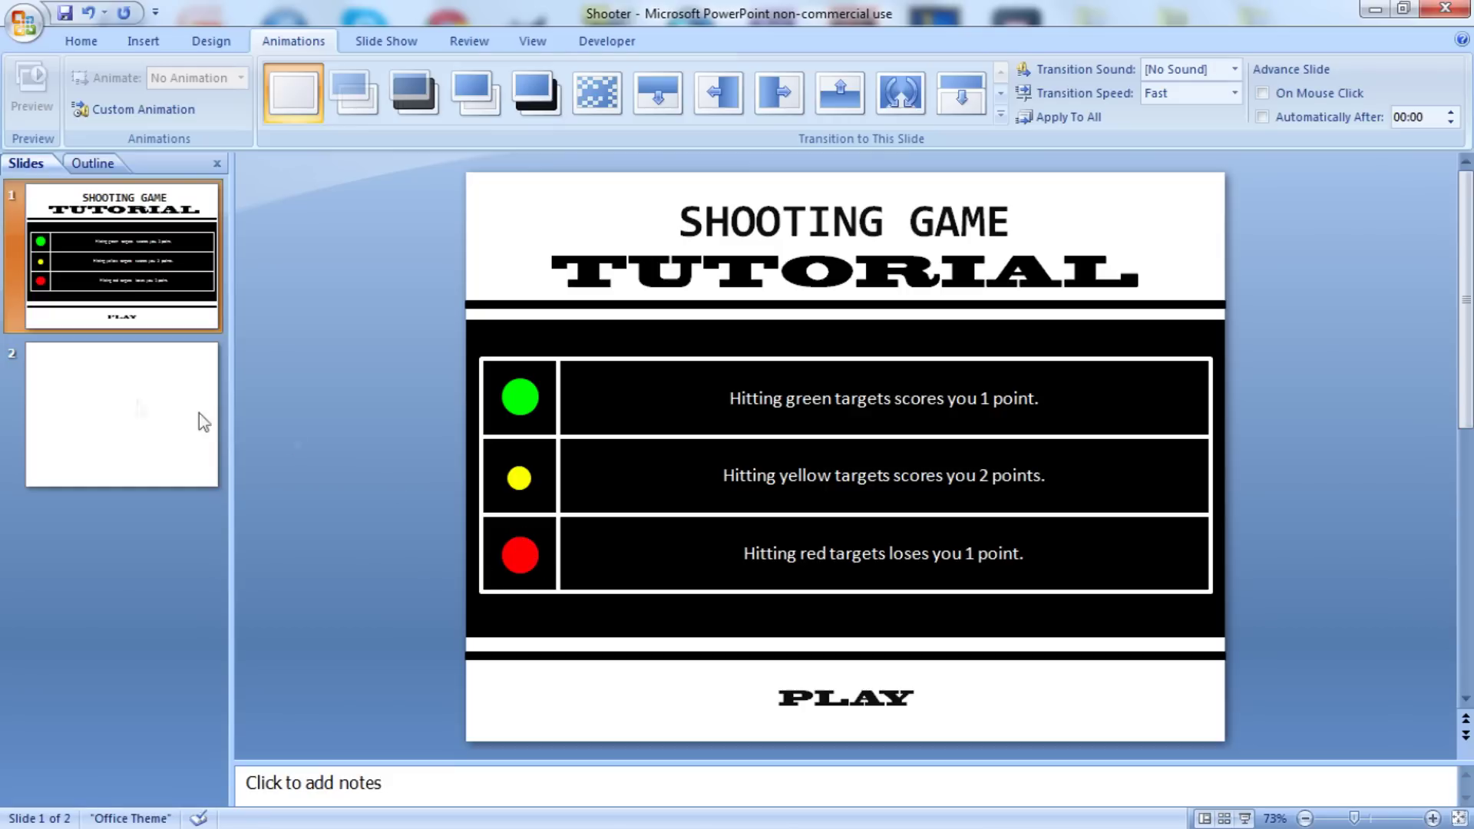
Step: Paste the green, yellow and red target circles onto slide 2 and check each one
{"action": "left_click", "coordinate": [119, 404]}
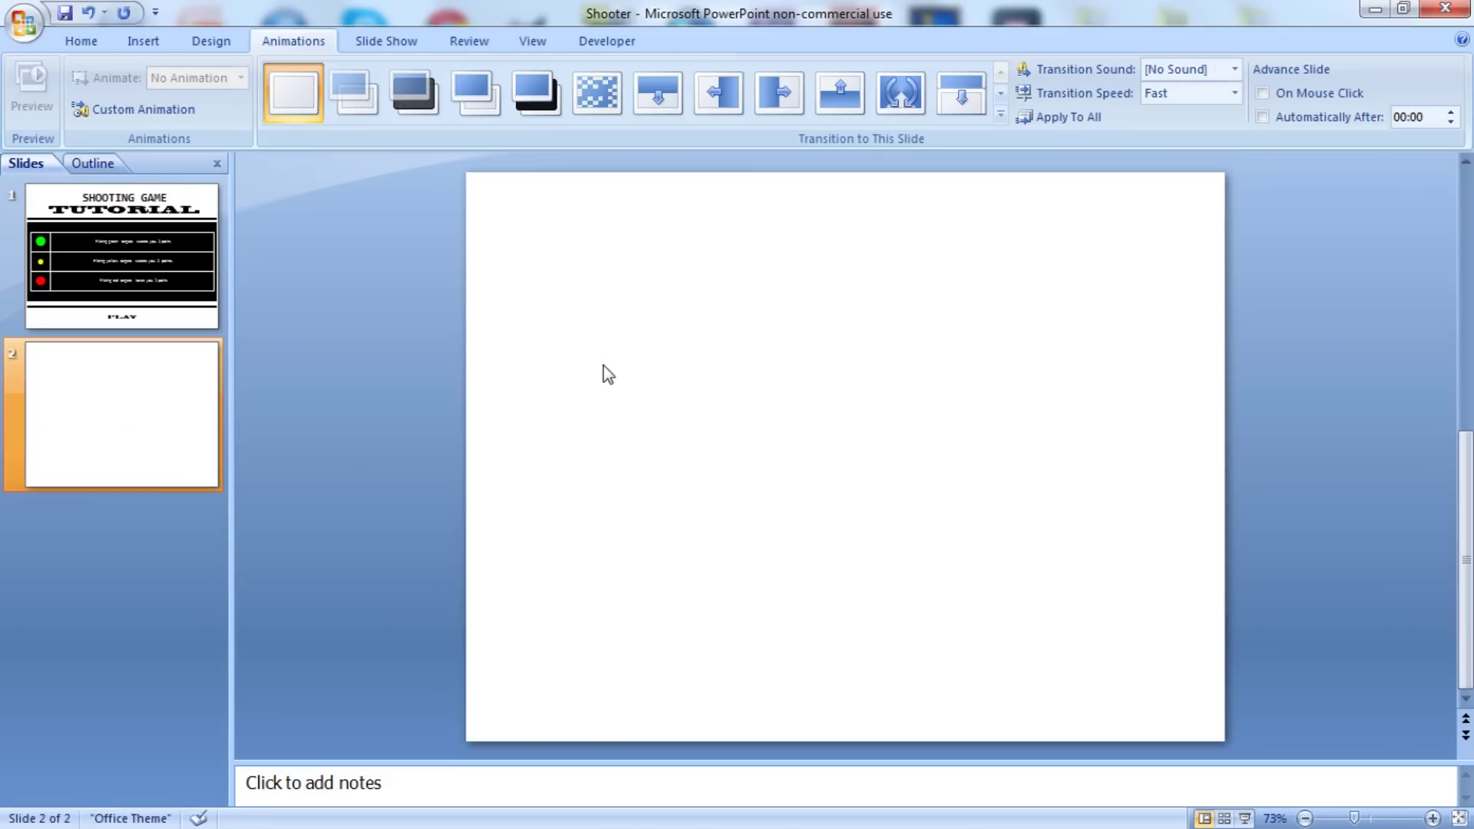
{"action": "key", "text": "ctrl+v"}
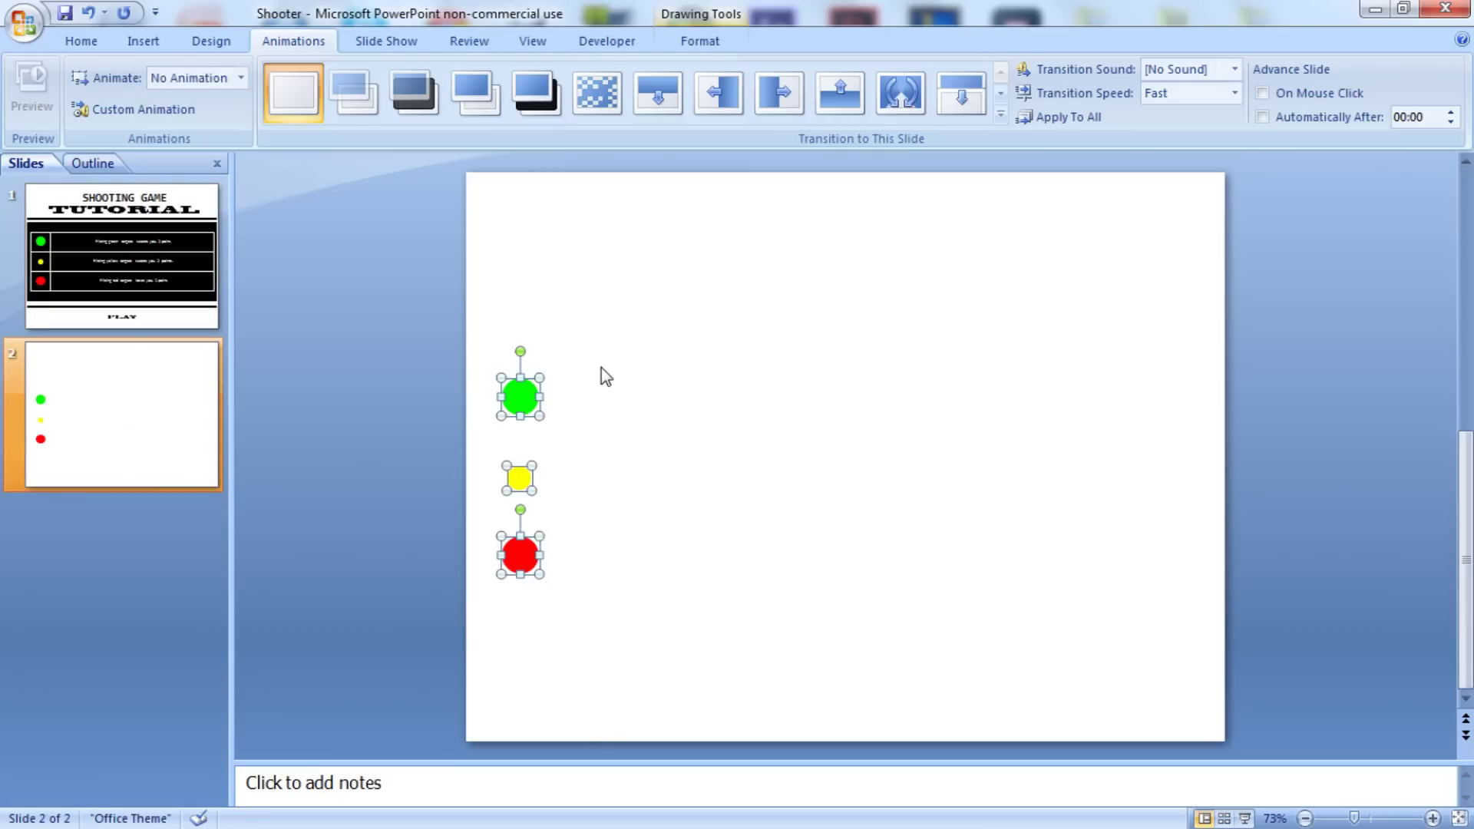
{"action": "left_click", "coordinate": [601, 370]}
{"action": "left_click", "coordinate": [519, 395]}
{"action": "left_click", "coordinate": [520, 478]}
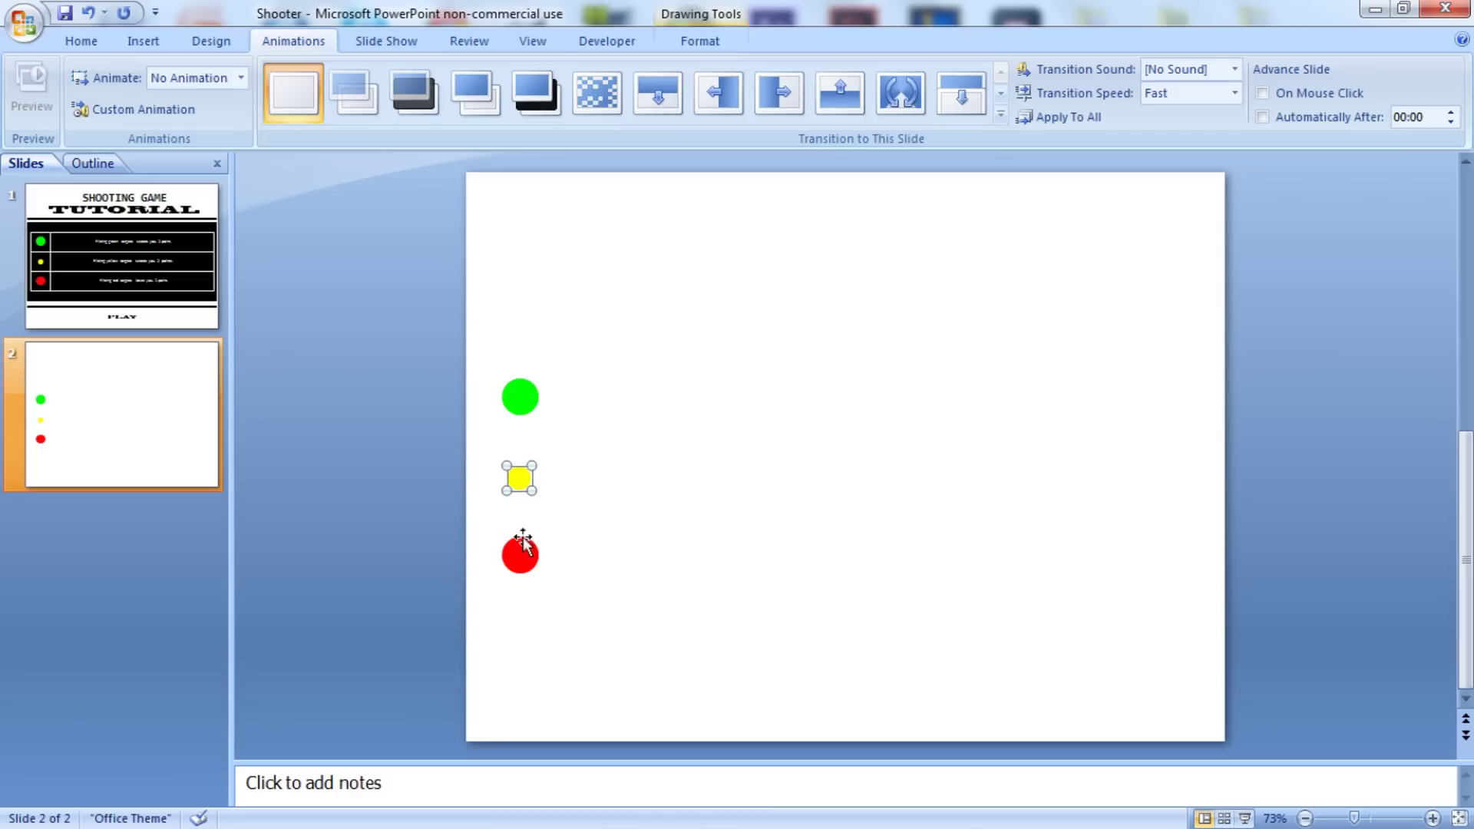
{"action": "left_click", "coordinate": [520, 545]}
{"action": "left_click", "coordinate": [608, 401]}
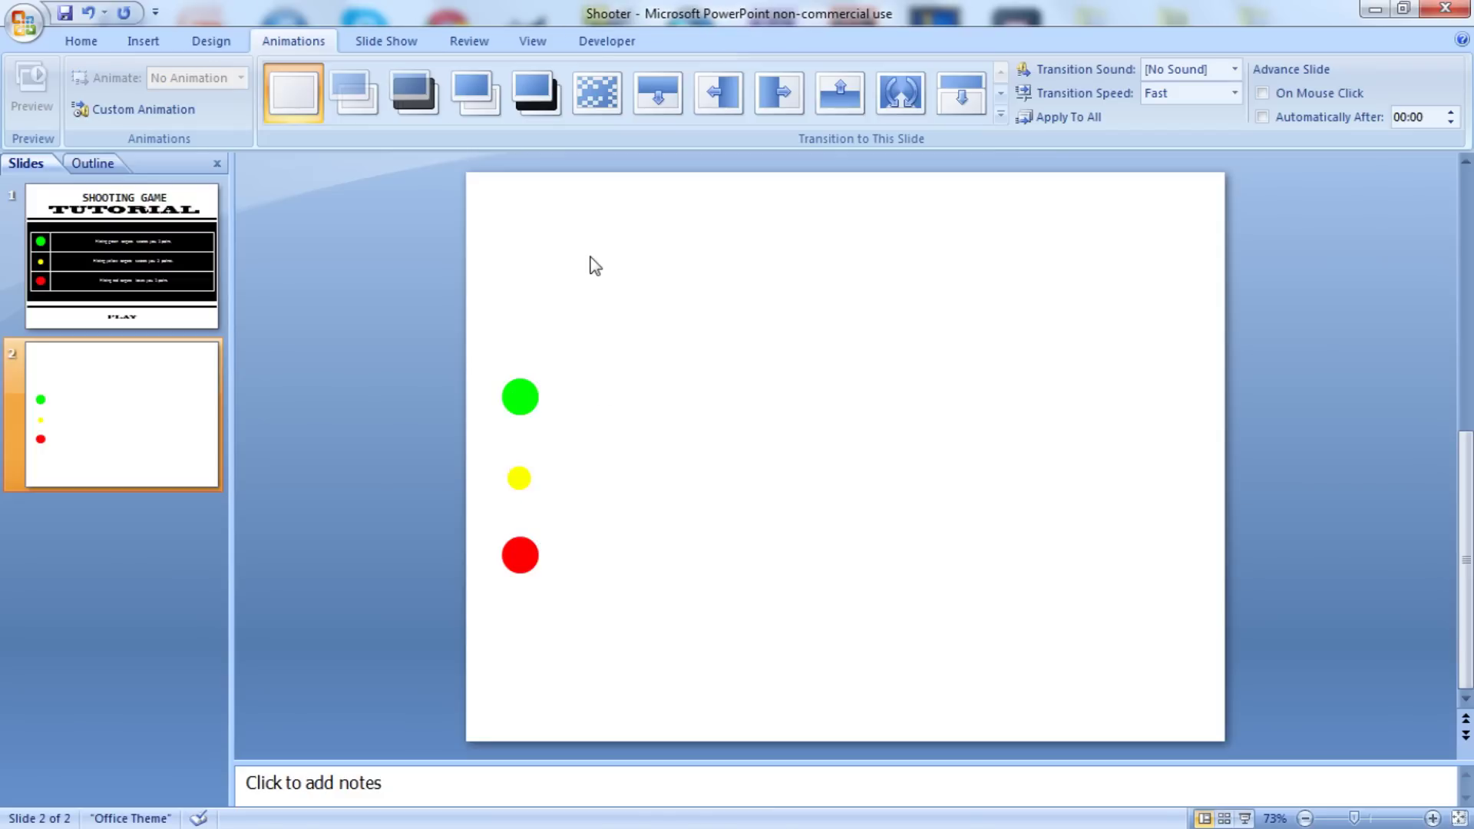
Step: Draw a Label control in slide 2's top-left corner
{"action": "left_click", "coordinate": [598, 51]}
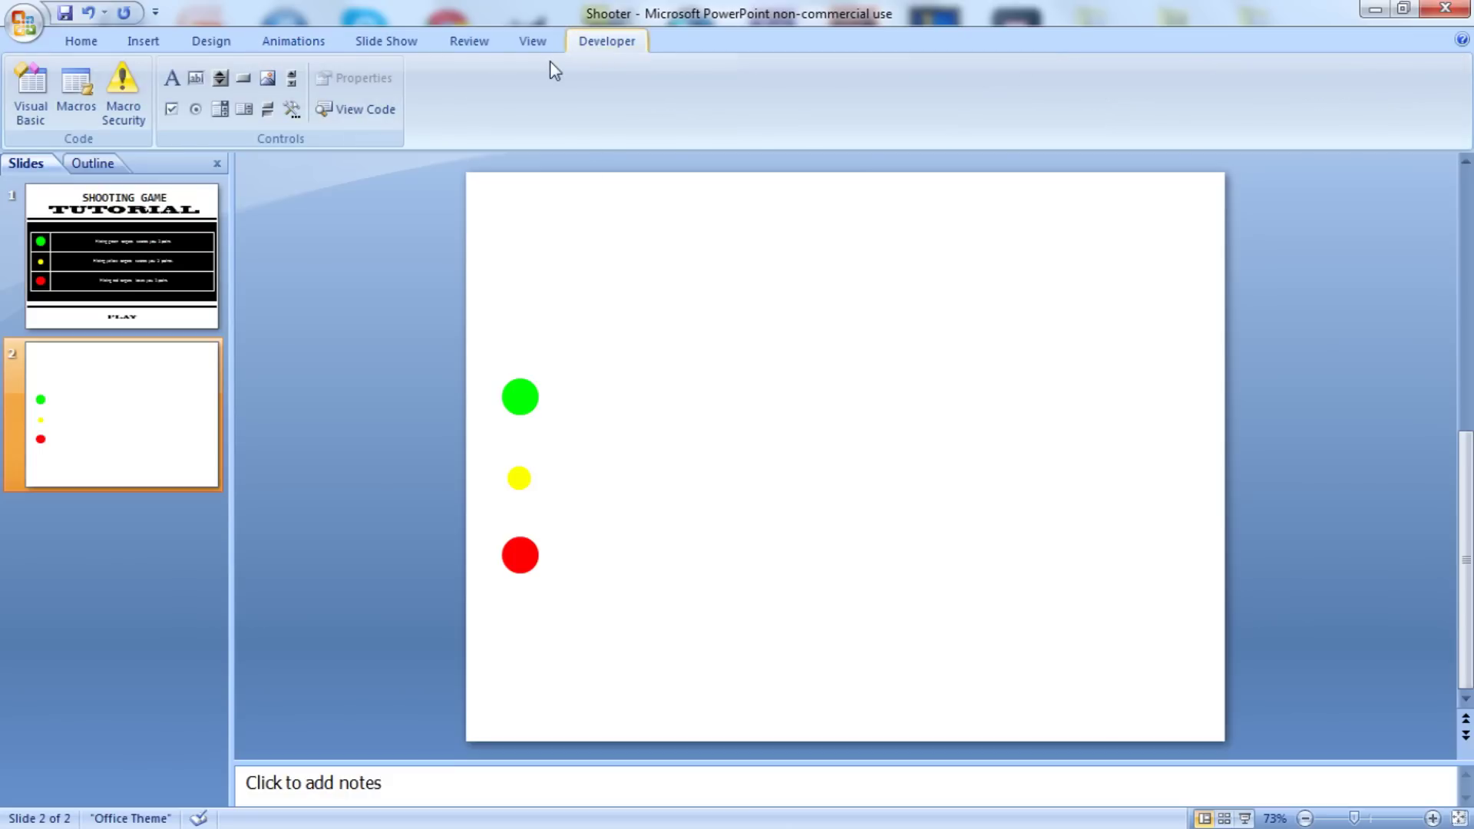
{"action": "left_click", "coordinate": [172, 80]}
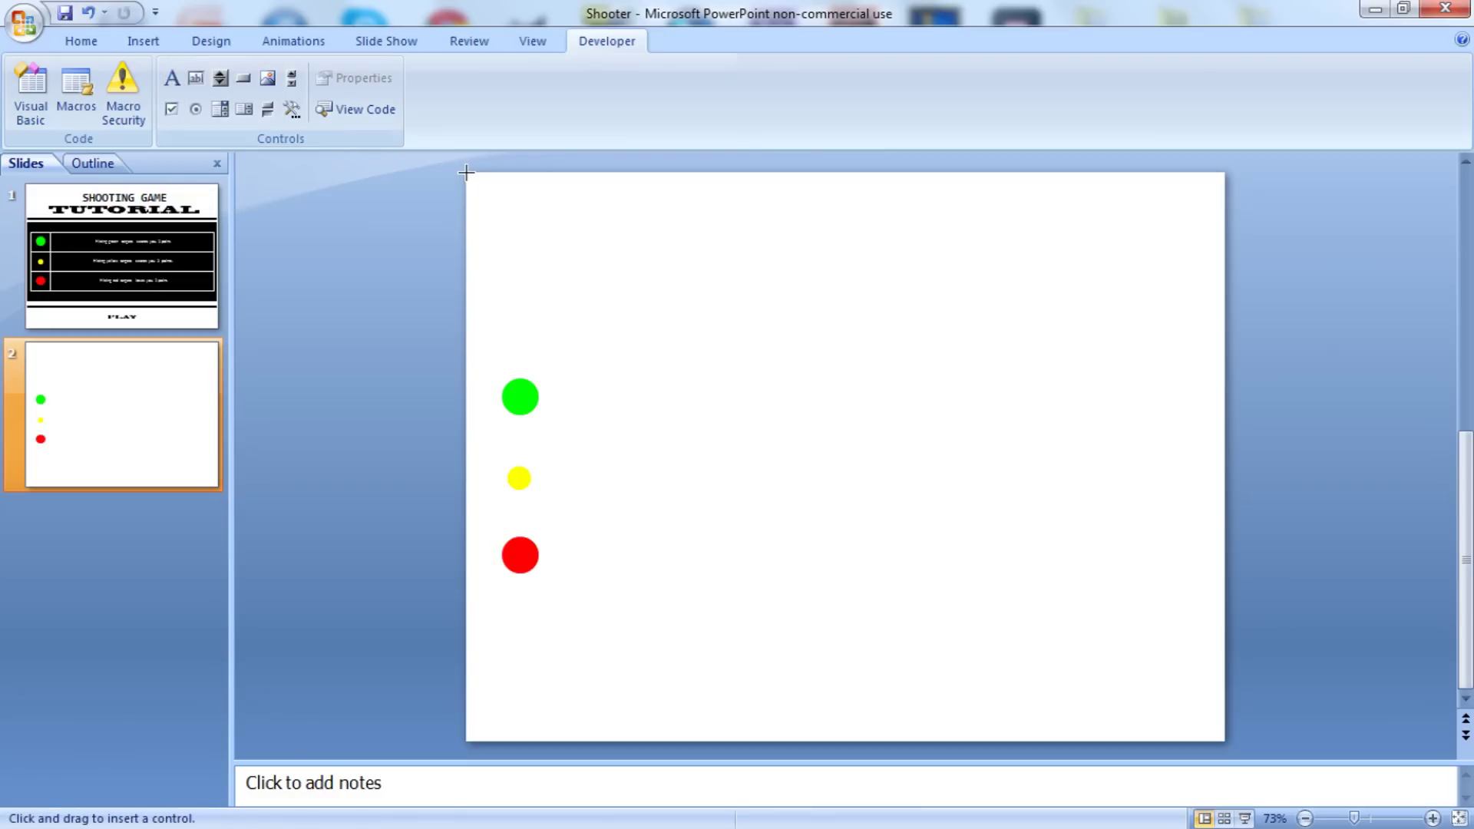
{"action": "left_click_drag", "start_coordinate": [471, 175], "coordinate": [542, 197]}
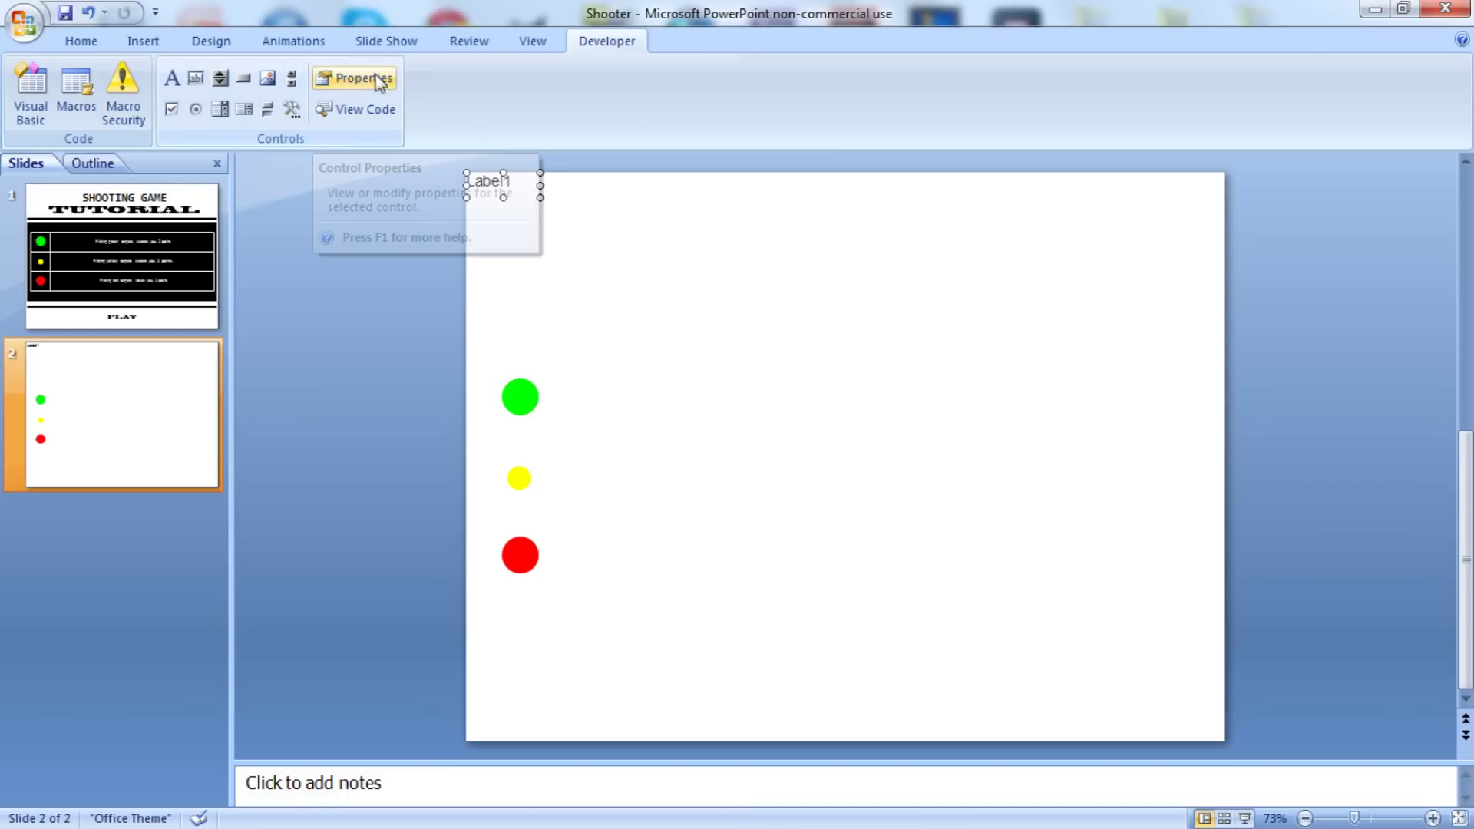
Step: Set the label's Caption property to 0
{"action": "left_click", "coordinate": [330, 80]}
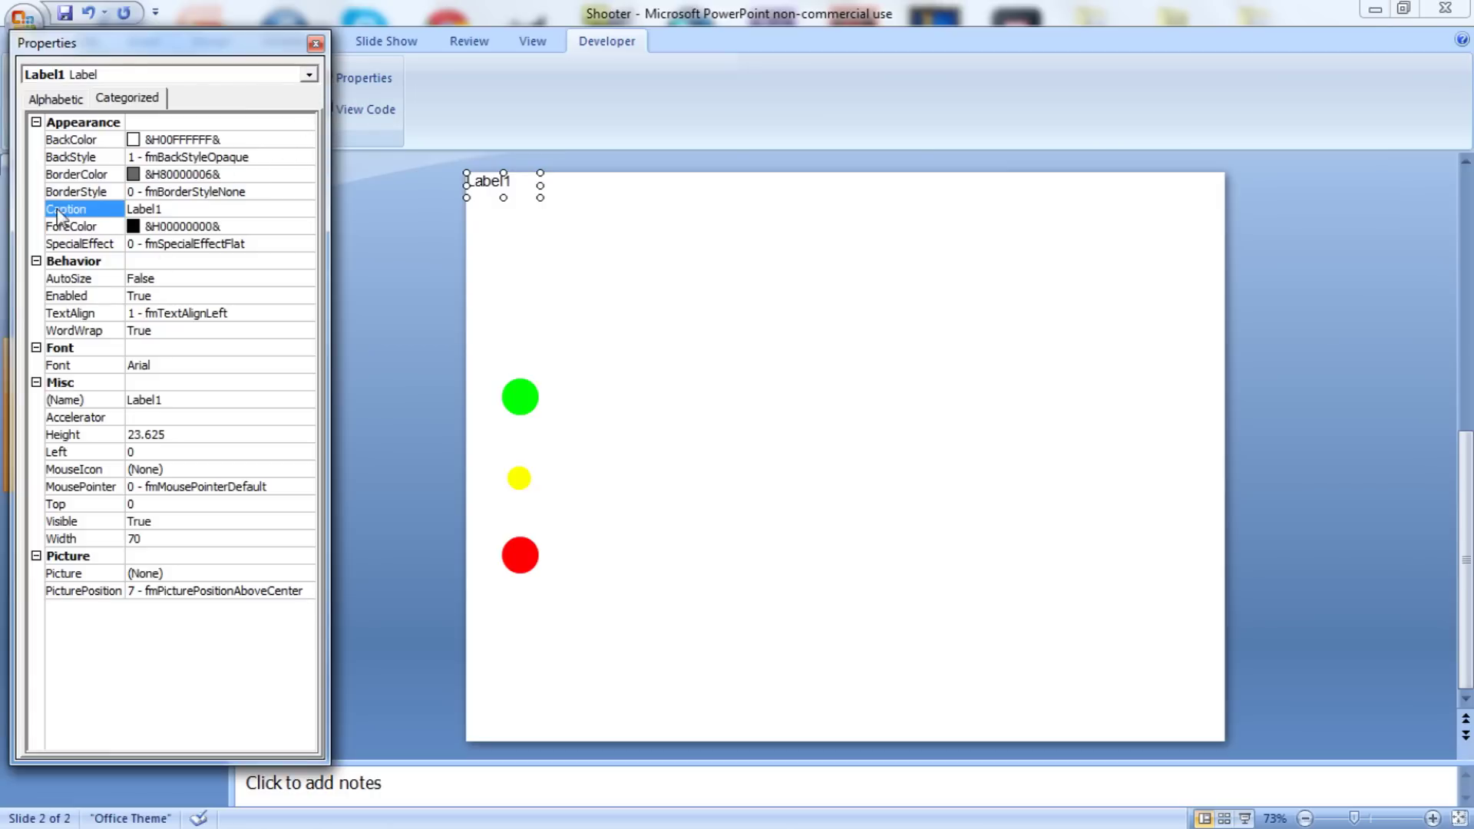
{"action": "left_click", "coordinate": [96, 209]}
{"action": "key", "text": "Delete"}
{"action": "type", "text": "0"}
{"action": "left_click", "coordinate": [315, 43]}
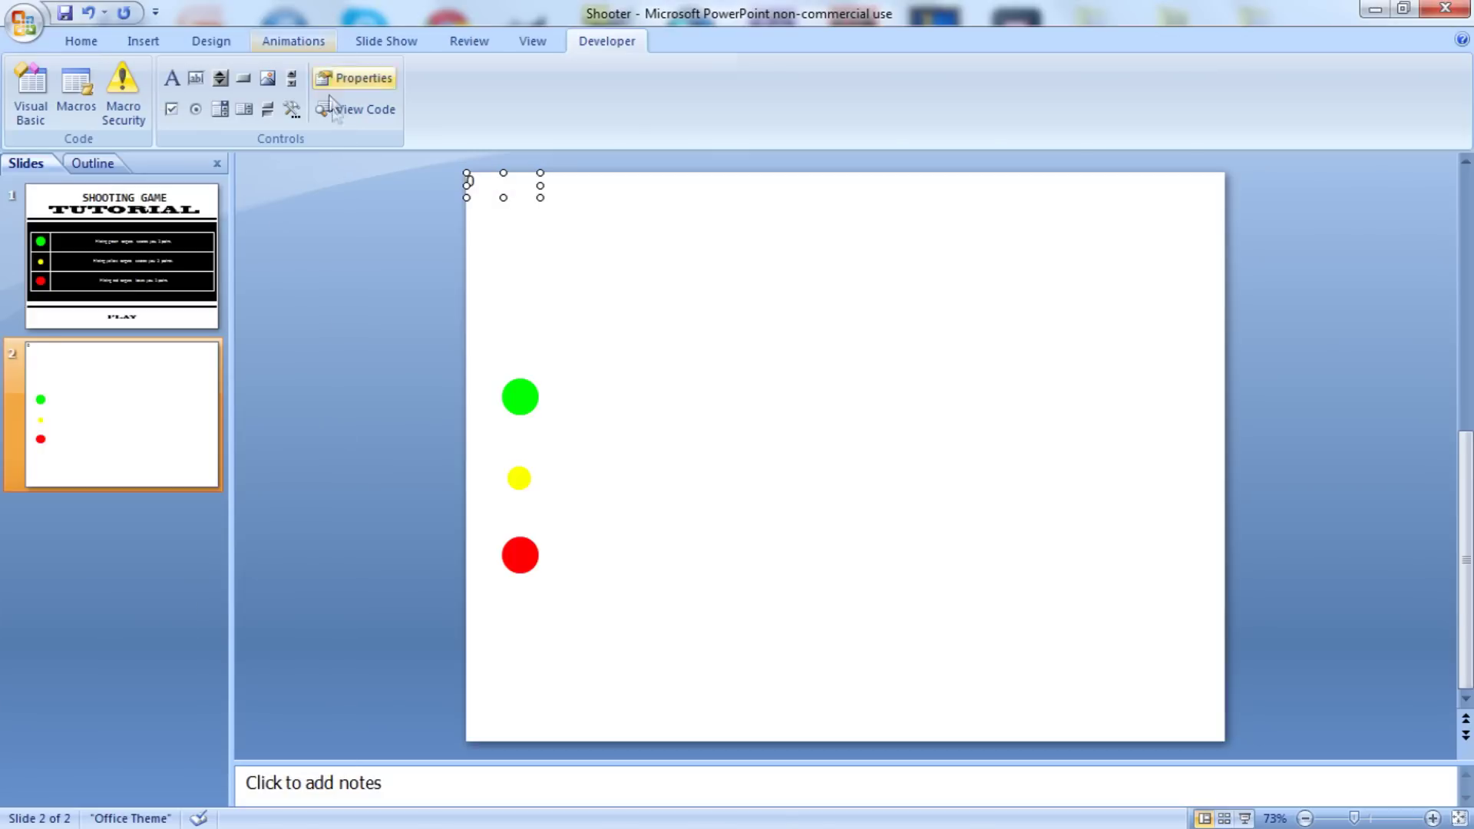
{"action": "left_click", "coordinate": [587, 230]}
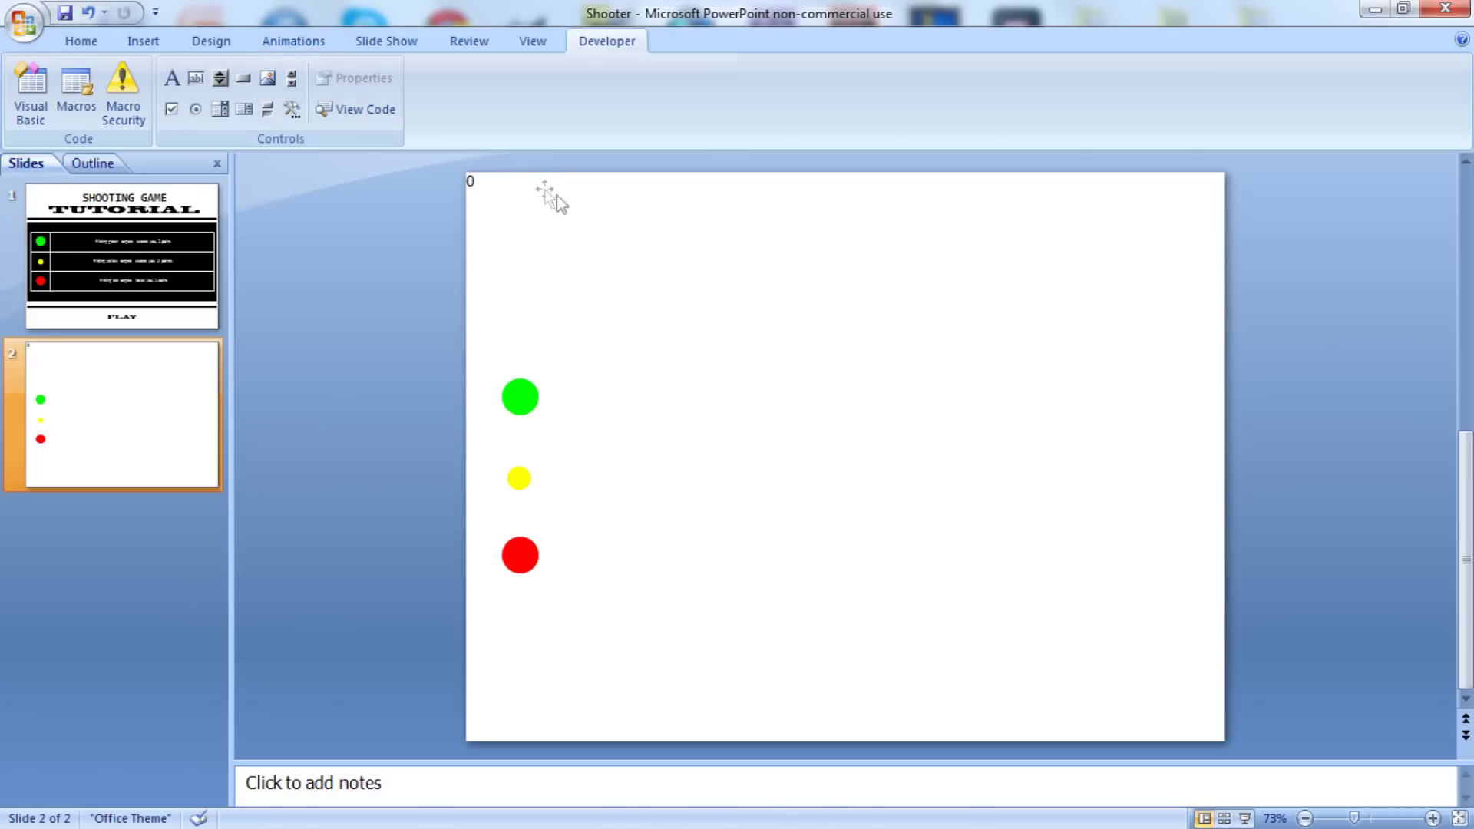
{"action": "left_click", "coordinate": [500, 184]}
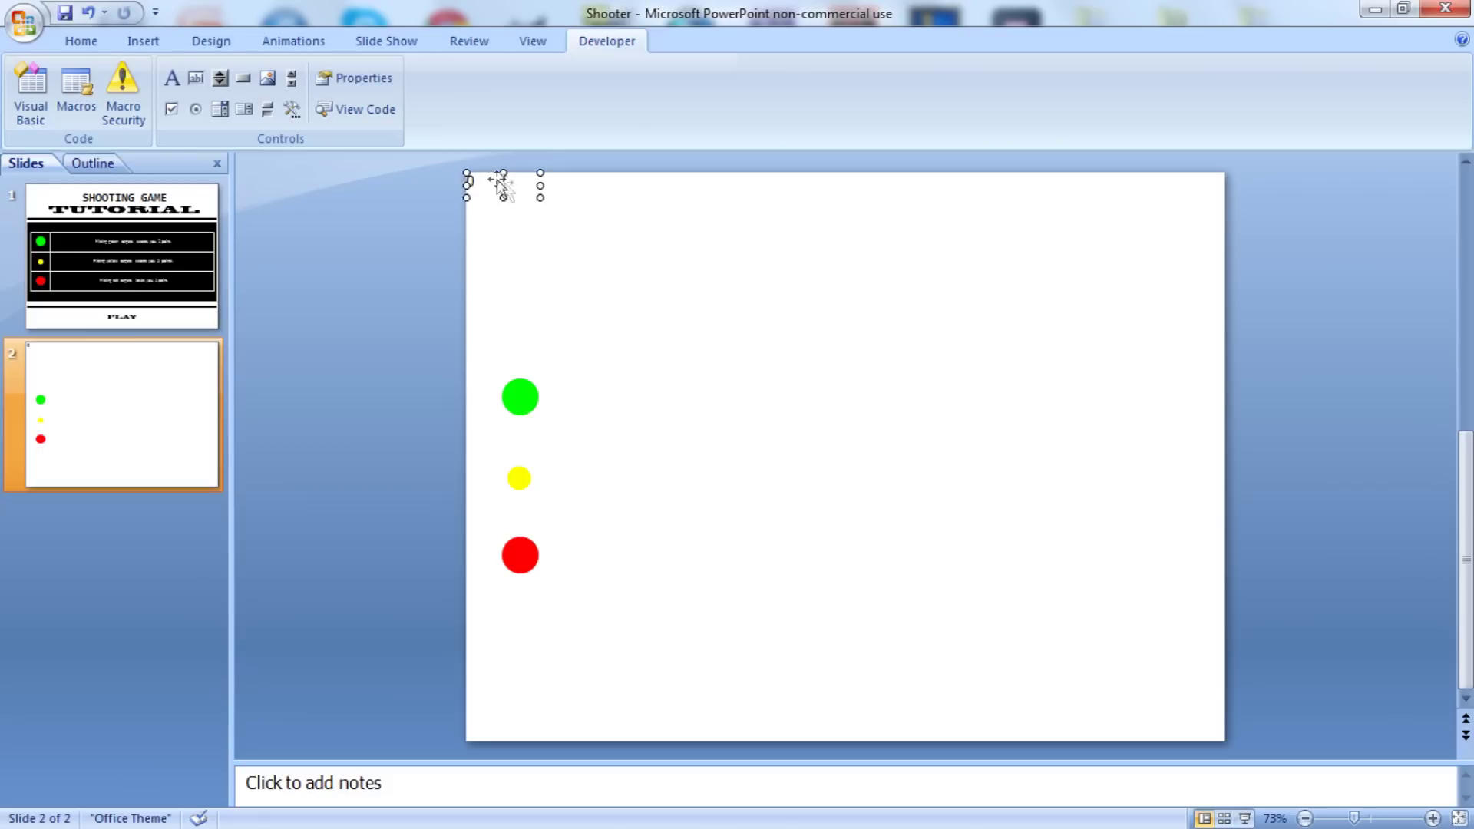
Step: Replace slide 2's code with Sub Green() setting Label1.Caption = (Label1.Caption) + 1
{"action": "left_click", "coordinate": [370, 118]}
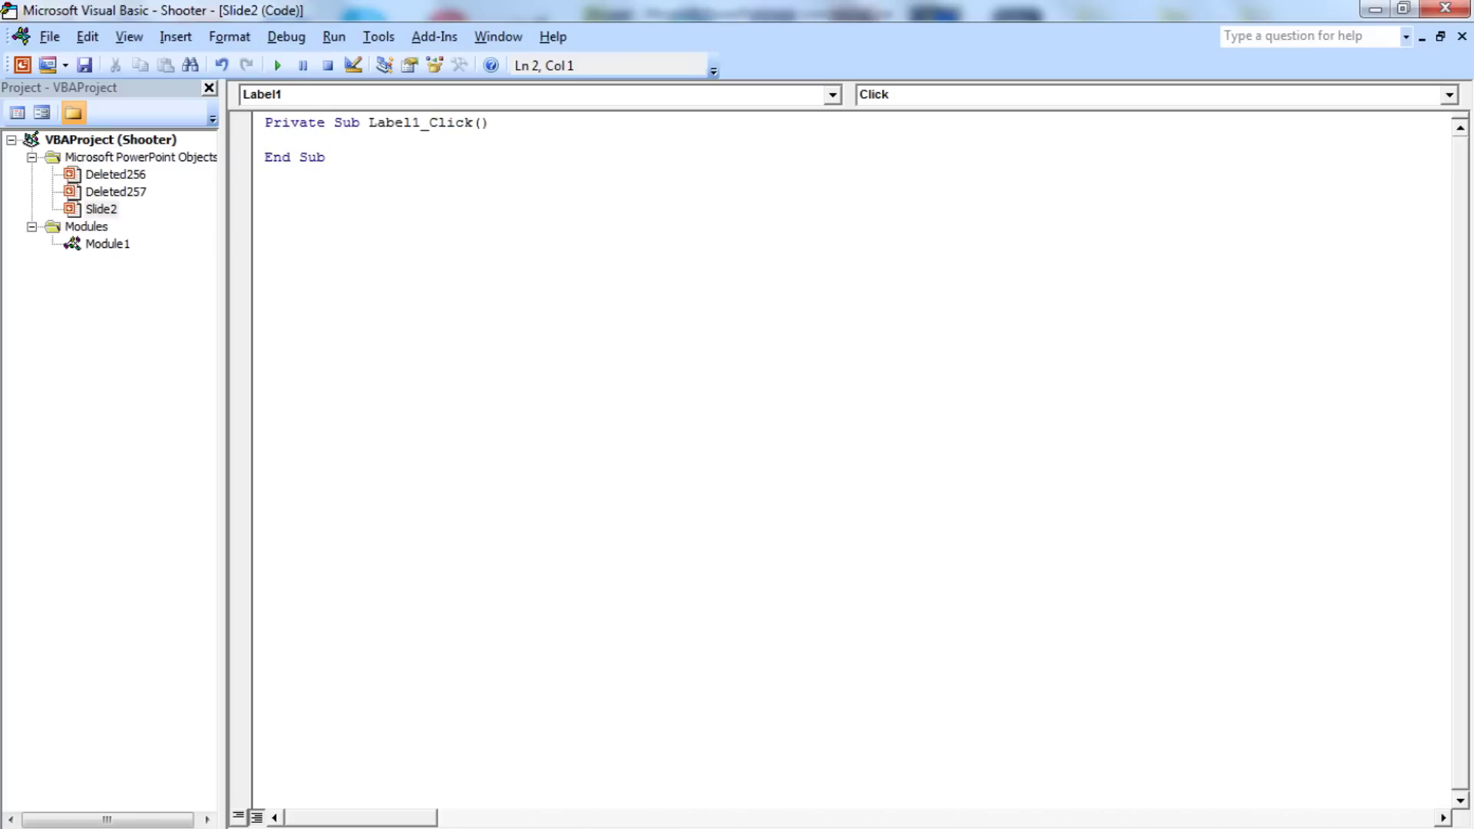
{"action": "key", "text": "ctrl+a"}
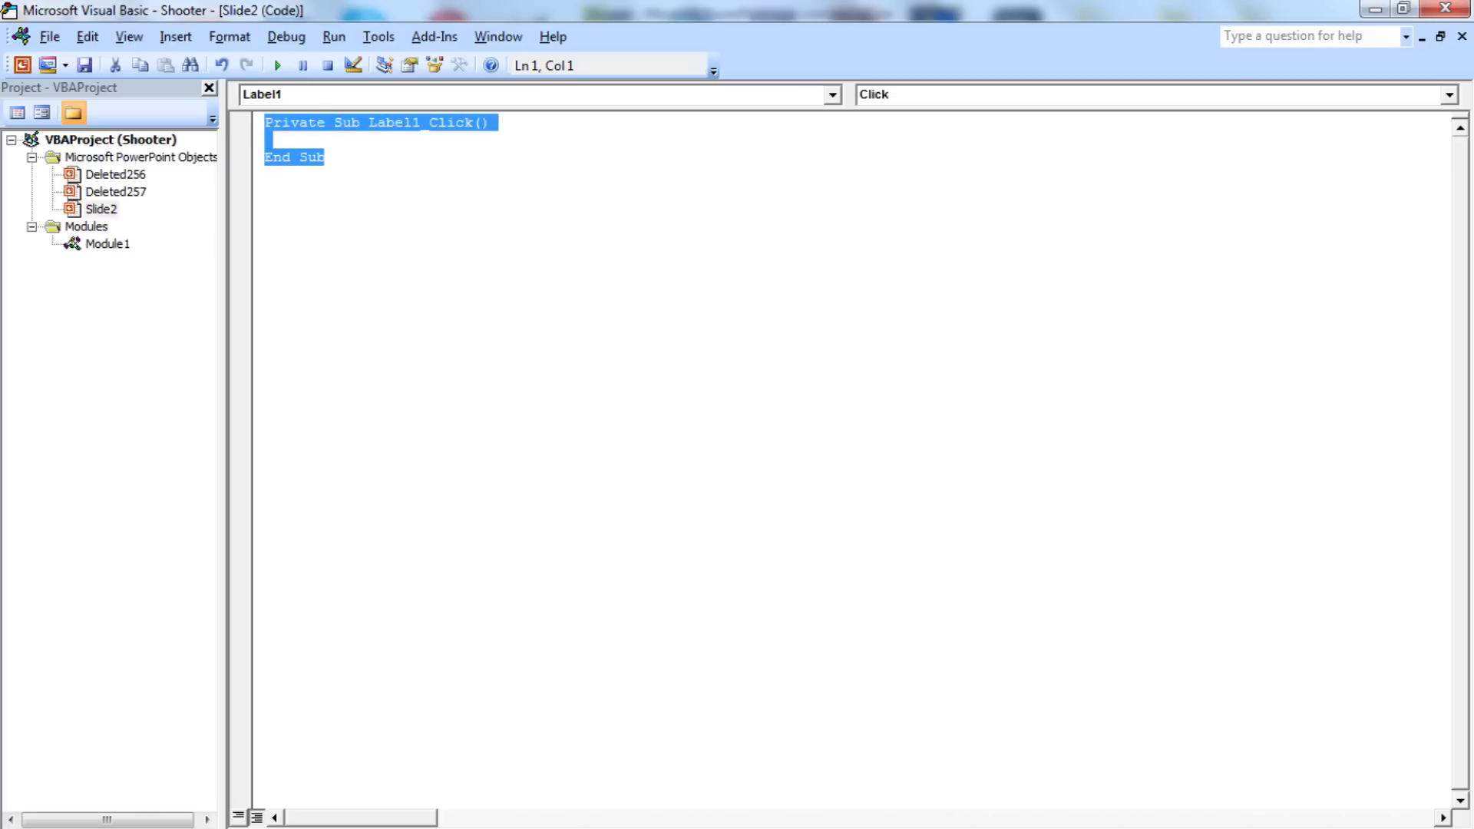
{"action": "type", "text": "Sub "}
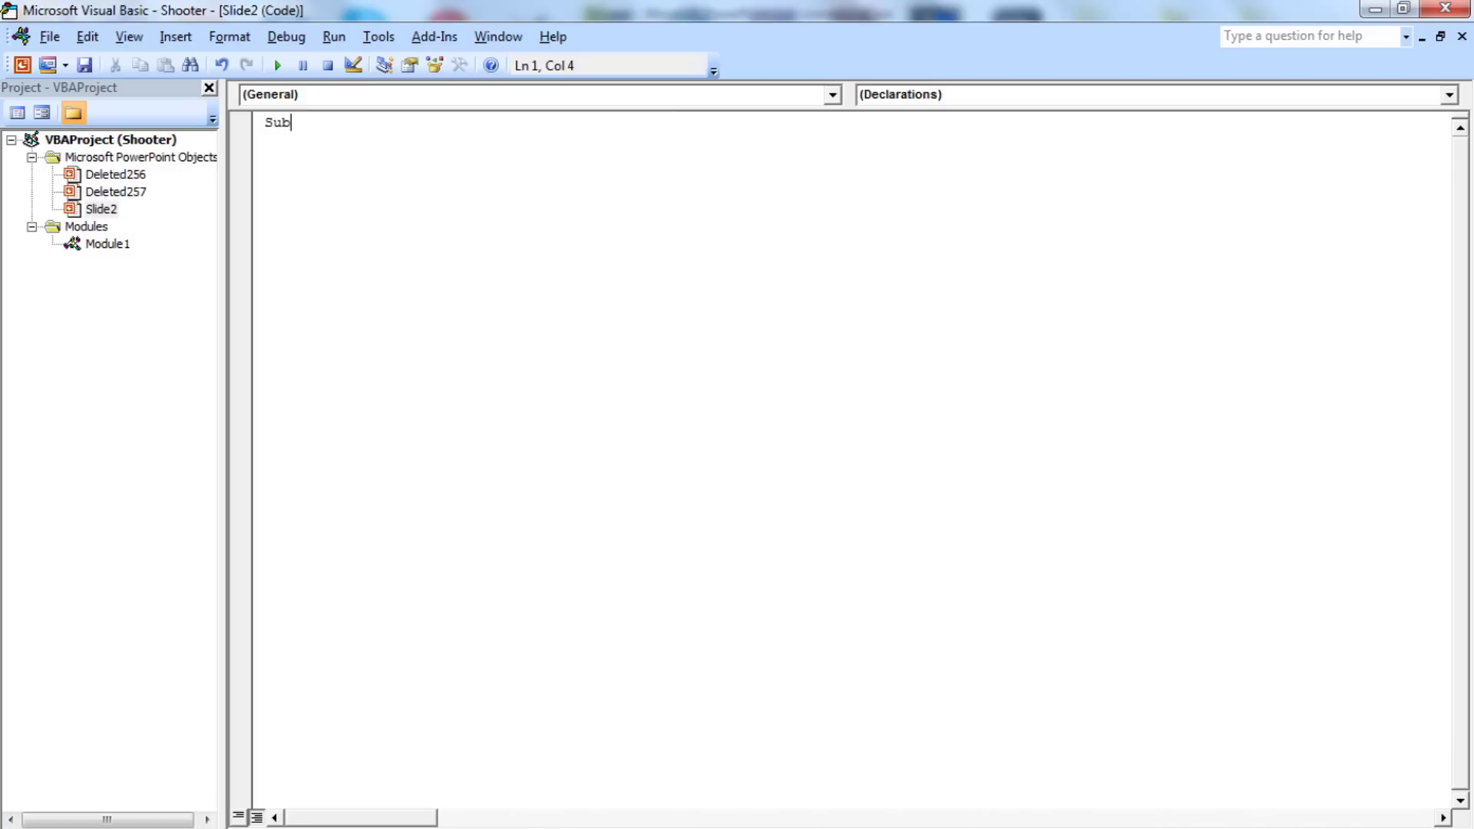
{"action": "type", "text": "Green ()"}
{"action": "key", "text": "Return"}
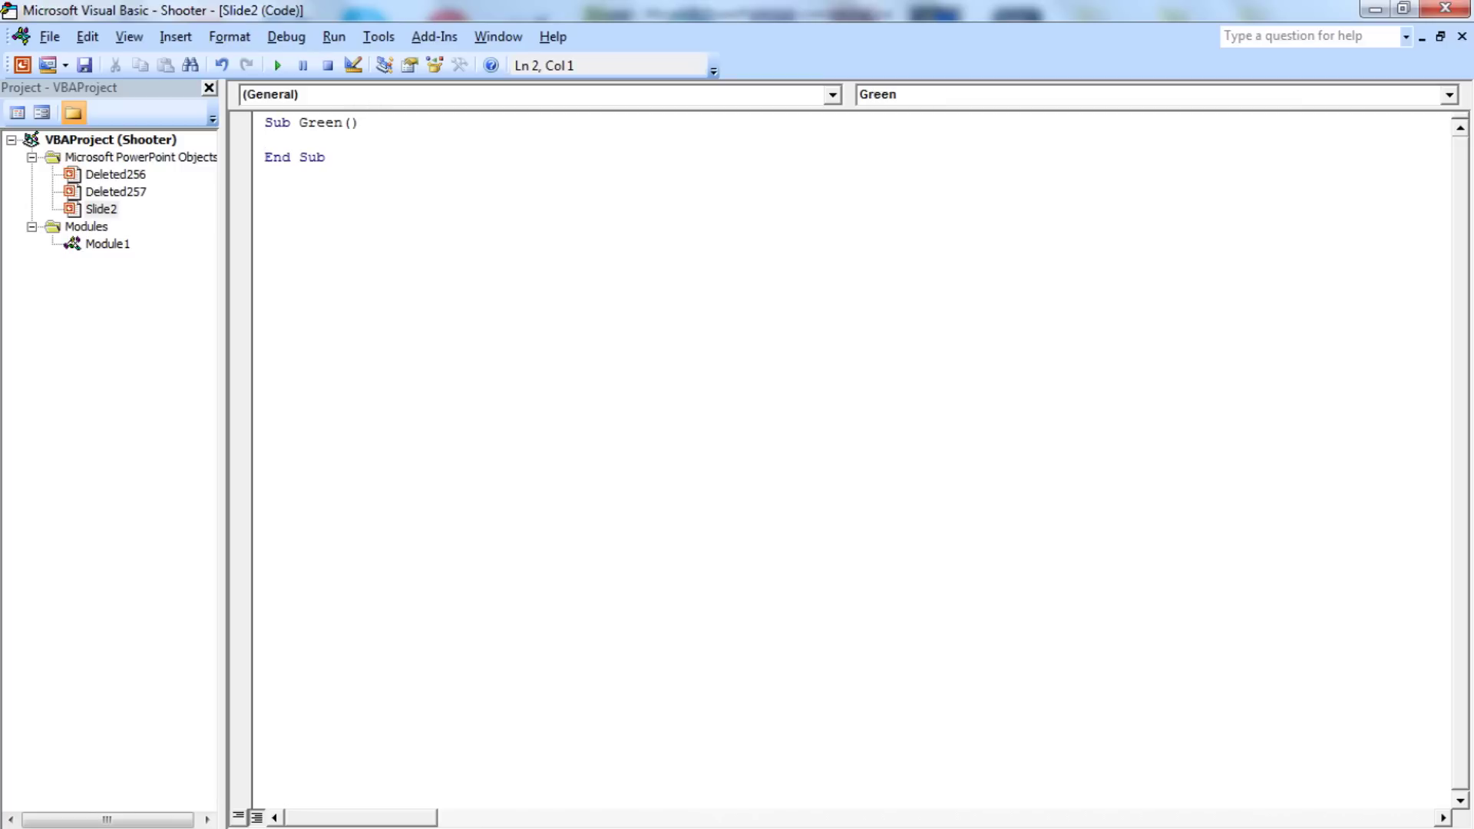
{"action": "type", "text": "Label1.C"}
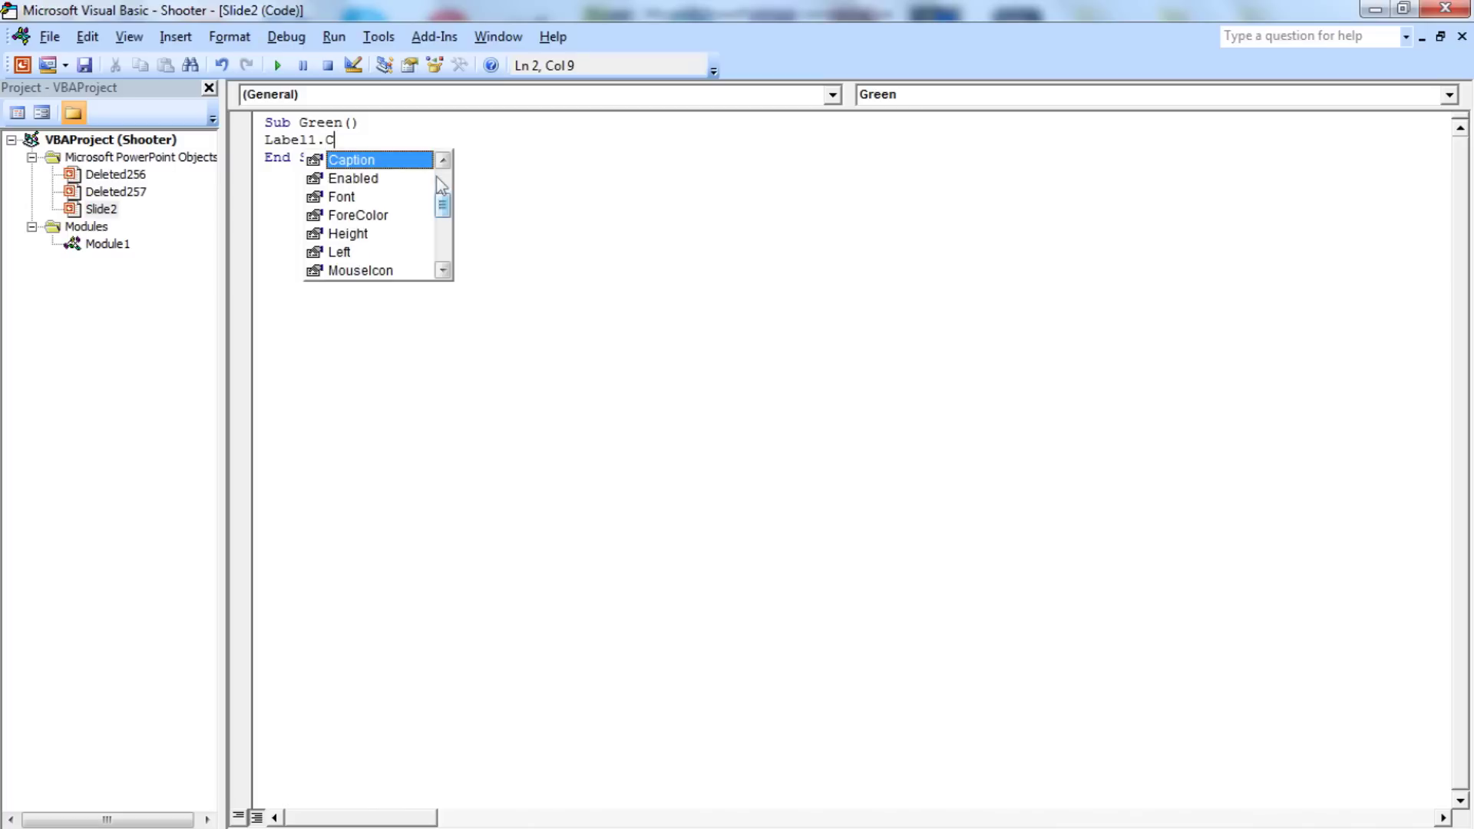
{"action": "type", "text": "aption"}
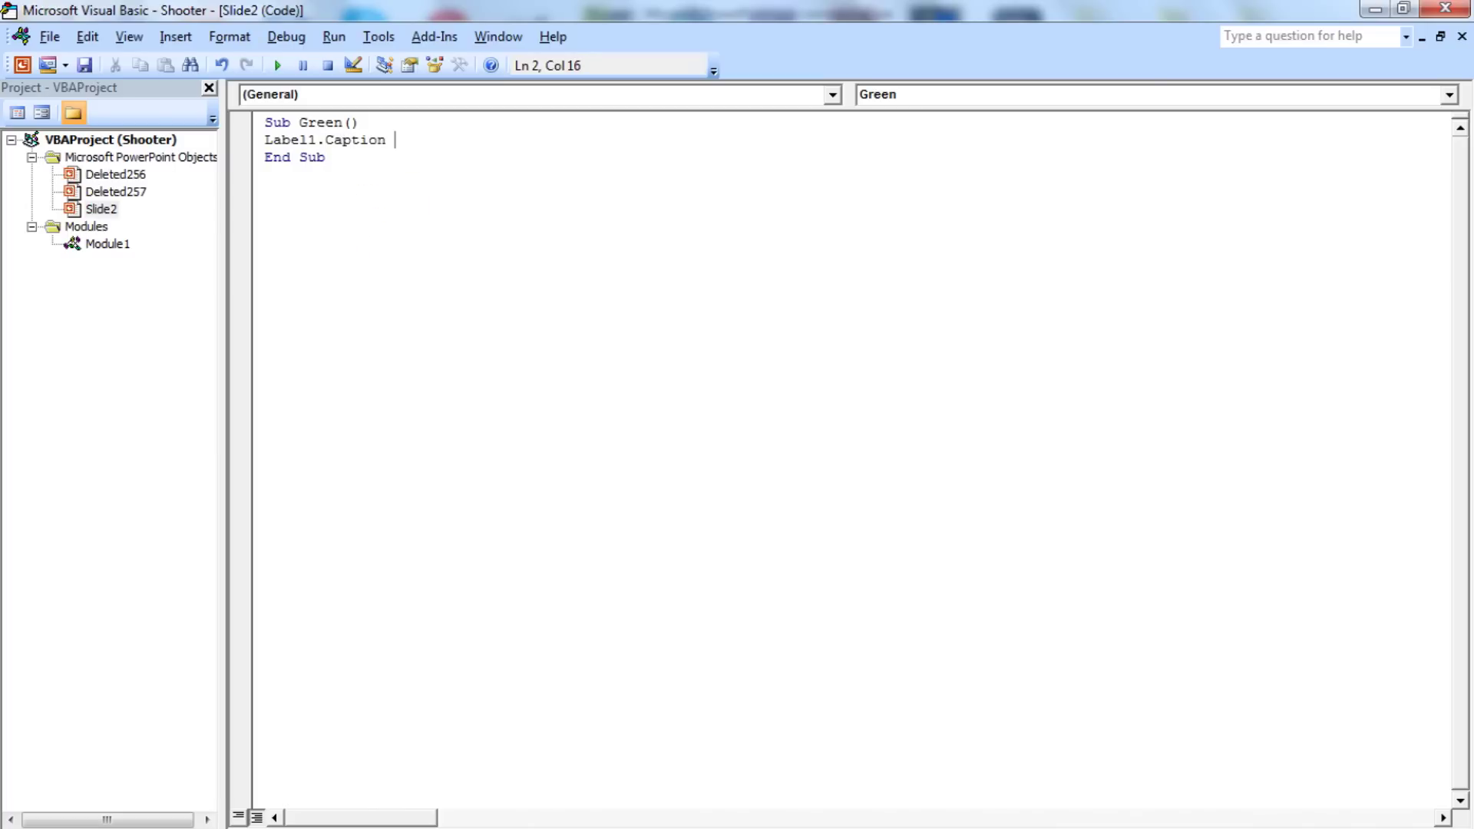
{"action": "type", "text": " = (Labl"}
{"action": "type", "text": "l1.Caption)"}
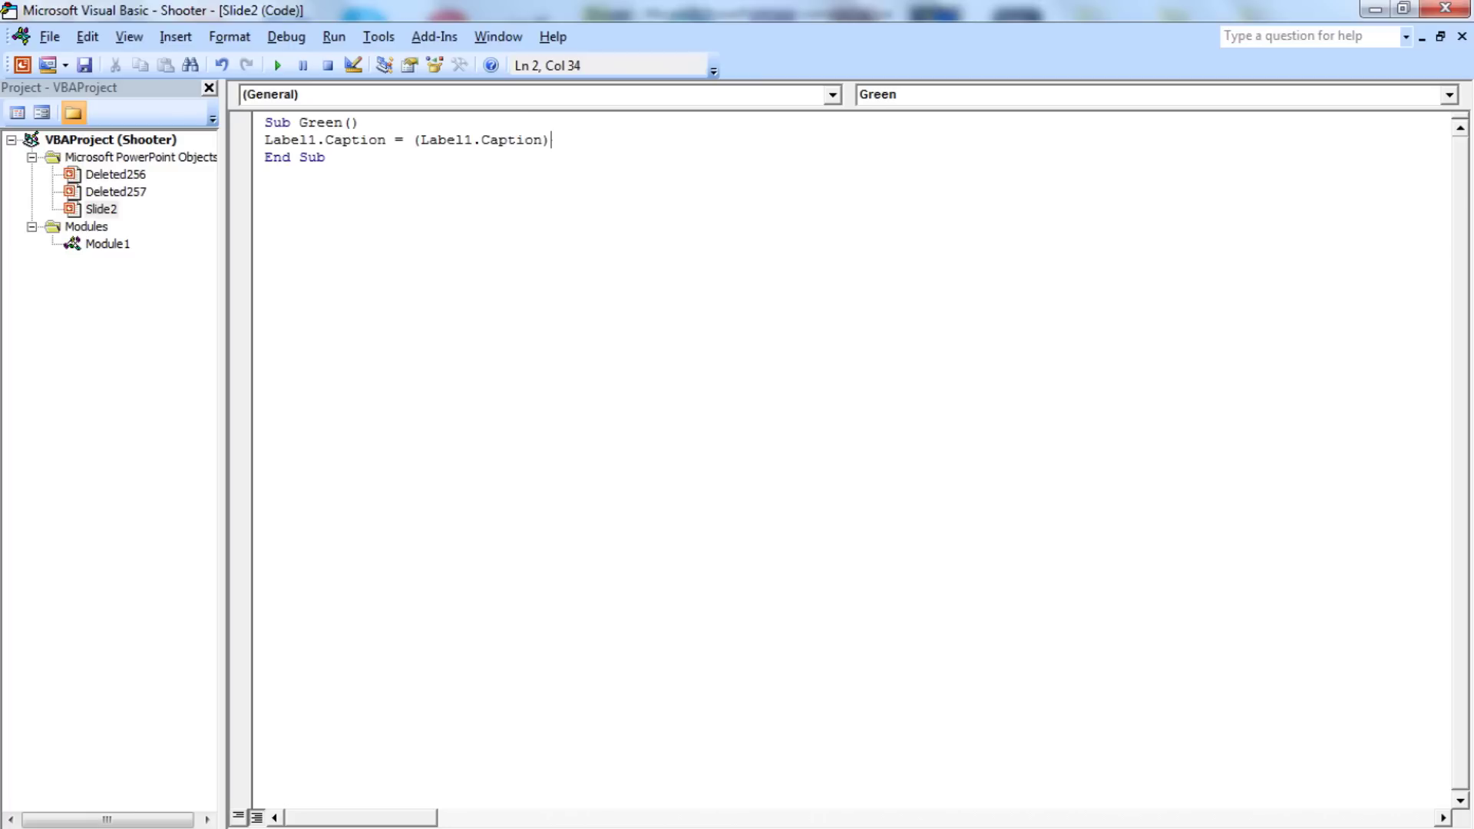
{"action": "type", "text": "+!"}
{"action": "key", "text": "BackSpace"}
{"action": "type", "text": "1"}
{"action": "left_click", "coordinate": [266, 175]}
{"action": "key", "text": "ctrl+a"}
{"action": "key", "text": "ctrl+c"}
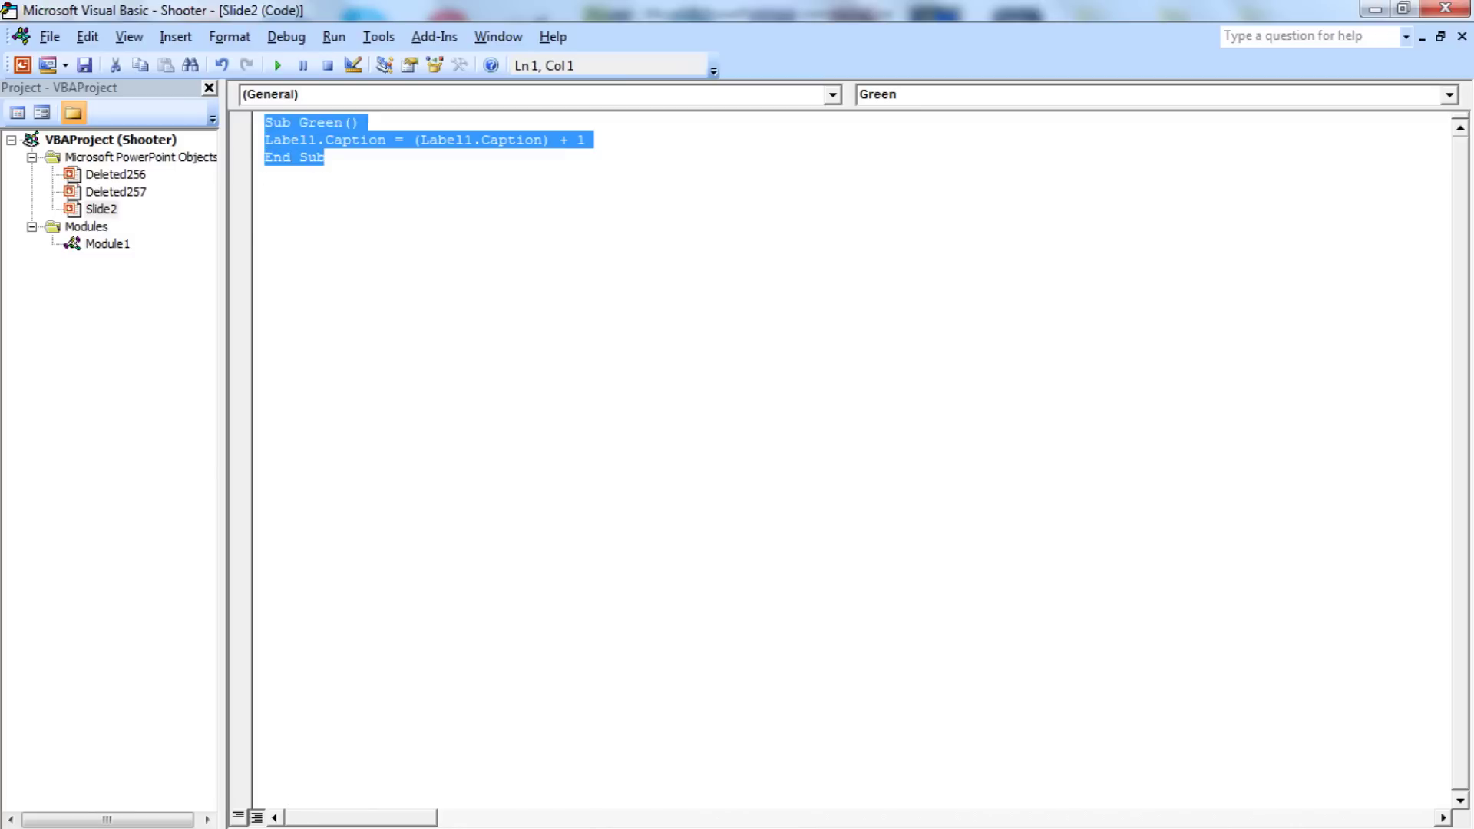
Step: Paste a copy of Green, renamed Yellow, that adds 2 to Label1's caption
{"action": "left_click", "coordinate": [327, 156]}
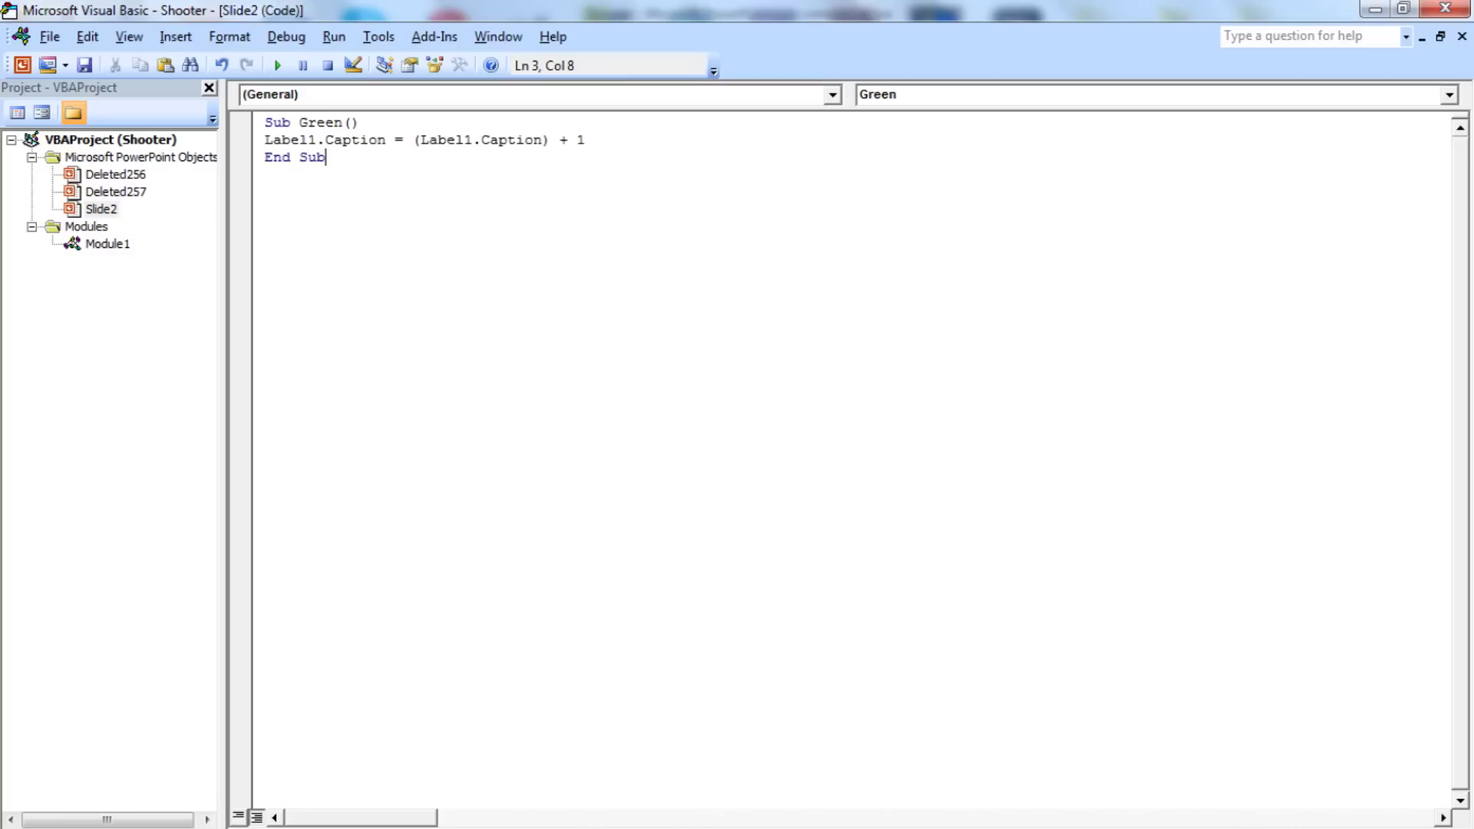
{"action": "key", "text": "ctrl+v"}
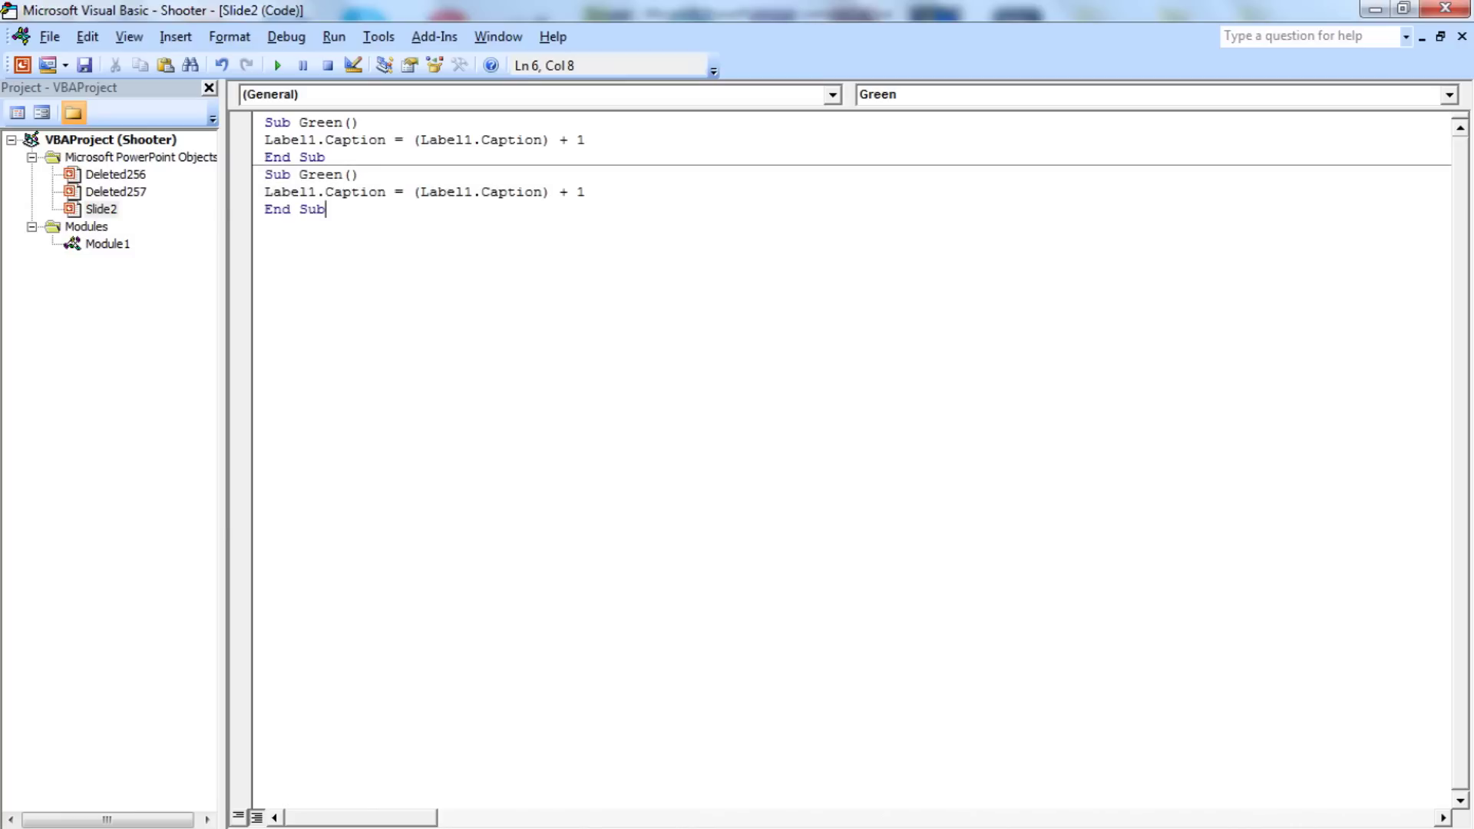
{"action": "left_click_drag", "start_coordinate": [343, 174], "coordinate": [299, 174]}
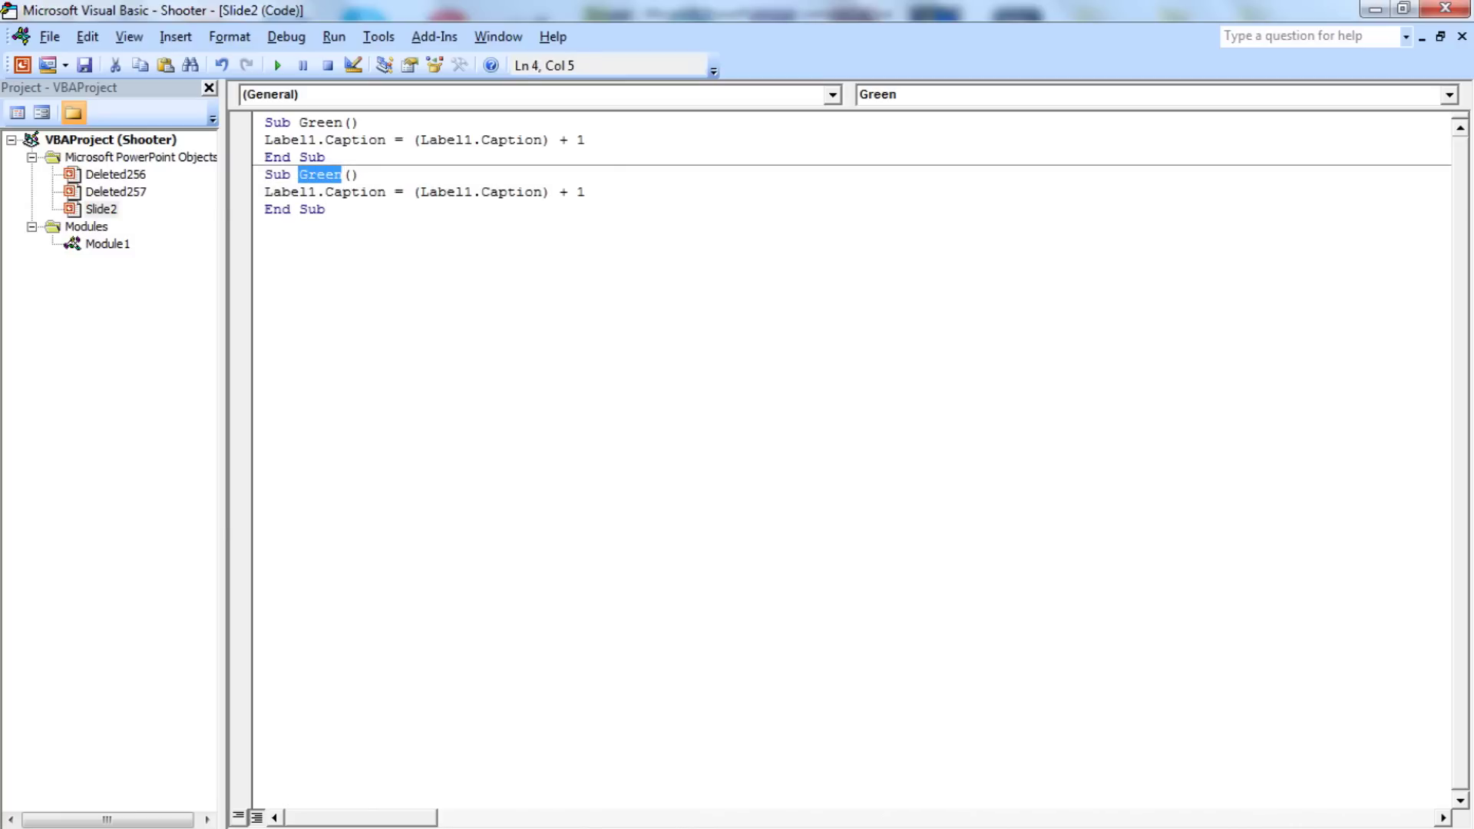
{"action": "type", "text": "Yellow"}
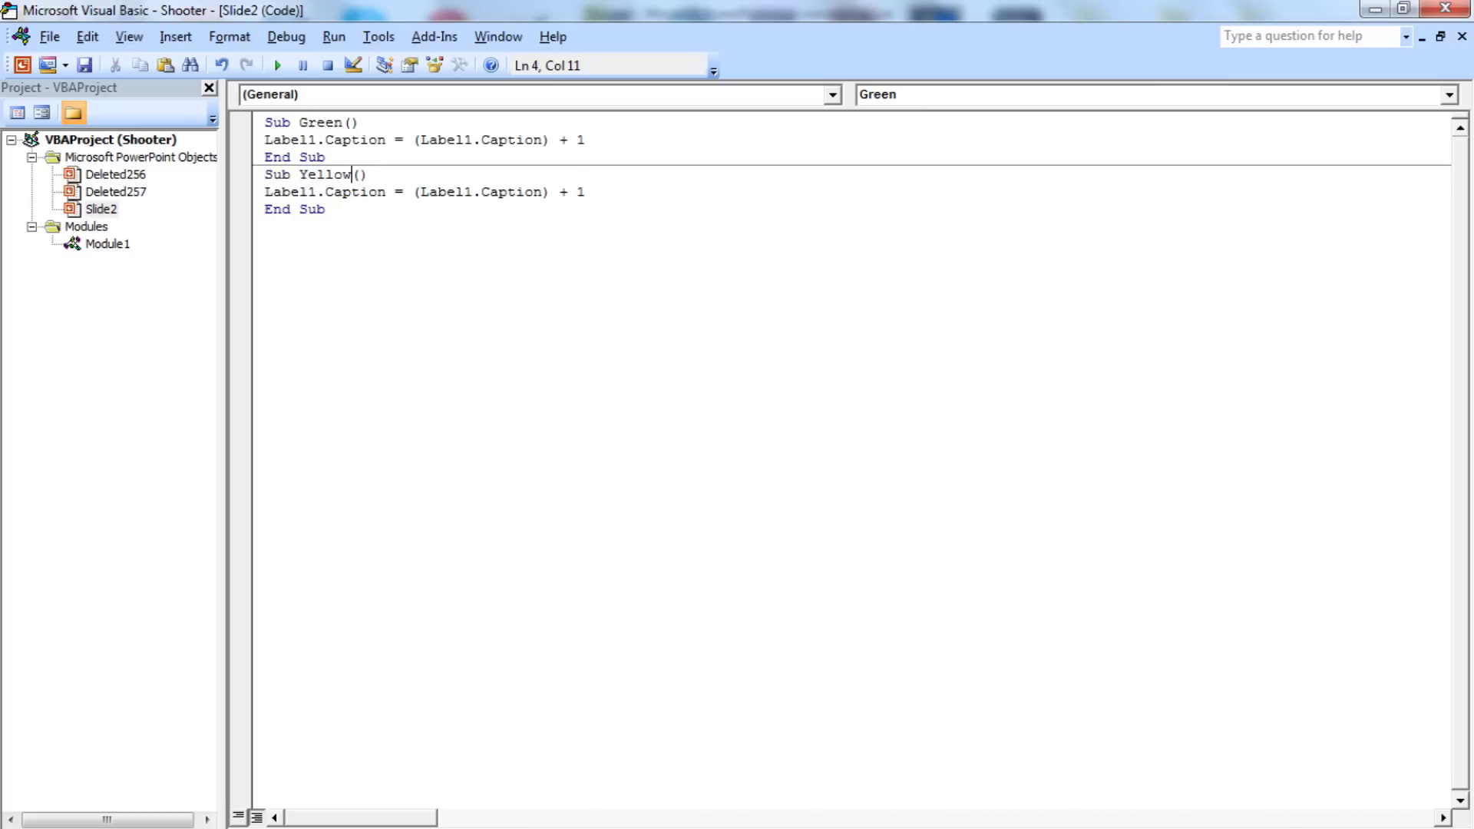
{"action": "double_click", "coordinate": [580, 192]}
{"action": "type", "text": "2"}
Step: Add a Red copy that subtracts 1 from the caption, then close the VBA editor
{"action": "left_click_drag", "start_coordinate": [325, 209], "coordinate": [273, 175]}
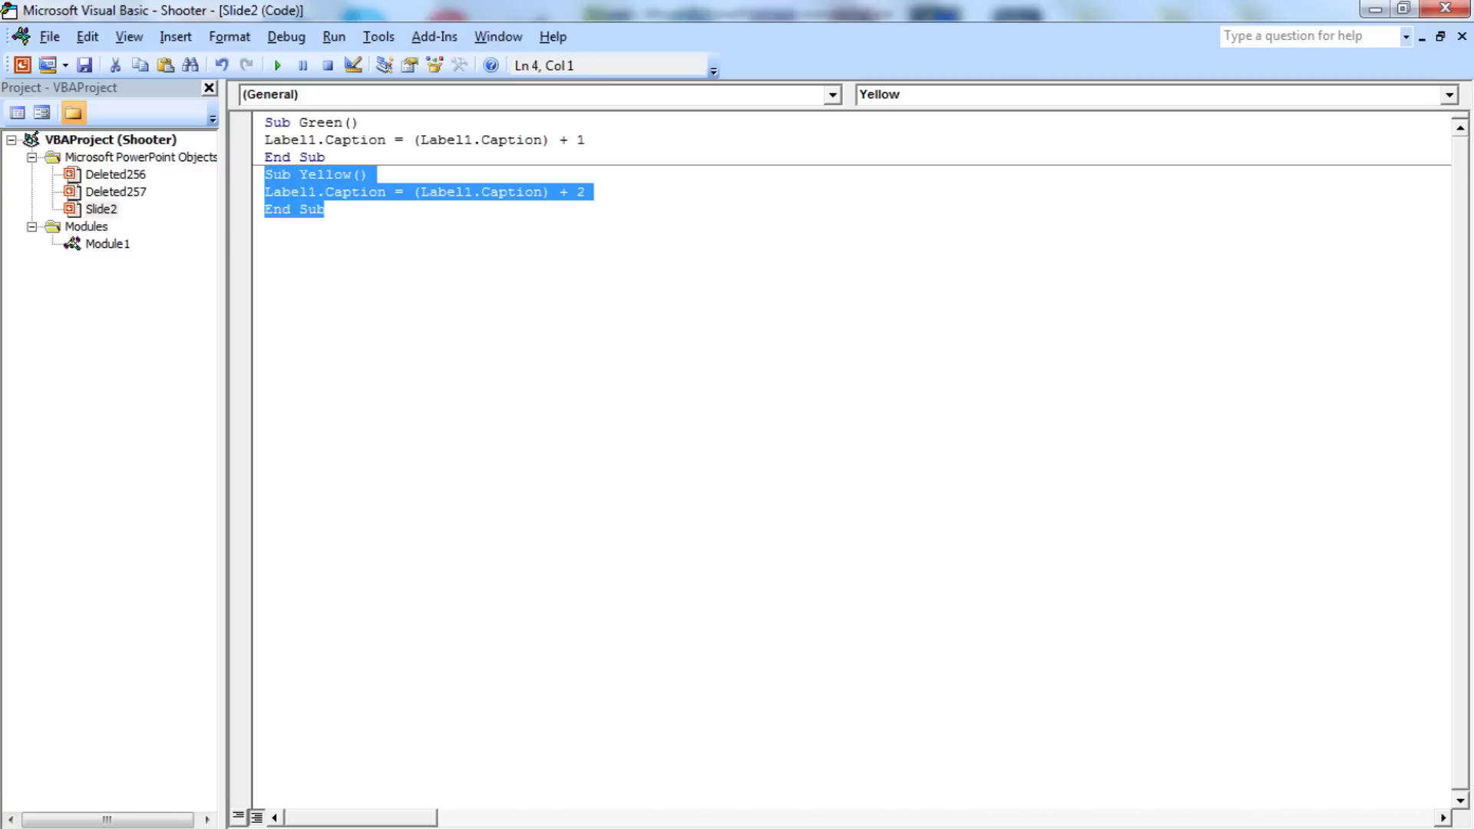
{"action": "left_click", "coordinate": [326, 209]}
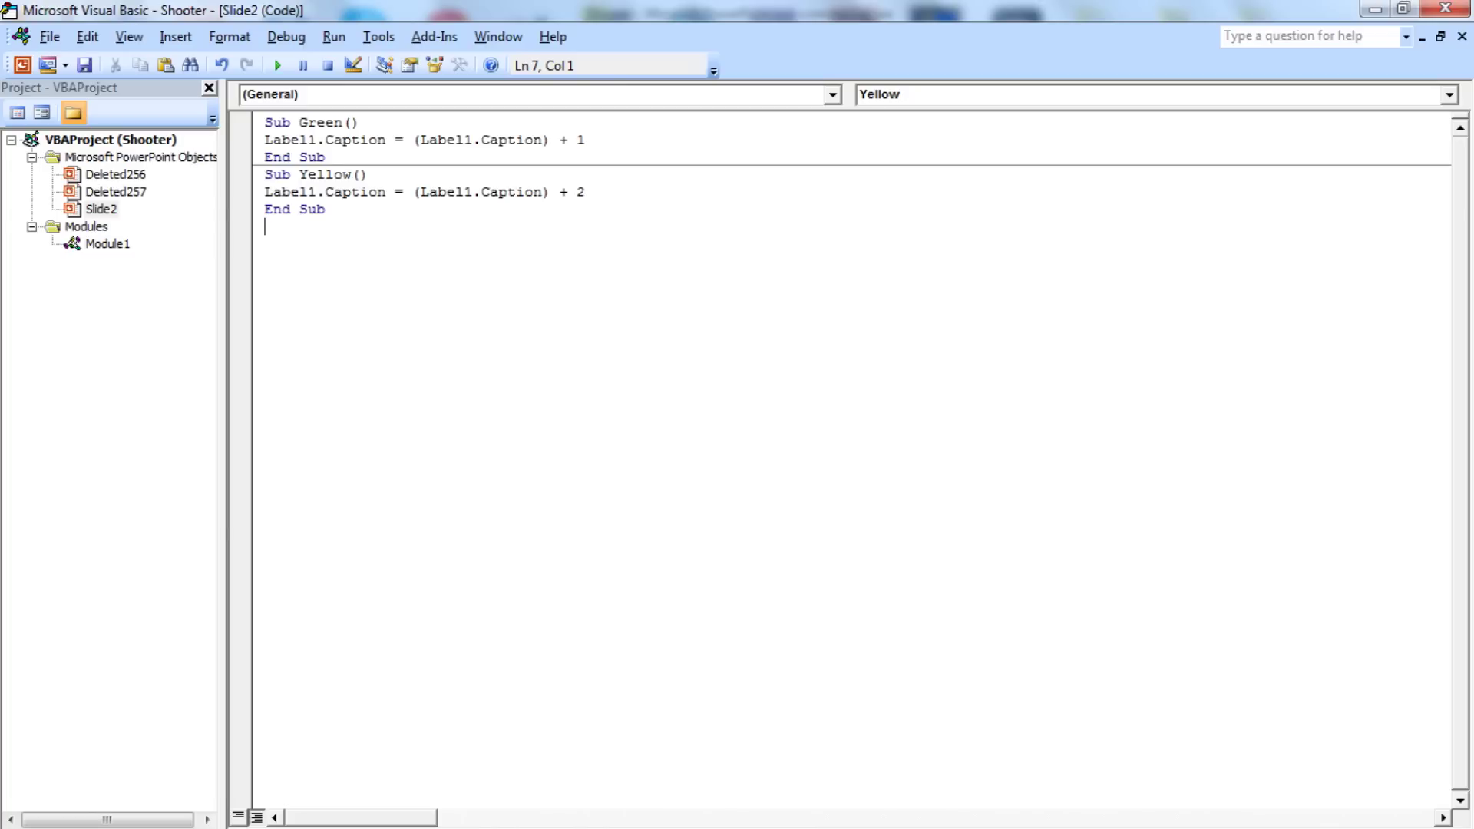
{"action": "type", "text": "Sub Yellow() Label1.Caption = (Label1.Caption) + 2 End Sub"}
{"action": "left_click_drag", "start_coordinate": [350, 226], "coordinate": [300, 227]}
{"action": "type", "text": "Re"}
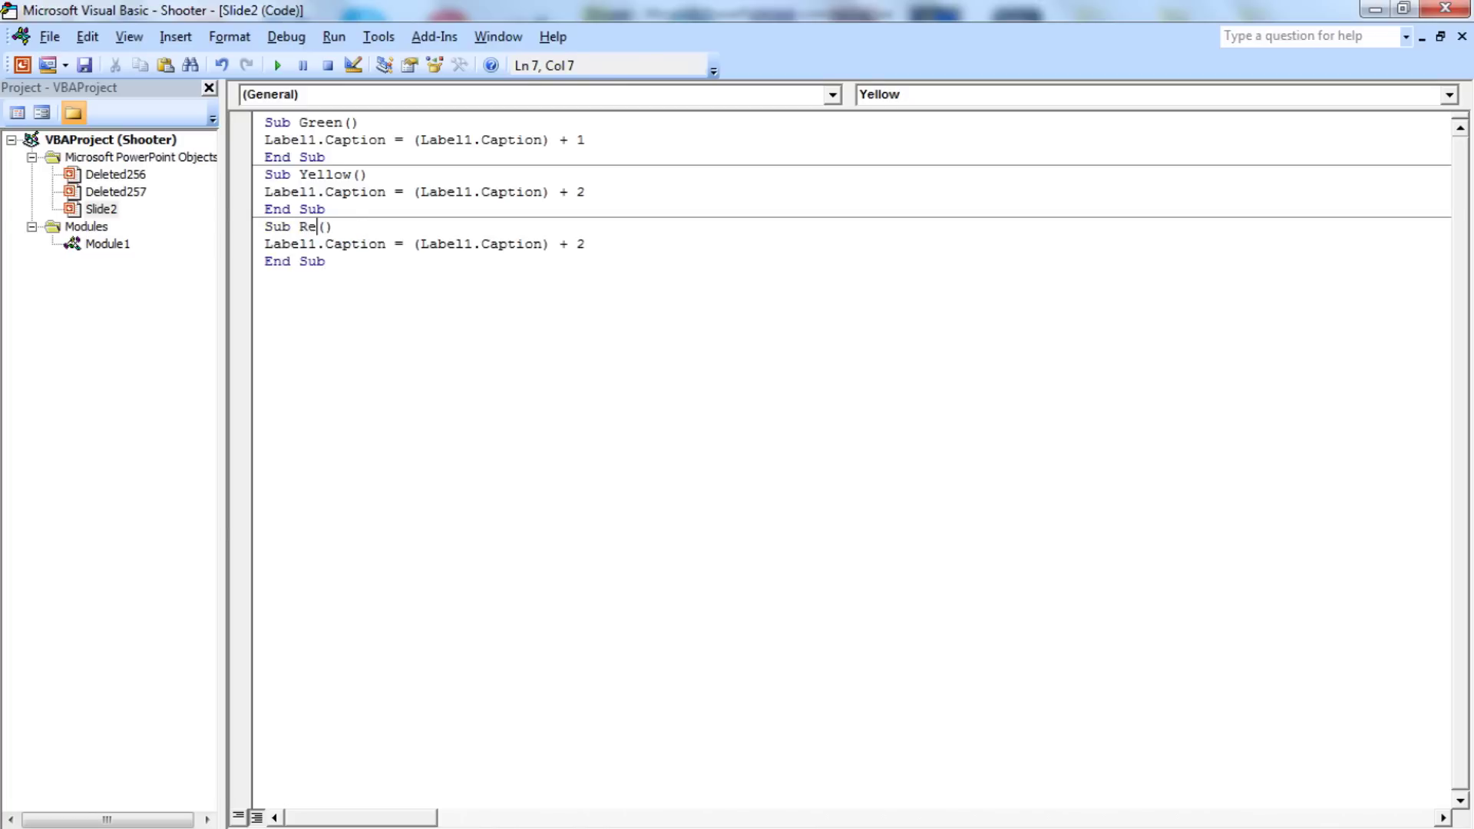
{"action": "left_click_drag", "start_coordinate": [585, 244], "coordinate": [569, 244]}
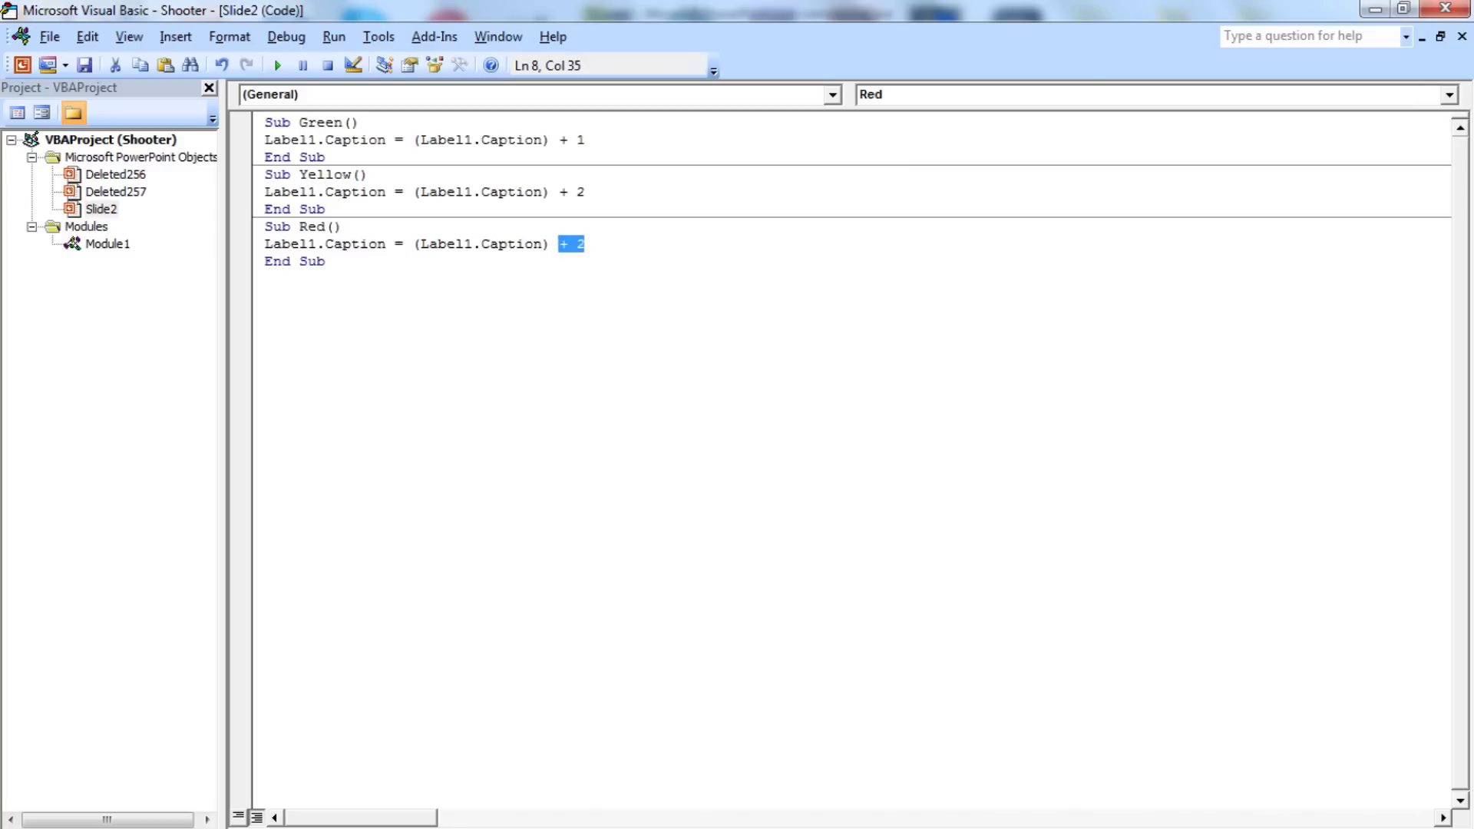
{"action": "type", "text": "- 1"}
{"action": "key", "text": "Down"}
{"action": "key", "text": "Down"}
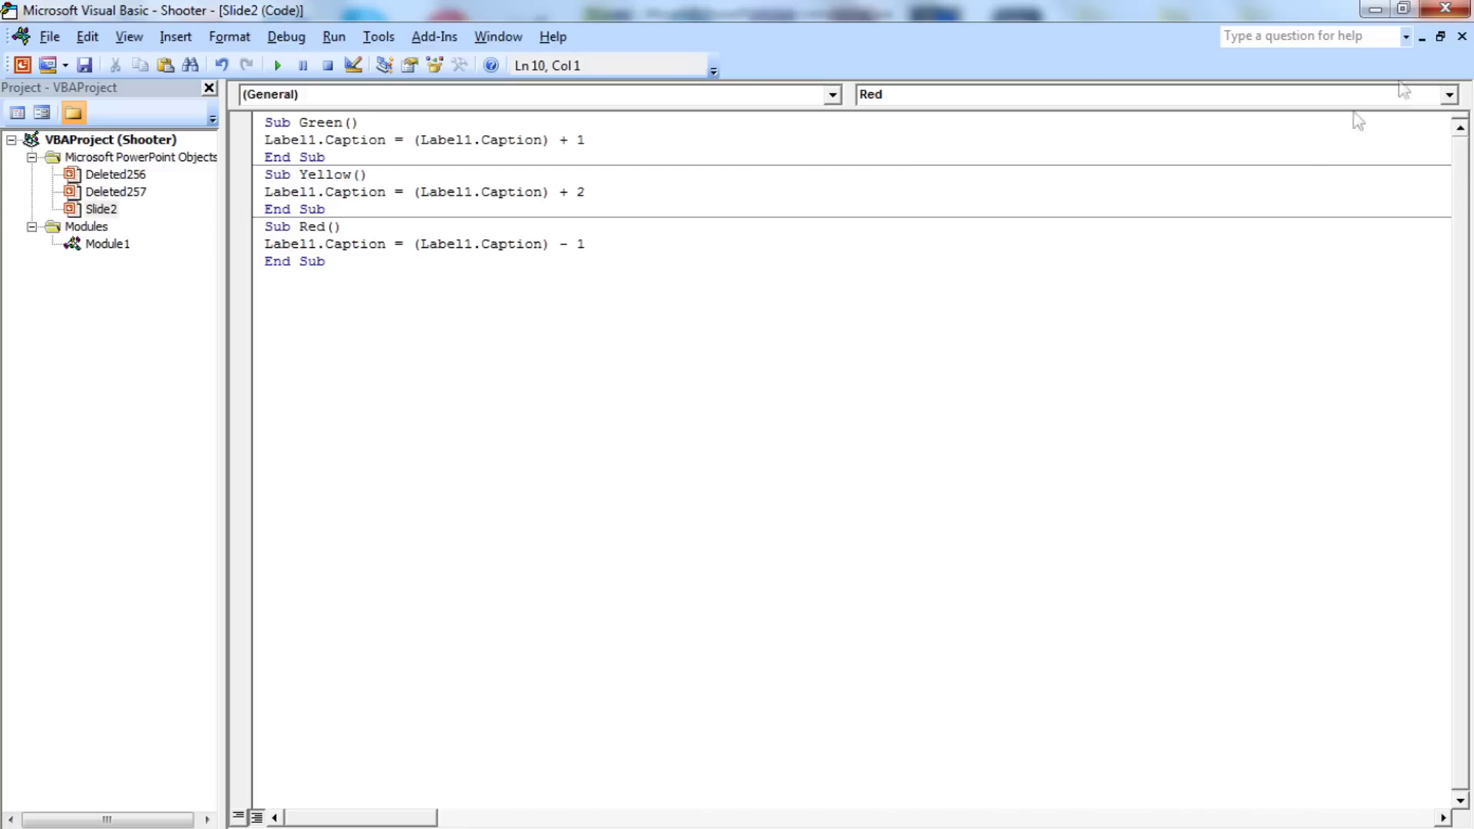
{"action": "left_click", "coordinate": [1436, 8]}
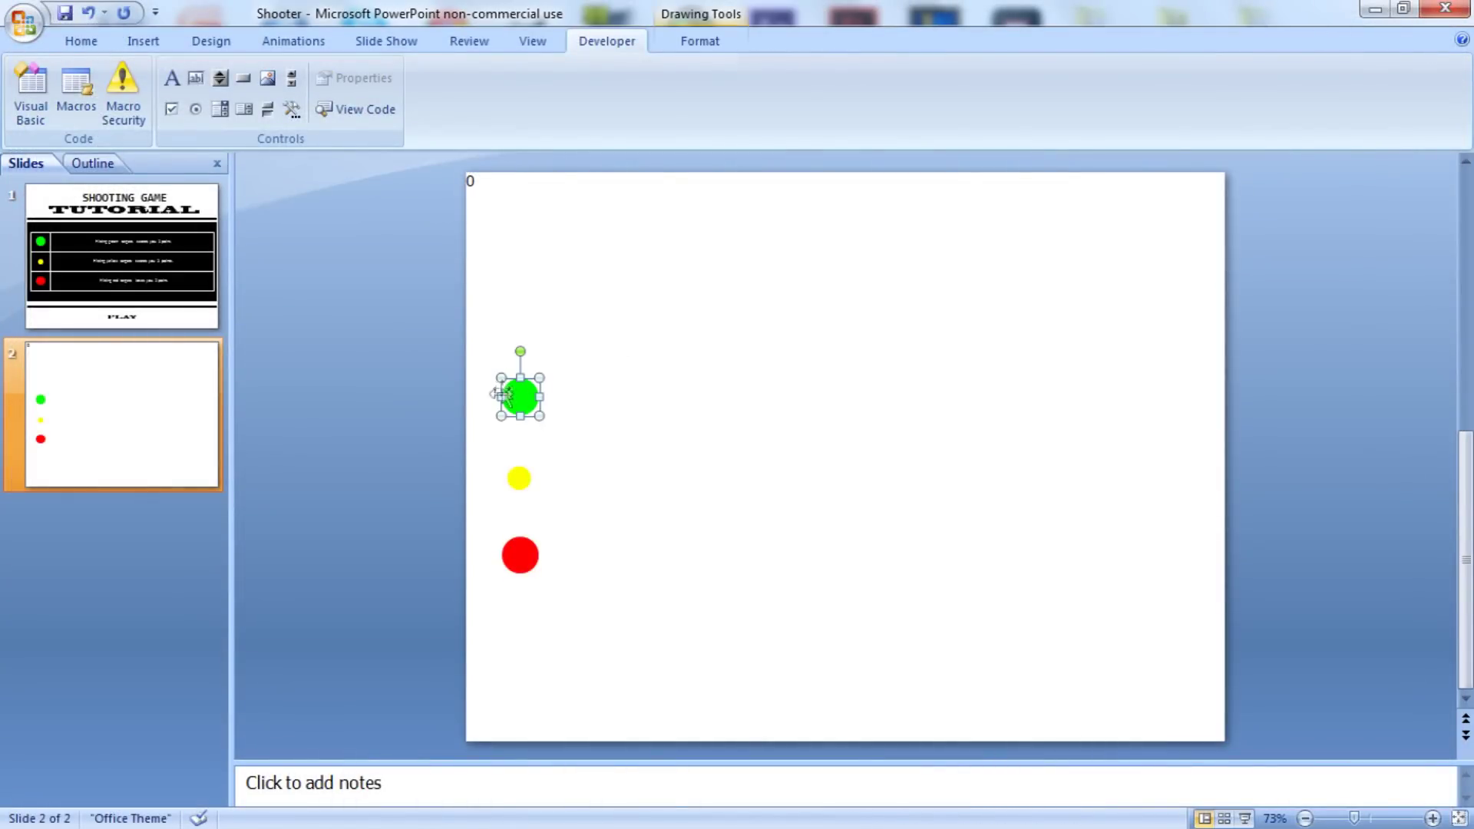
Step: Give the green circle an Action that runs the Slide2.Green macro on click
{"action": "left_click", "coordinate": [142, 41]}
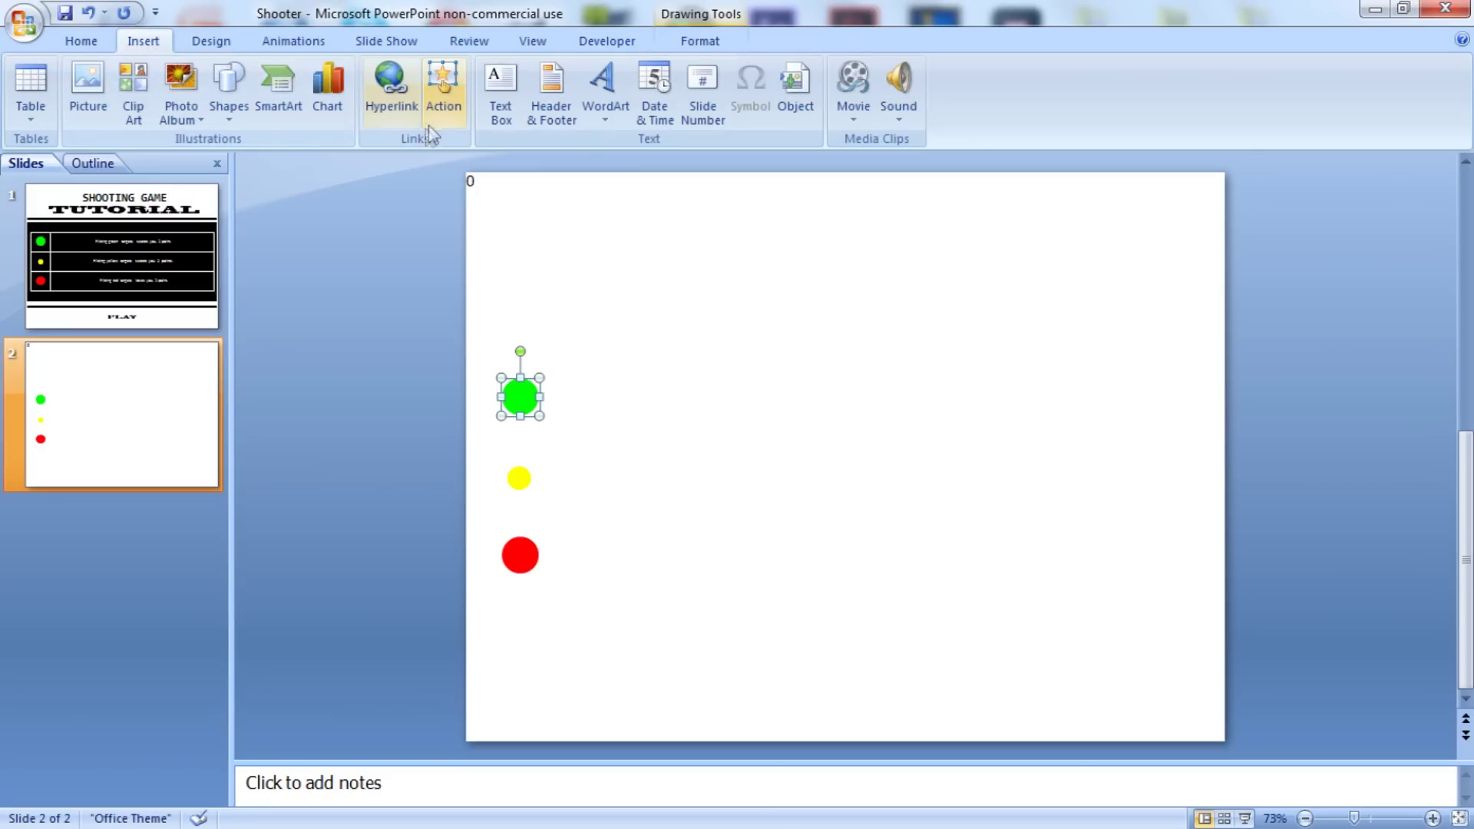
{"action": "left_click", "coordinate": [442, 100]}
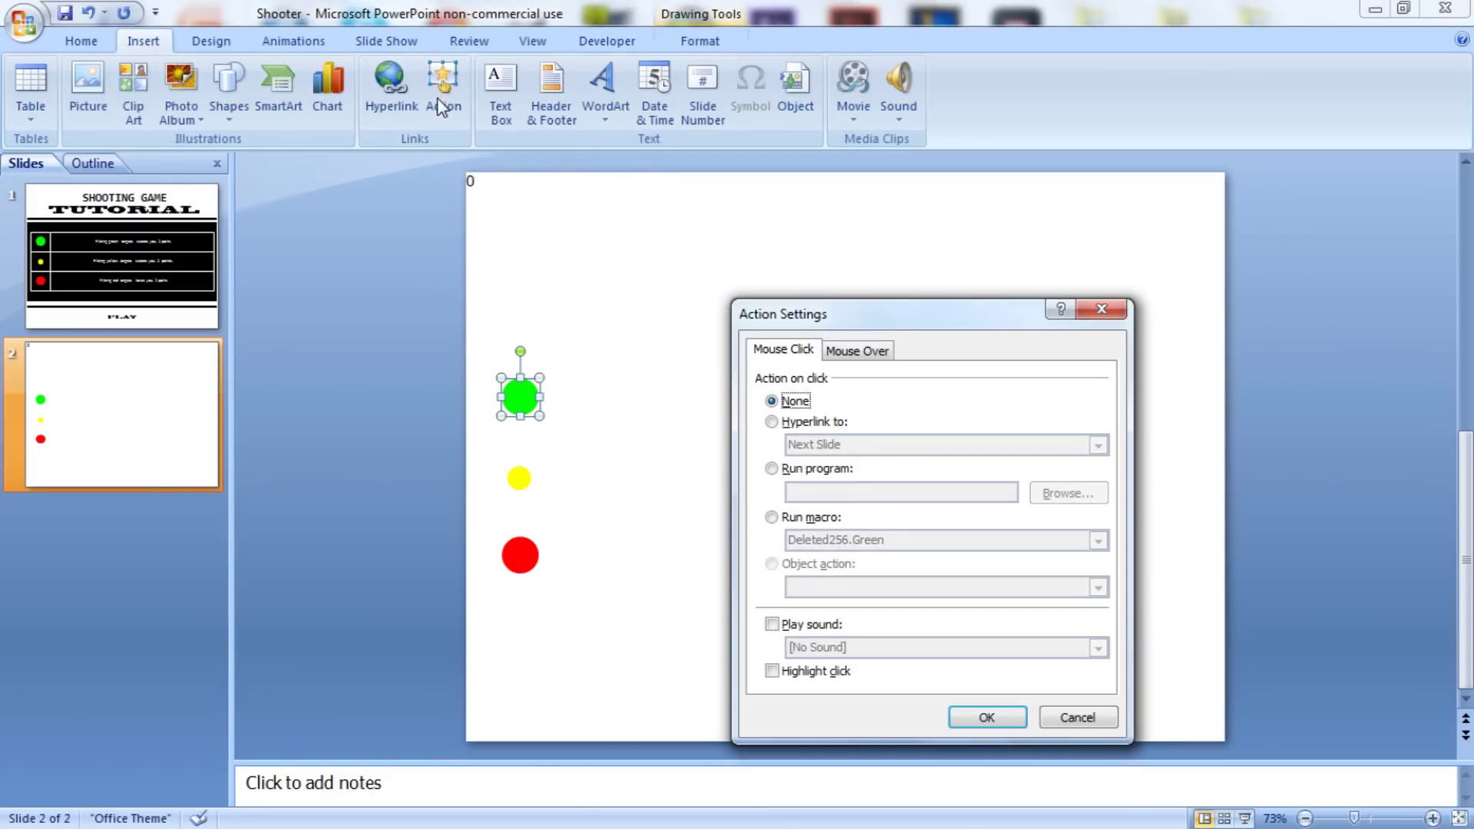
{"action": "left_click_drag", "start_coordinate": [833, 319], "coordinate": [822, 244]}
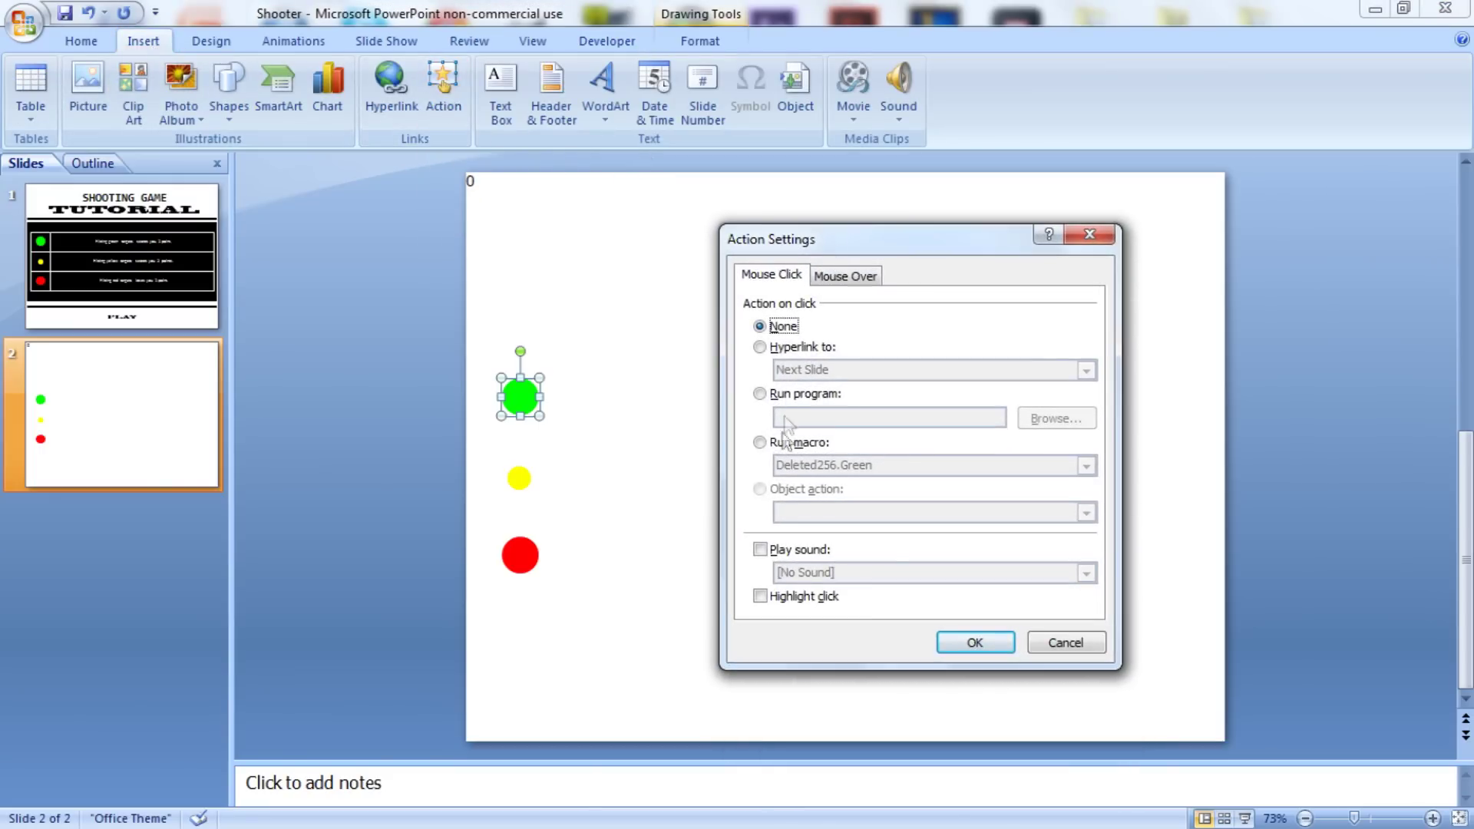
{"action": "left_click", "coordinate": [761, 443]}
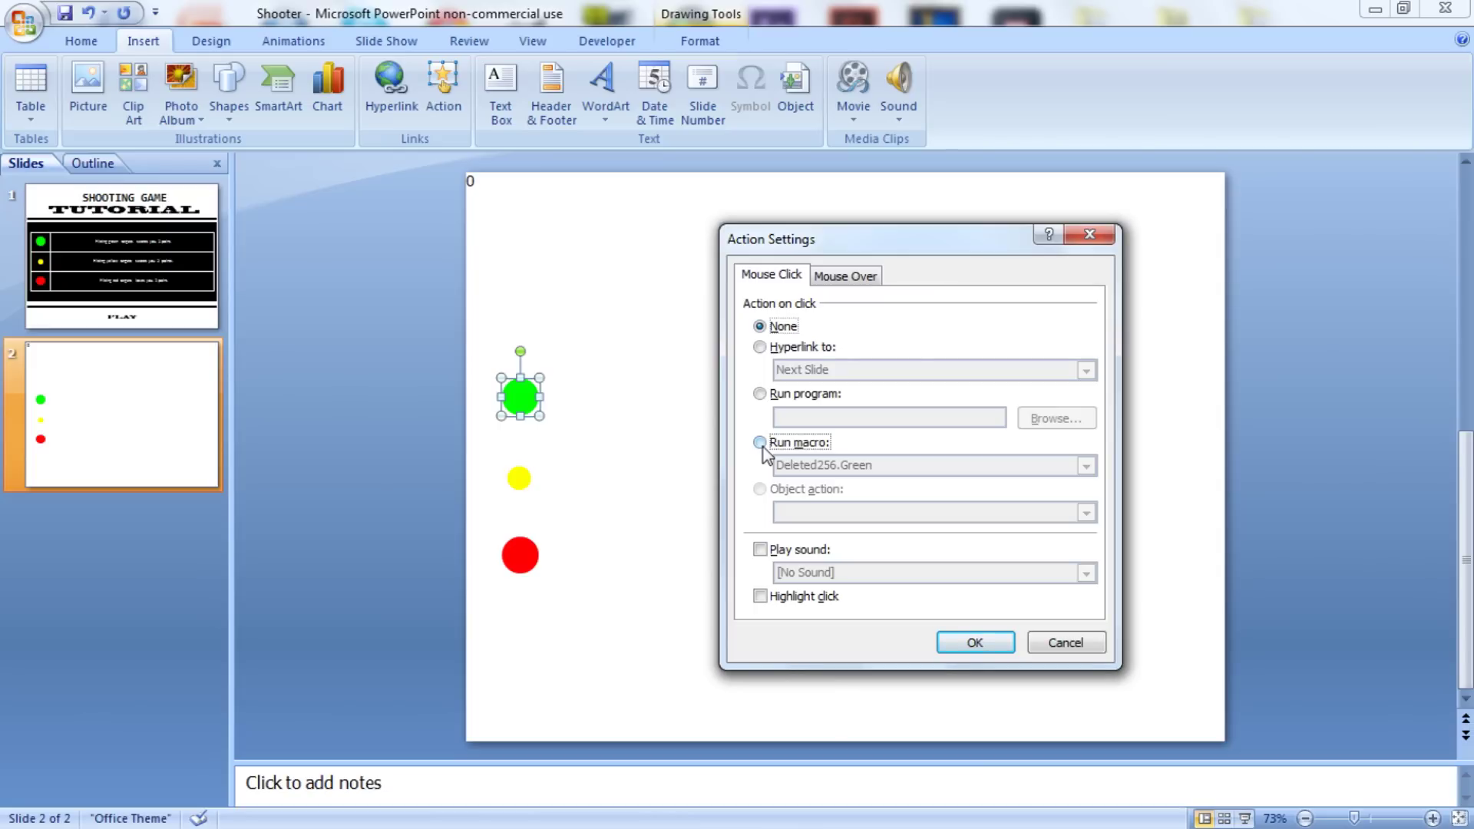
{"action": "left_click", "coordinate": [843, 467]}
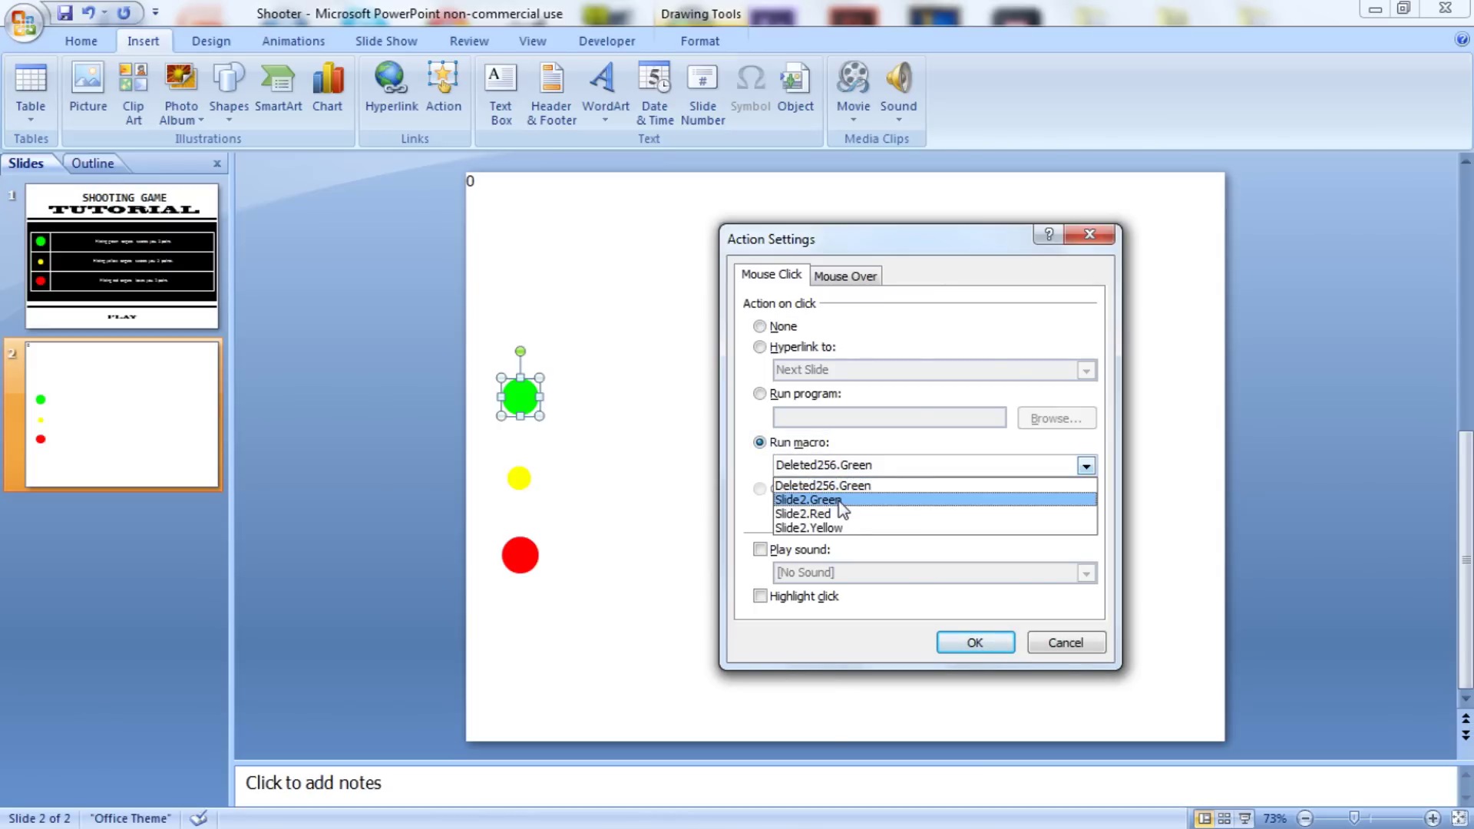
{"action": "left_click", "coordinate": [839, 501]}
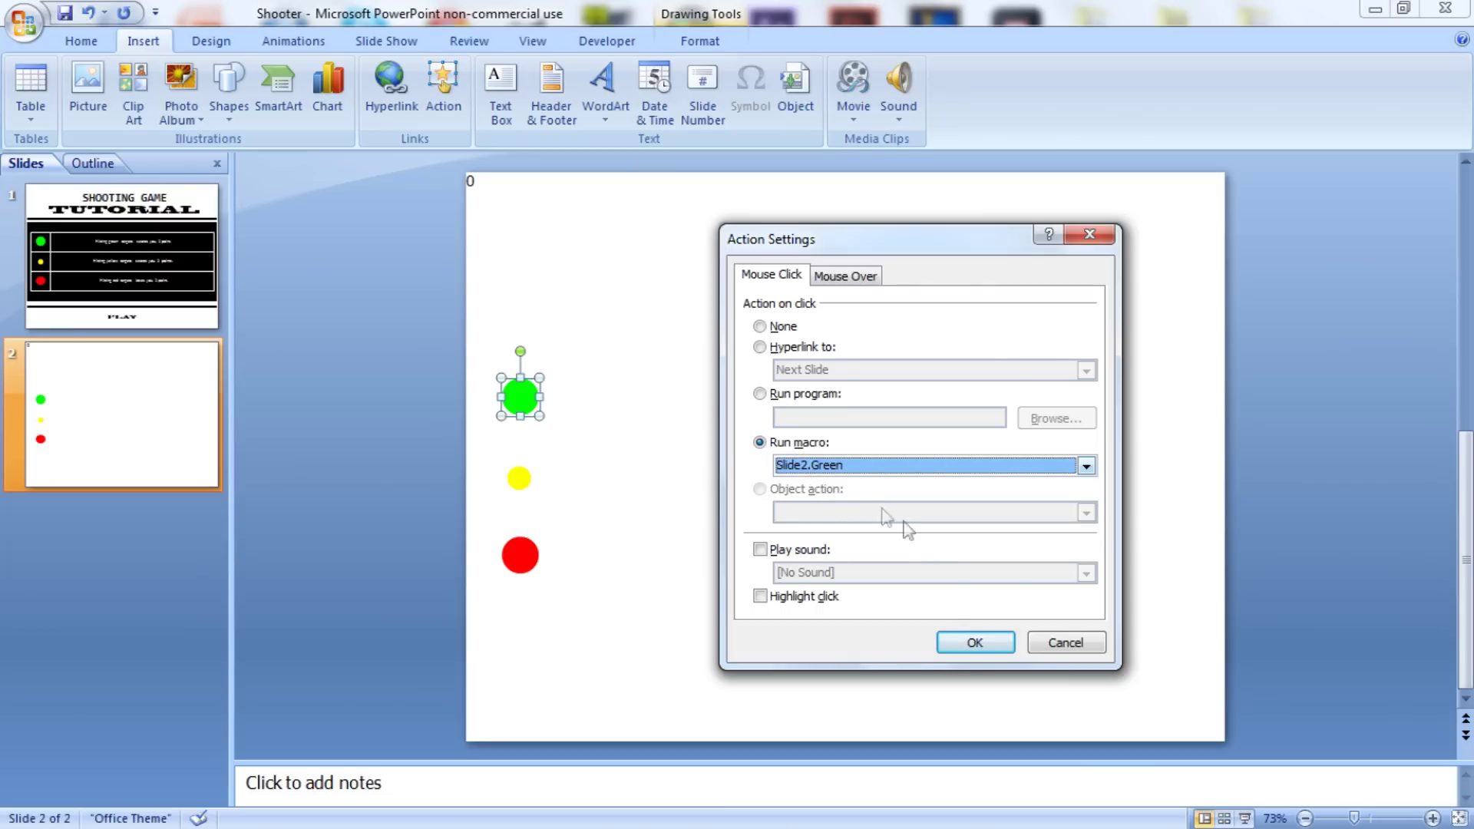
{"action": "left_click", "coordinate": [972, 643]}
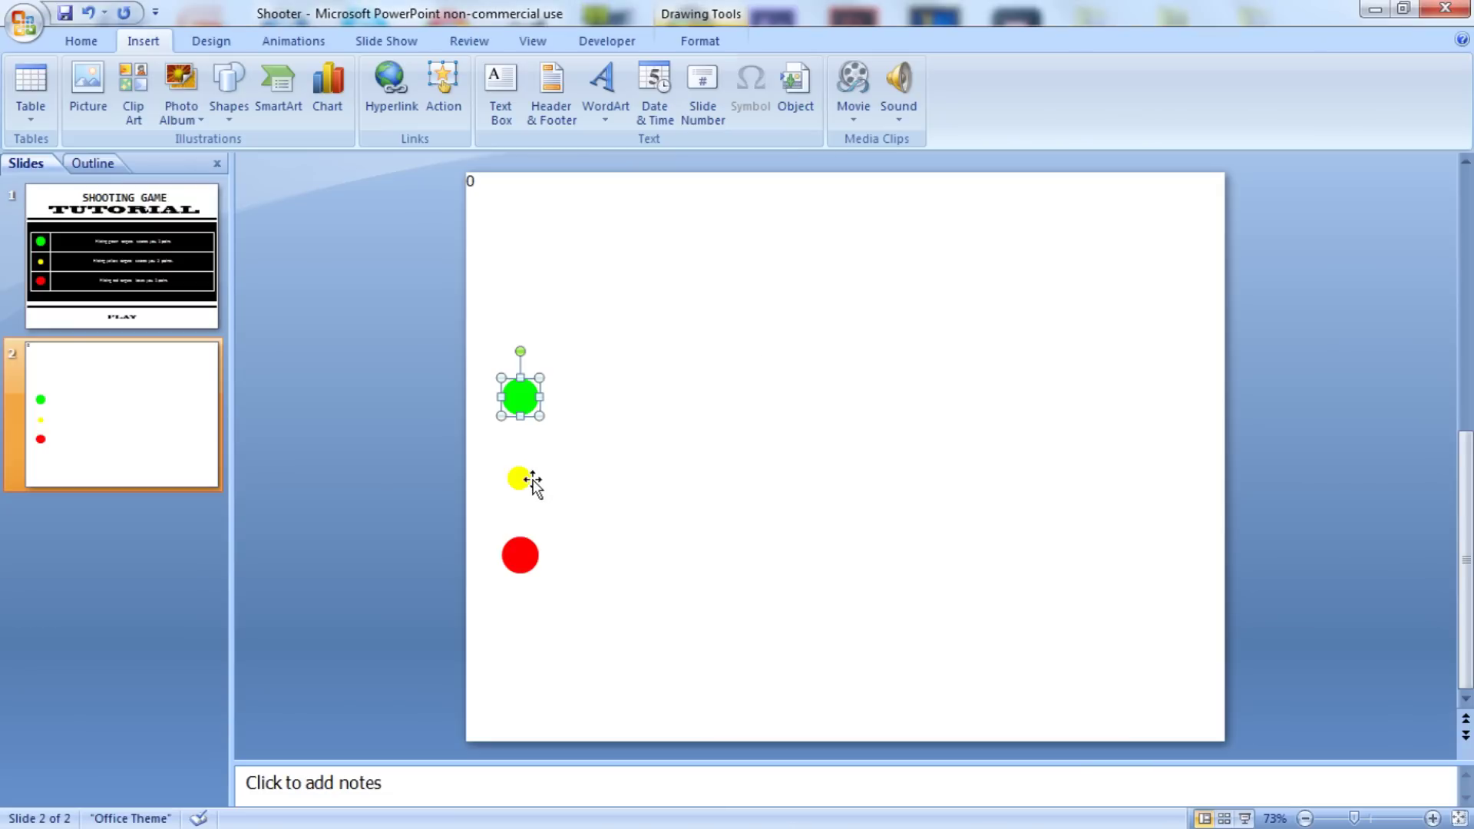
Step: Set the yellow circle's click action to run the Slide2.Yellow macro
{"action": "left_click", "coordinate": [529, 481]}
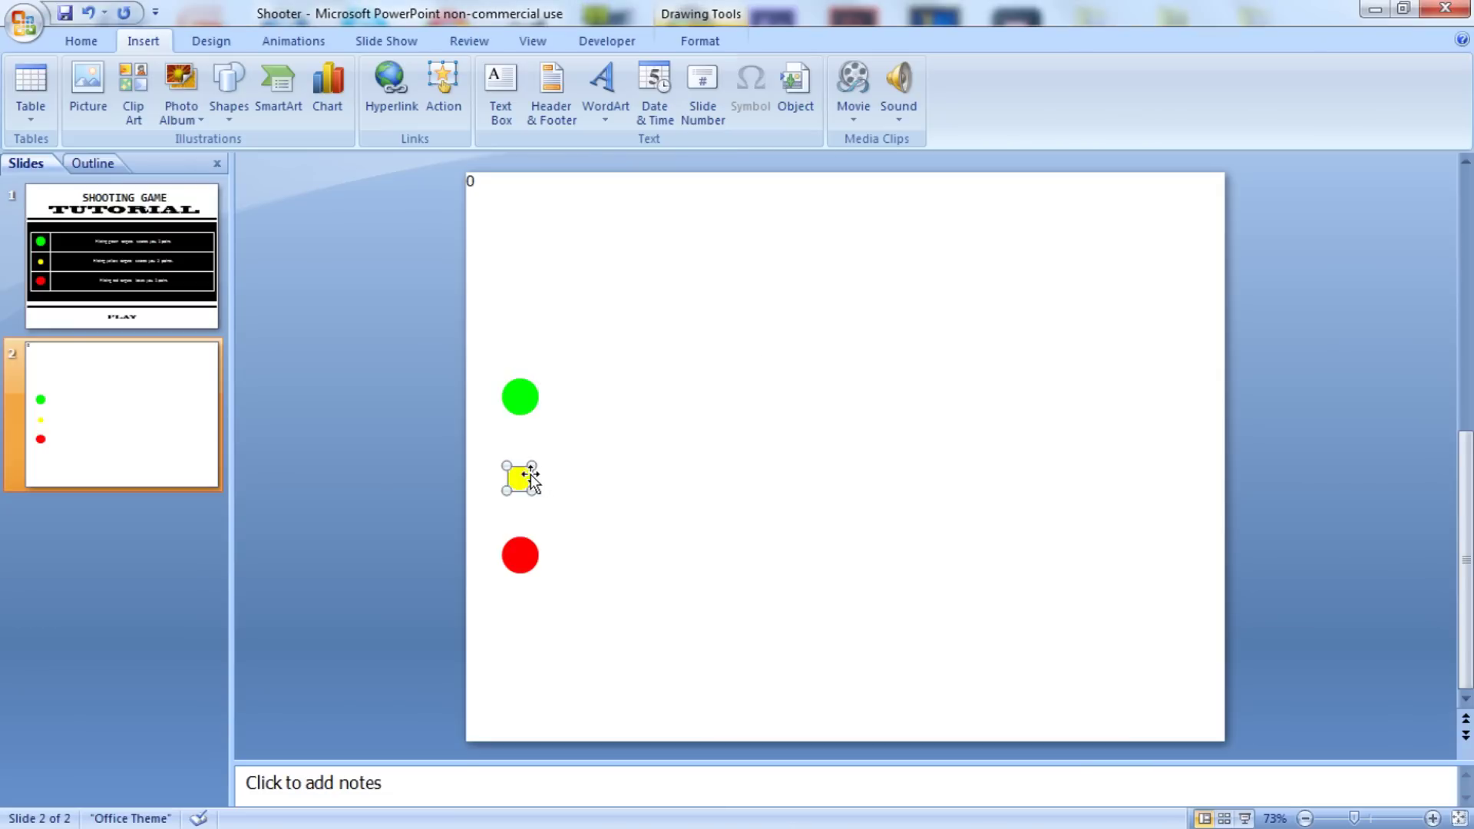
{"action": "left_click", "coordinate": [438, 110]}
{"action": "left_click", "coordinate": [778, 446]}
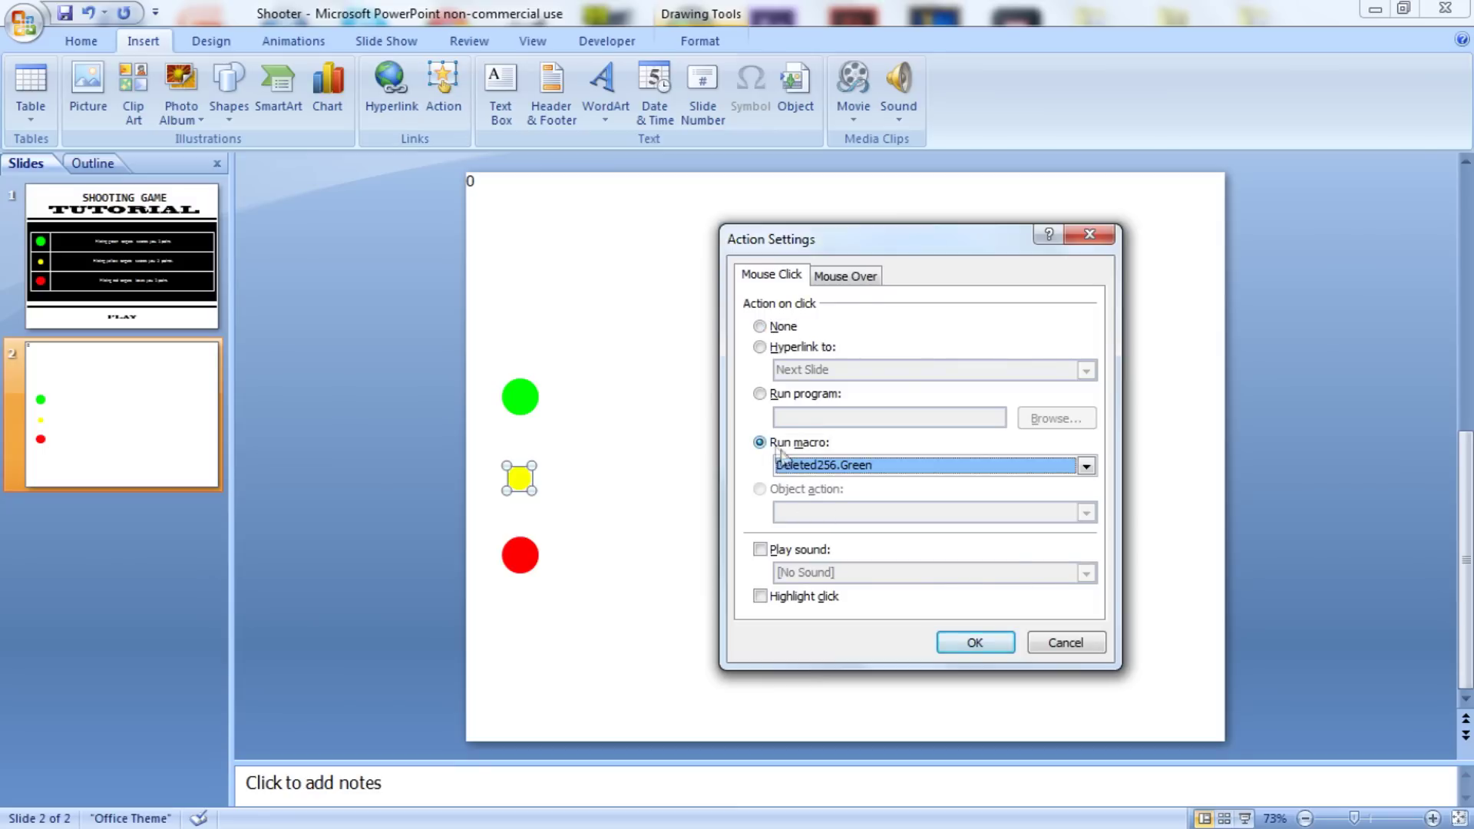
{"action": "left_click", "coordinate": [837, 466]}
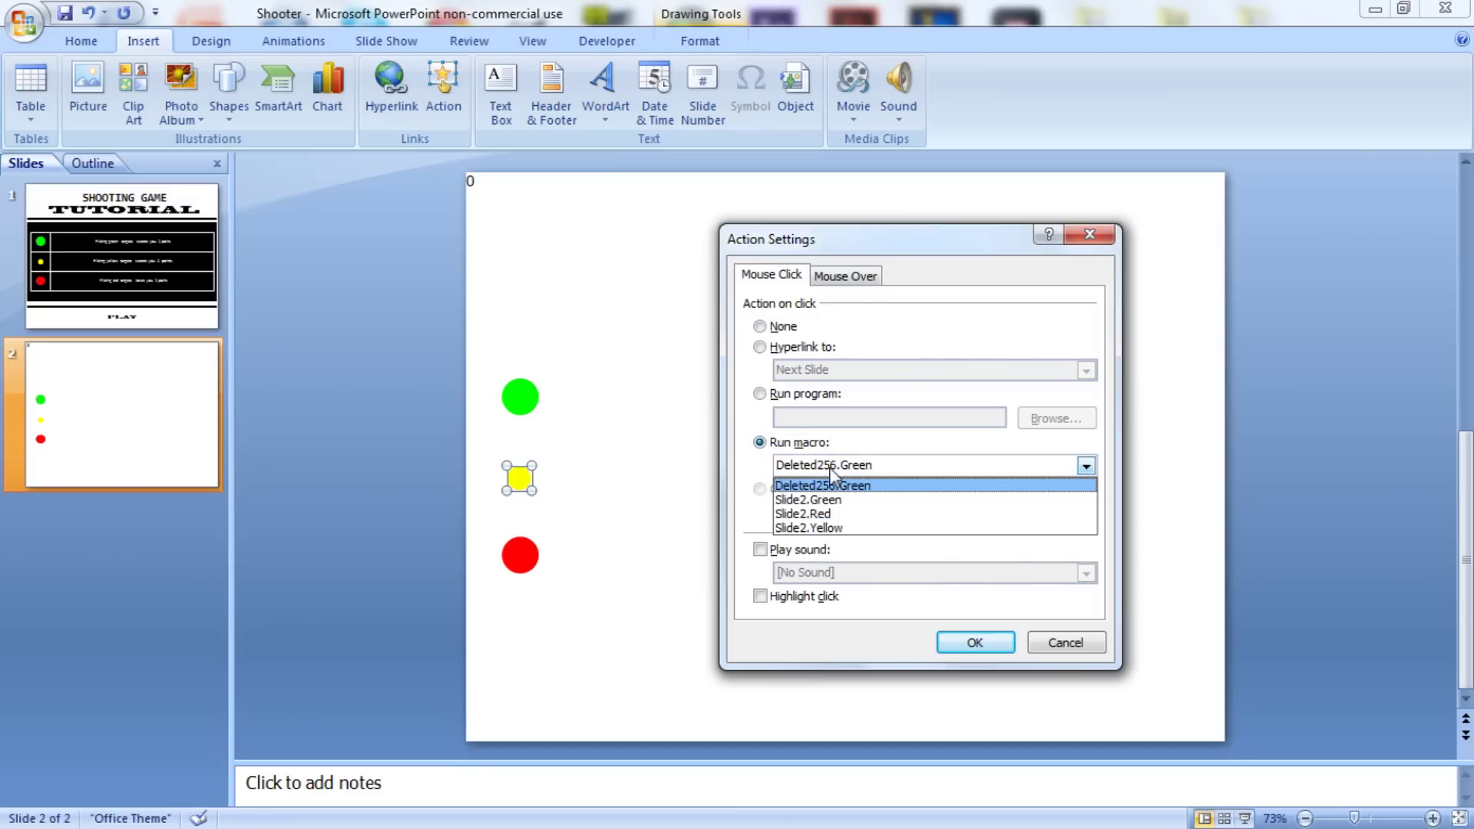
{"action": "left_click", "coordinate": [835, 528]}
{"action": "left_click", "coordinate": [975, 642]}
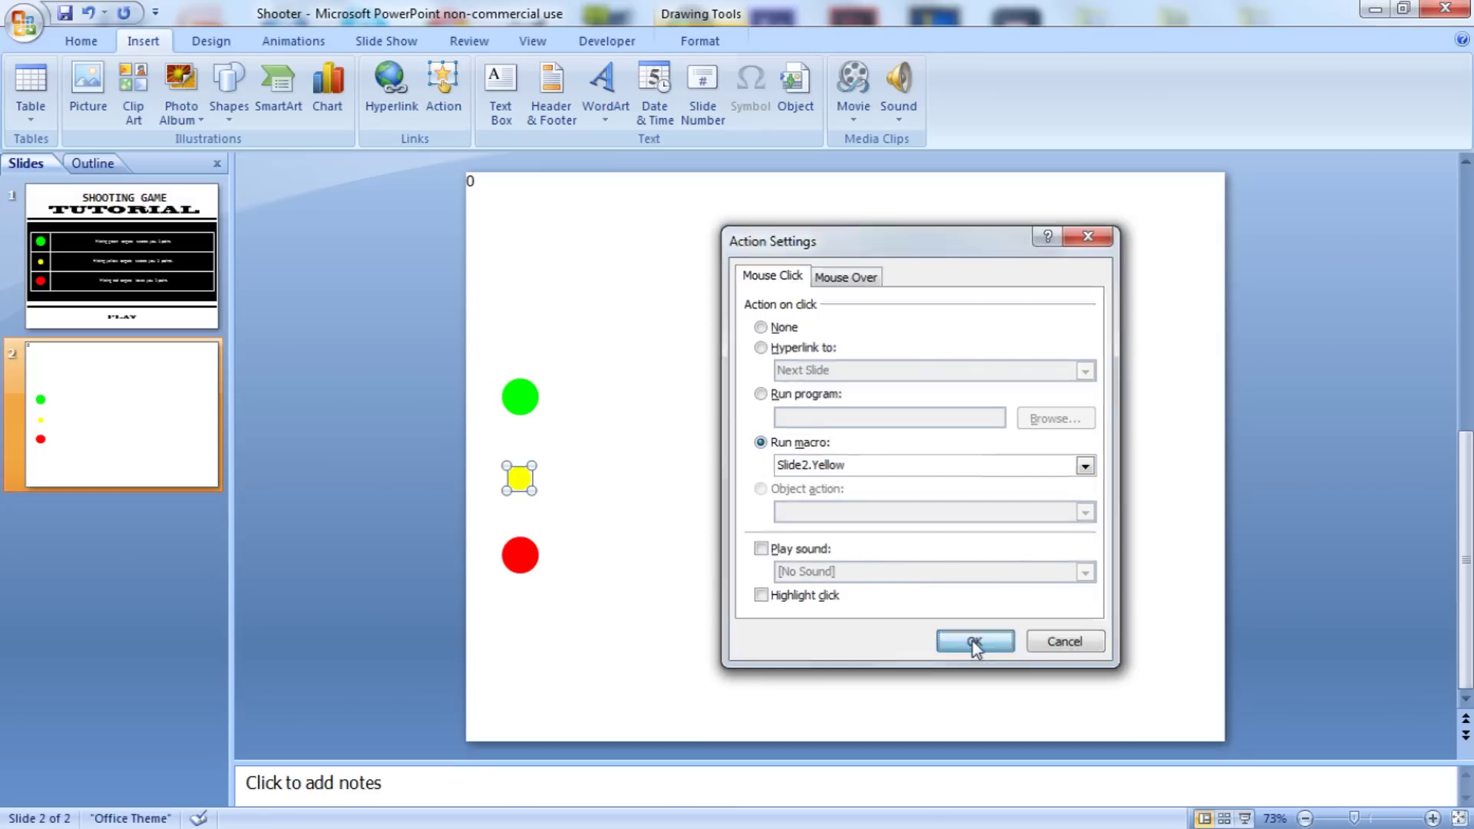
Step: Set the red circle's click action to run the Slide2.Red macro
{"action": "left_click", "coordinate": [524, 555]}
{"action": "left_click", "coordinate": [438, 100]}
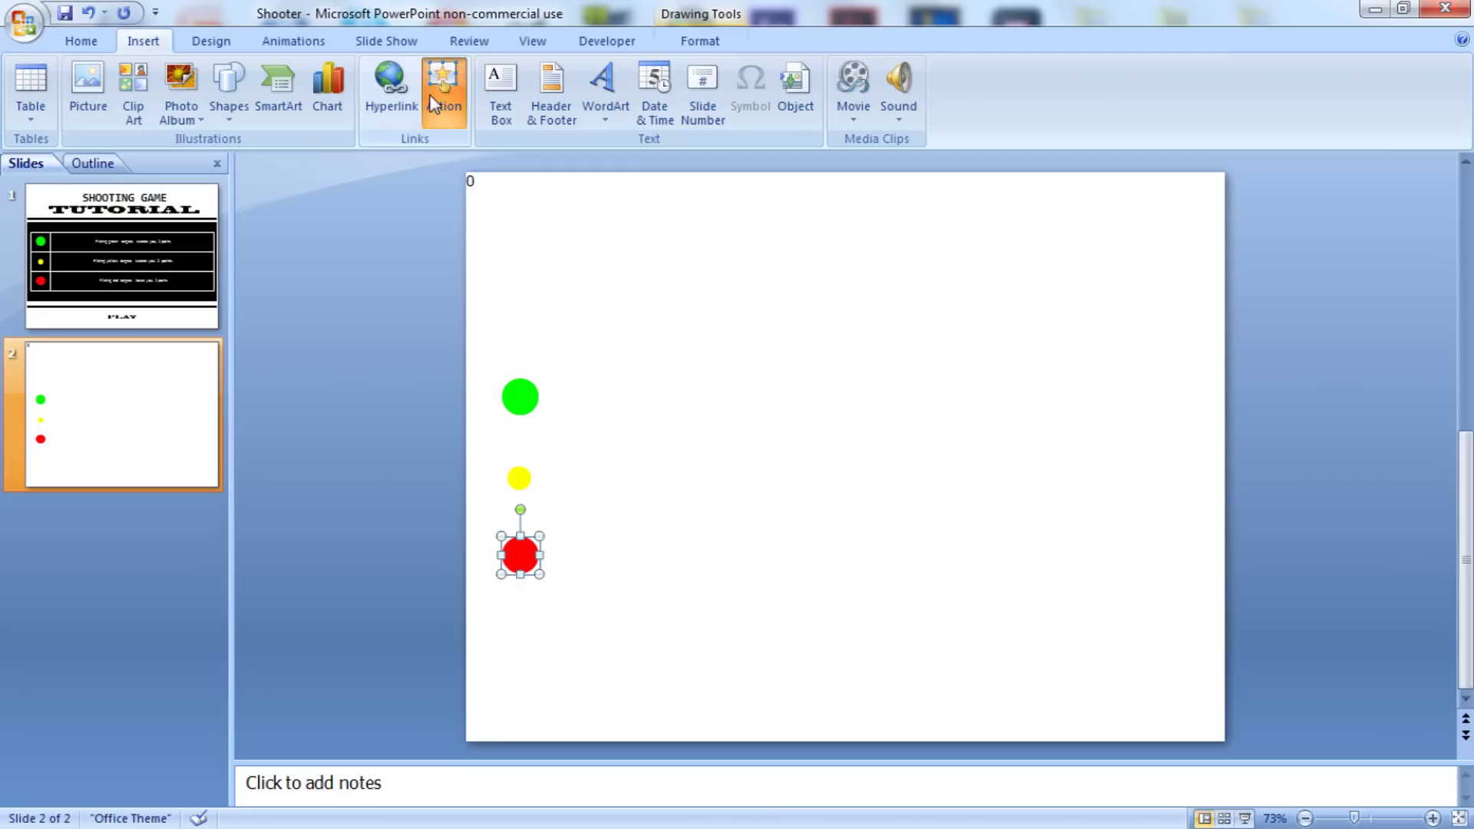
{"action": "left_click", "coordinate": [791, 451]}
{"action": "left_click", "coordinate": [825, 465]}
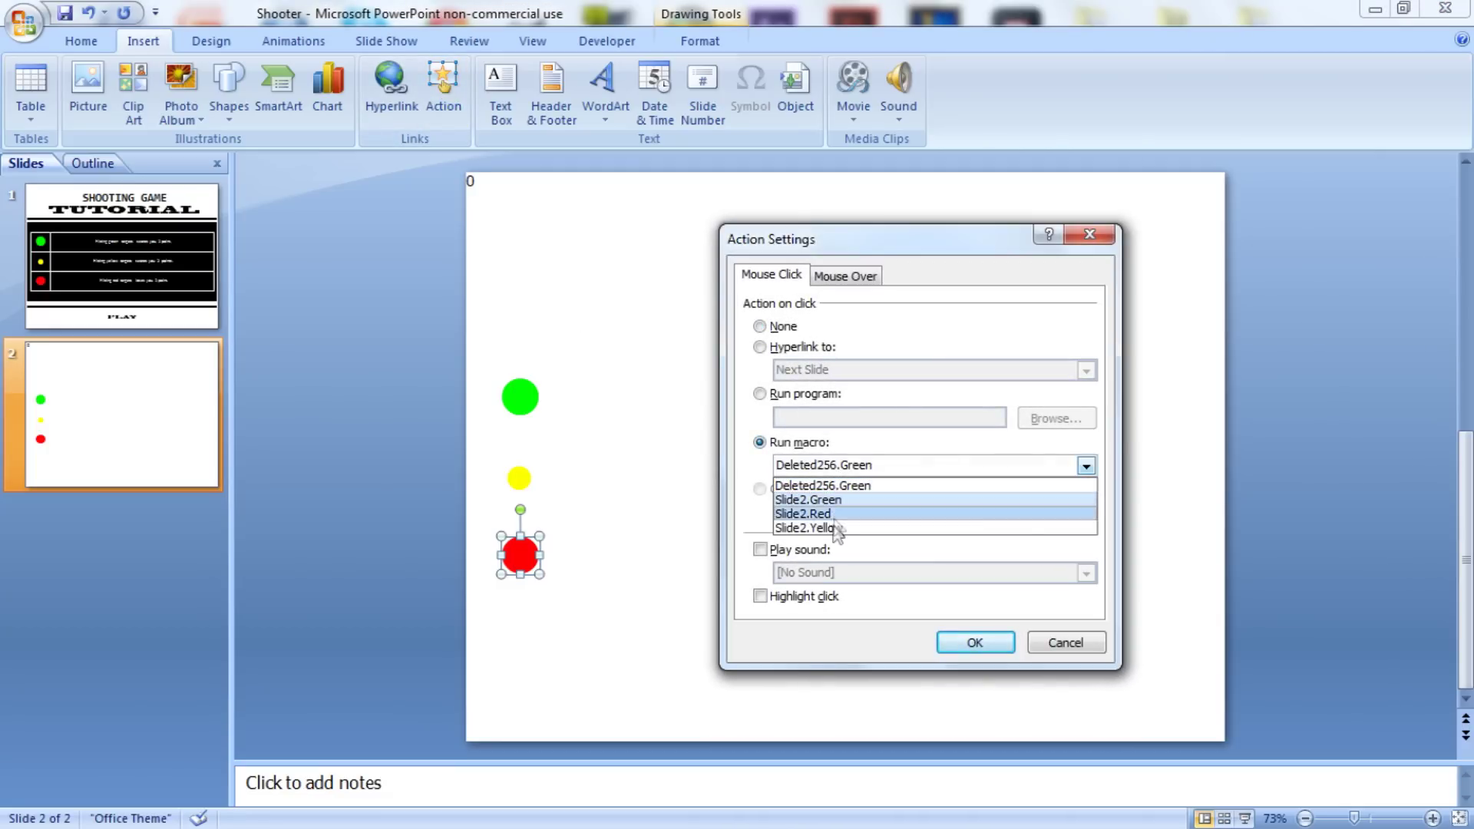
{"action": "left_click", "coordinate": [836, 514]}
{"action": "left_click", "coordinate": [973, 644]}
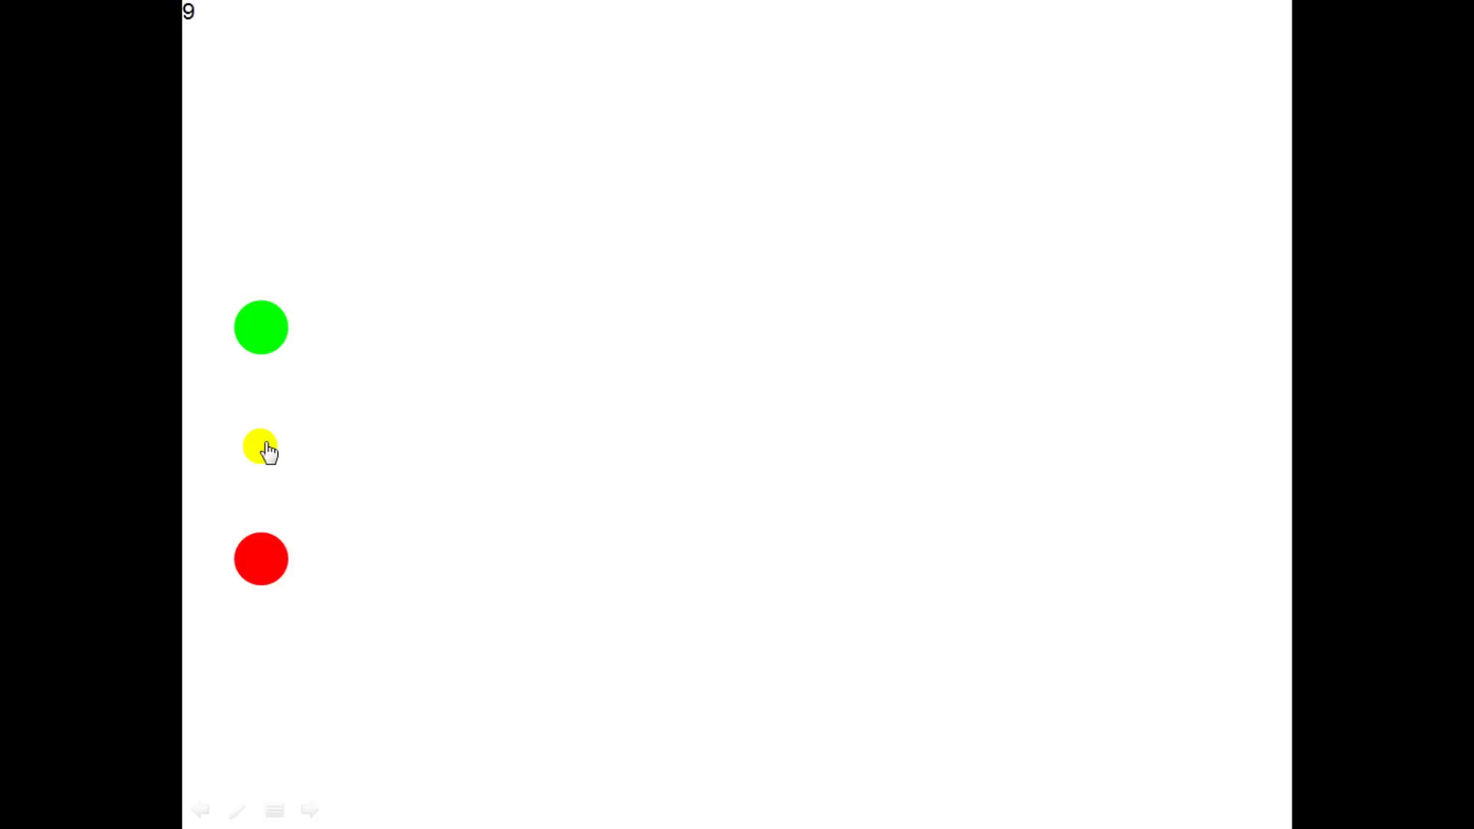
{"action": "left_click", "coordinate": [266, 446]}
{"action": "left_click", "coordinate": [268, 566]}
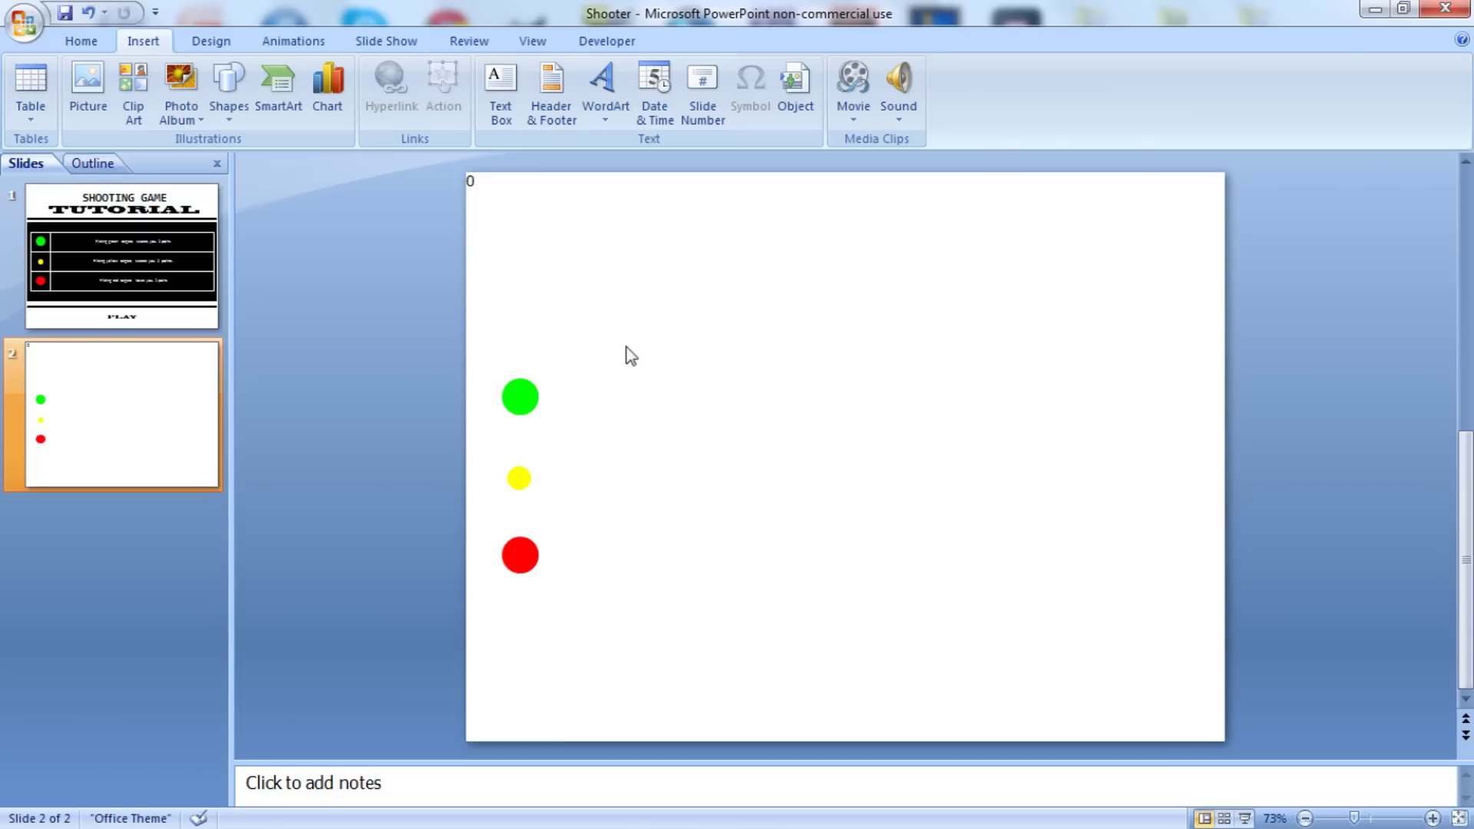
Step: Duplicate the green and yellow circles to the right with a Ctrl-drag
{"action": "left_click_drag", "start_coordinate": [466, 338], "coordinate": [586, 514]}
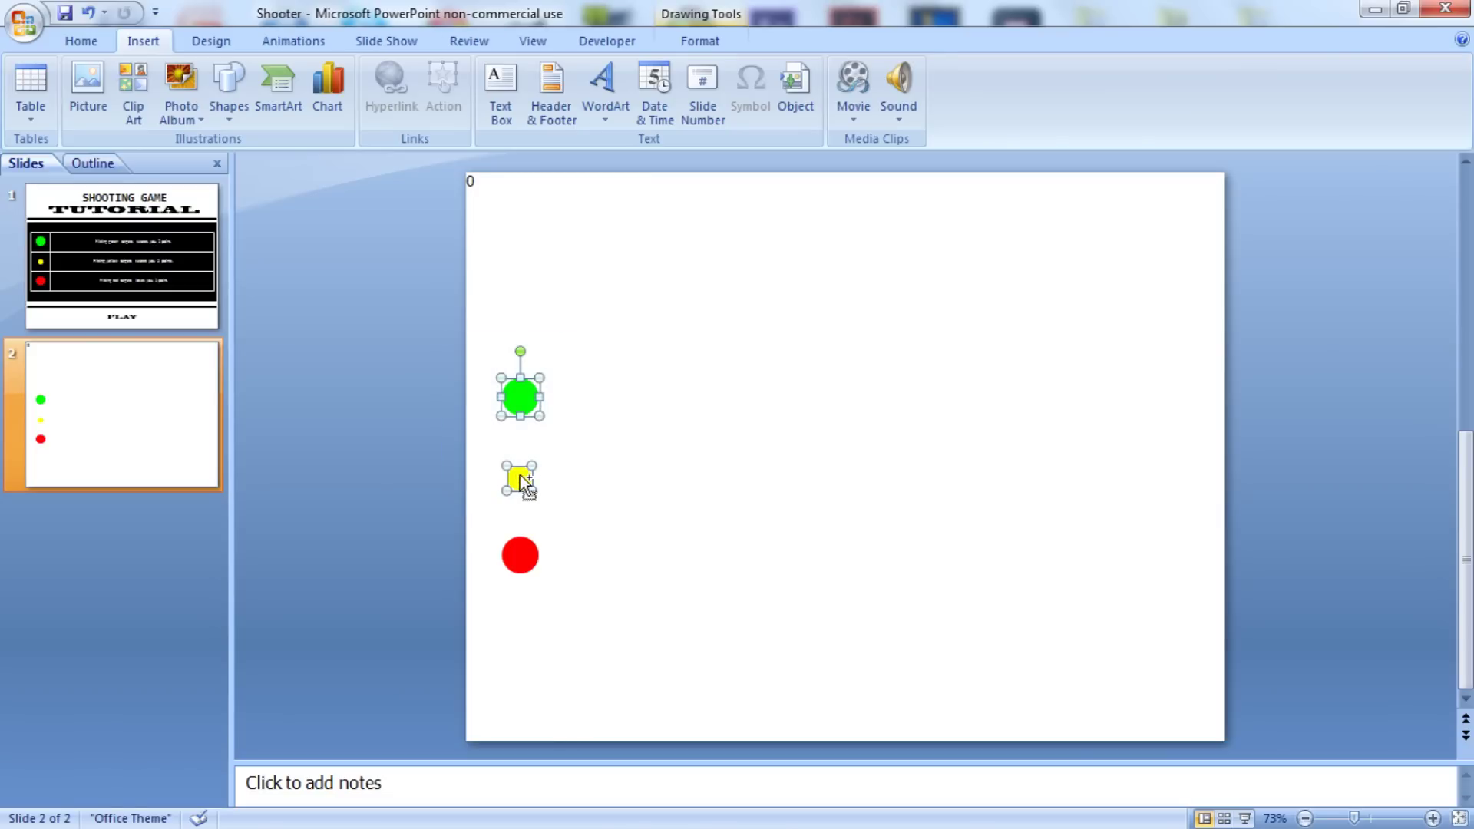
{"action": "left_click_drag", "start_coordinate": [520, 480], "coordinate": [552, 481]}
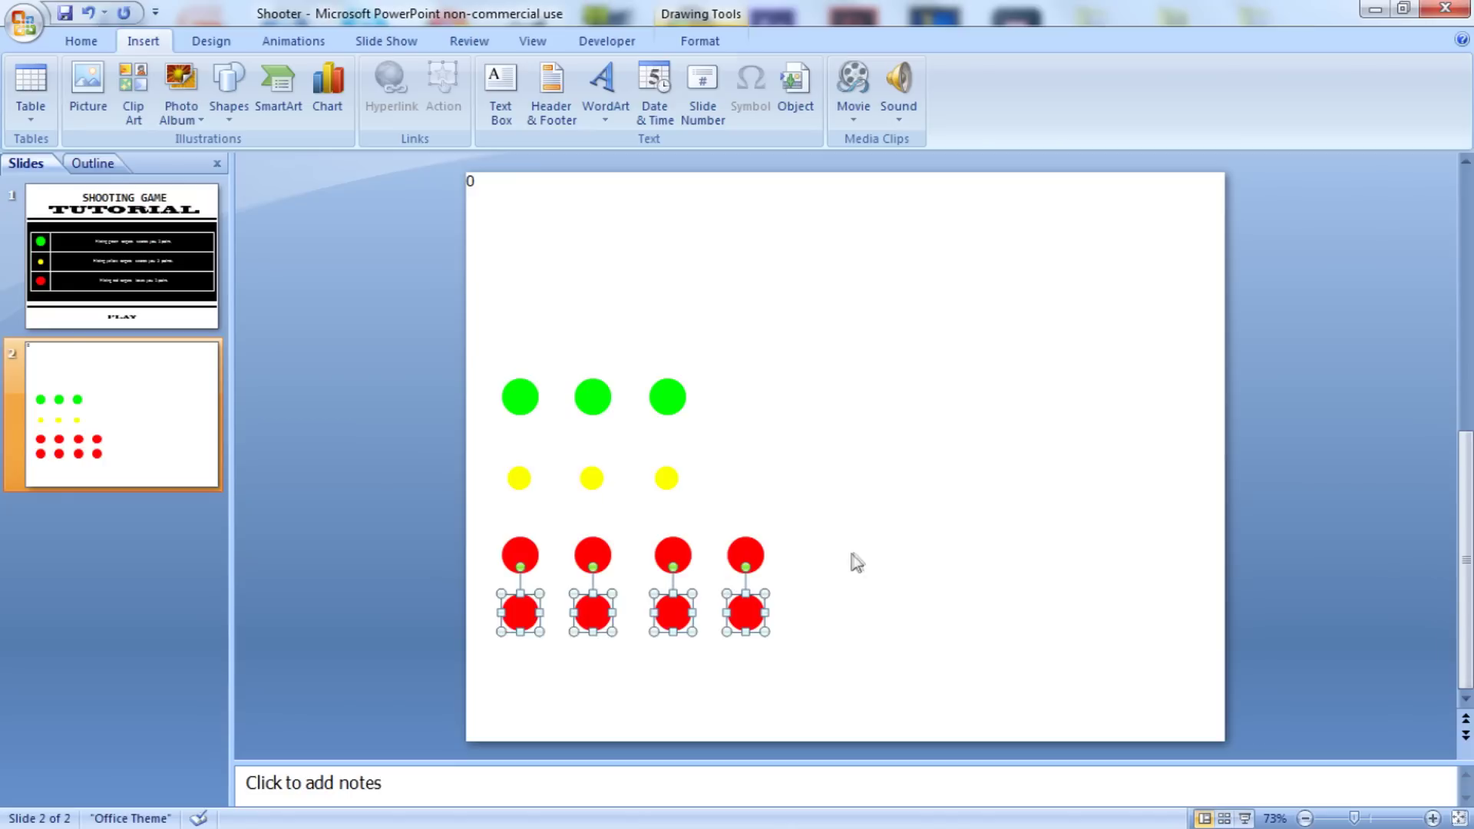
{"action": "left_click", "coordinate": [847, 559]}
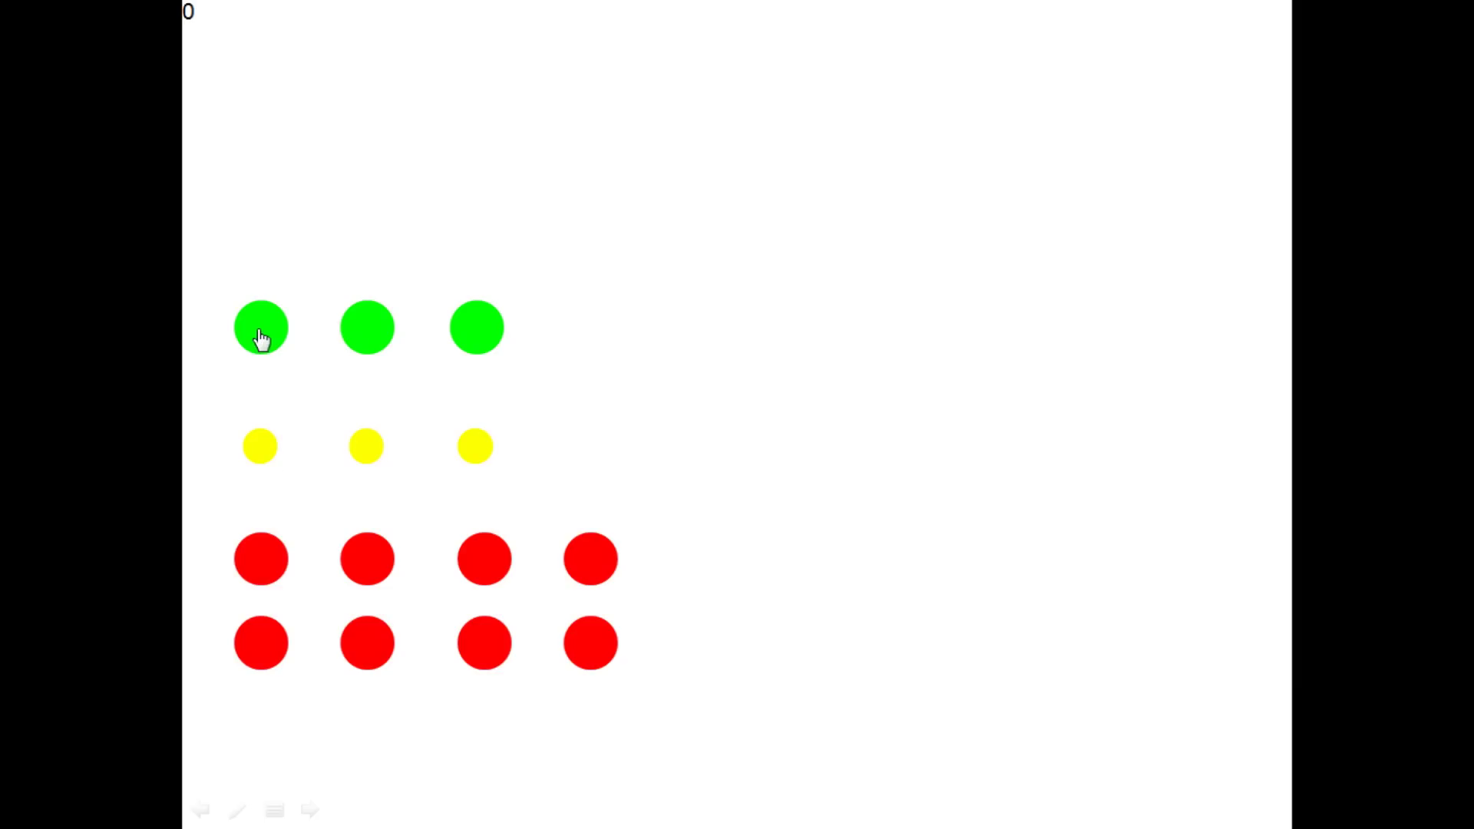
Step: Test the slide show by hitting green, yellow and red targets, then exit with Esc
{"action": "left_click", "coordinate": [264, 339]}
{"action": "left_click", "coordinate": [275, 572]}
{"action": "left_click", "coordinate": [274, 638]}
{"action": "left_click", "coordinate": [371, 449]}
{"action": "left_click", "coordinate": [455, 338]}
{"action": "left_click", "coordinate": [477, 446]}
{"action": "key", "text": "Escape"}
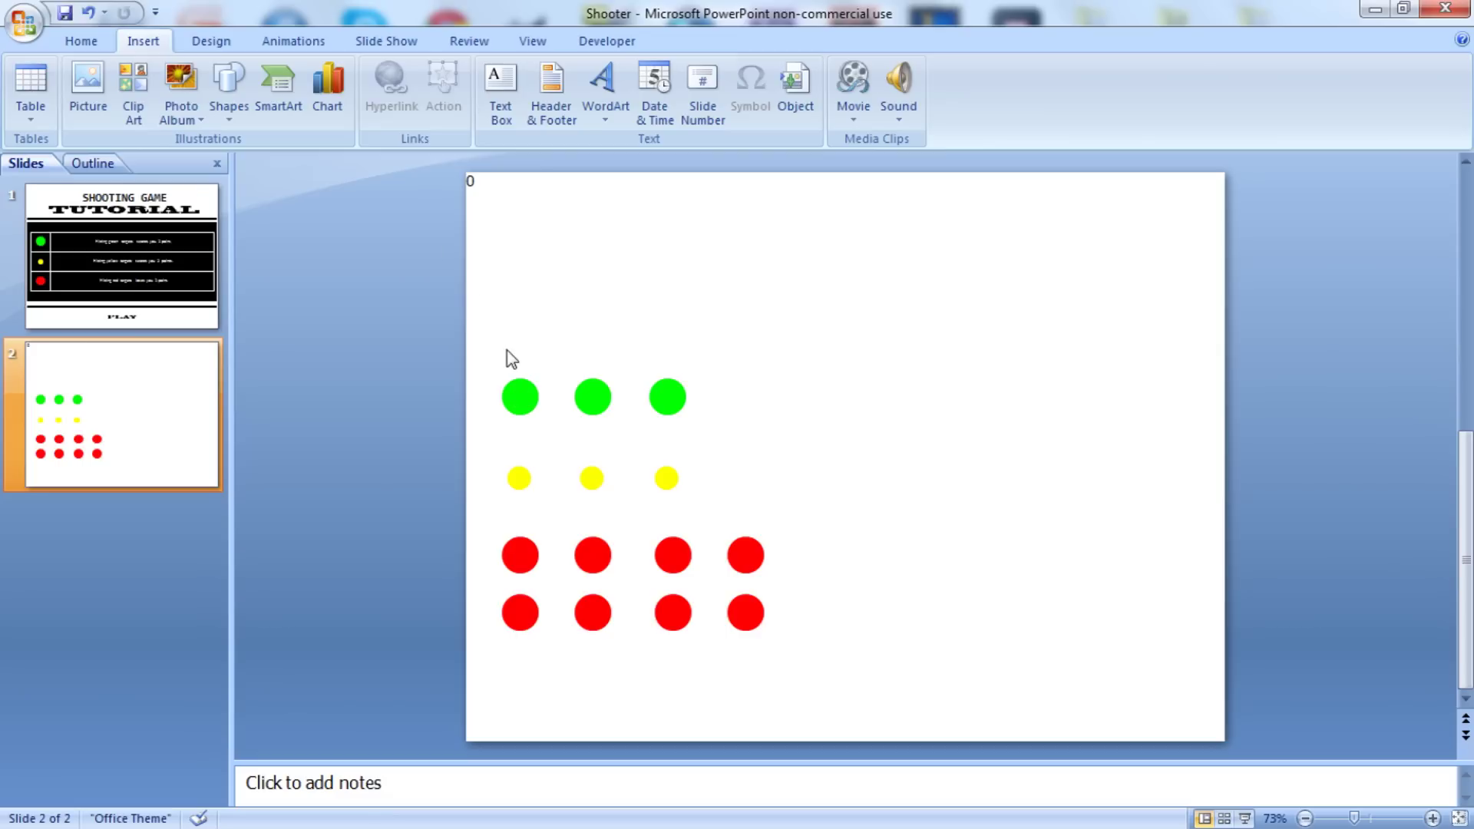
Step: Move all fourteen target circles off the slide to the right
{"action": "left_click", "coordinate": [307, 43]}
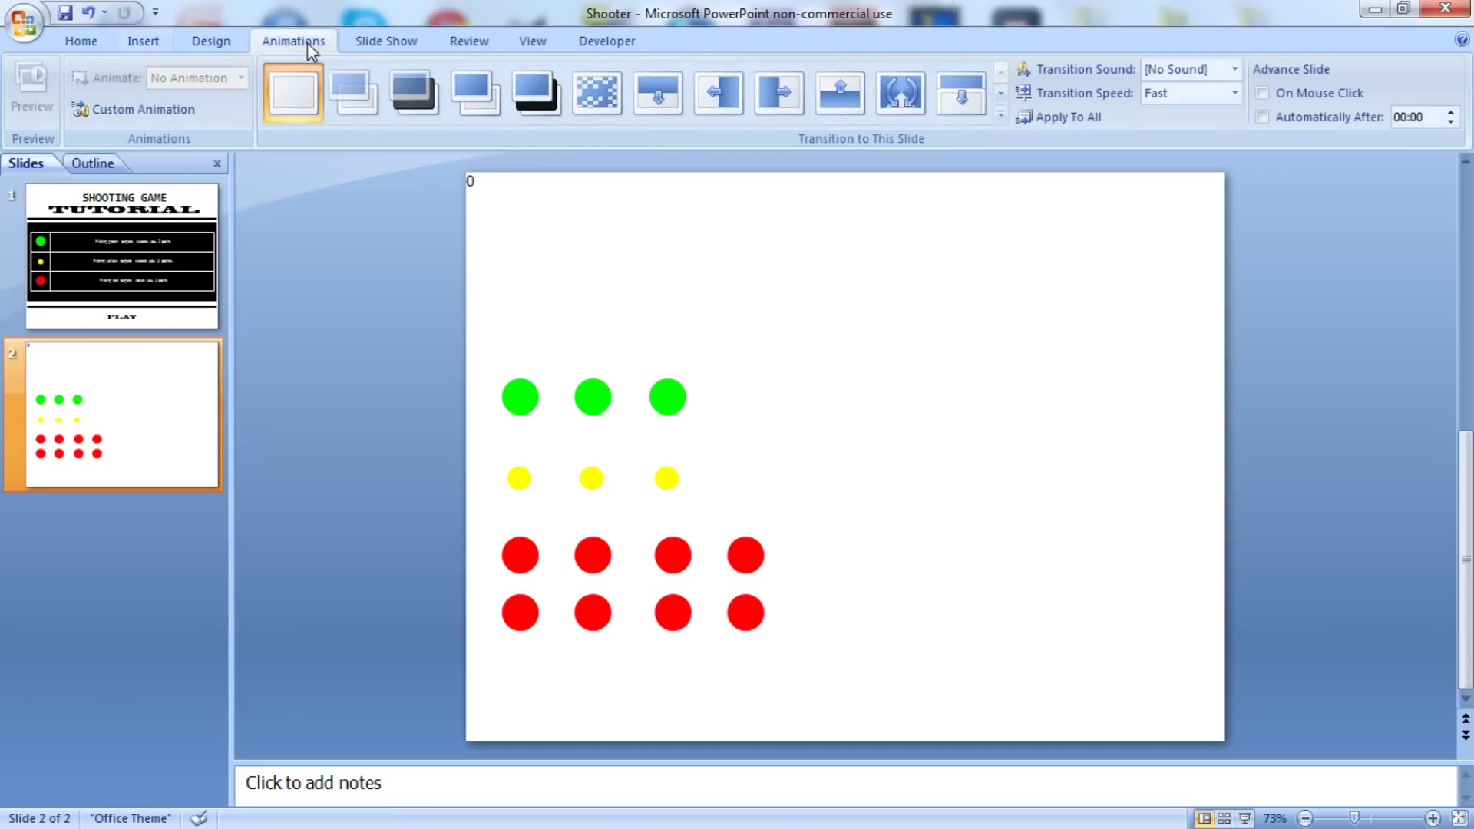
{"action": "mouse_move", "coordinate": [470, 359]}
{"action": "left_mouse_down"}
{"action": "mouse_move", "coordinate": [763, 537]}
{"action": "mouse_move", "coordinate": [820, 673]}
{"action": "left_mouse_up"}
{"action": "left_click_drag", "start_coordinate": [678, 397], "coordinate": [1404, 513]}
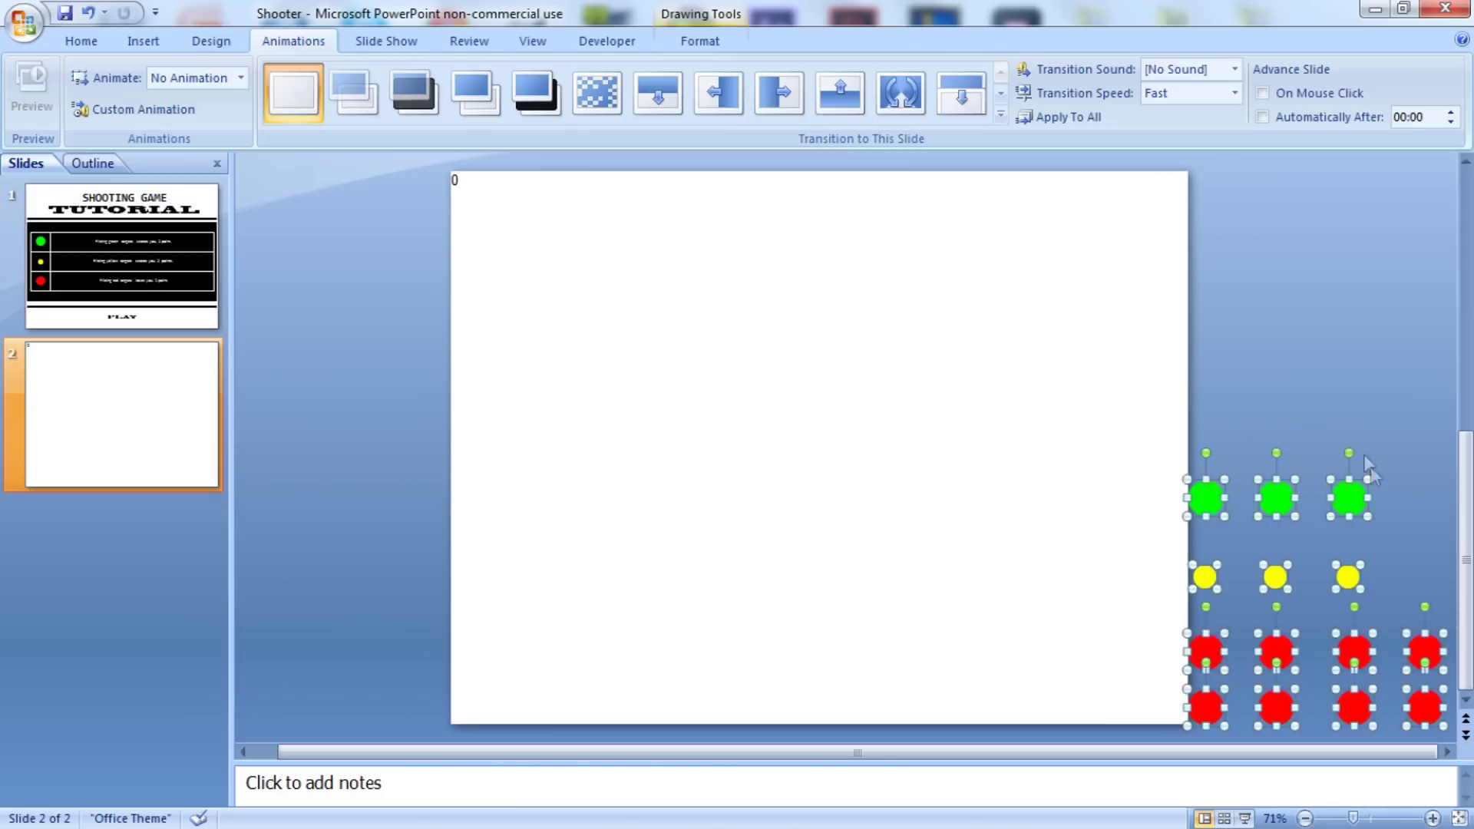
{"action": "left_click", "coordinate": [1239, 361]}
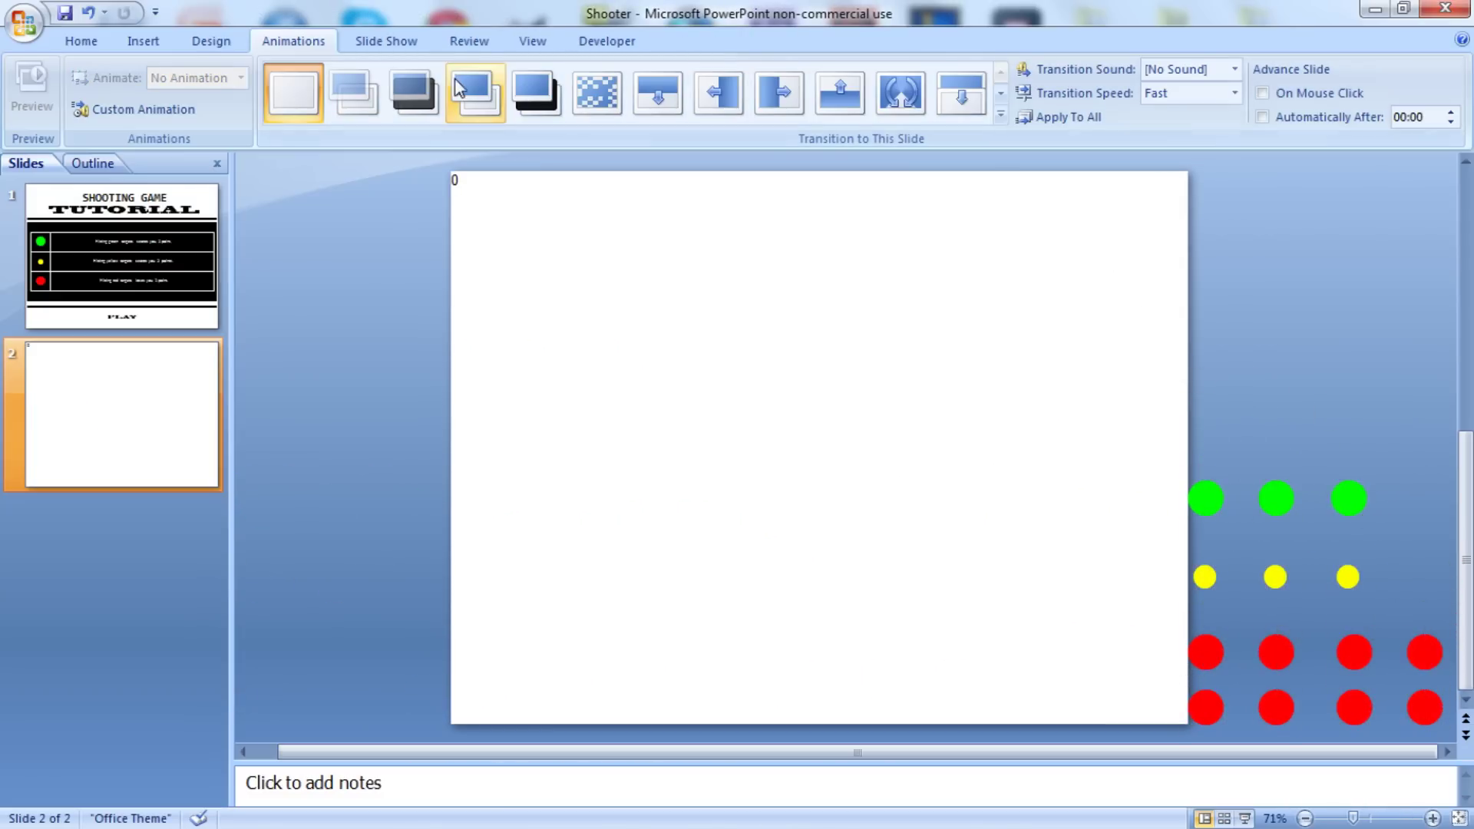
Step: Give one green circle a freeform motion path from lower-left, across the top, down the right side
{"action": "left_click", "coordinate": [175, 109]}
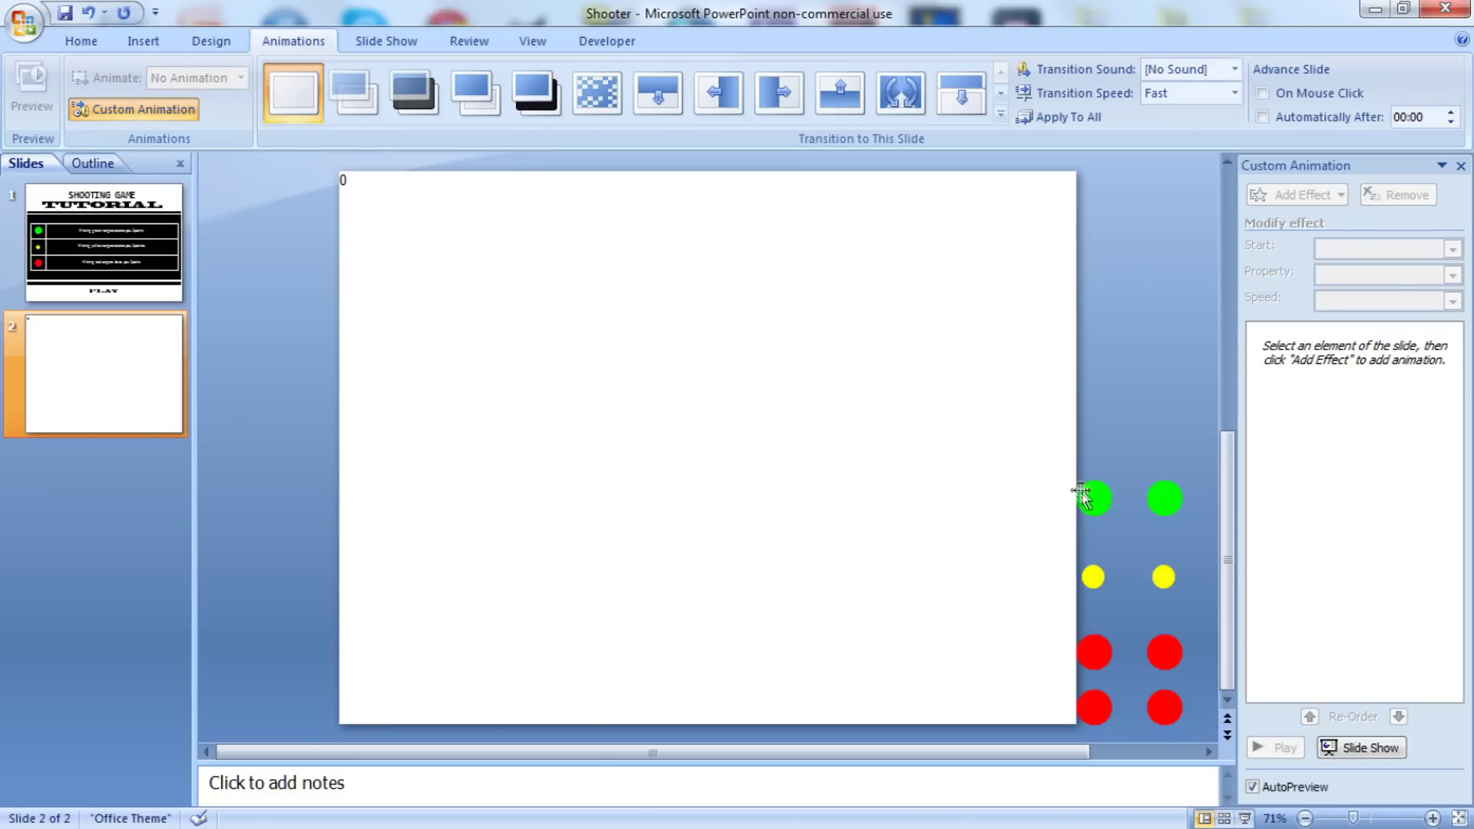
{"action": "mouse_move", "coordinate": [1081, 496]}
{"action": "left_mouse_down"}
{"action": "mouse_move", "coordinate": [543, 592]}
{"action": "mouse_move", "coordinate": [321, 703]}
{"action": "left_mouse_up"}
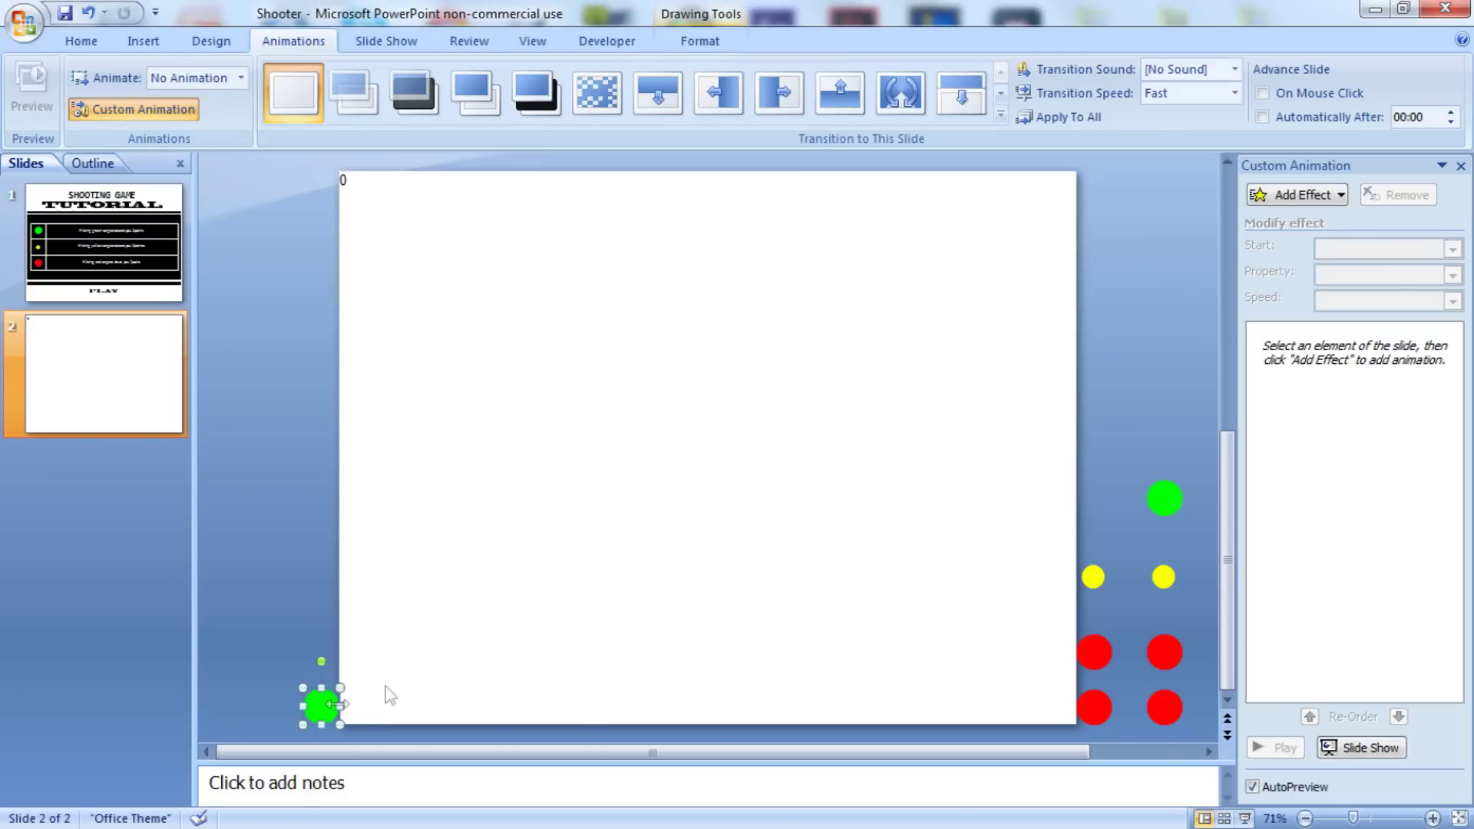
{"action": "left_click", "coordinate": [1320, 196]}
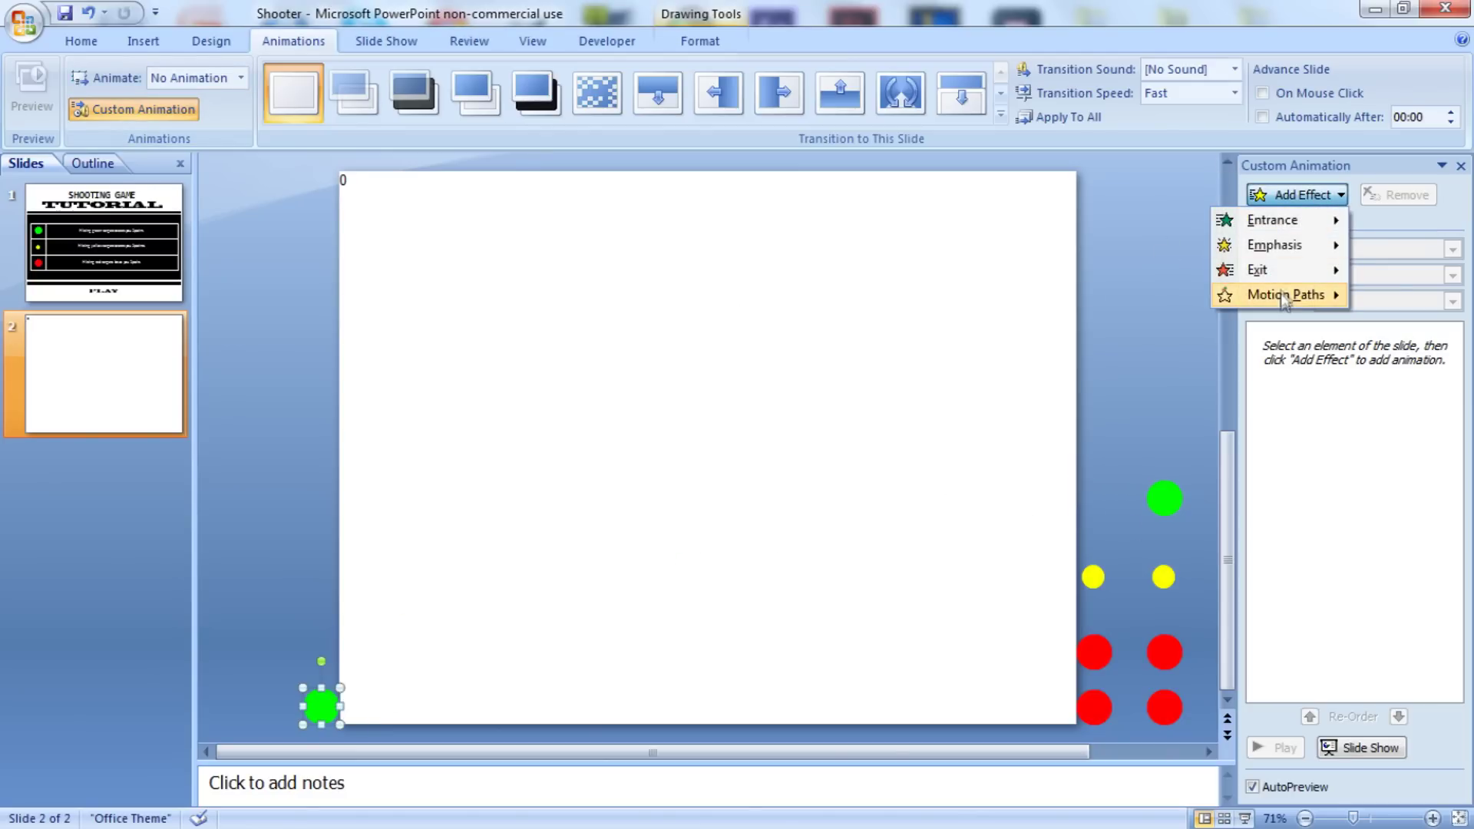
{"action": "mouse_move", "coordinate": [1250, 298]}
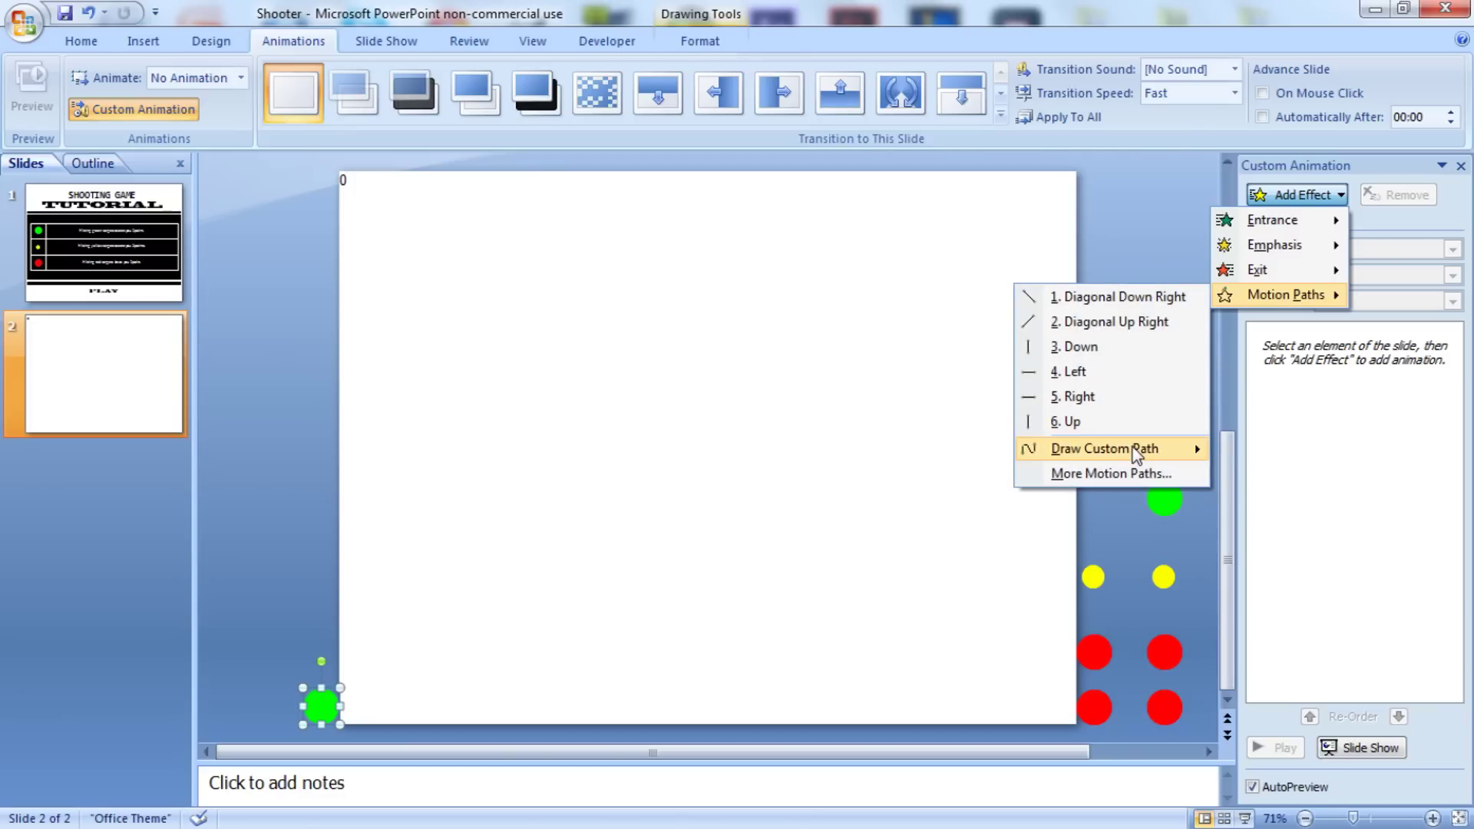
{"action": "mouse_move", "coordinate": [1135, 451]}
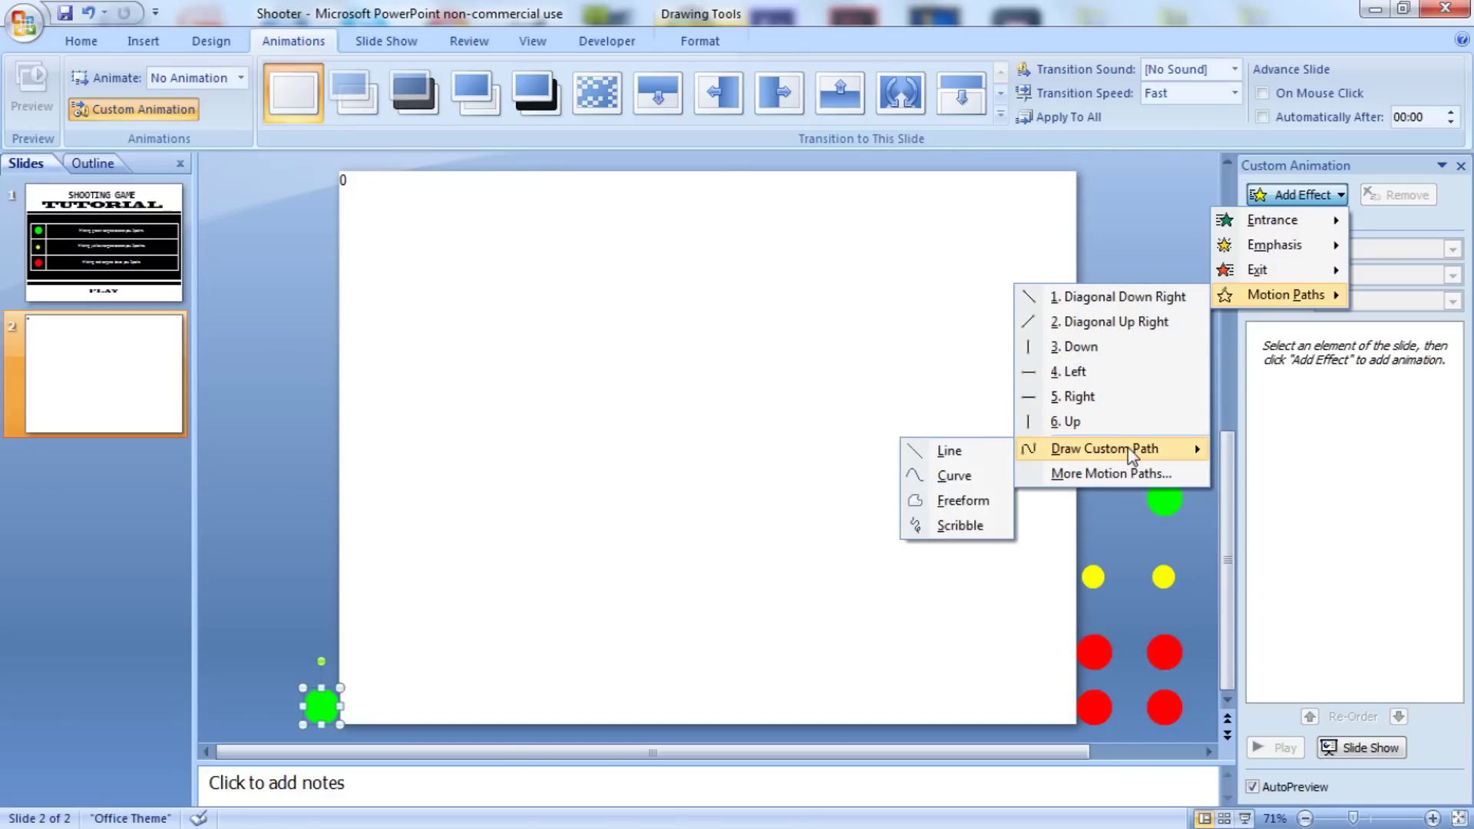
{"action": "left_click", "coordinate": [985, 504]}
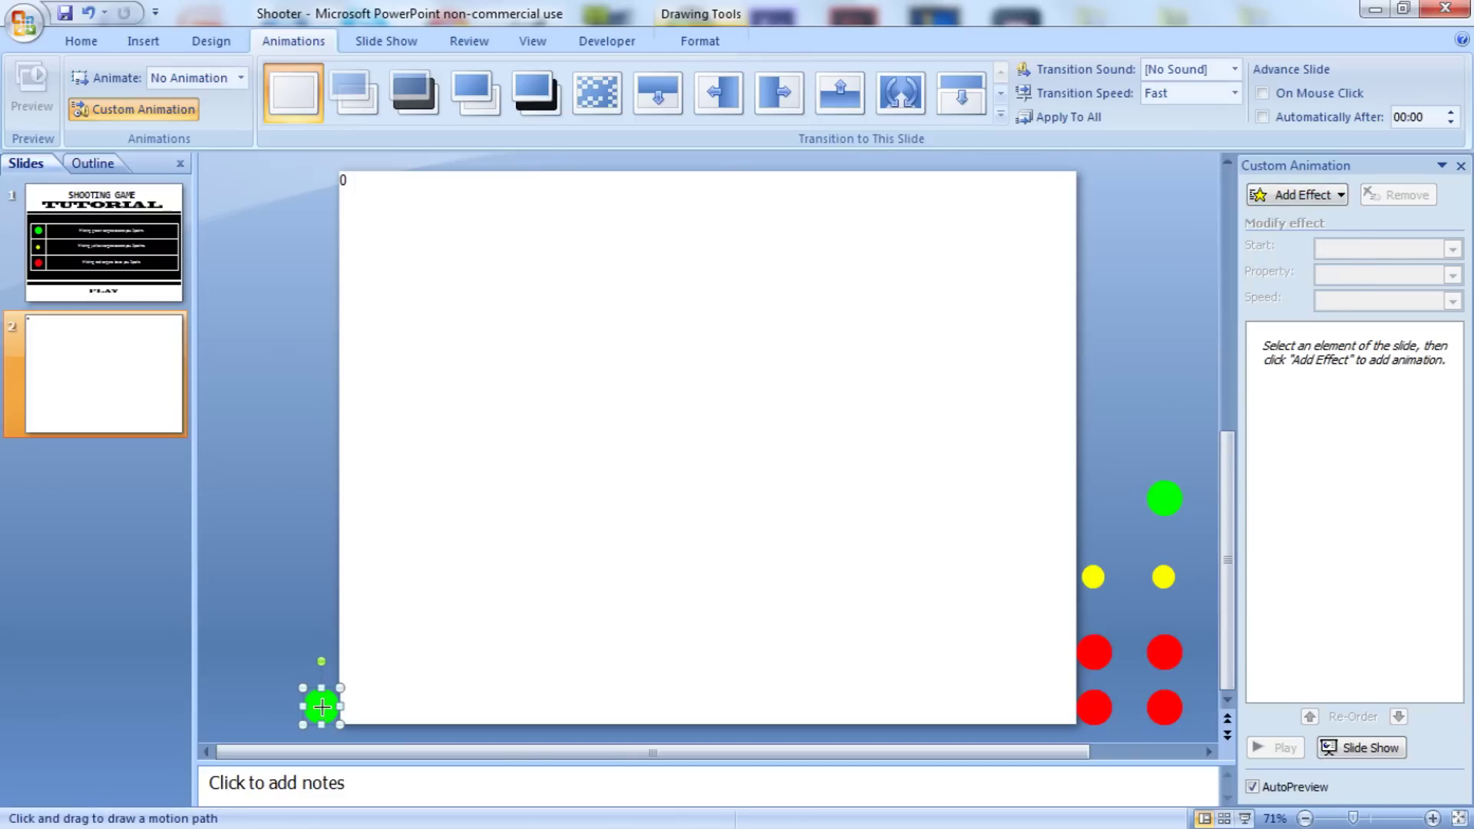
{"action": "left_click", "coordinate": [330, 642]}
{"action": "left_click", "coordinate": [413, 332]}
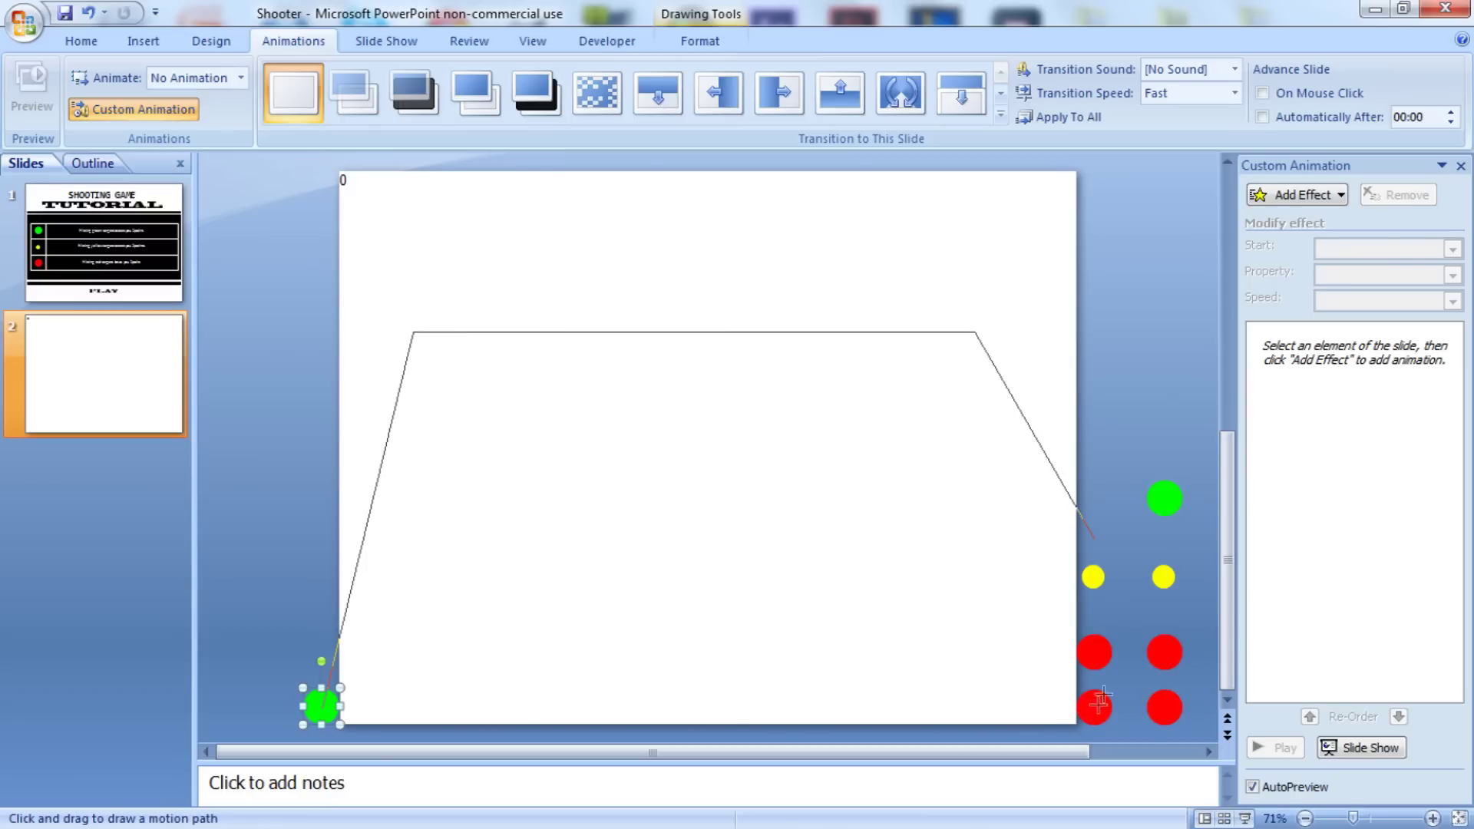
{"action": "left_click", "coordinate": [1106, 563]}
{"action": "double_click", "coordinate": [1106, 739]}
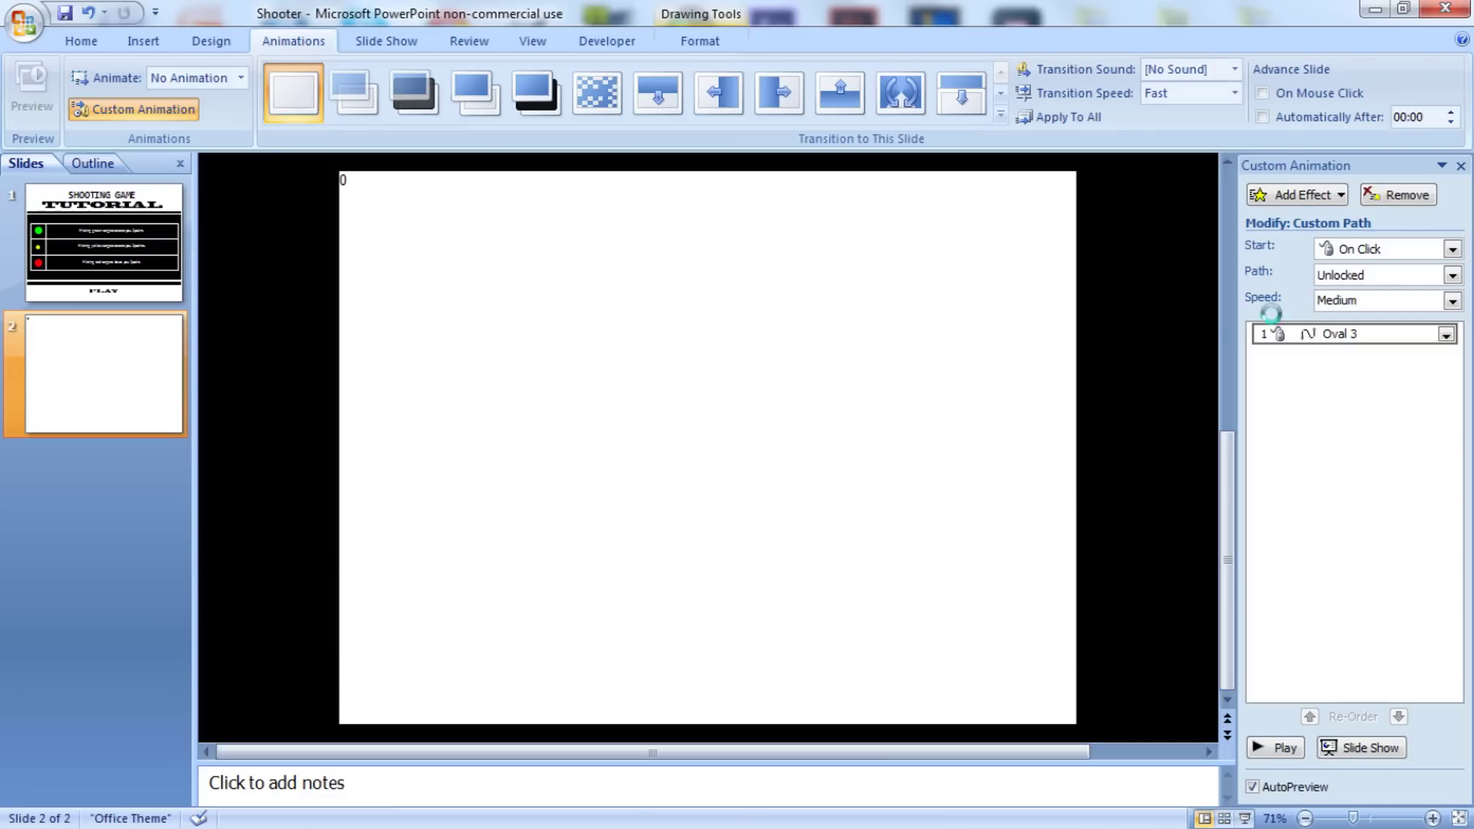
{"action": "left_click", "coordinate": [1402, 301]}
Step: Turn off smooth start on Oval 3's path and set it to start With Previous, repeating Until End of Slide
{"action": "left_click", "coordinate": [1399, 303]}
{"action": "right_click", "coordinate": [1342, 336]}
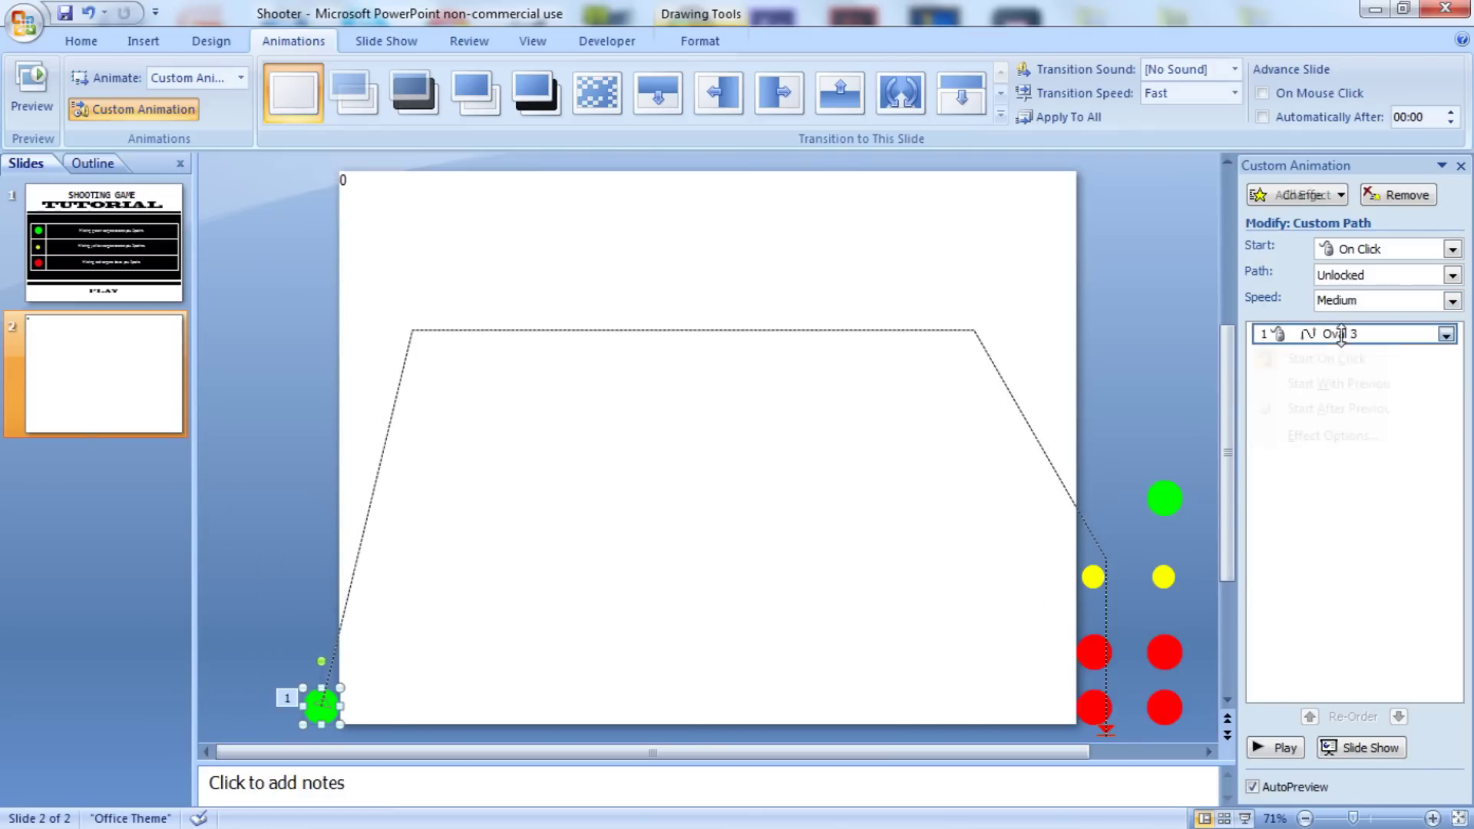
{"action": "left_click", "coordinate": [1345, 436]}
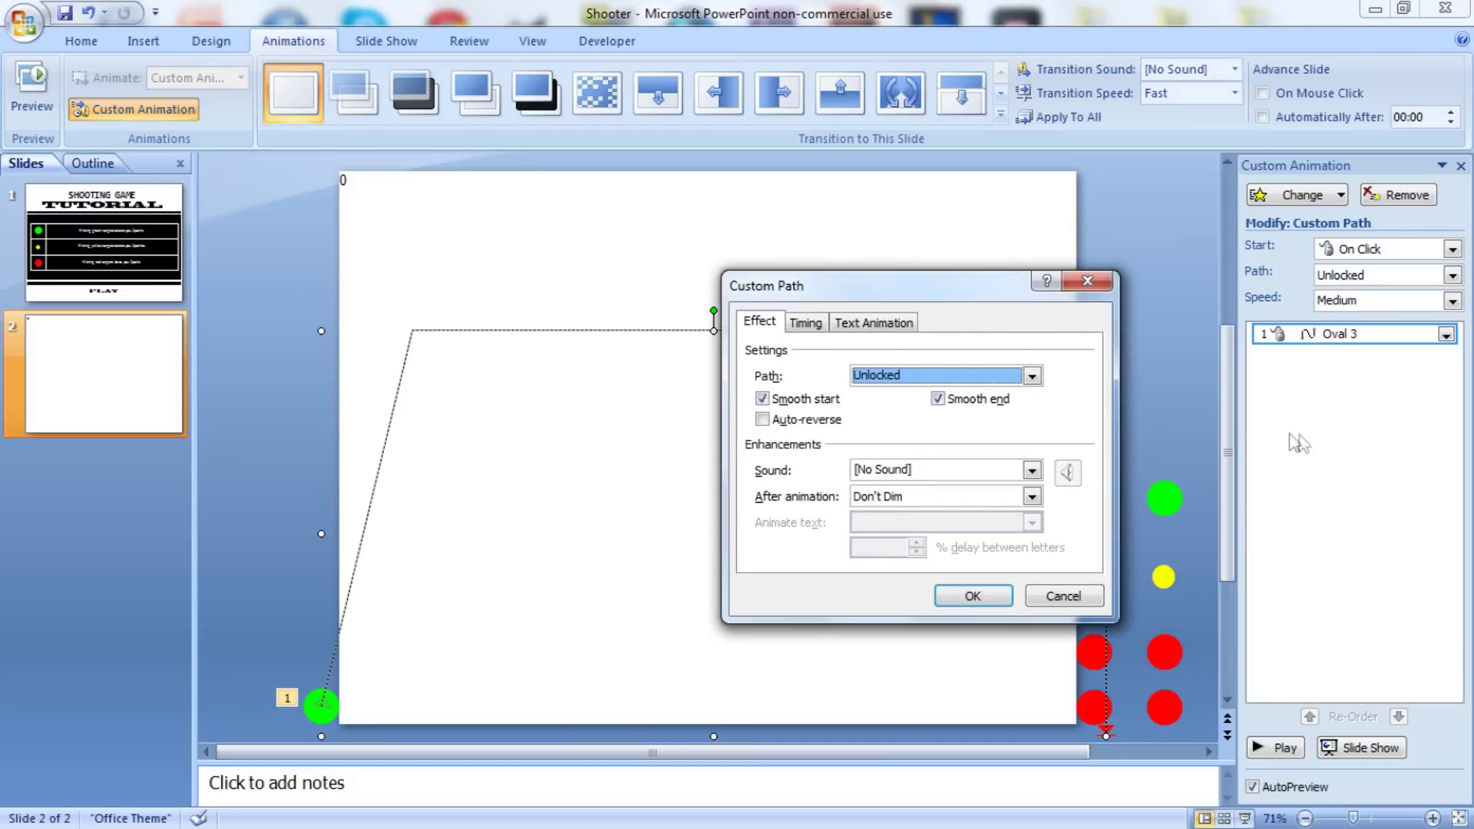
{"action": "left_click", "coordinate": [804, 401]}
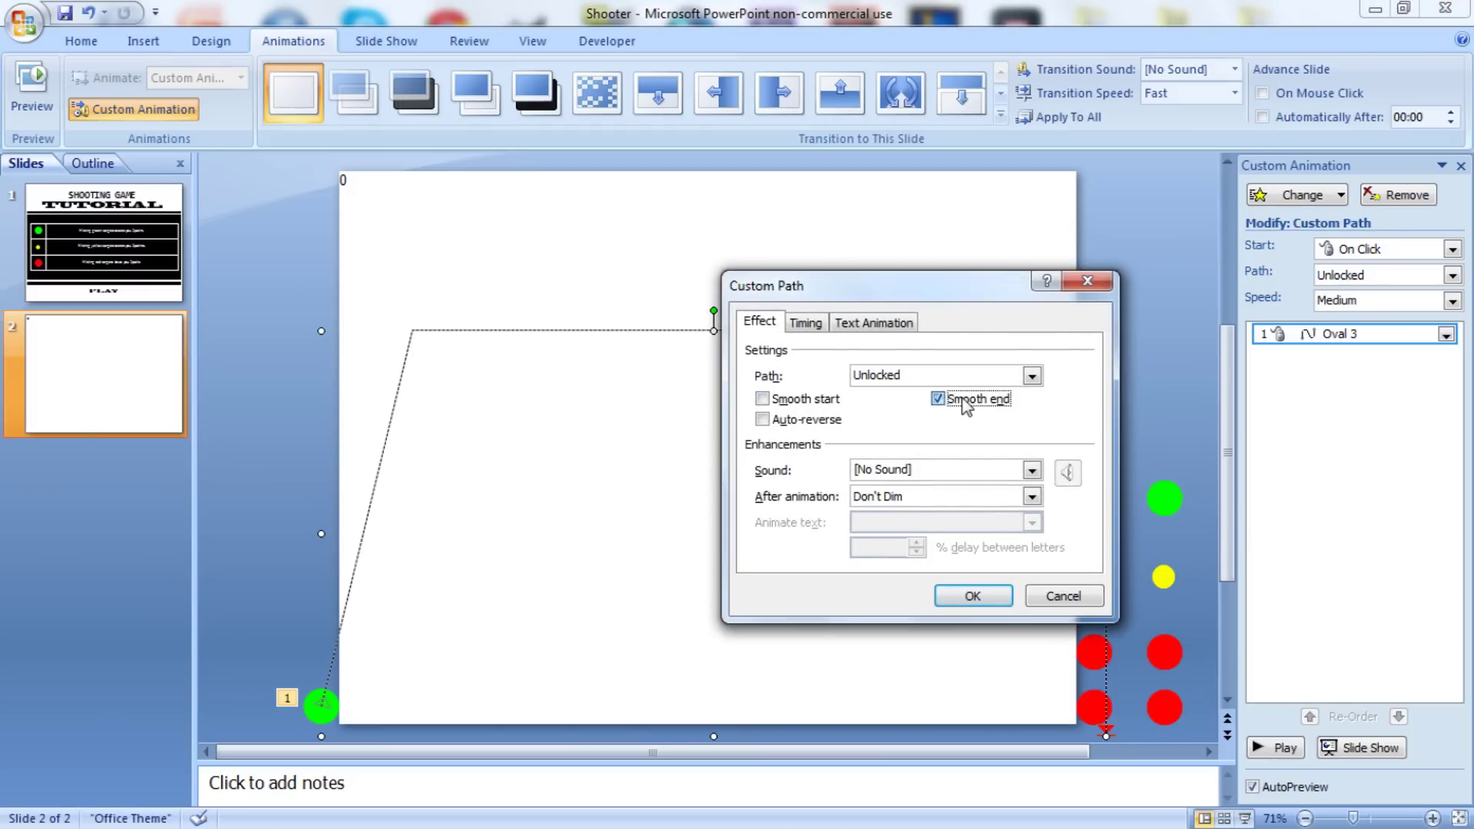
{"action": "left_click", "coordinate": [824, 325]}
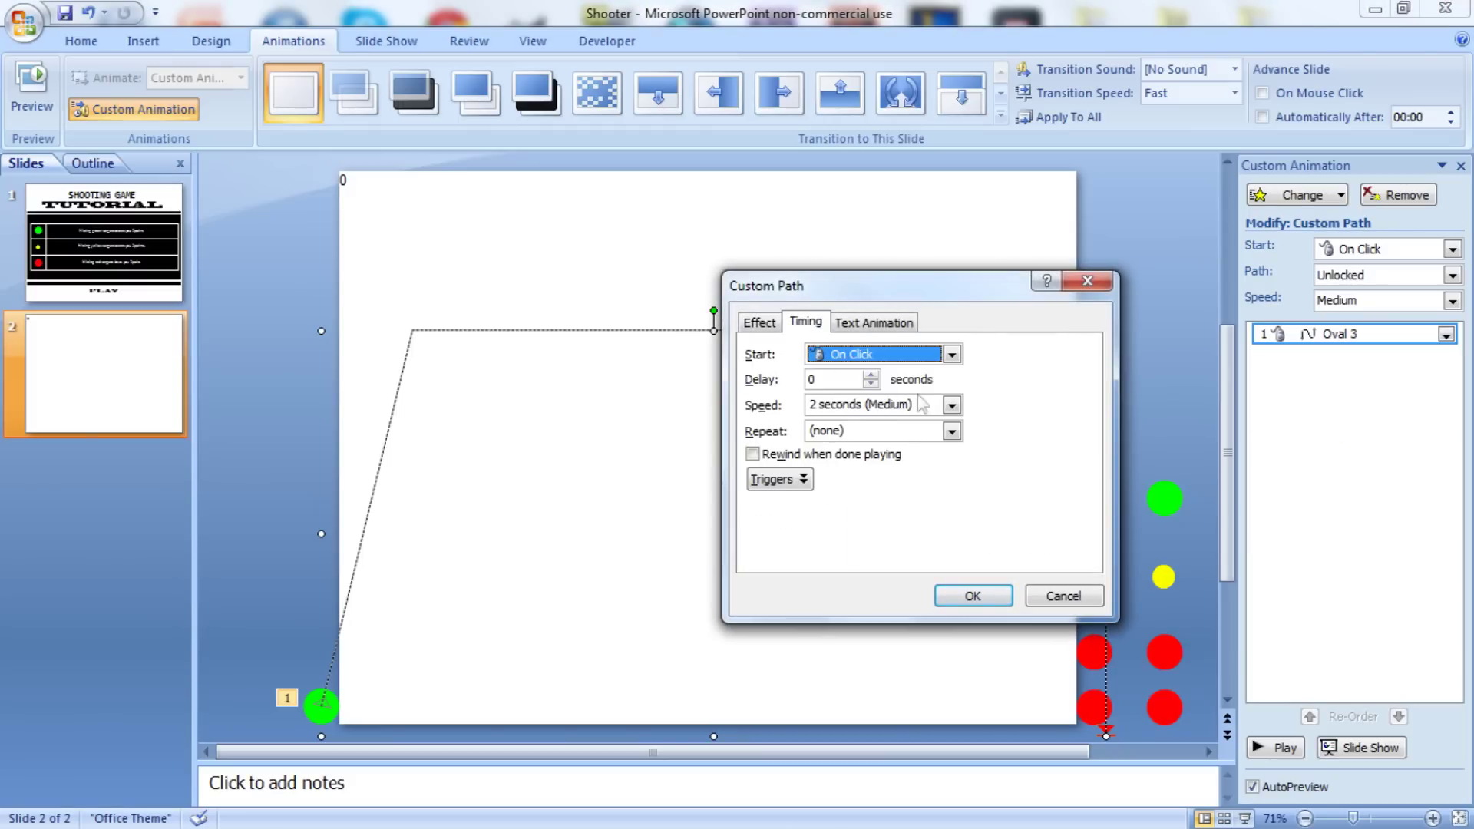
{"action": "left_click", "coordinate": [951, 355]}
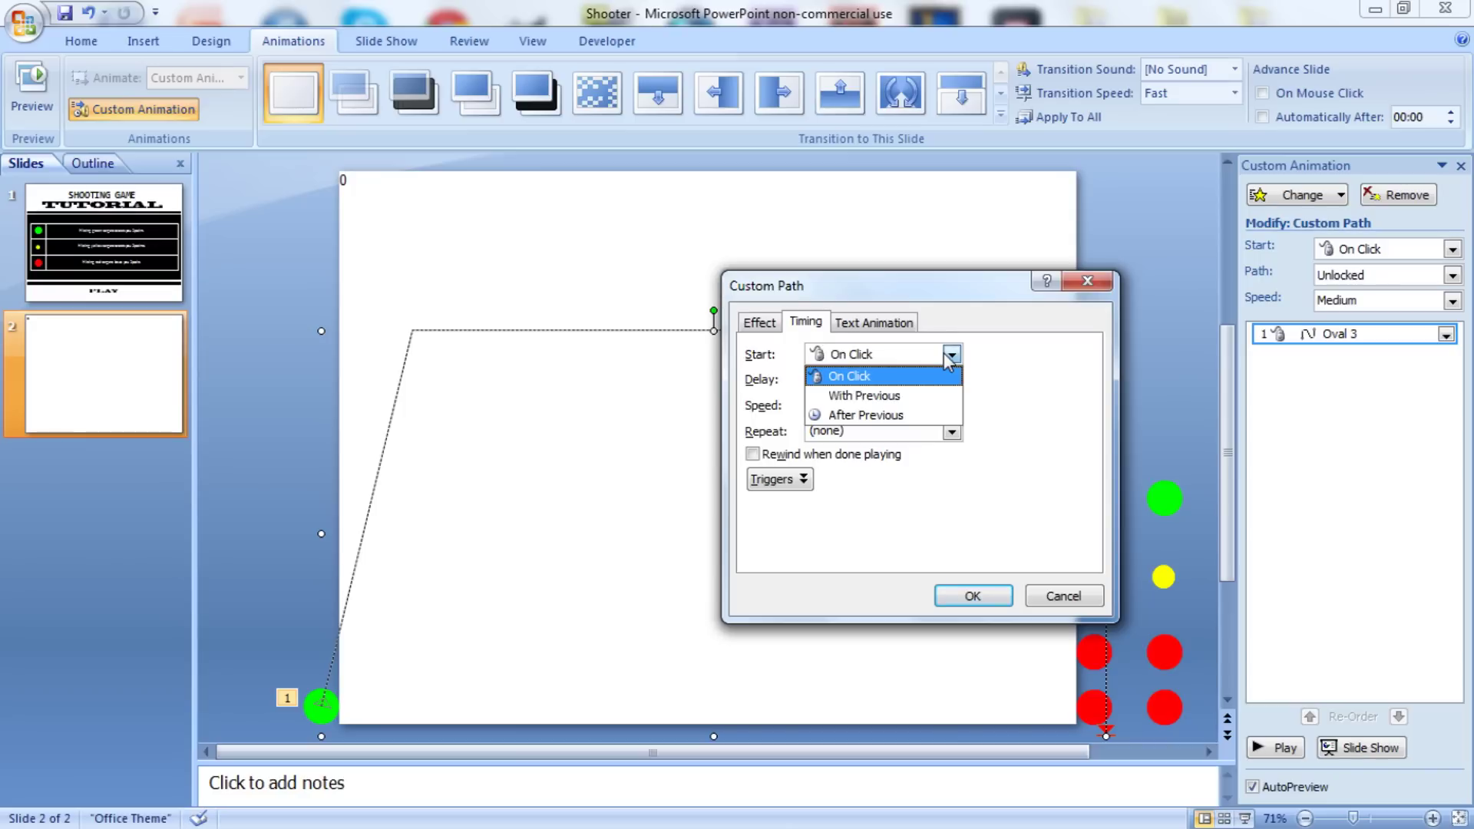
{"action": "left_click", "coordinate": [911, 396]}
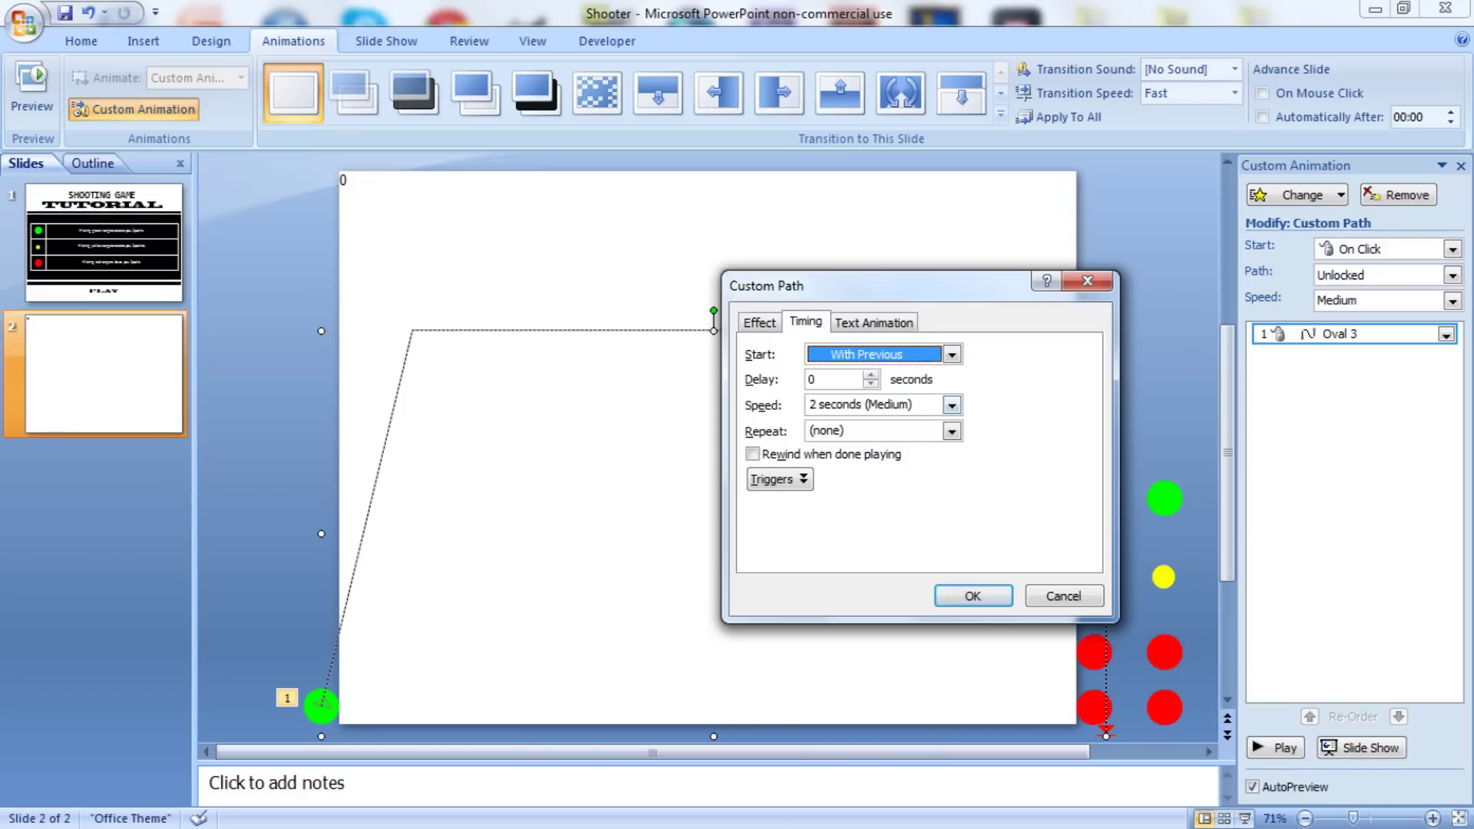
{"action": "left_click", "coordinate": [951, 432]}
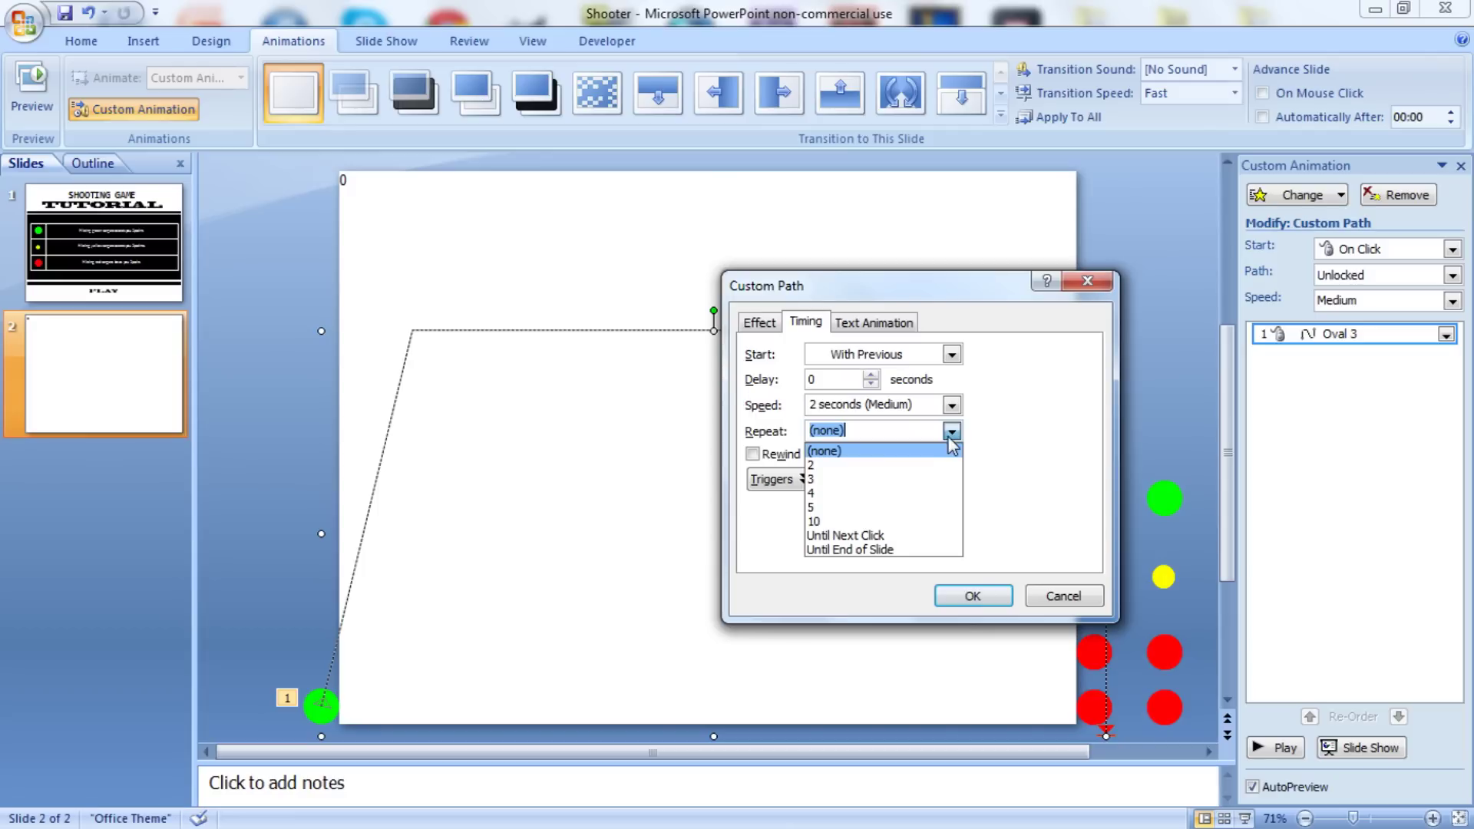
{"action": "left_click", "coordinate": [892, 550]}
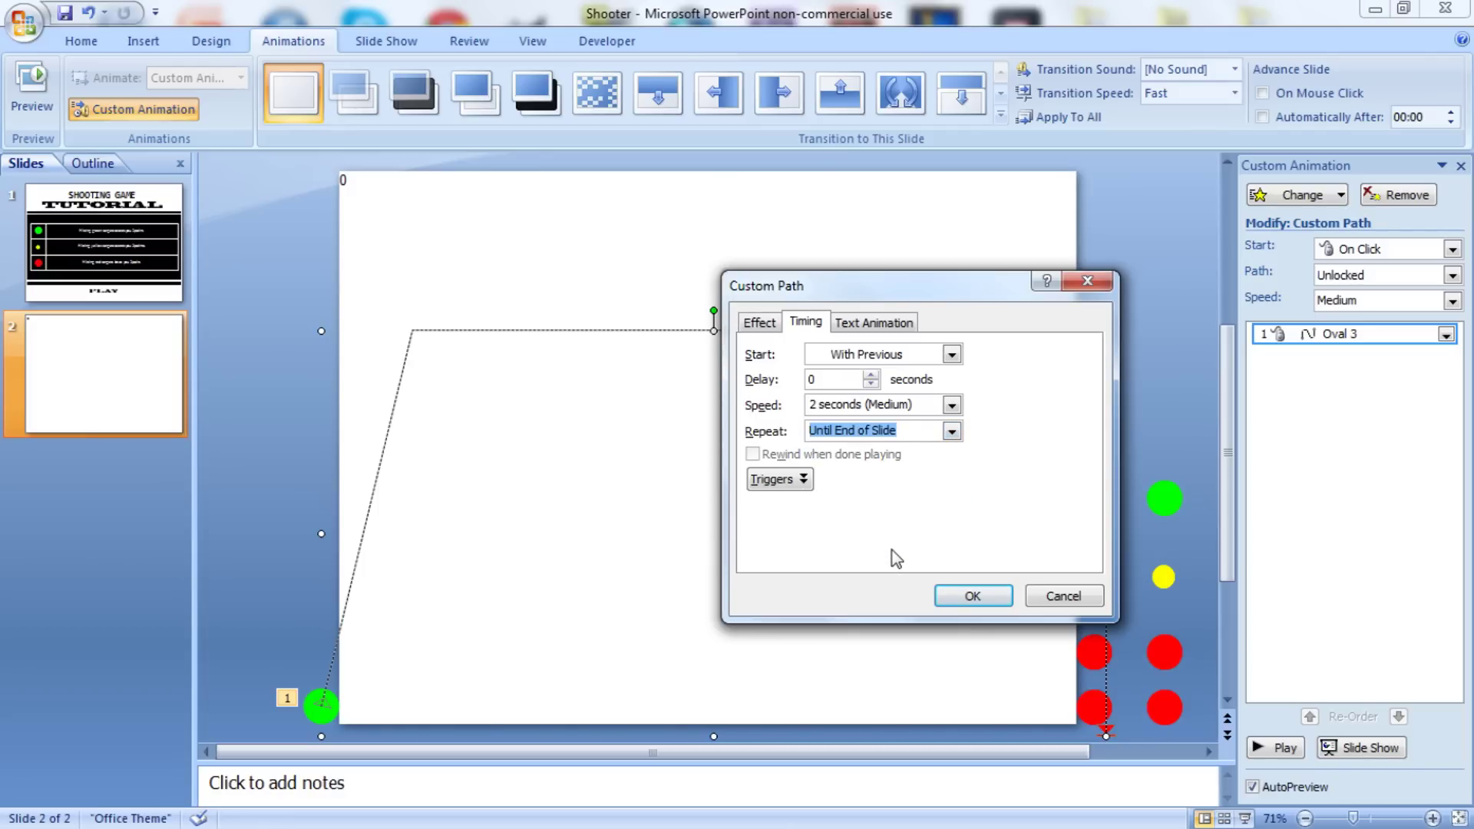
{"action": "left_click", "coordinate": [971, 598]}
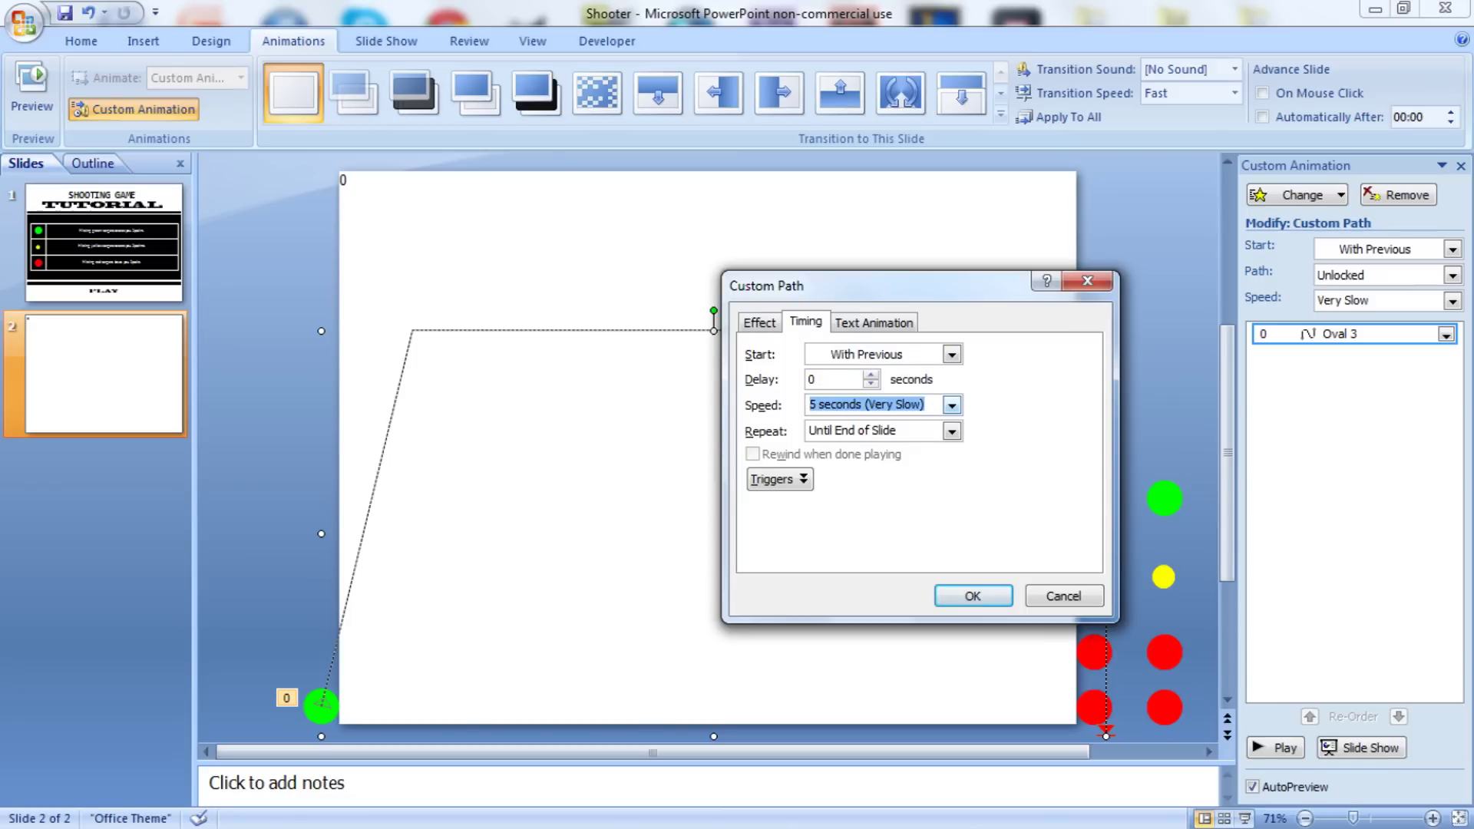
Step: Change the green circle's path speed to 8 seconds
{"action": "left_click_drag", "start_coordinate": [926, 405], "coordinate": [817, 405]}
{"action": "type", "text": "8"}
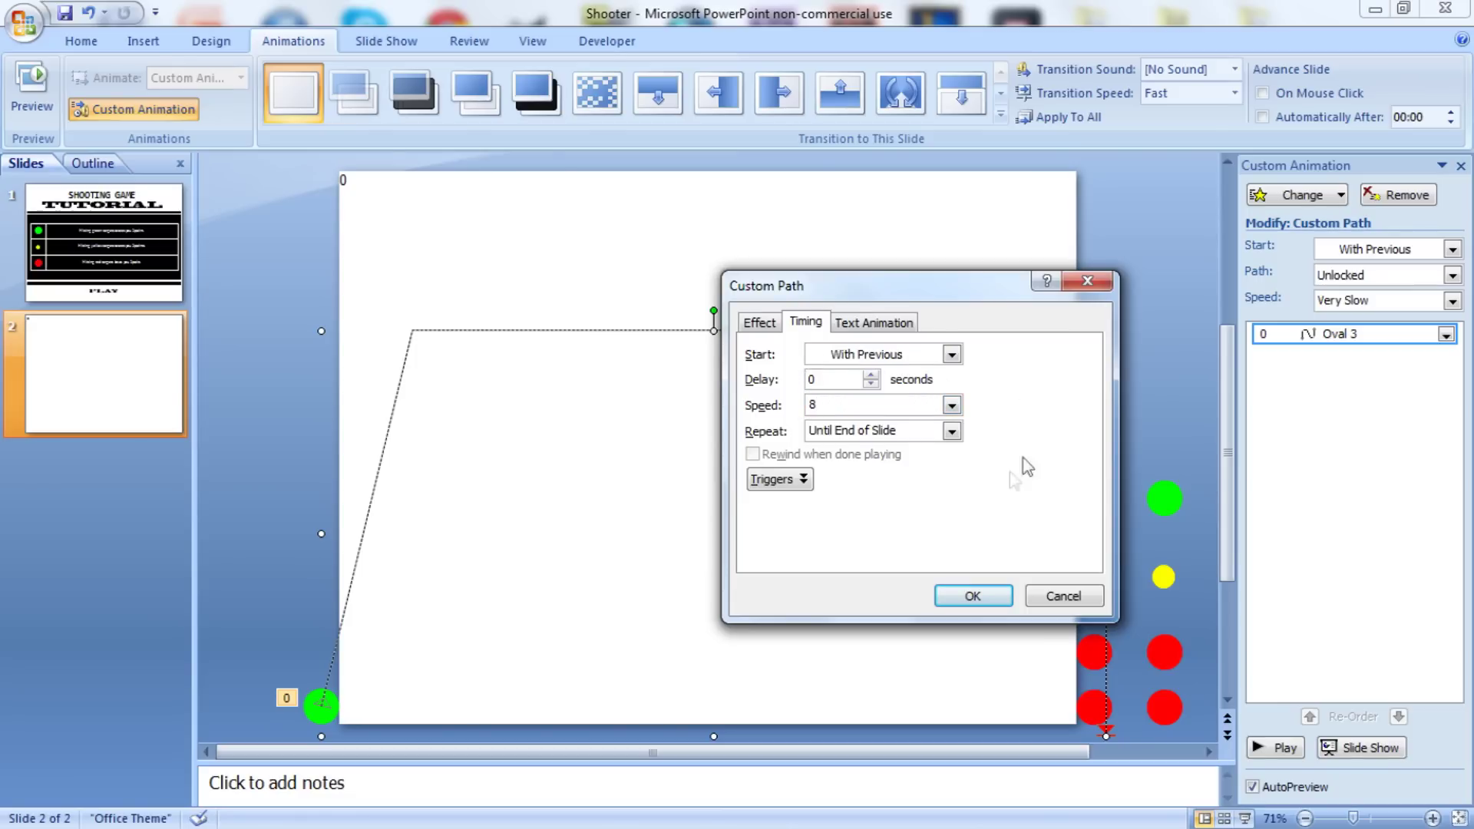
{"action": "left_click", "coordinate": [971, 598]}
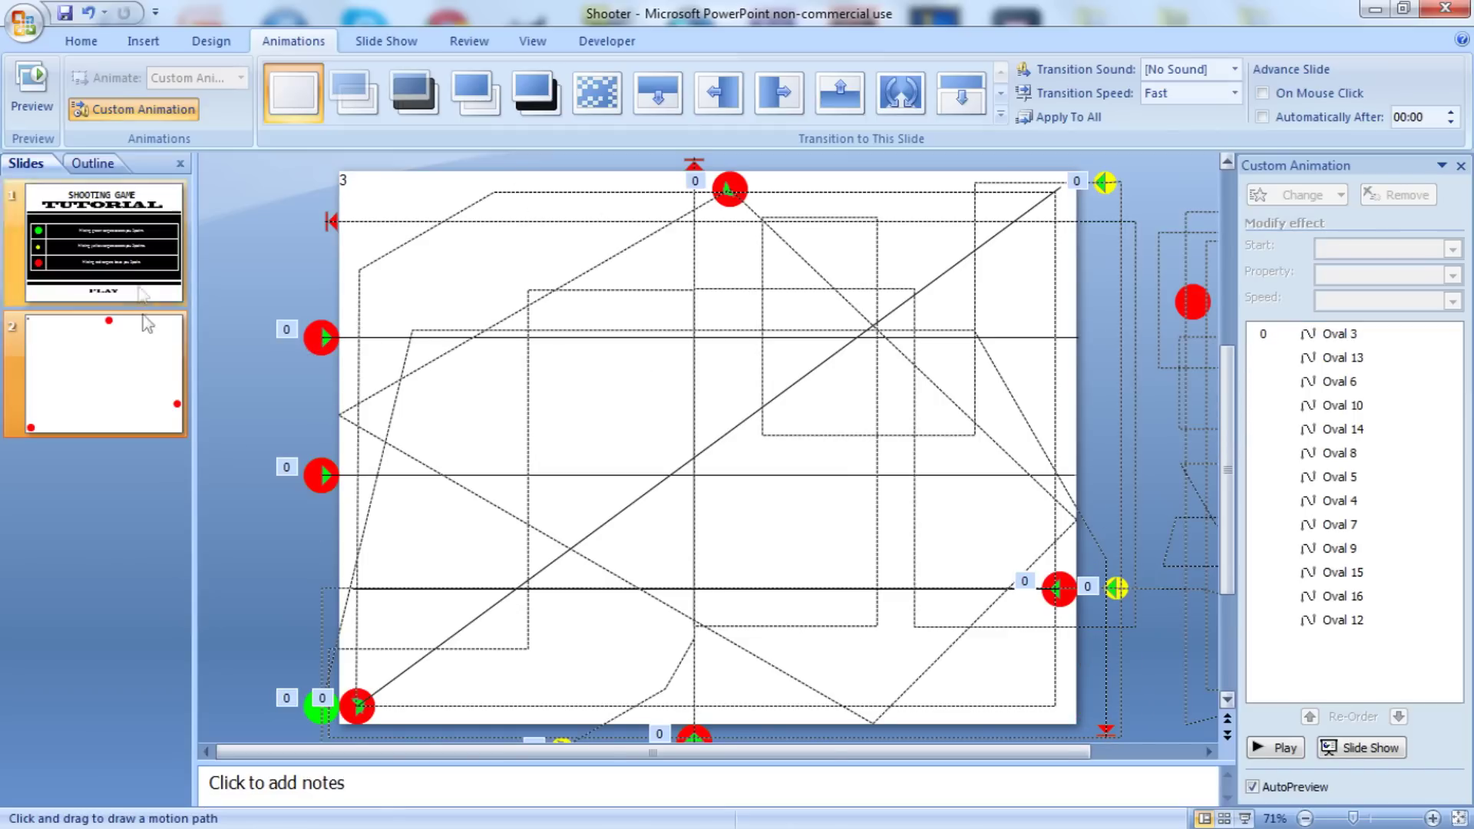
Step: Close the animation pane, play the game from the tutorial slide, then end the show
{"action": "left_click", "coordinate": [1460, 166]}
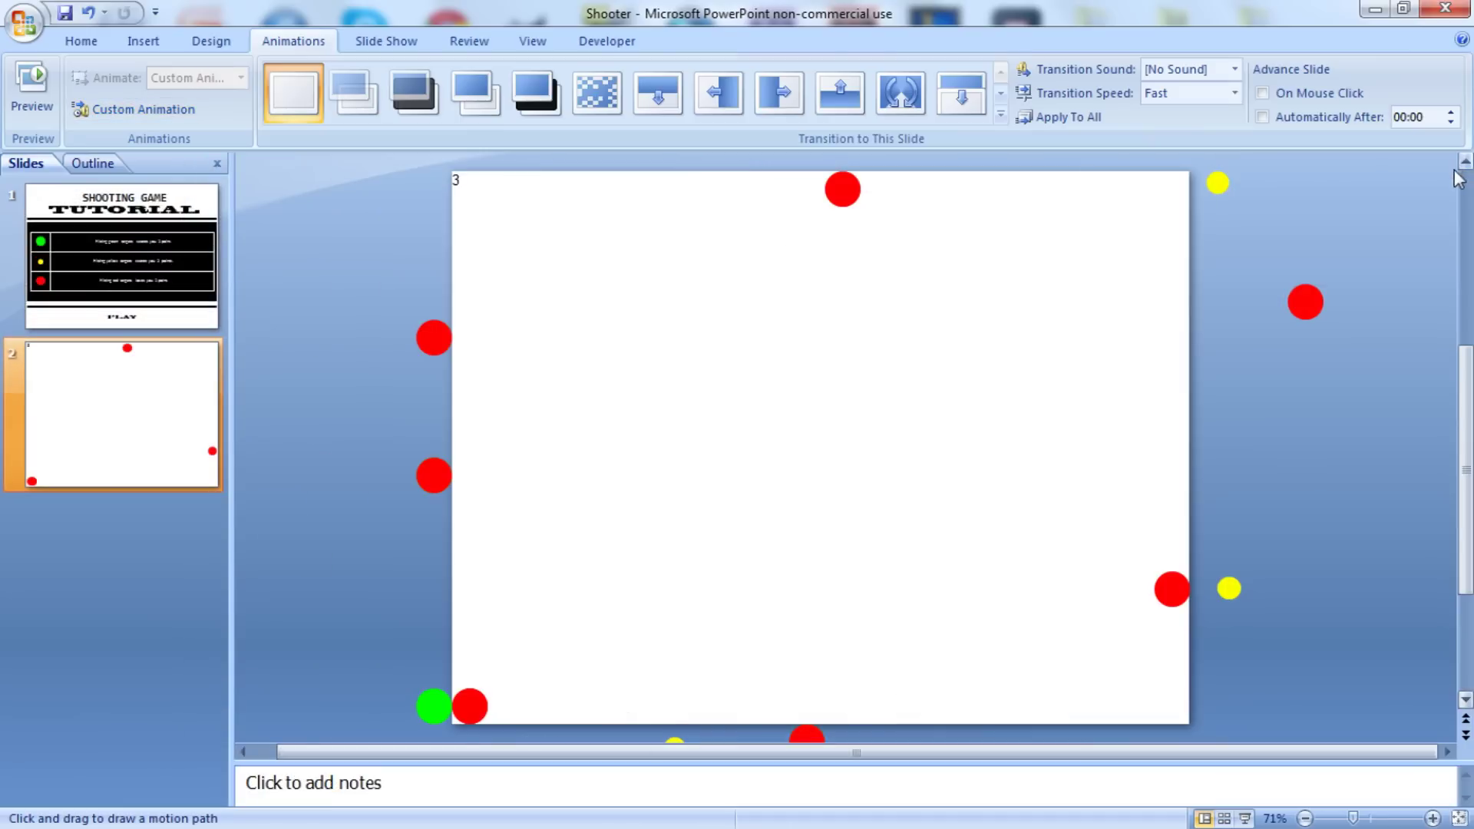
{"action": "key", "text": "F5"}
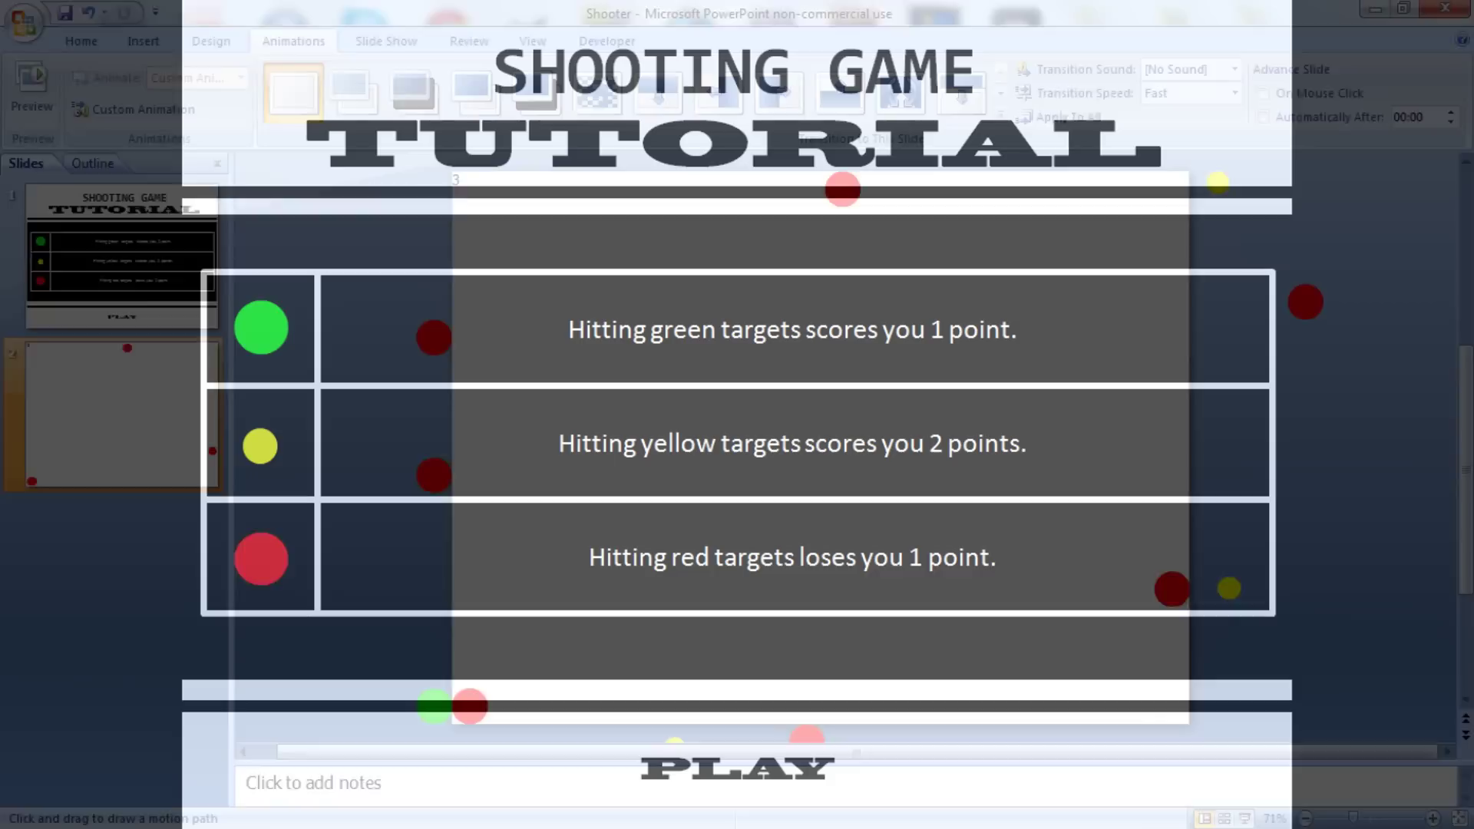
{"action": "left_click", "coordinate": [795, 772]}
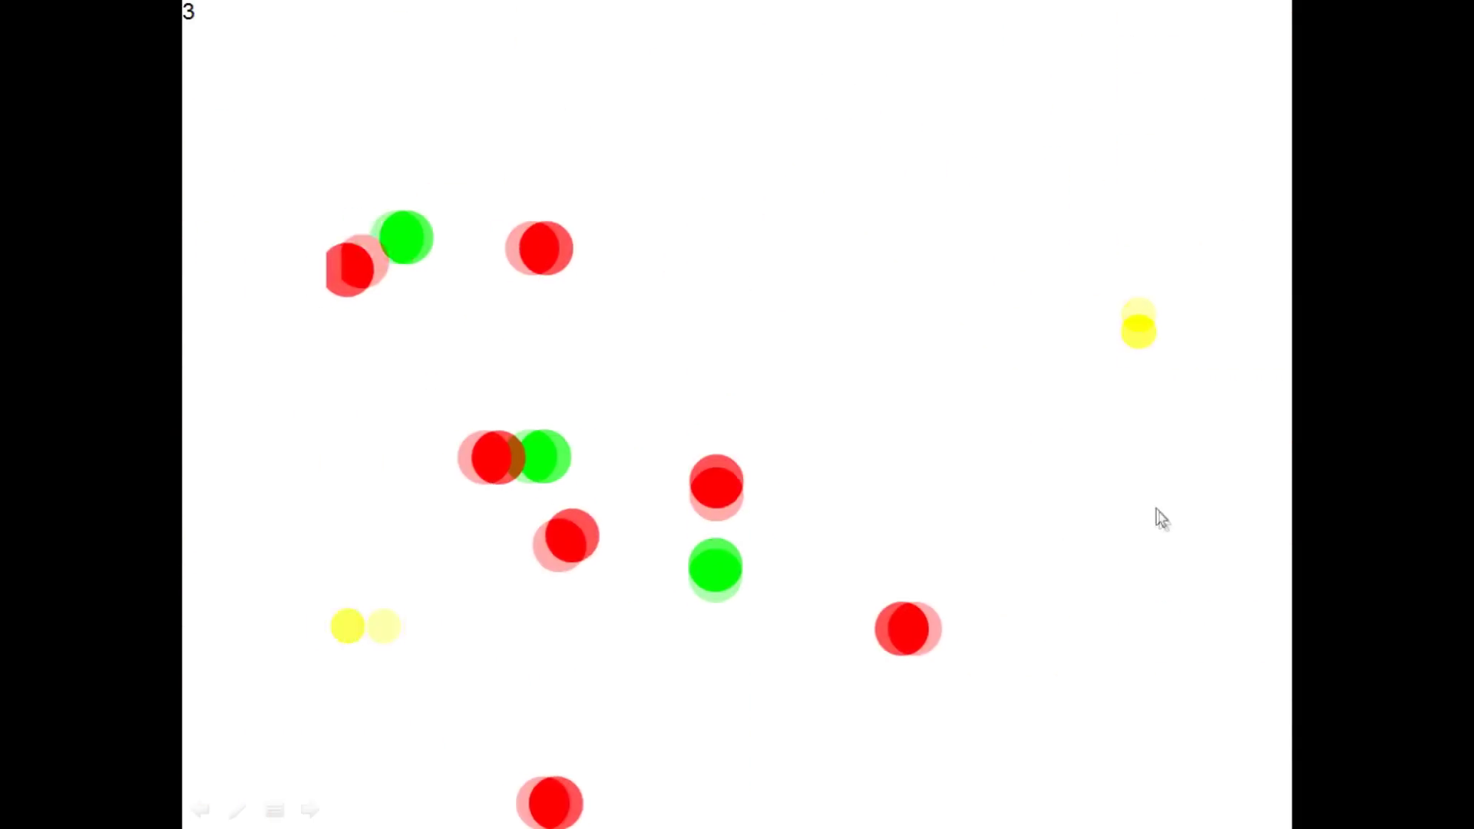
{"action": "key", "text": "Escape"}
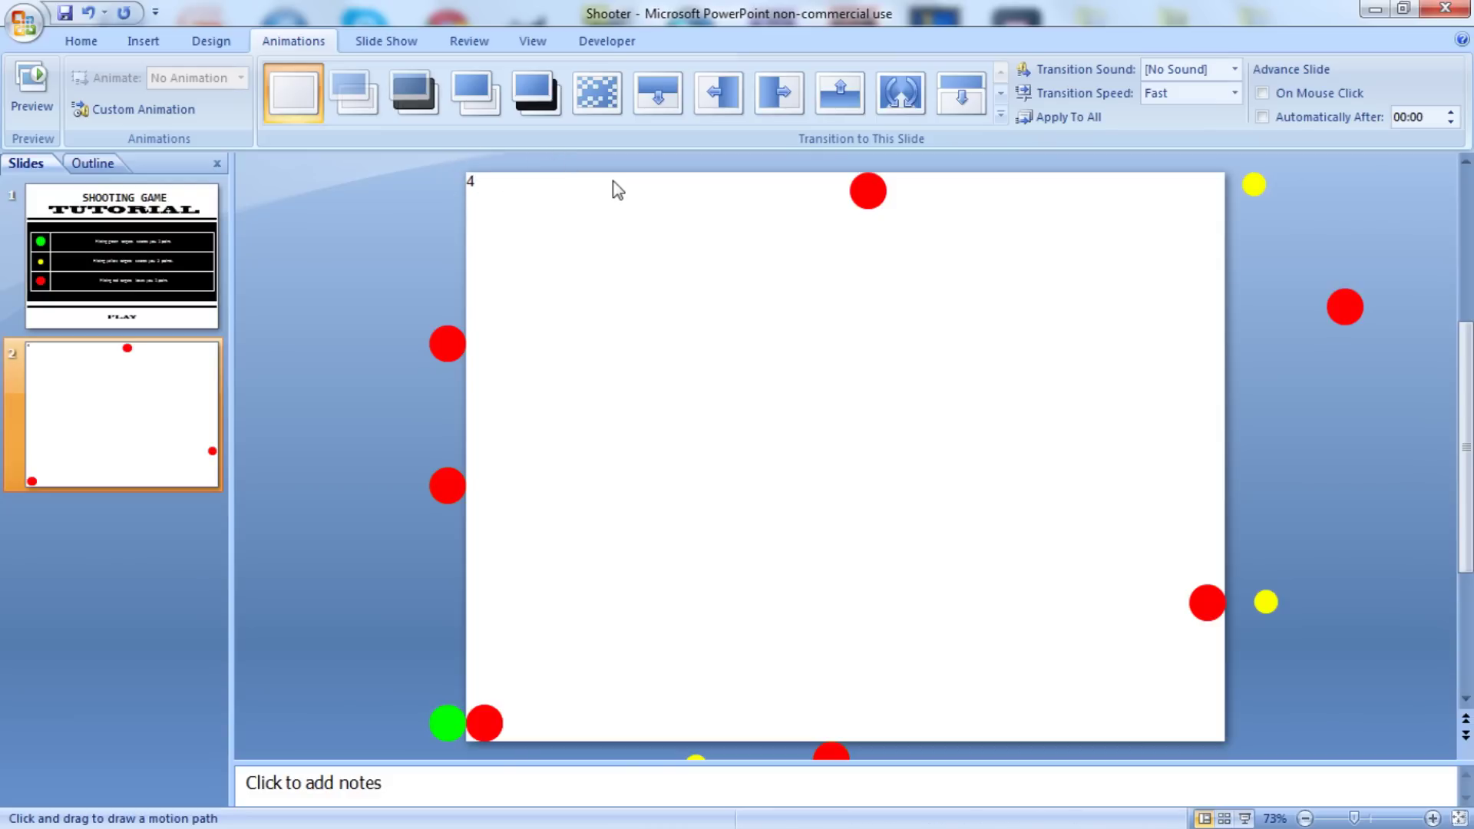
Step: Make slide 2 advance automatically after 30 seconds
{"action": "left_click", "coordinate": [1269, 121]}
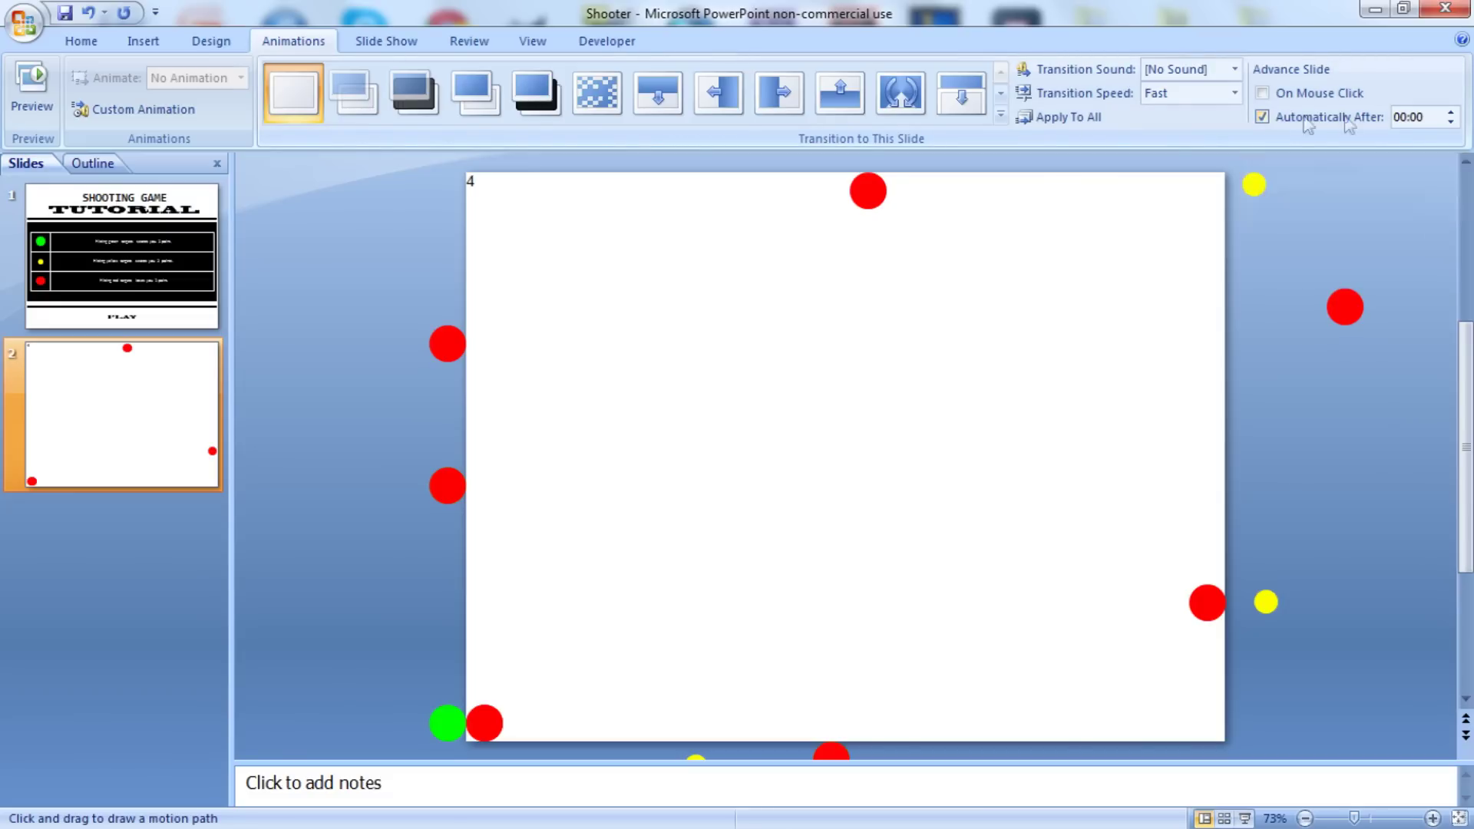
{"action": "left_click", "coordinate": [1415, 117]}
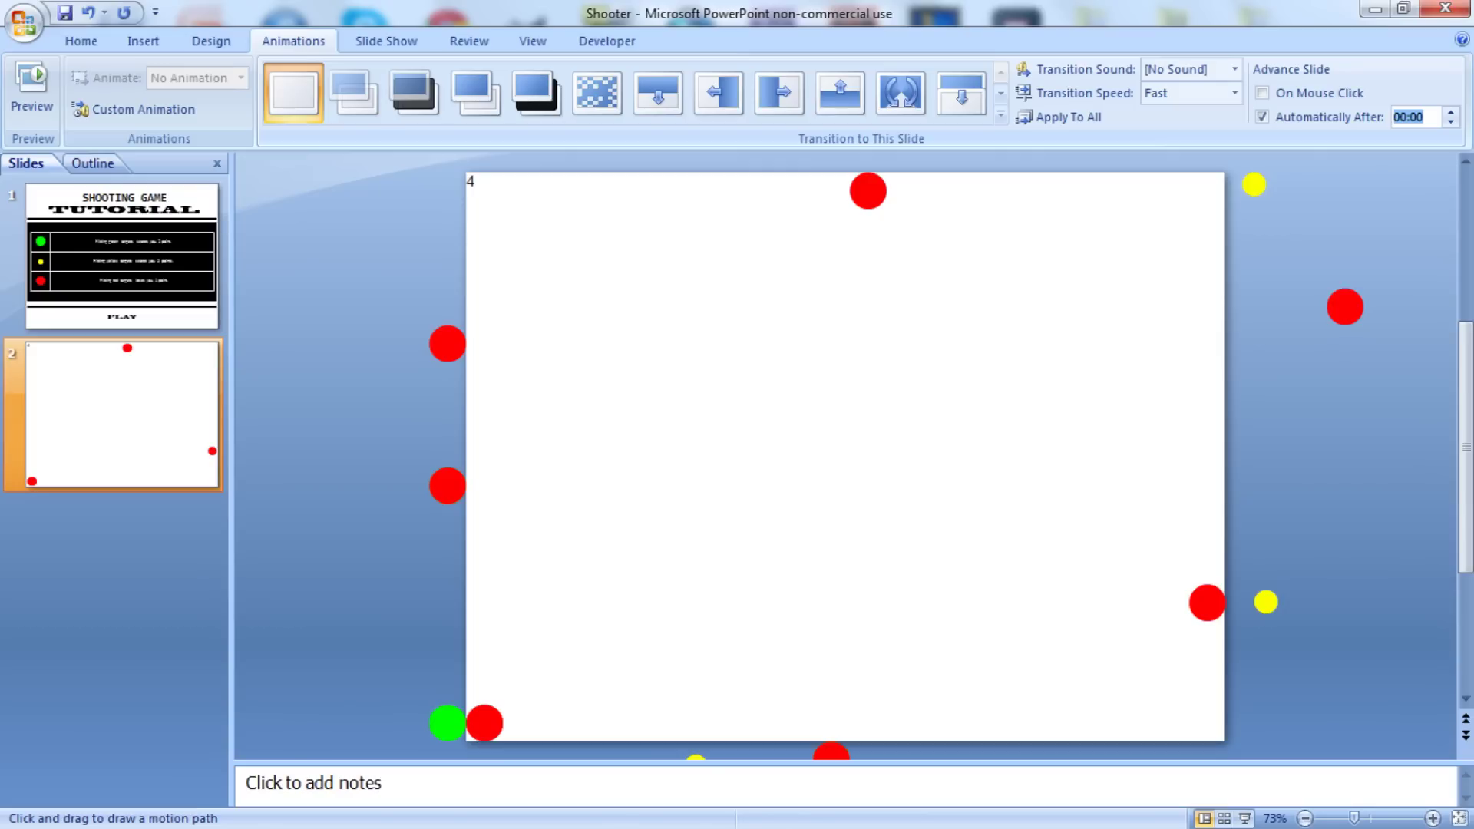
{"action": "type", "text": "3"}
{"action": "key", "text": "Return"}
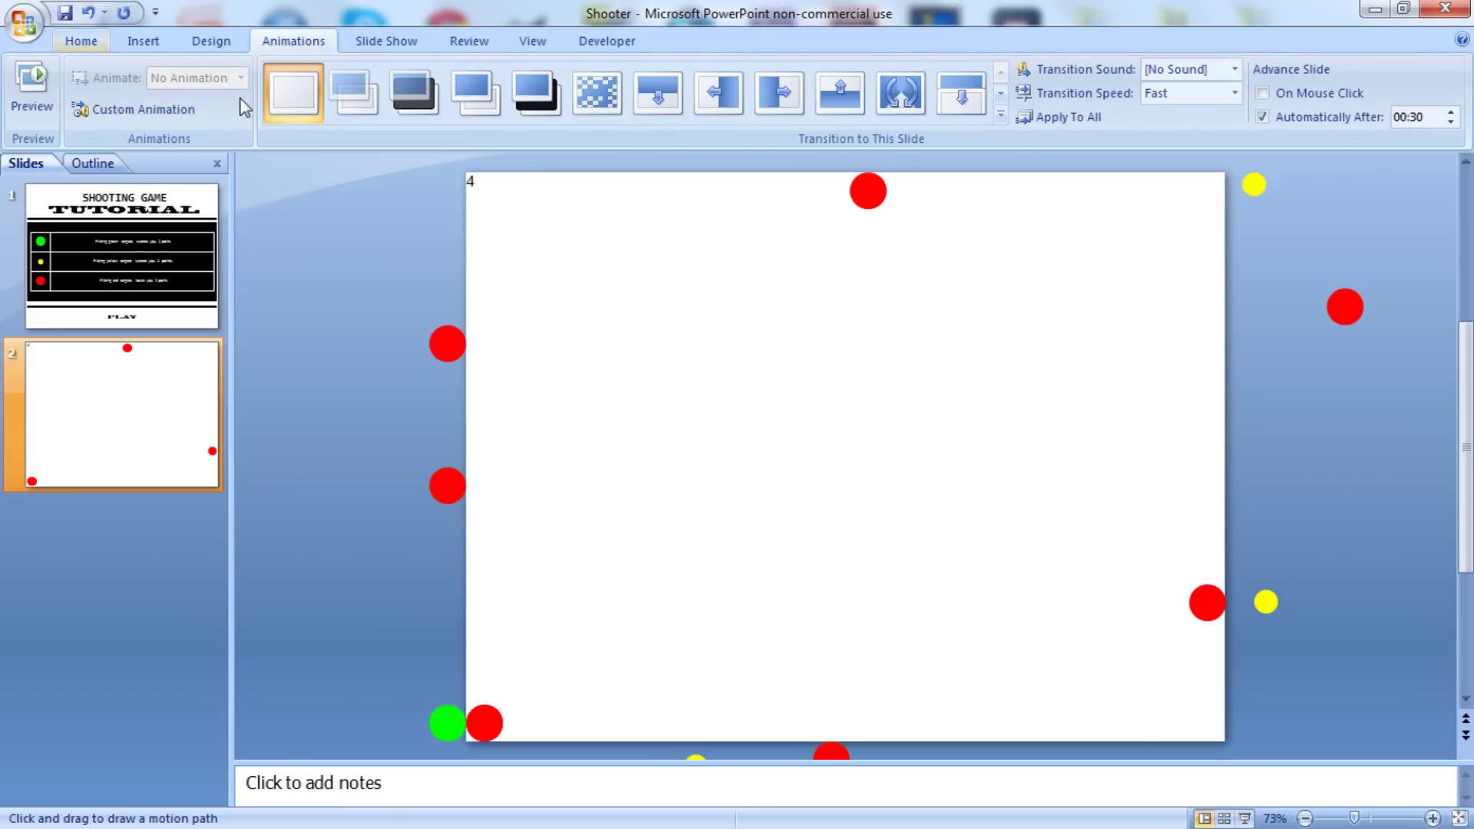
Step: Draw a thin rounded-rectangle bar across the slide top with light blue fill and no outline
{"action": "left_click", "coordinate": [81, 40]}
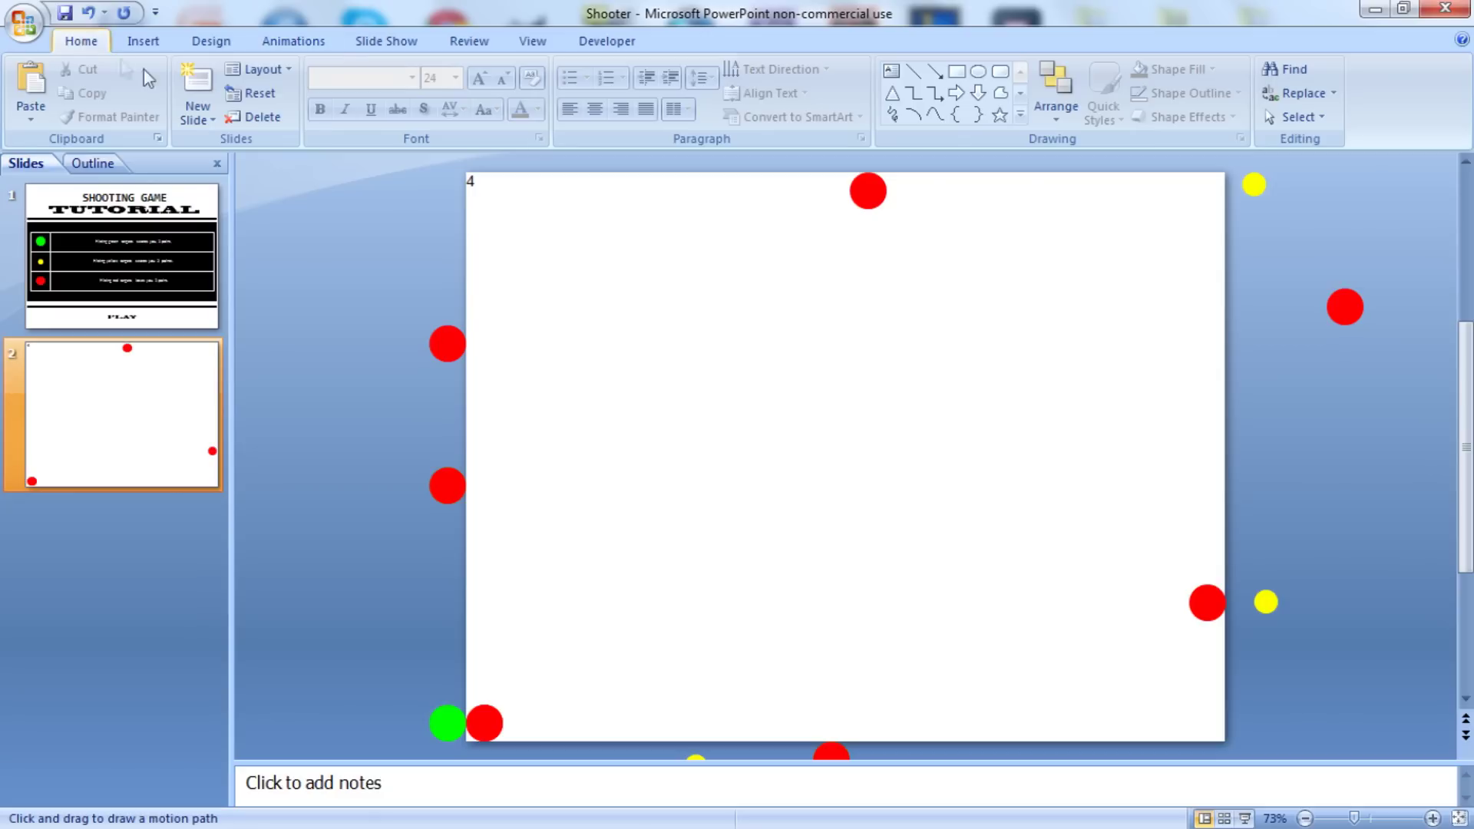
{"action": "left_click", "coordinate": [1003, 72]}
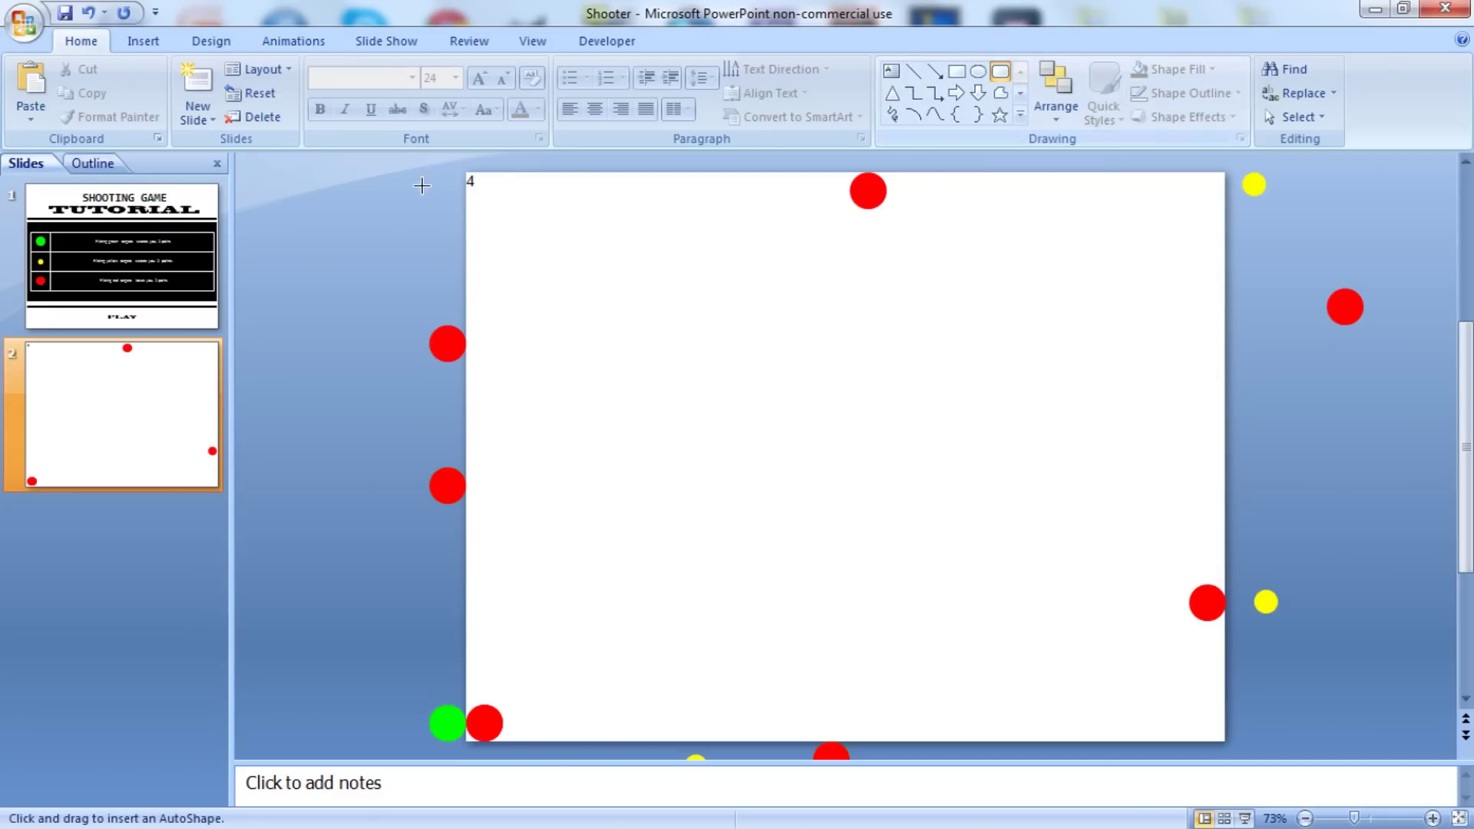
{"action": "left_click_drag", "start_coordinate": [486, 172], "coordinate": [1225, 196]}
{"action": "left_click", "coordinate": [1177, 68]}
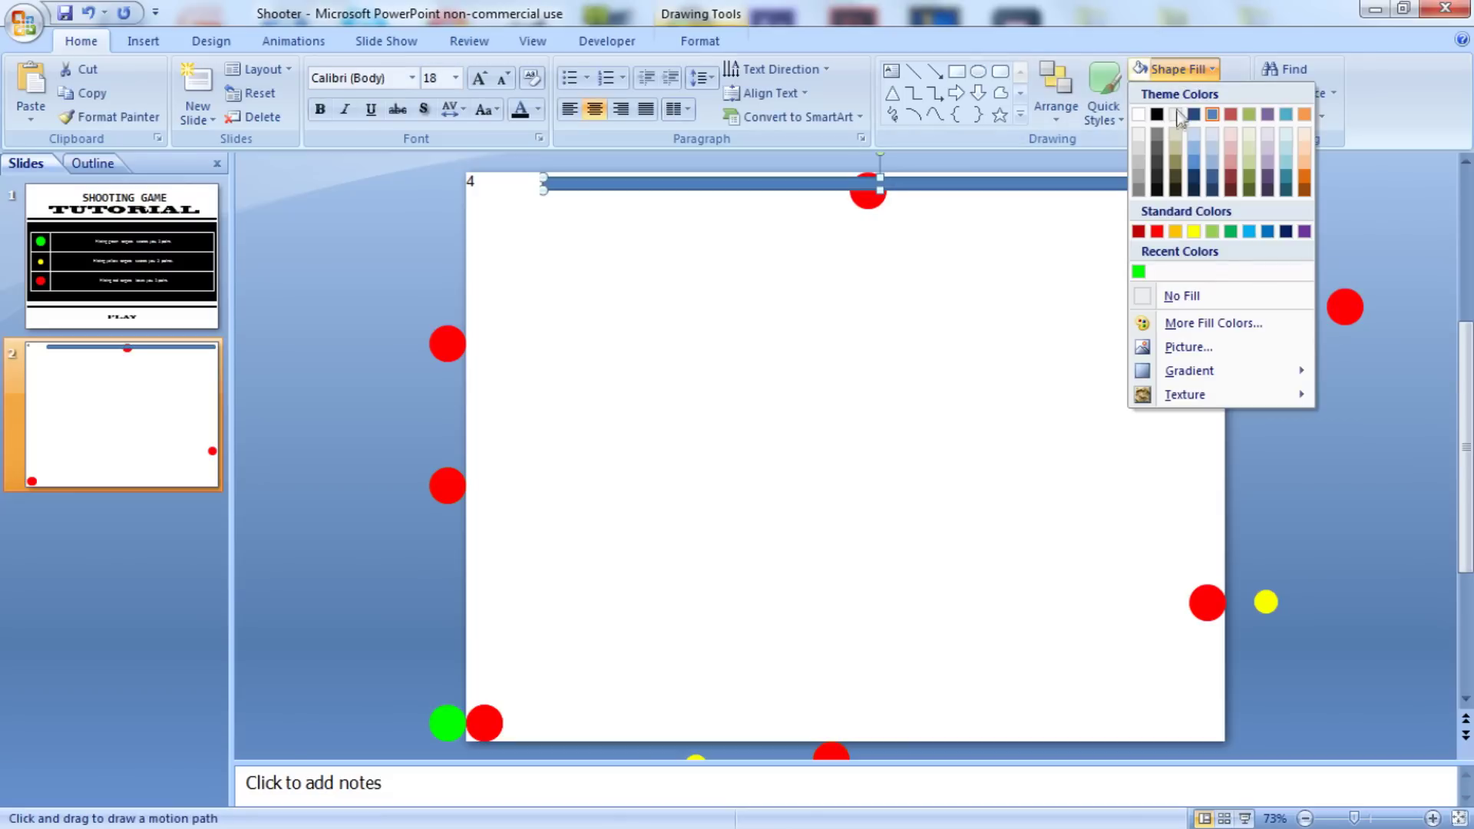
{"action": "left_click", "coordinate": [1249, 232]}
{"action": "left_click", "coordinate": [1210, 95]}
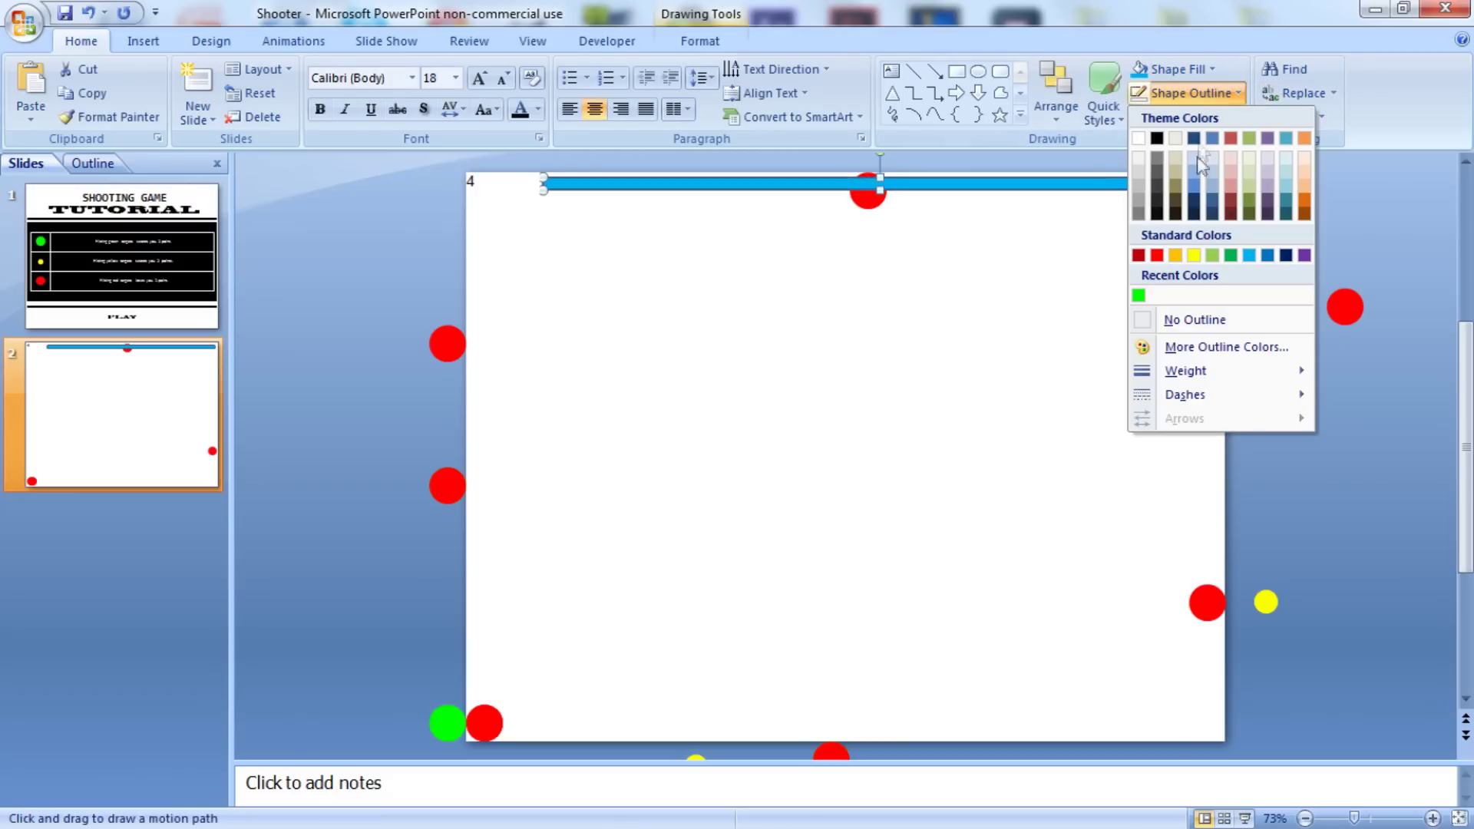
{"action": "left_click", "coordinate": [1182, 321]}
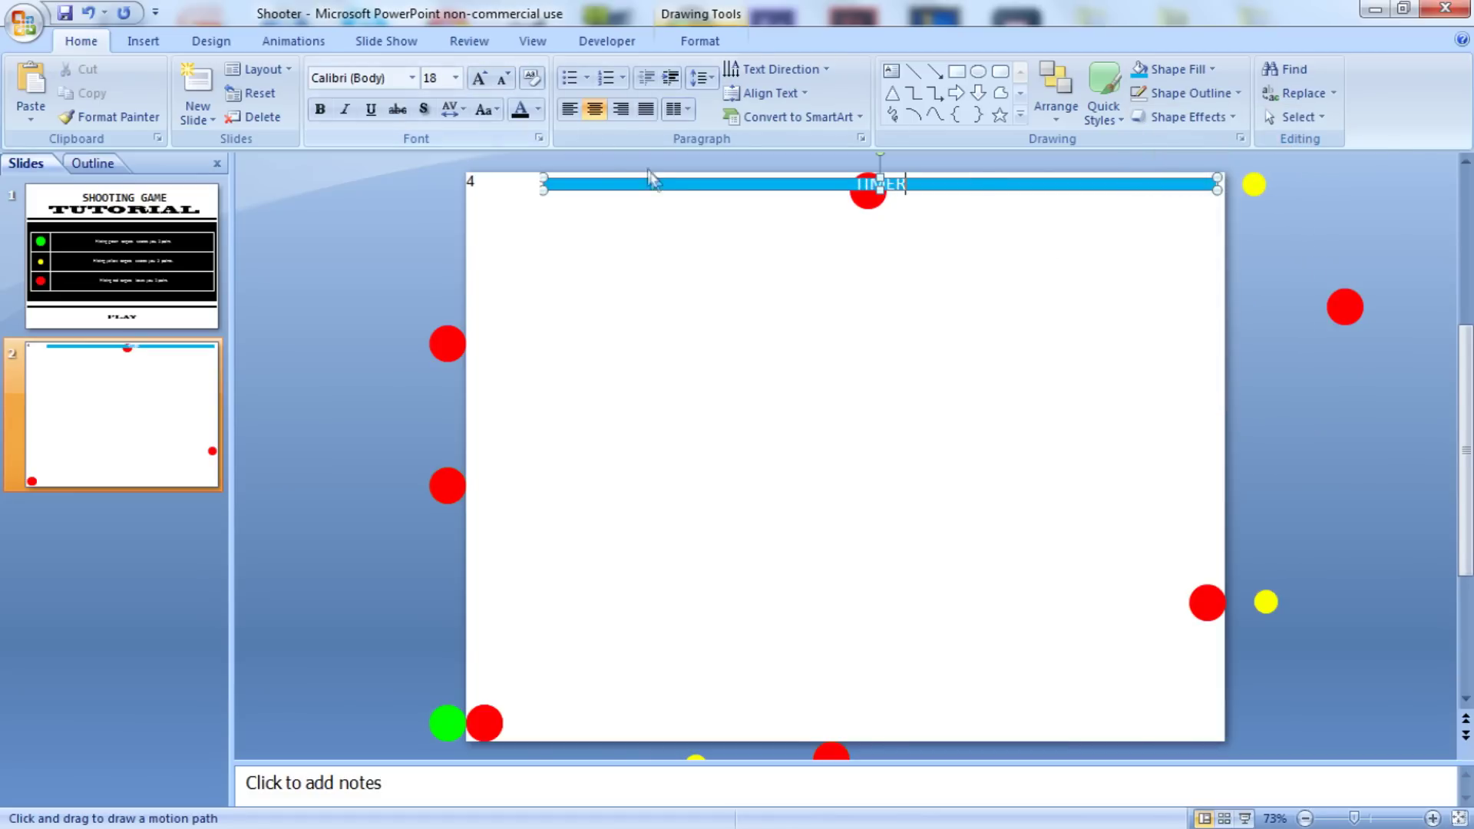
{"action": "scroll", "coordinate": [392, 77], "scroll_direction": "down", "scroll_amount": 3}
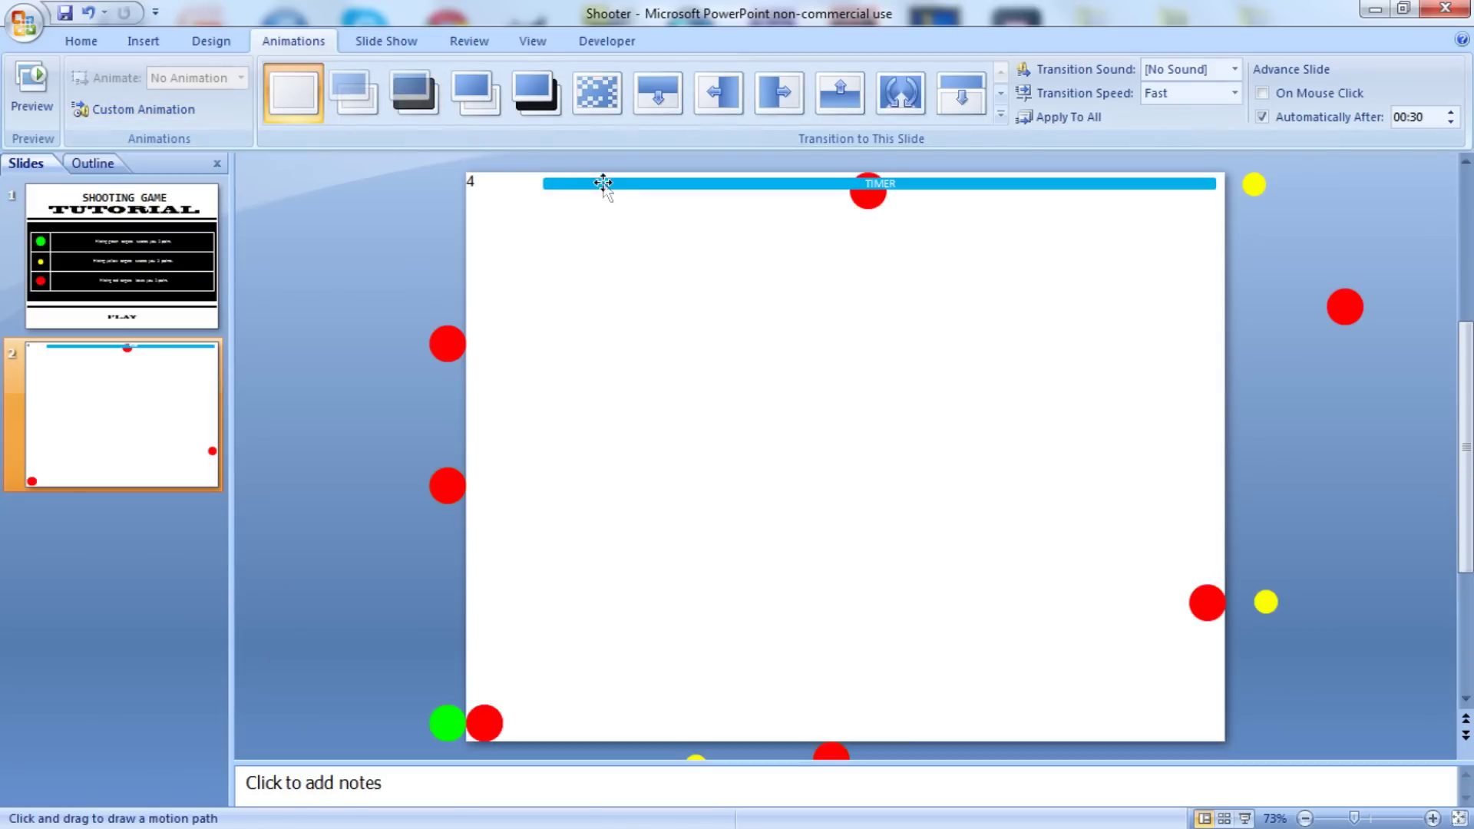
Step: Add a Wipe exit effect to the TIMER bar, wiping from the right
{"action": "left_click", "coordinate": [602, 183]}
{"action": "left_click", "coordinate": [138, 110]}
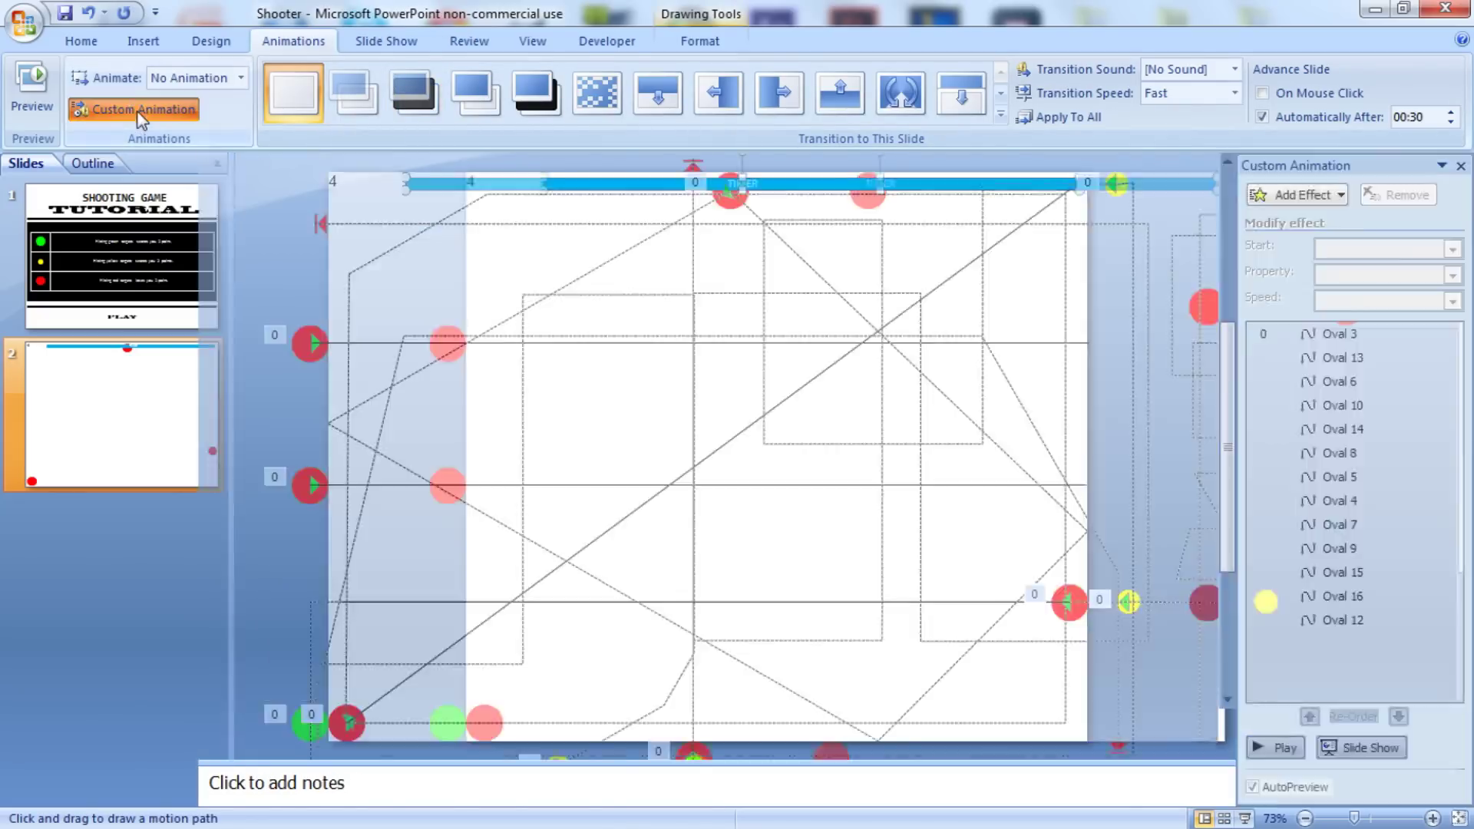
{"action": "left_click", "coordinate": [1336, 198]}
{"action": "mouse_move", "coordinate": [1296, 275]}
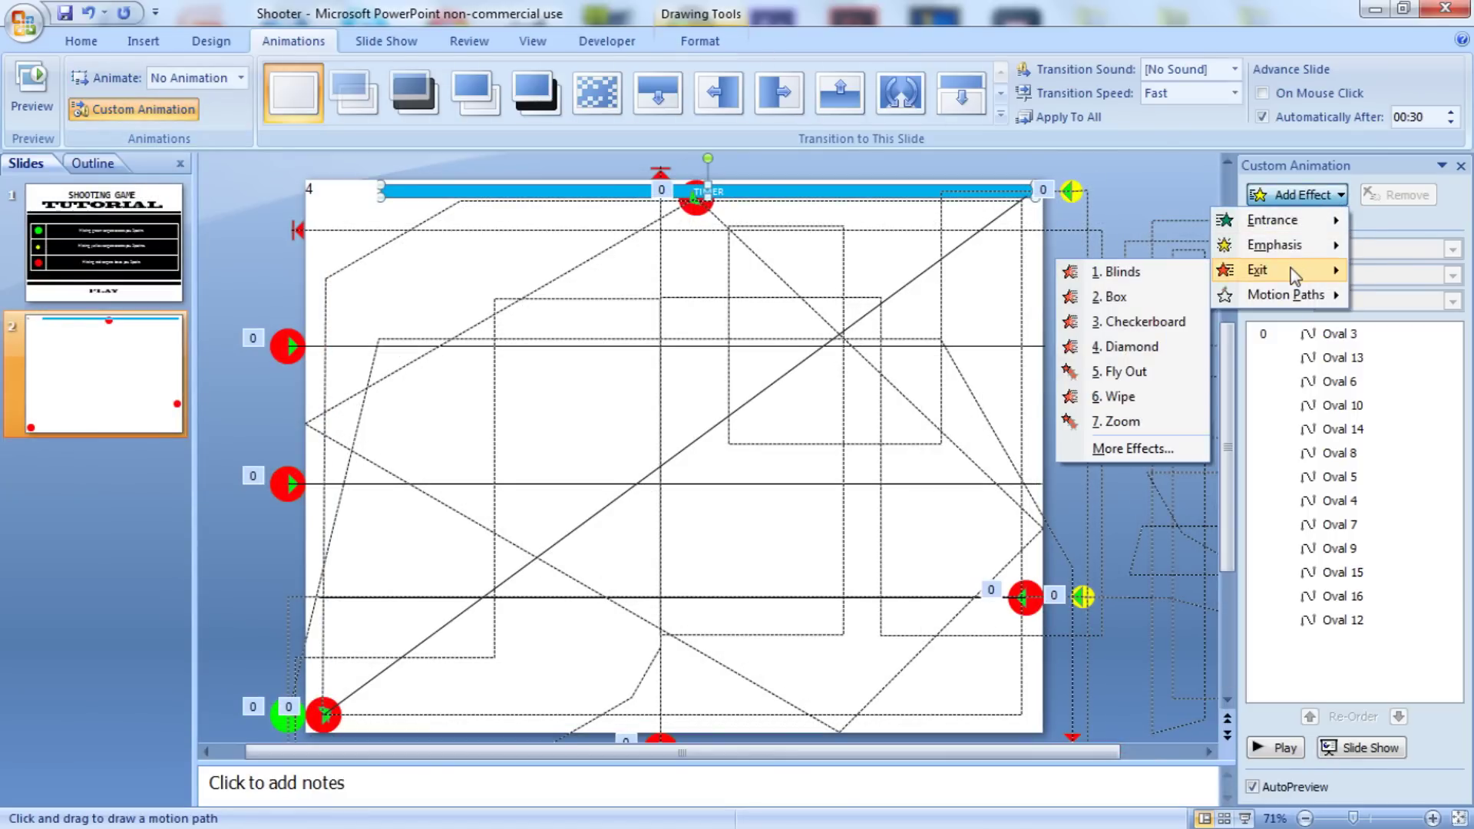
{"action": "left_click", "coordinate": [1152, 448]}
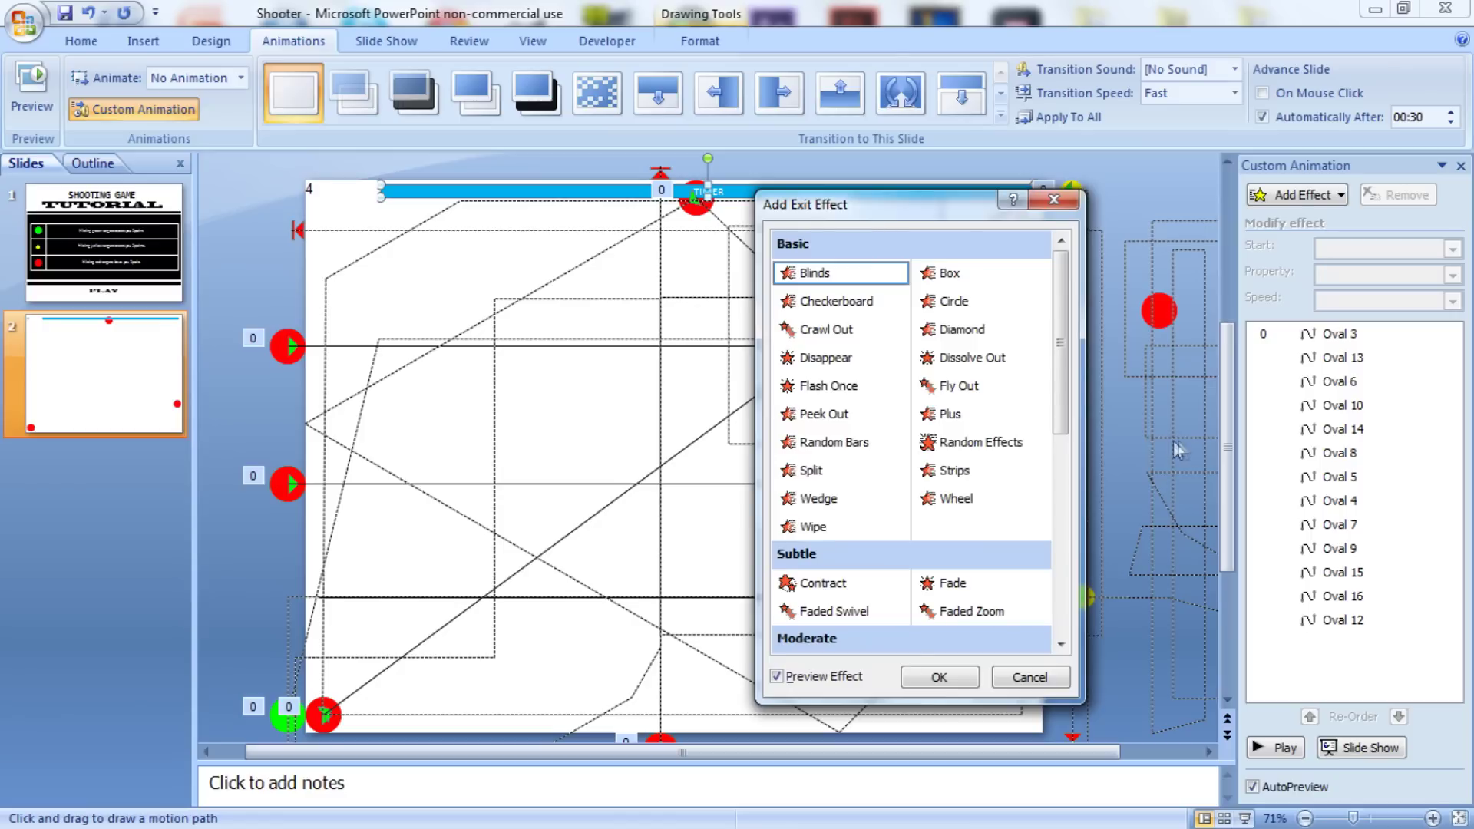
{"action": "left_click", "coordinate": [826, 358]}
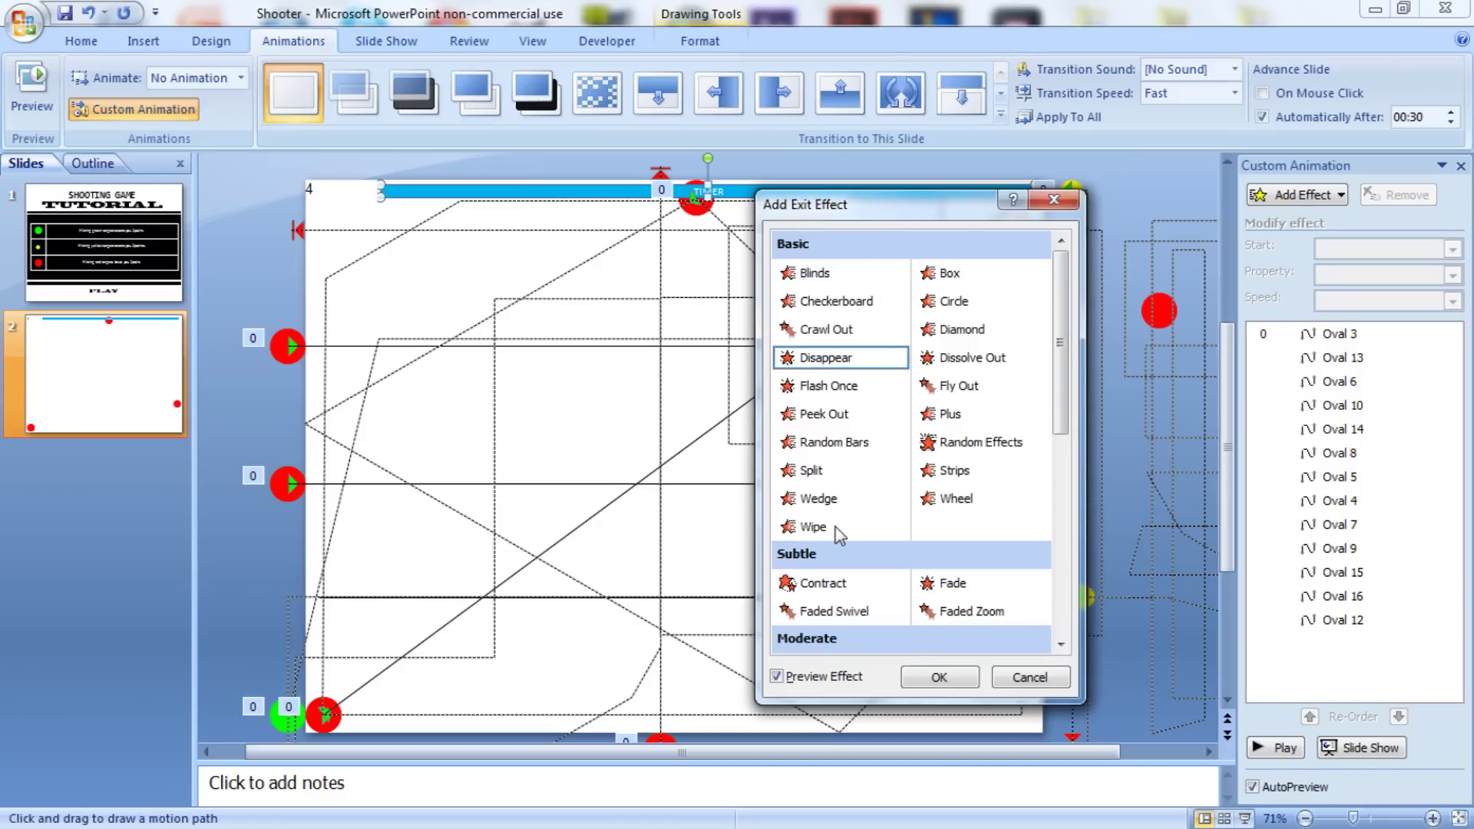
{"action": "left_click", "coordinate": [814, 526]}
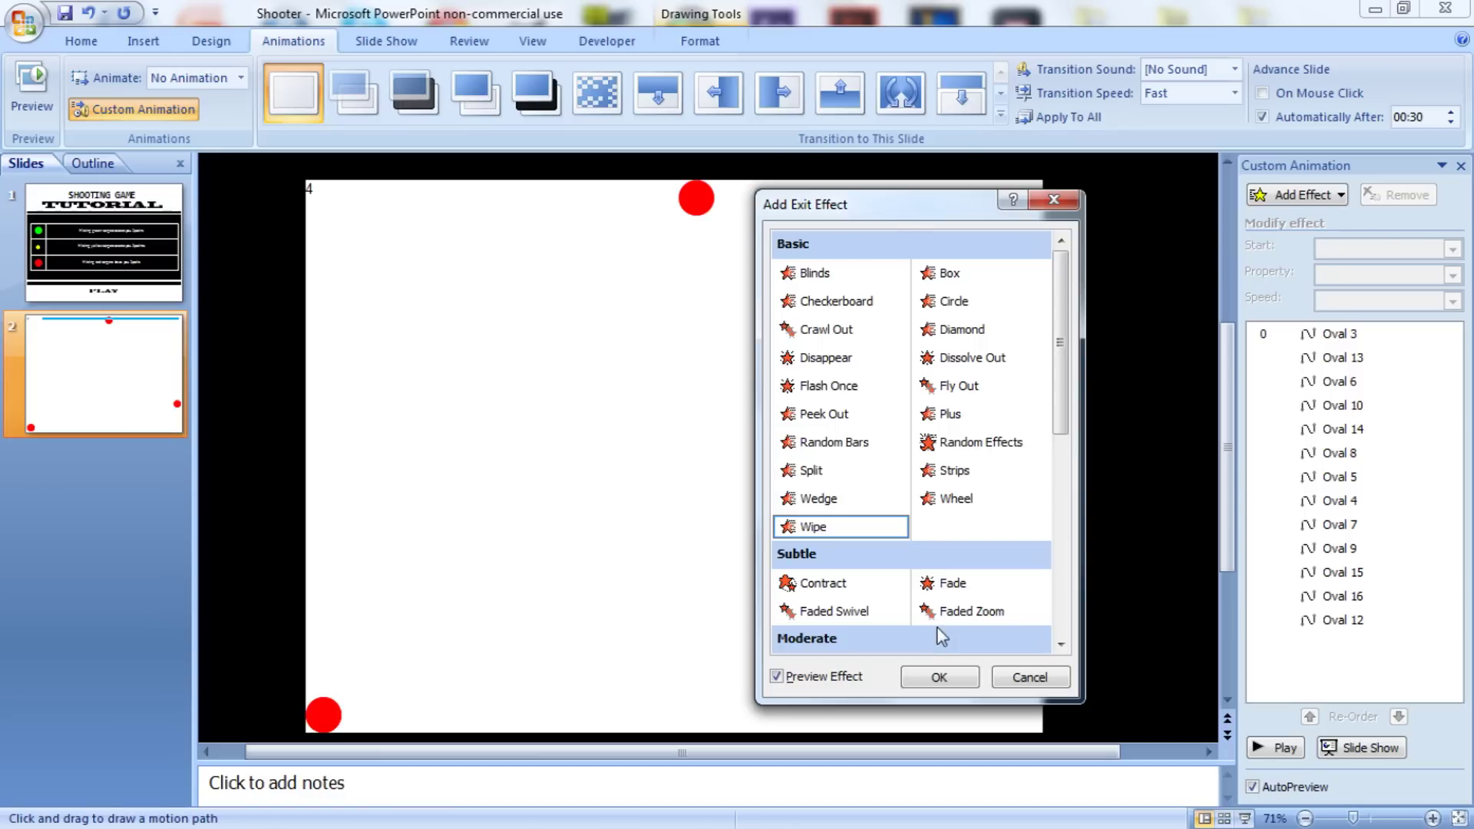
{"action": "left_click", "coordinate": [941, 682]}
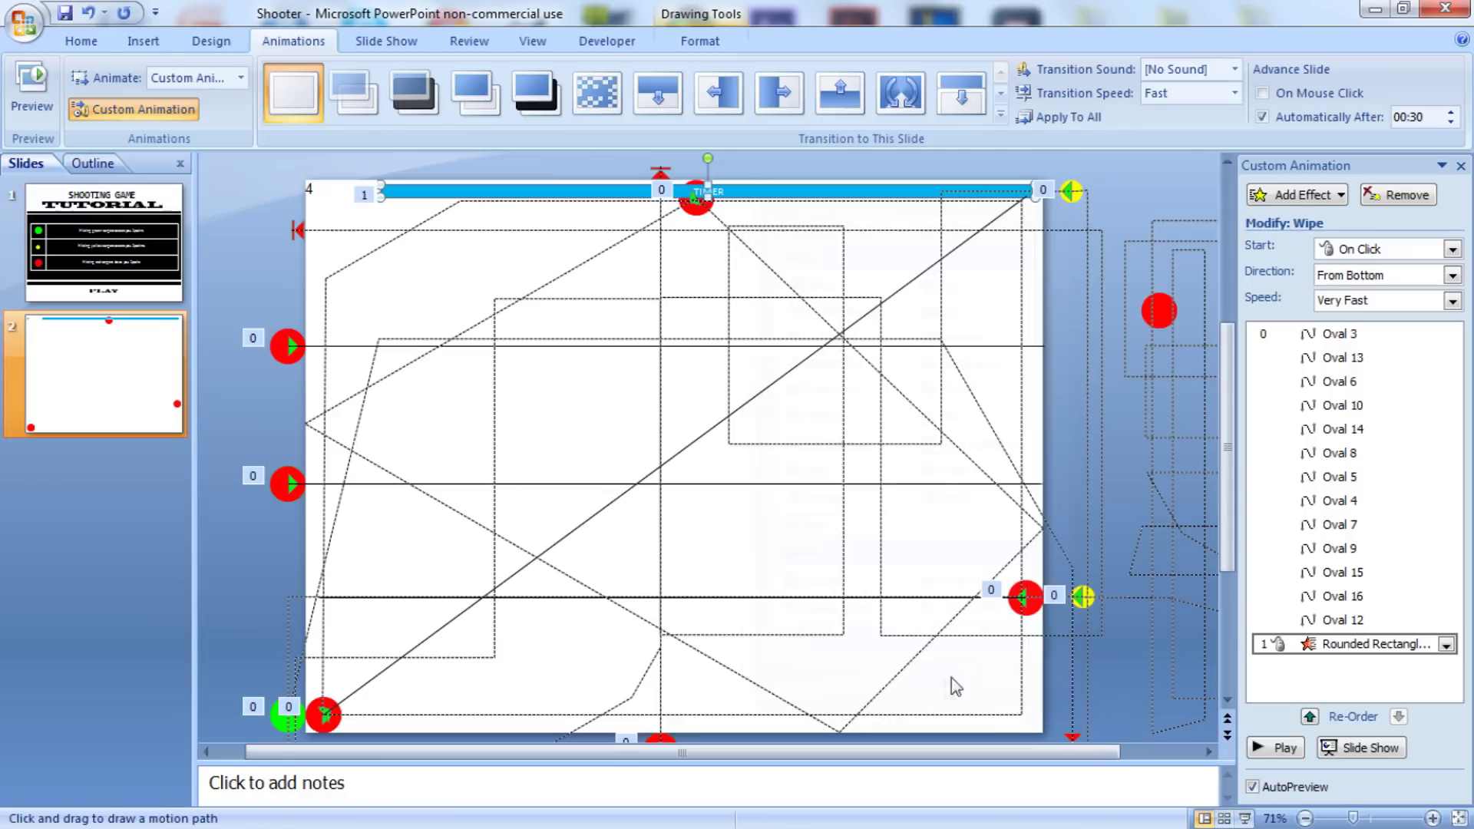
{"action": "left_click", "coordinate": [1426, 284]}
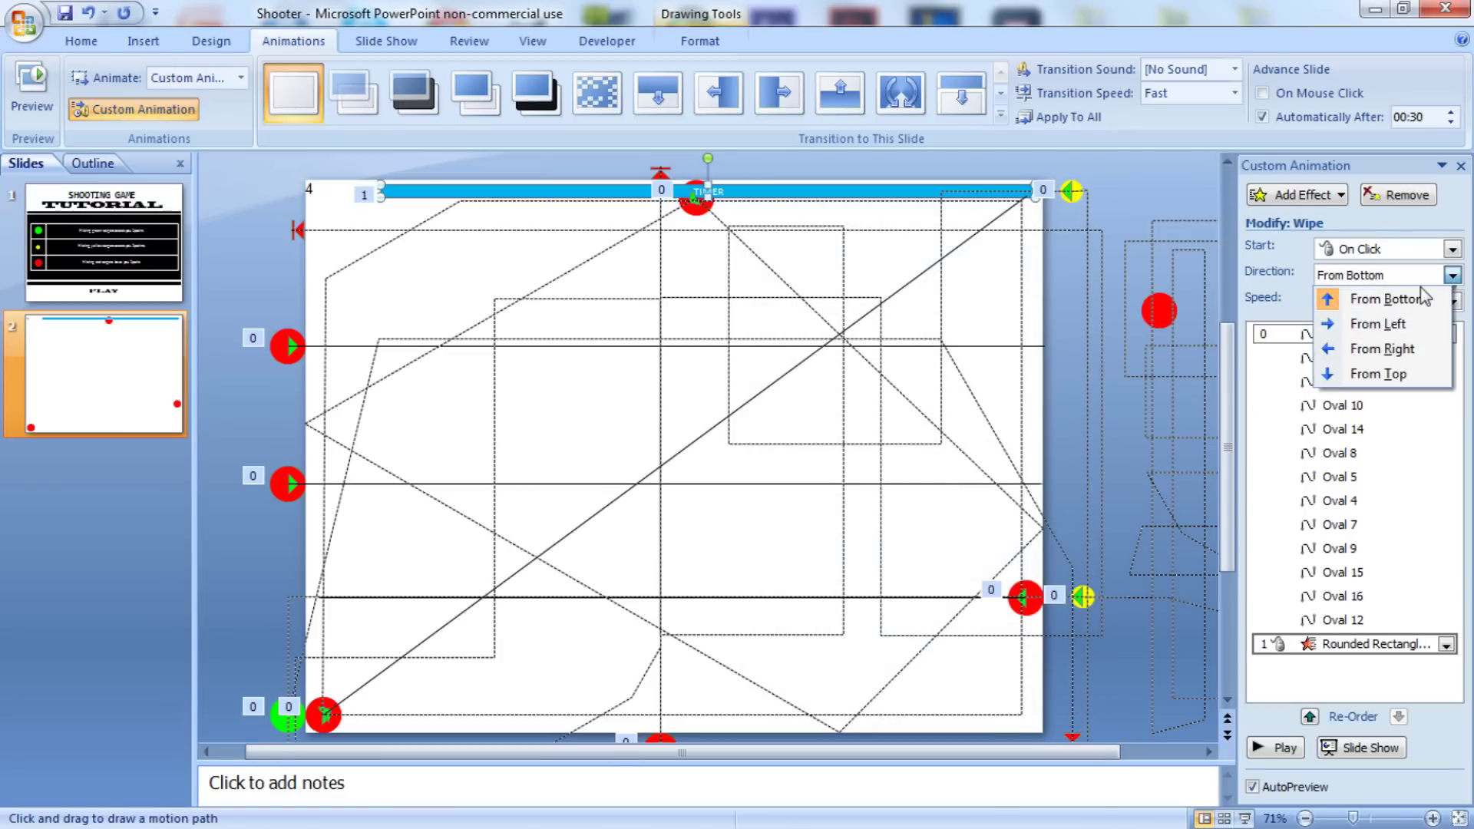
{"action": "left_click", "coordinate": [1415, 347]}
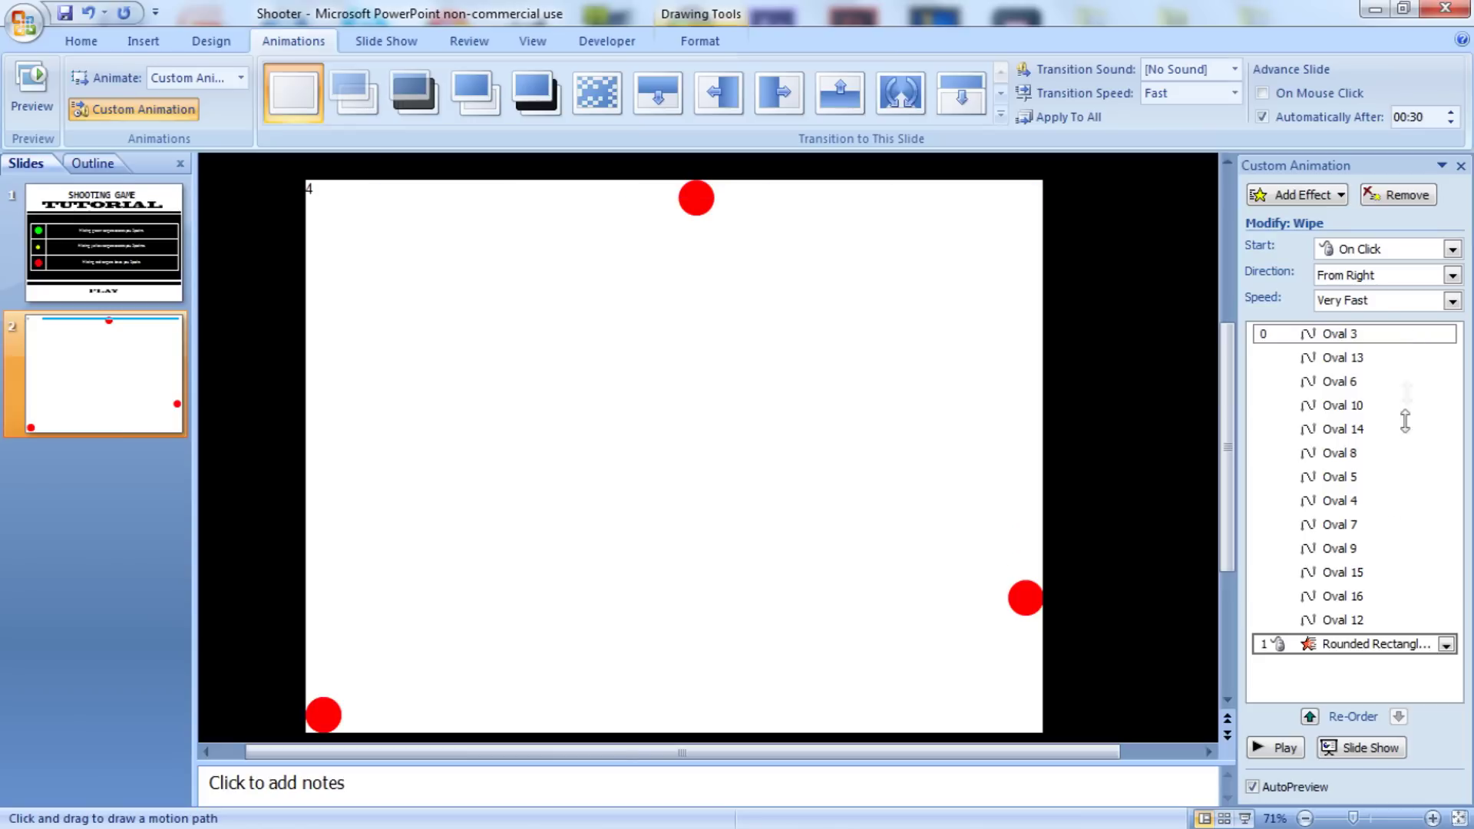
Step: Set the TIMER wipe to start With Previous with a 30-second duration
{"action": "right_click", "coordinate": [1343, 641]}
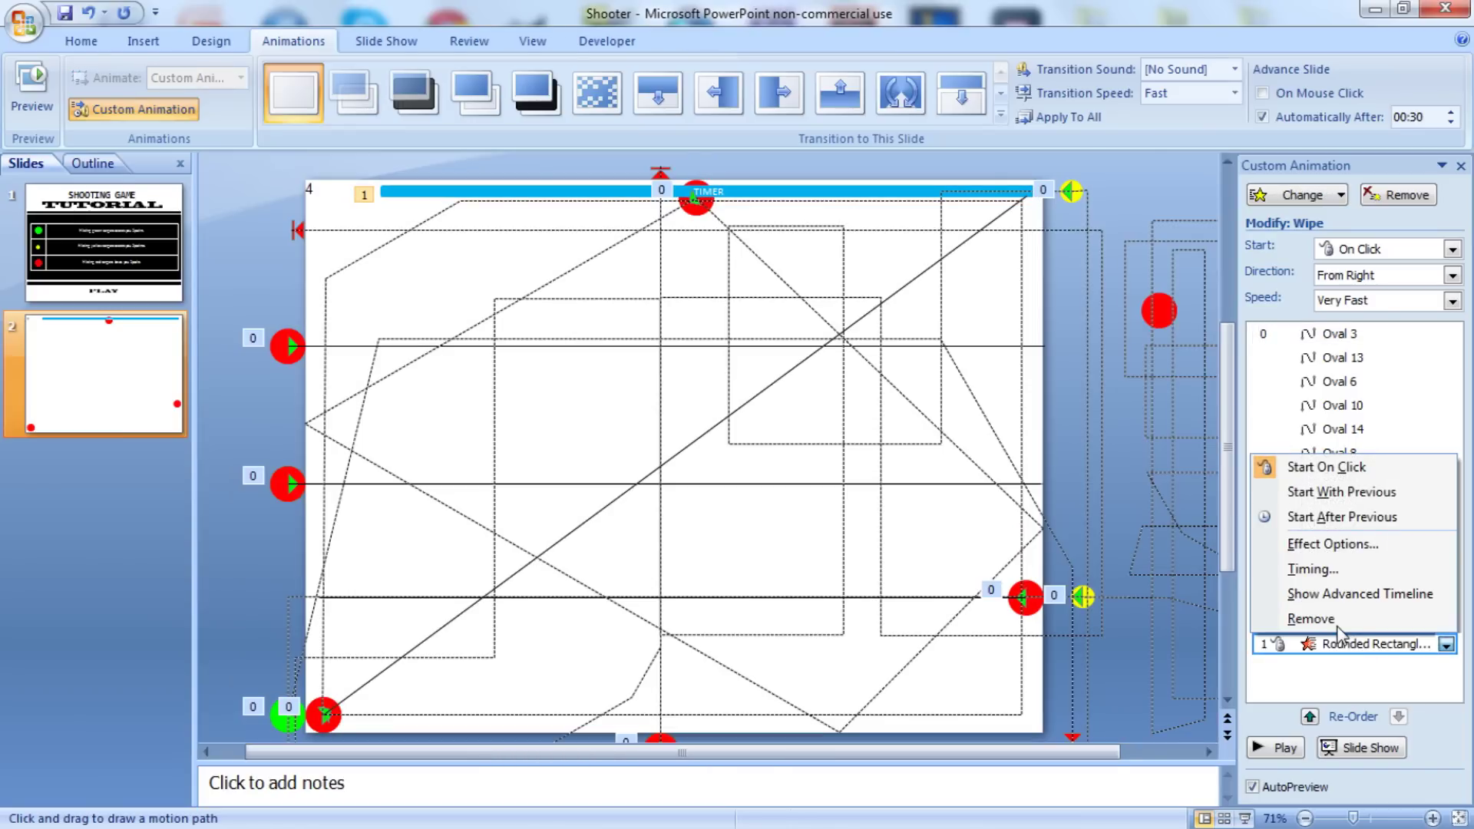
{"action": "left_click", "coordinate": [1319, 545]}
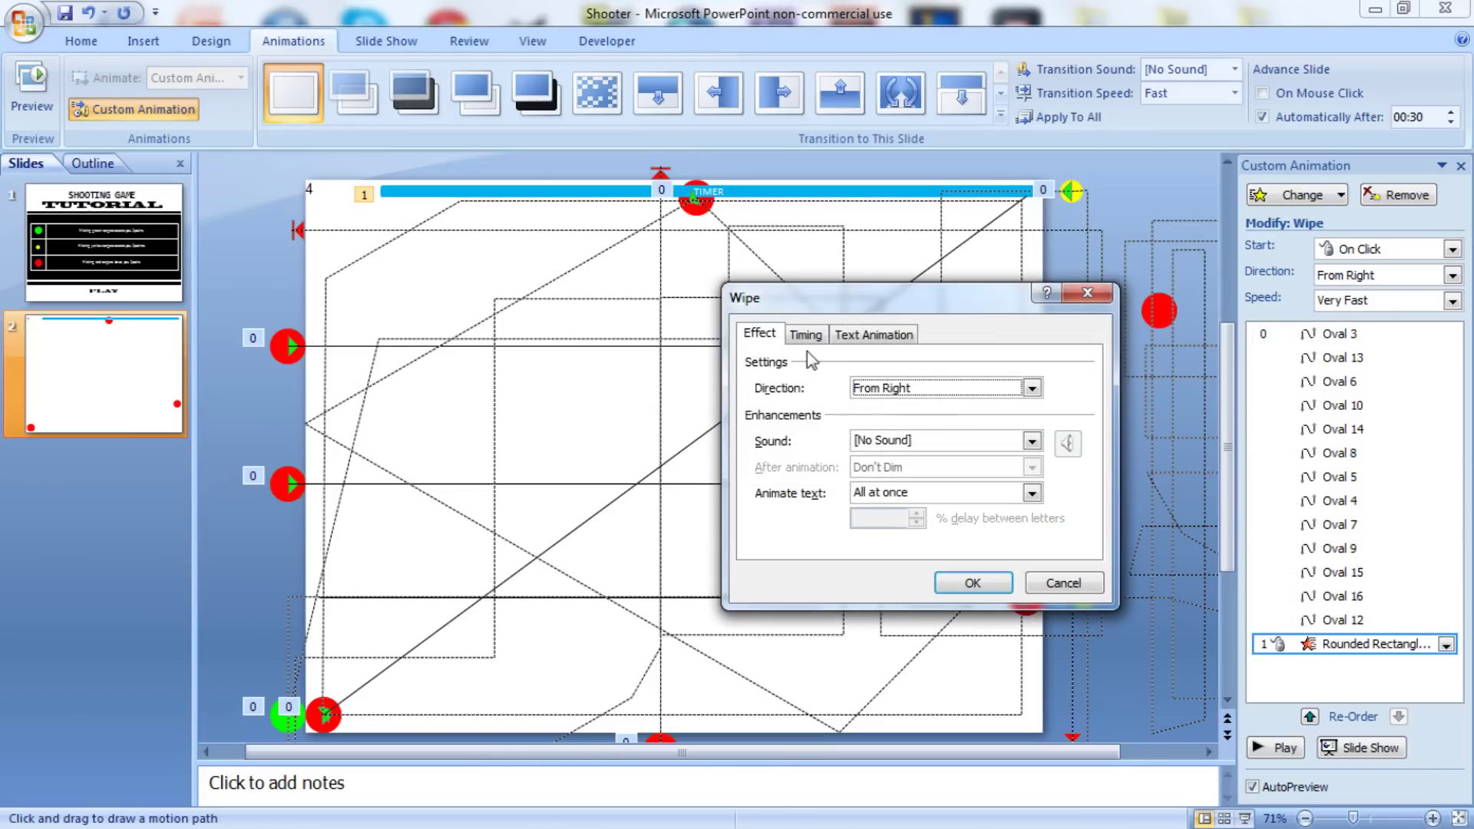
{"action": "left_click", "coordinate": [809, 338]}
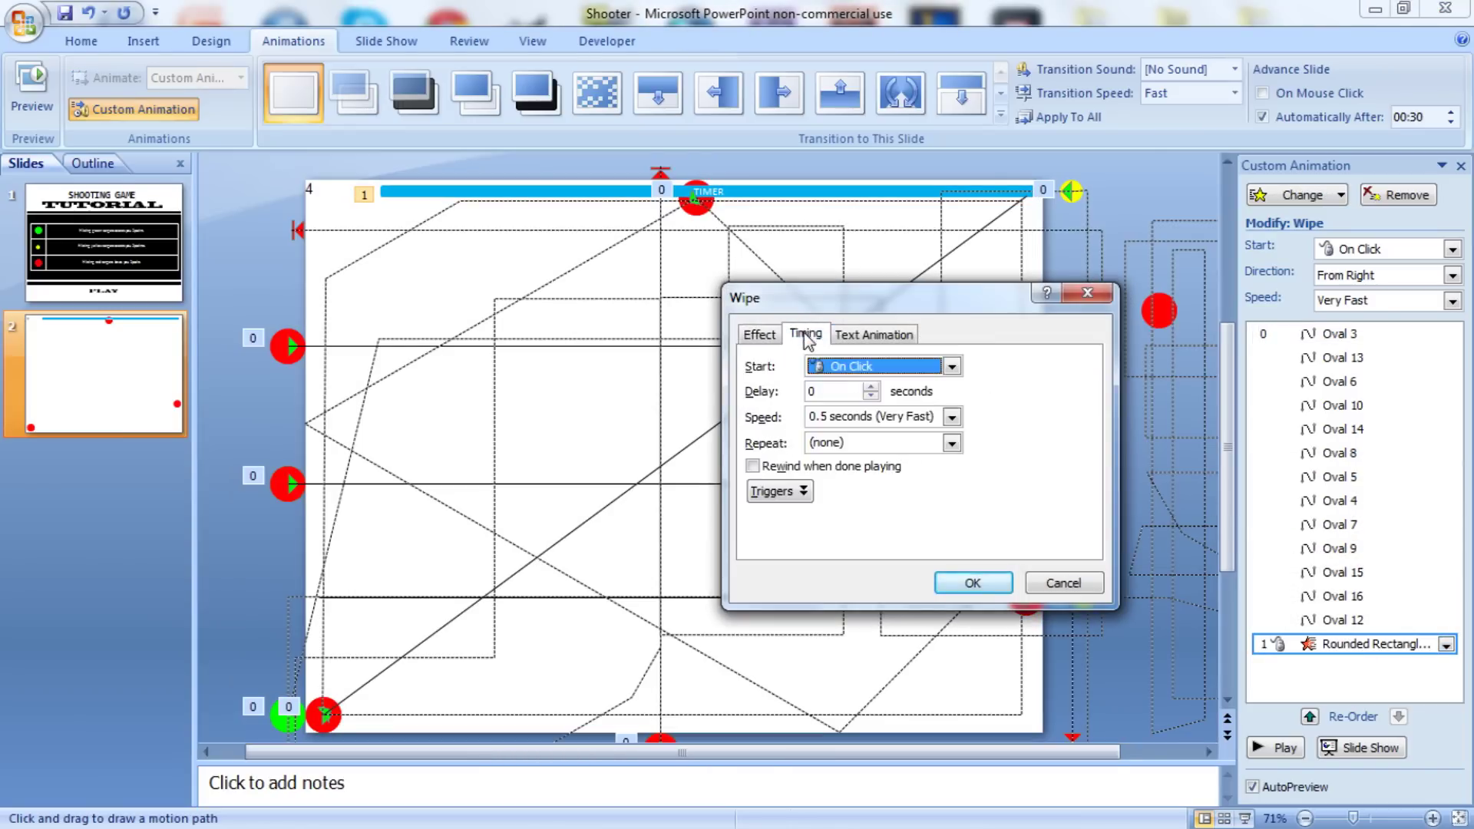
{"action": "left_click", "coordinate": [906, 366]}
{"action": "left_click", "coordinate": [873, 404]}
{"action": "key", "text": "Tab"}
{"action": "key", "text": "Tab"}
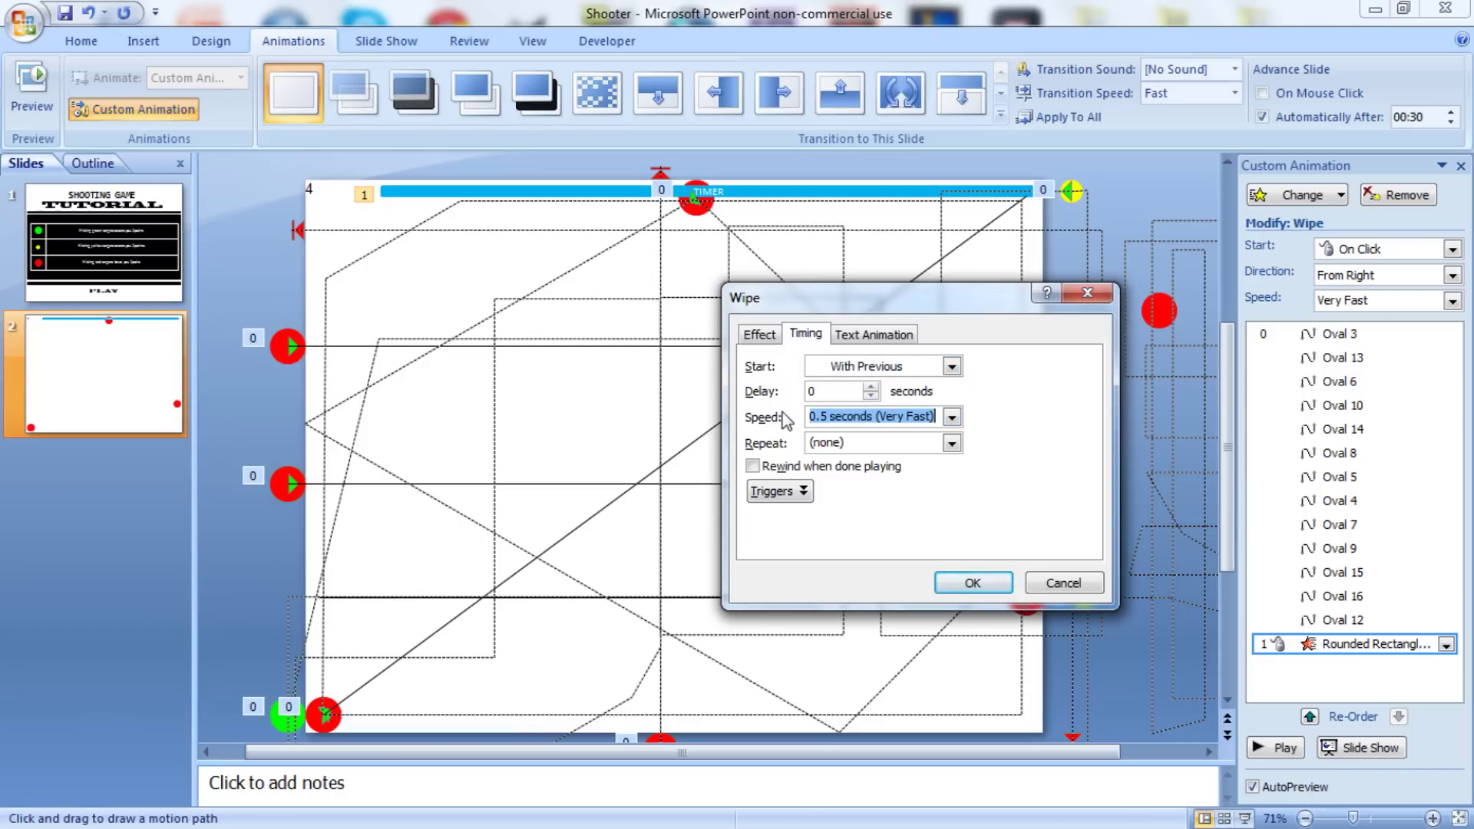
{"action": "type", "text": "30"}
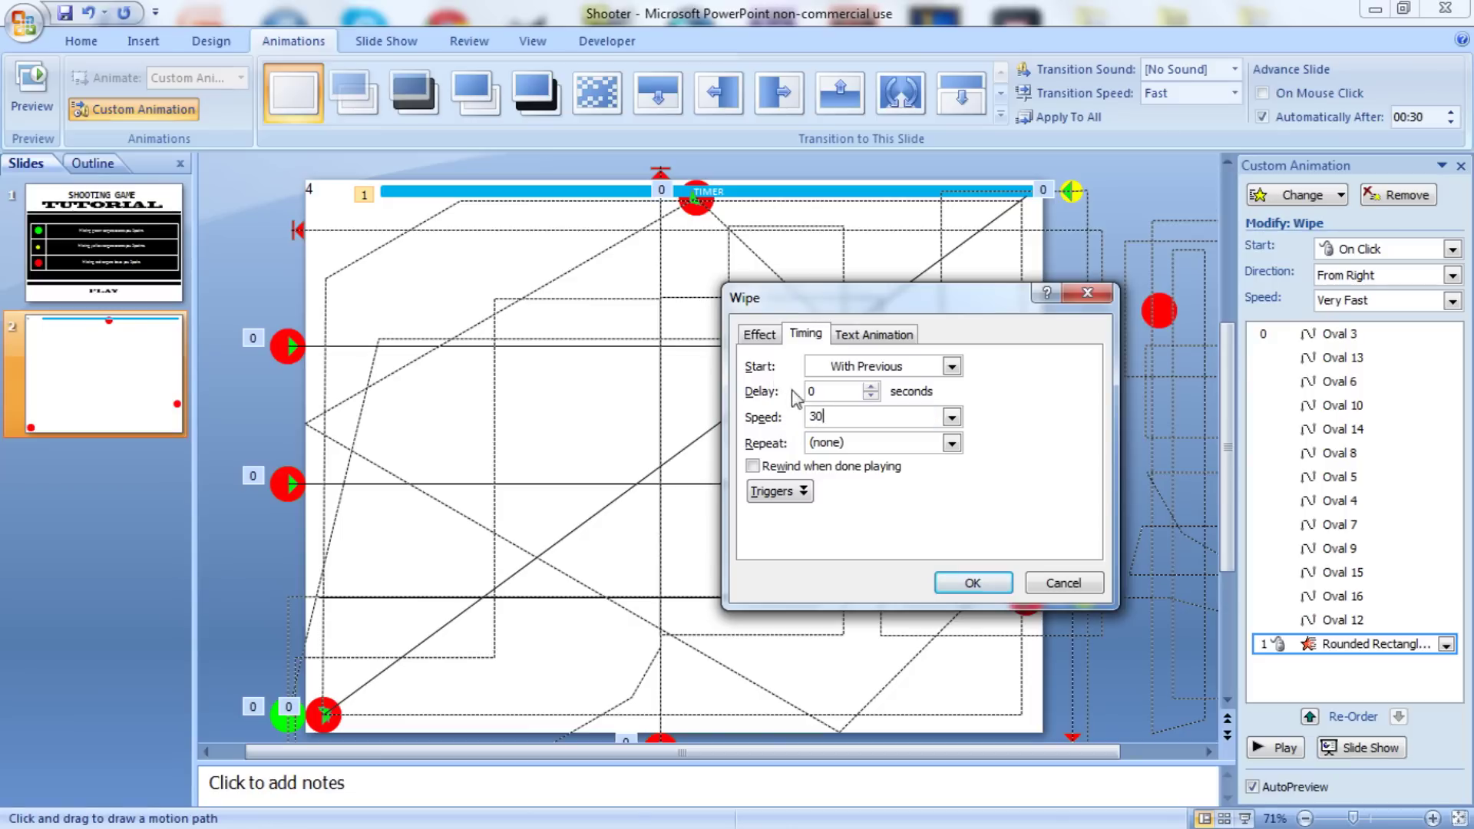
{"action": "key", "text": "Return"}
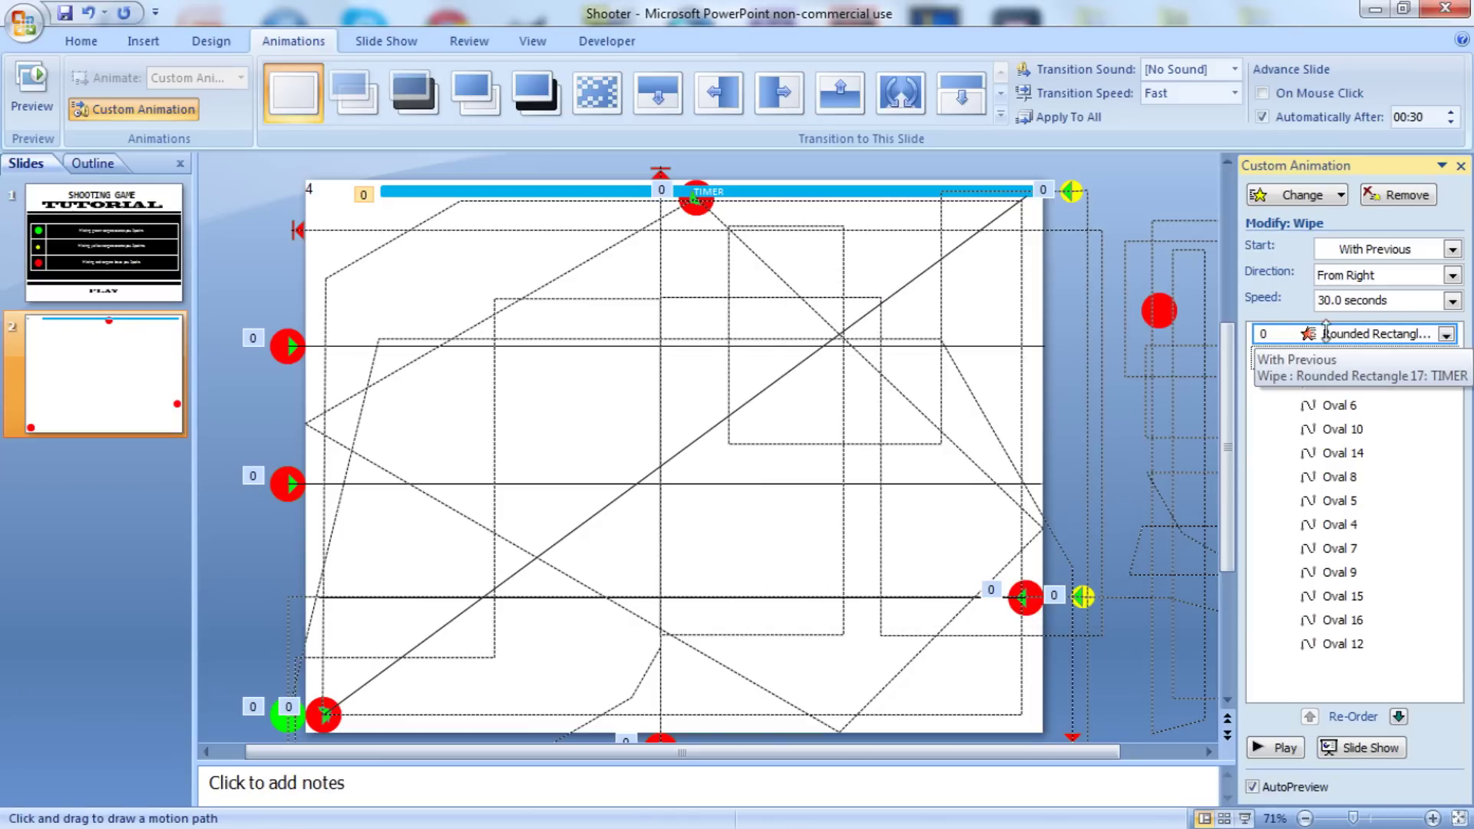
{"action": "left_click", "coordinate": [1446, 335]}
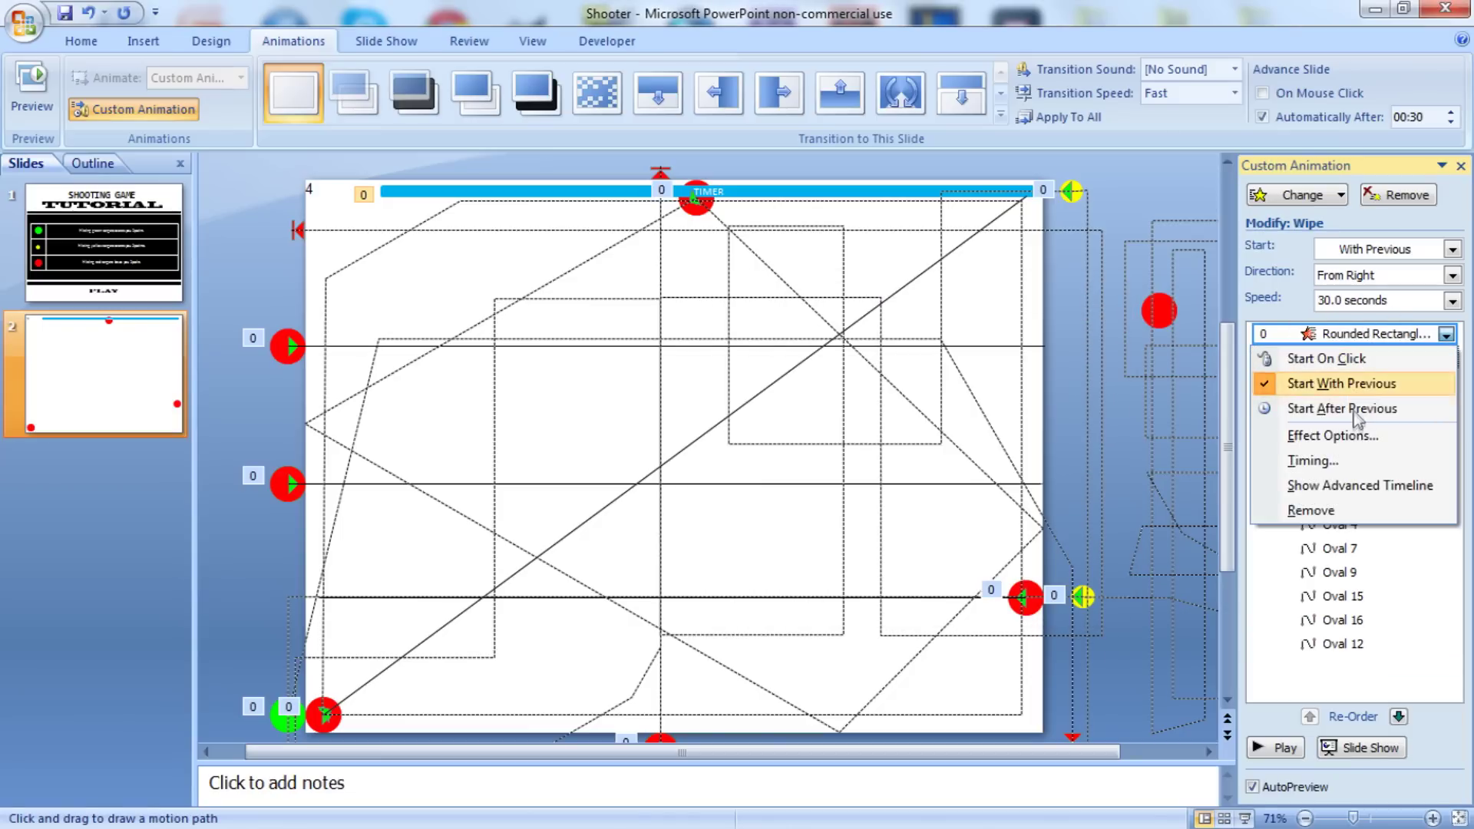
{"action": "left_click", "coordinate": [1349, 460]}
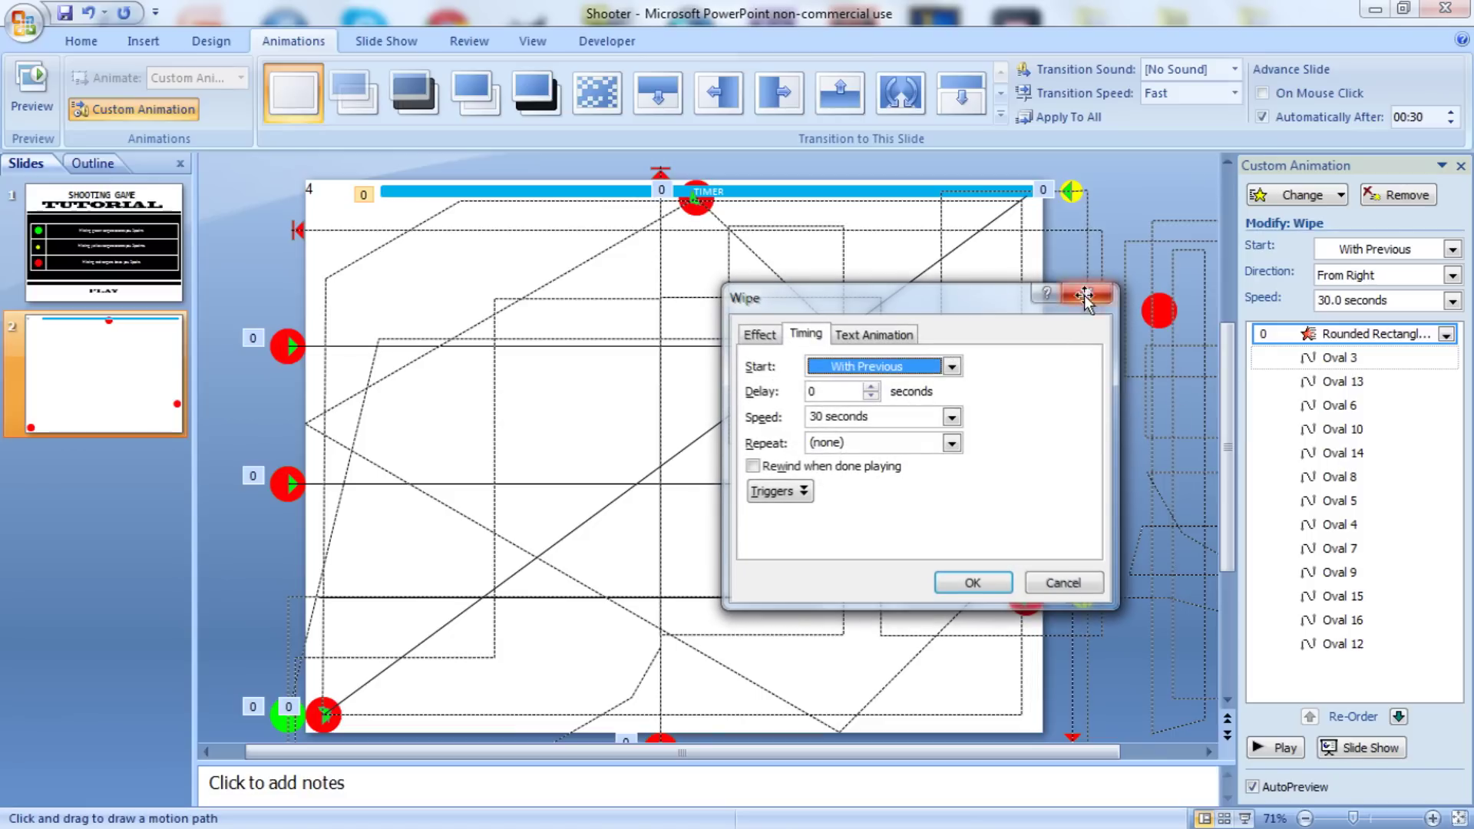
{"action": "left_click", "coordinate": [1117, 282]}
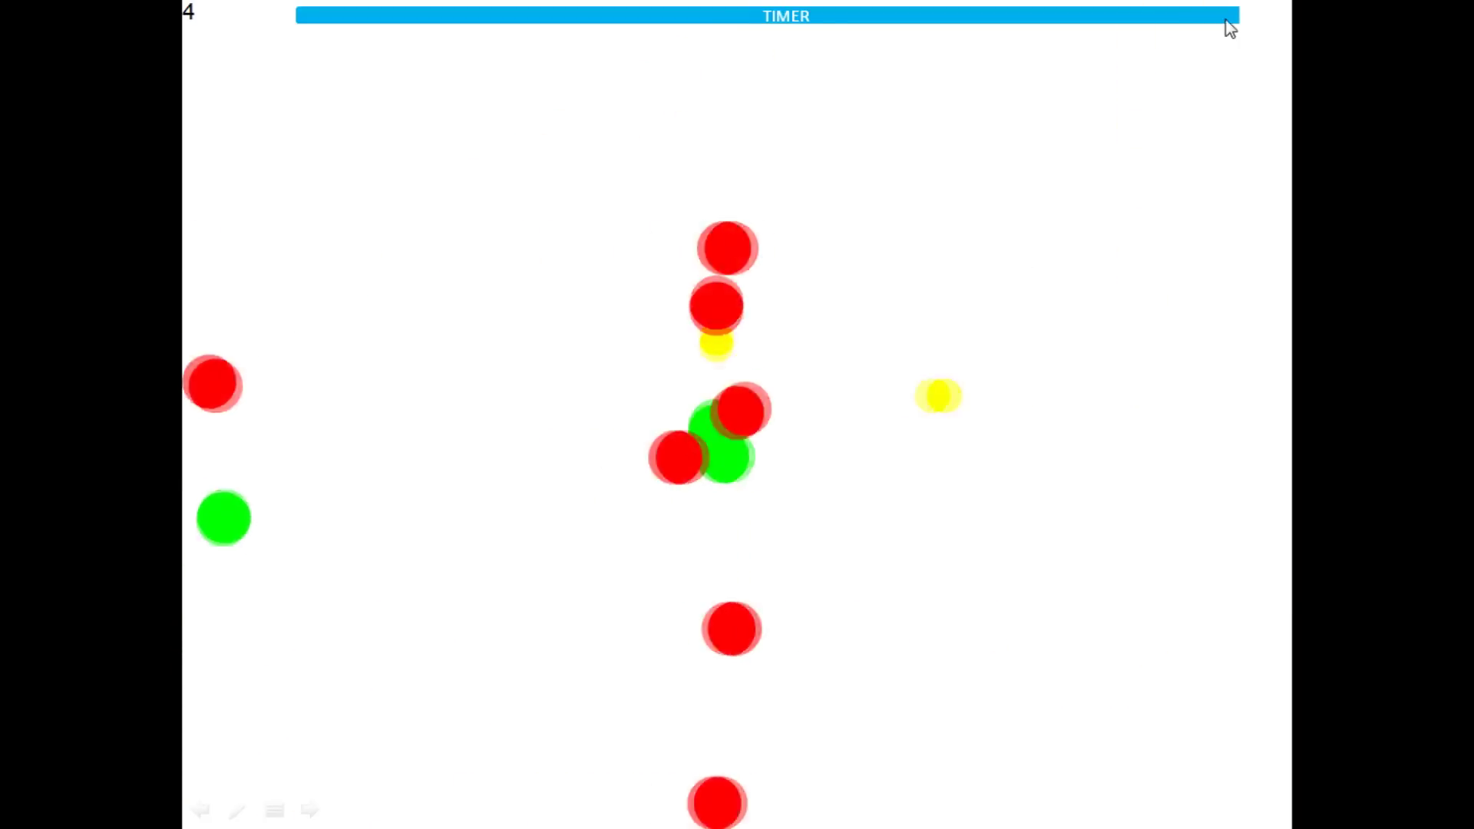
Step: Shoot two moving green targets during the timed test game
{"action": "left_click", "coordinate": [527, 239]}
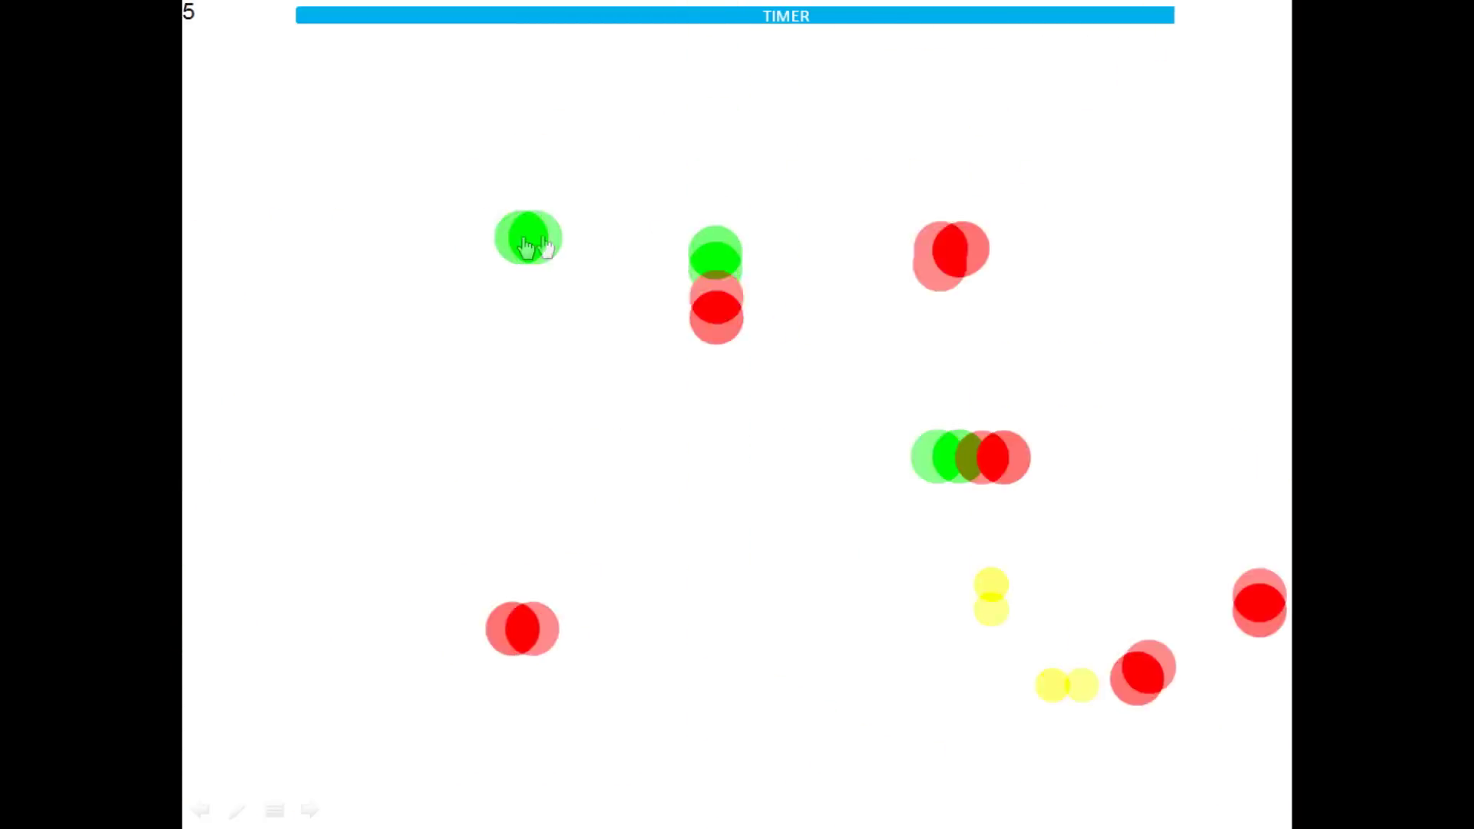
{"action": "left_click", "coordinate": [699, 265]}
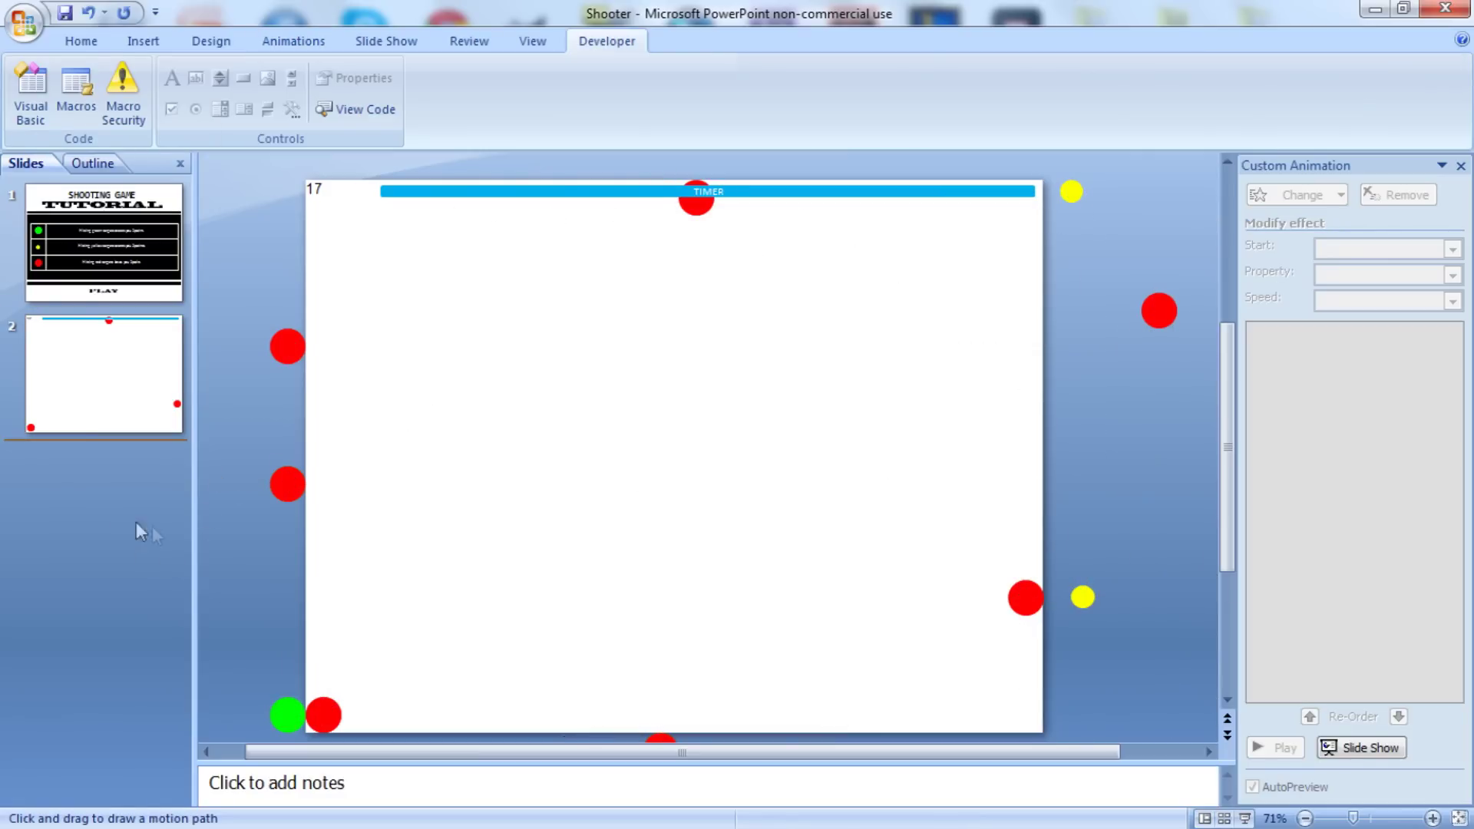
Step: Insert a new blank slide 3 after slide 2, deleting its placeholders
{"action": "left_click", "coordinate": [85, 523]}
{"action": "left_click", "coordinate": [86, 463]}
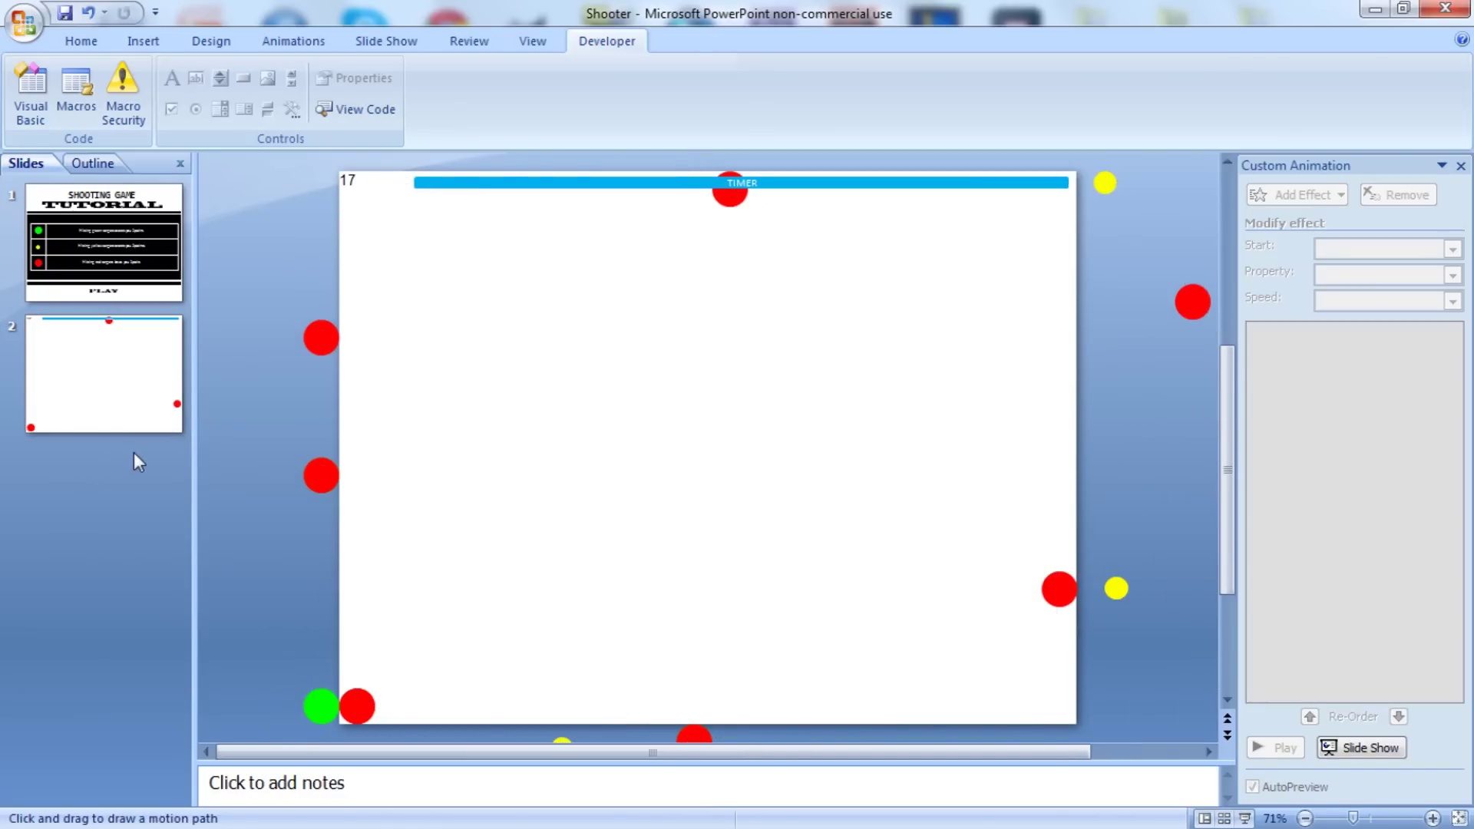
{"action": "key", "text": "Return"}
{"action": "left_click_drag", "start_coordinate": [322, 162], "coordinate": [1109, 720]}
{"action": "key", "text": "Delete"}
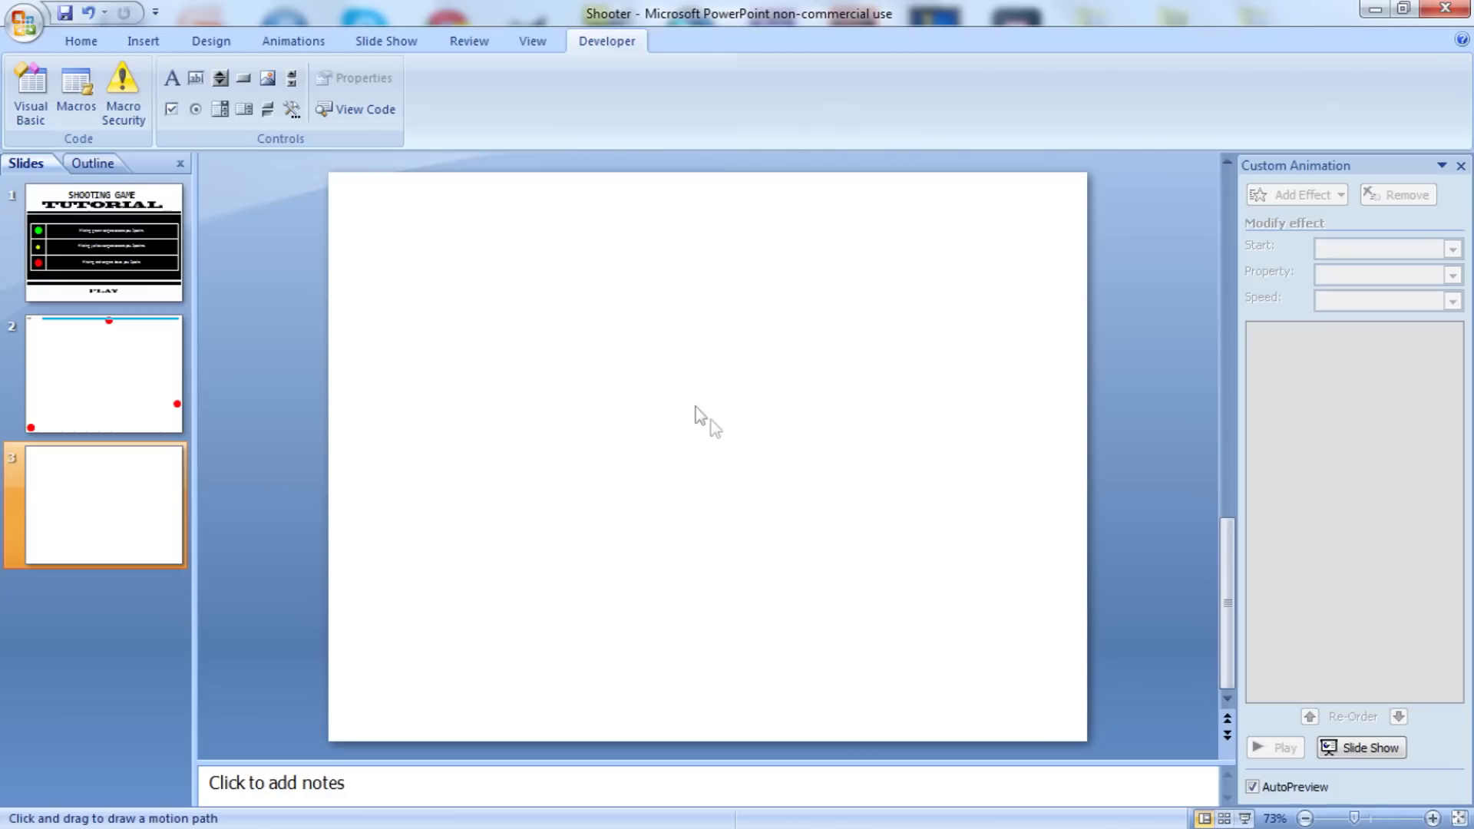
Step: Draw a rectangle near the top of slide 3 to hold the CLICK TO VIEW YOUR SCORE: text
{"action": "left_click", "coordinate": [79, 42]}
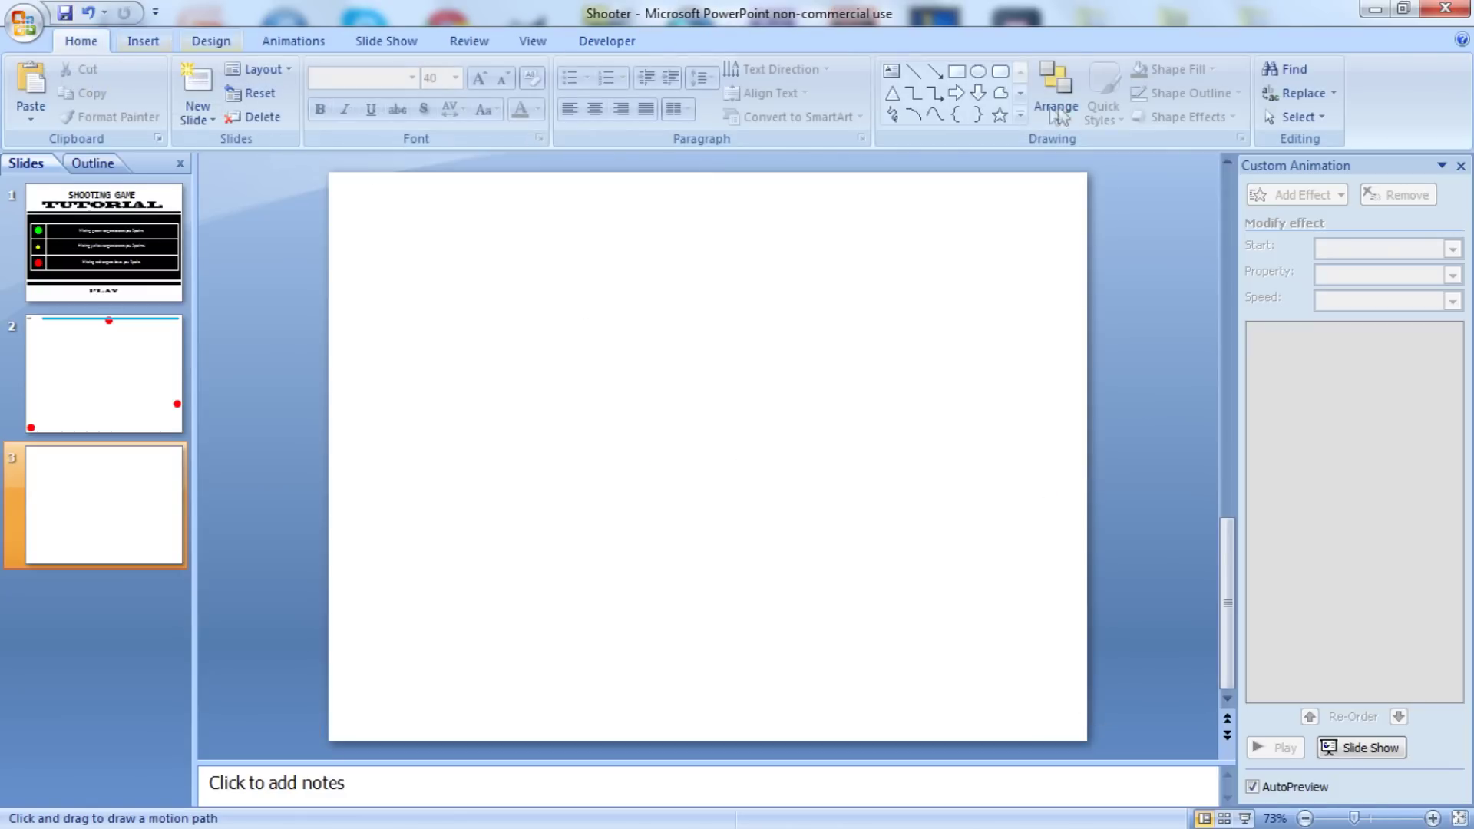
{"action": "left_click", "coordinate": [957, 72]}
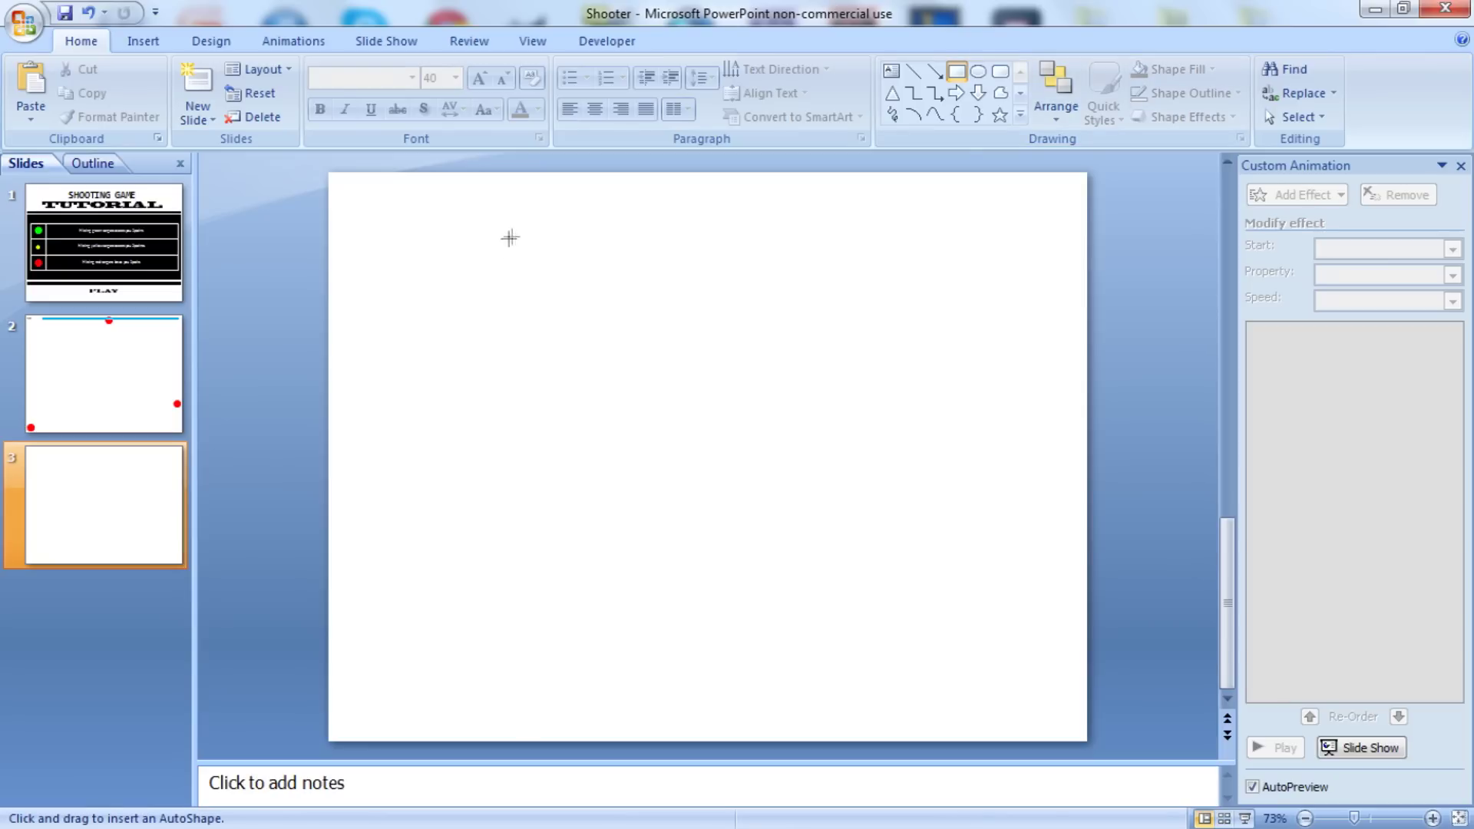
{"action": "mouse_move", "coordinate": [507, 279]}
{"action": "left_mouse_down"}
{"action": "mouse_move", "coordinate": [724, 359]}
{"action": "mouse_move", "coordinate": [878, 386]}
{"action": "left_mouse_up"}
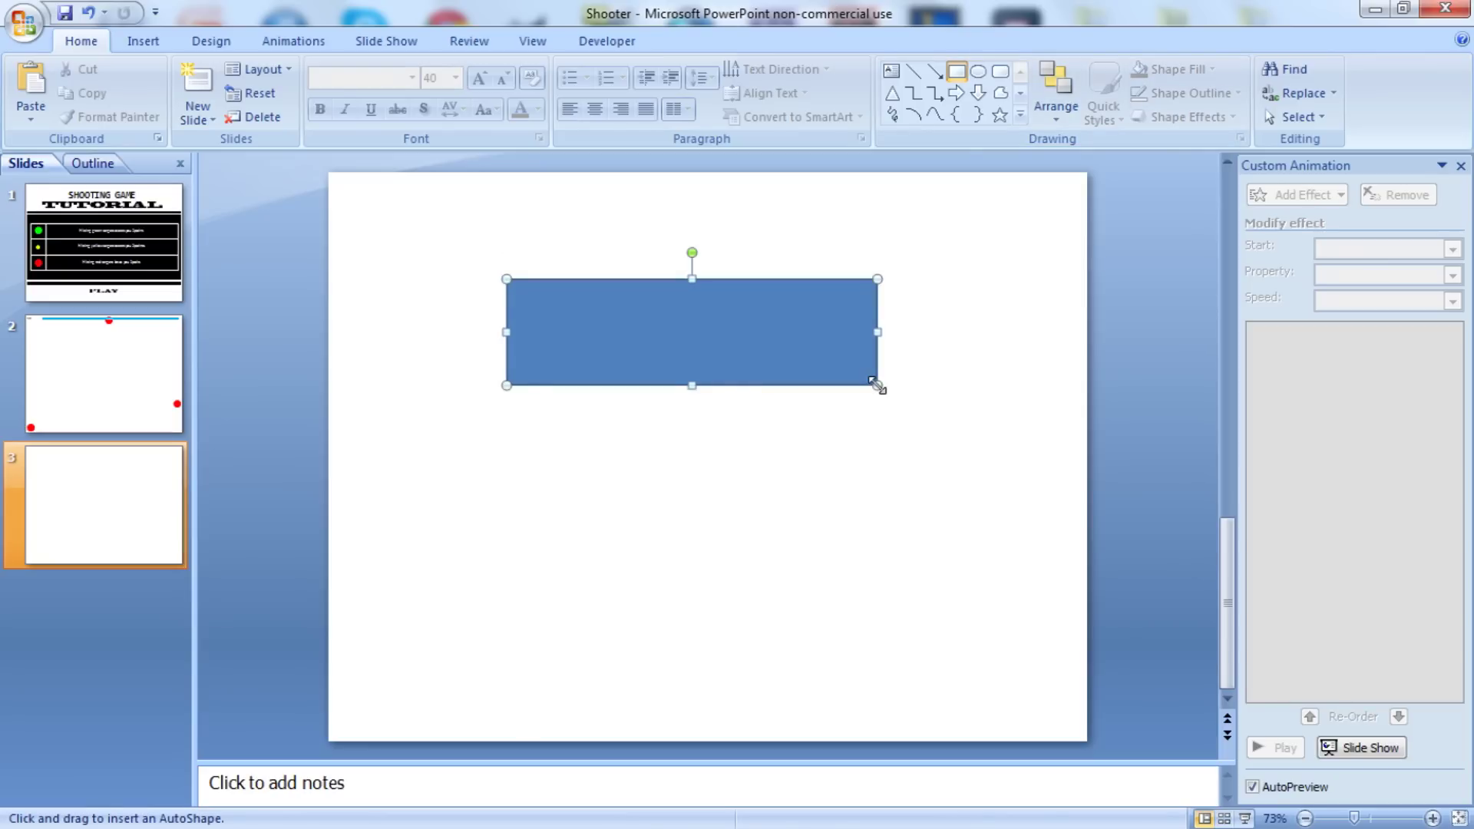
{"action": "left_click", "coordinate": [1168, 69]}
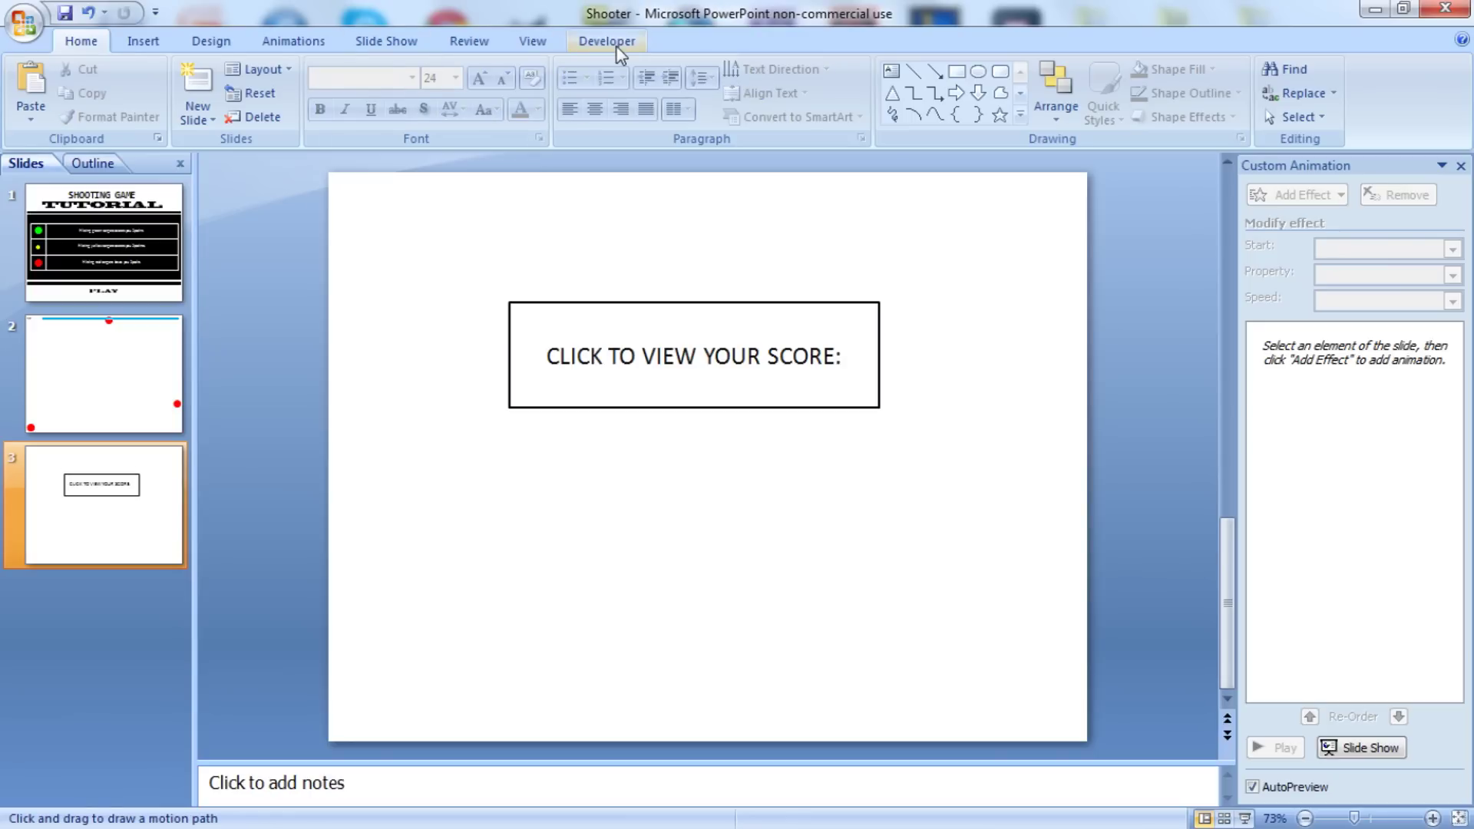
{"action": "left_click", "coordinate": [607, 42]}
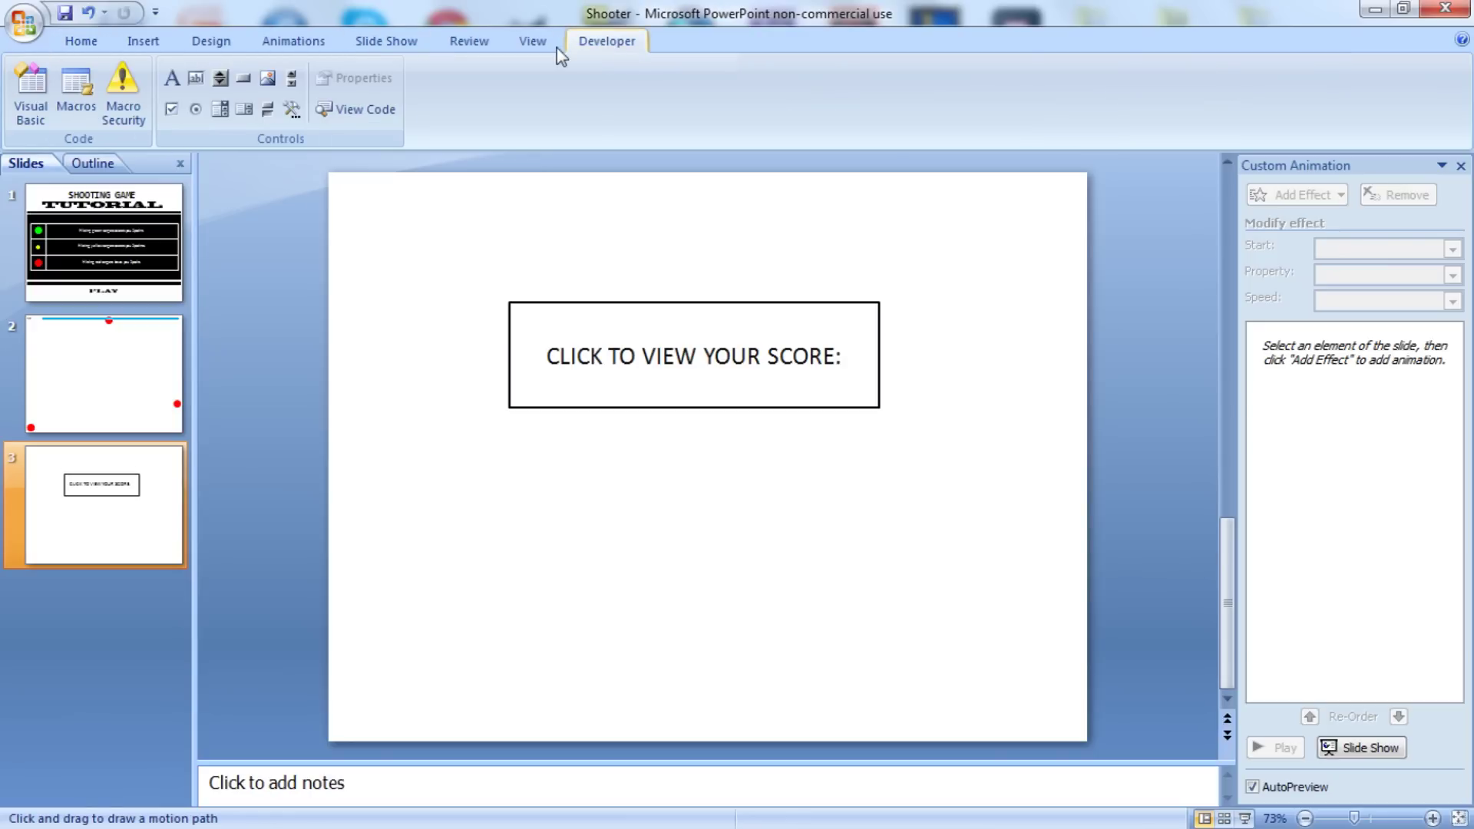
Step: Draw a label control below the score box, clear its caption and set its Arial font to 48 point
{"action": "left_click", "coordinate": [183, 78]}
{"action": "left_click_drag", "start_coordinate": [629, 408], "coordinate": [764, 487]}
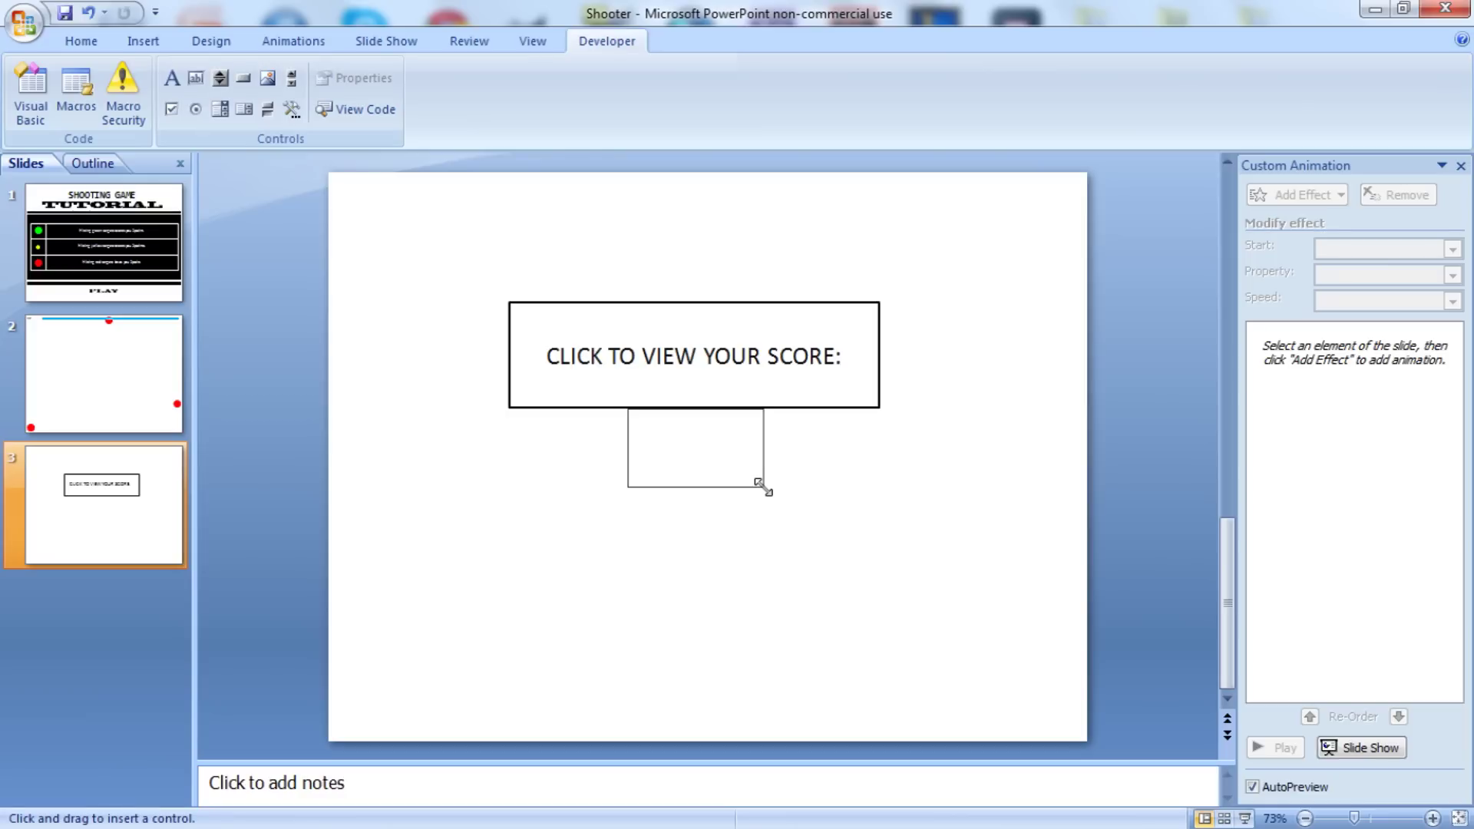
{"action": "left_click", "coordinate": [355, 78]}
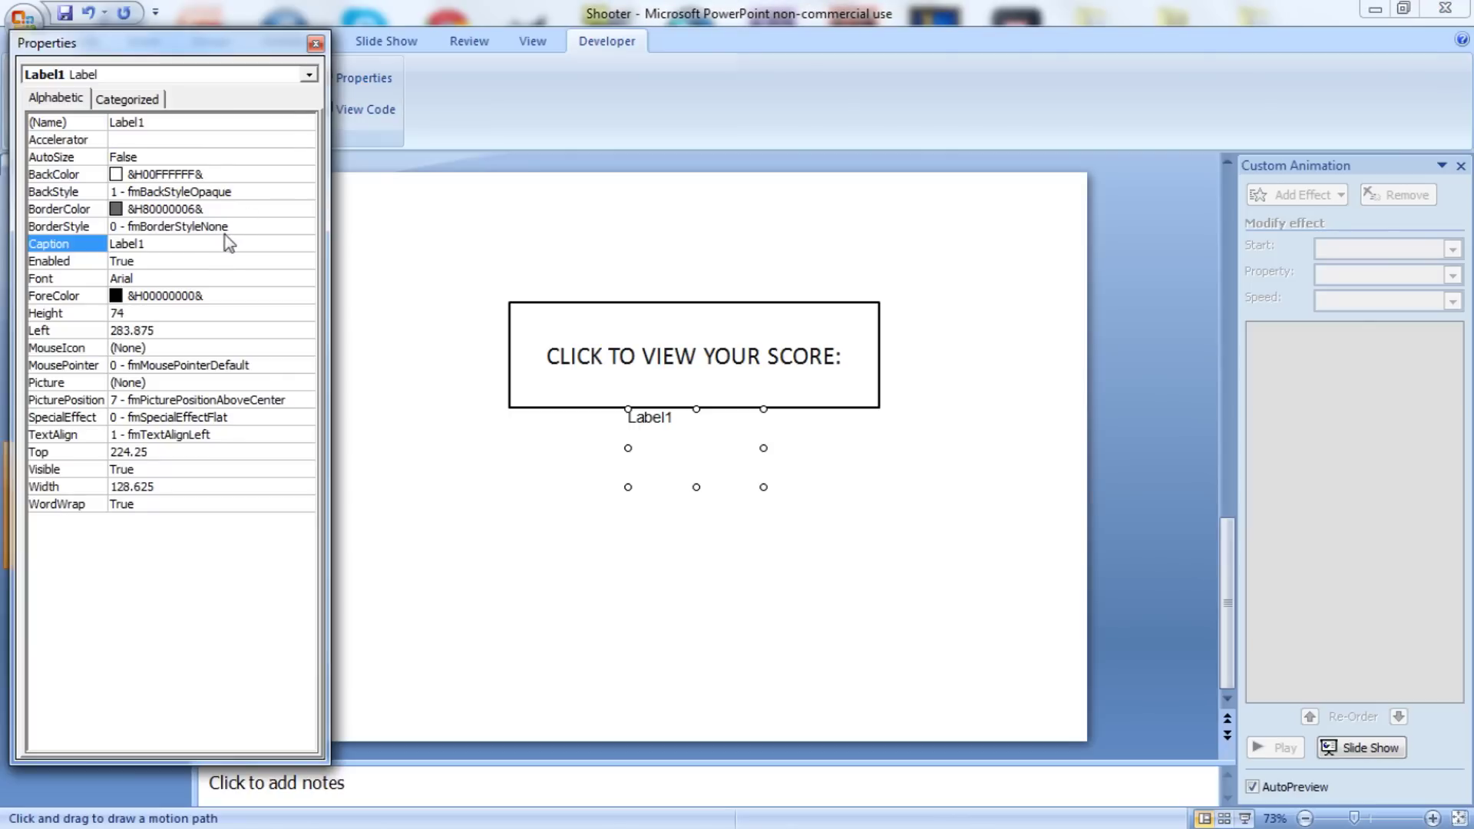
{"action": "left_click", "coordinate": [103, 245]}
{"action": "key", "text": "BackSpace"}
{"action": "left_click", "coordinate": [230, 278]}
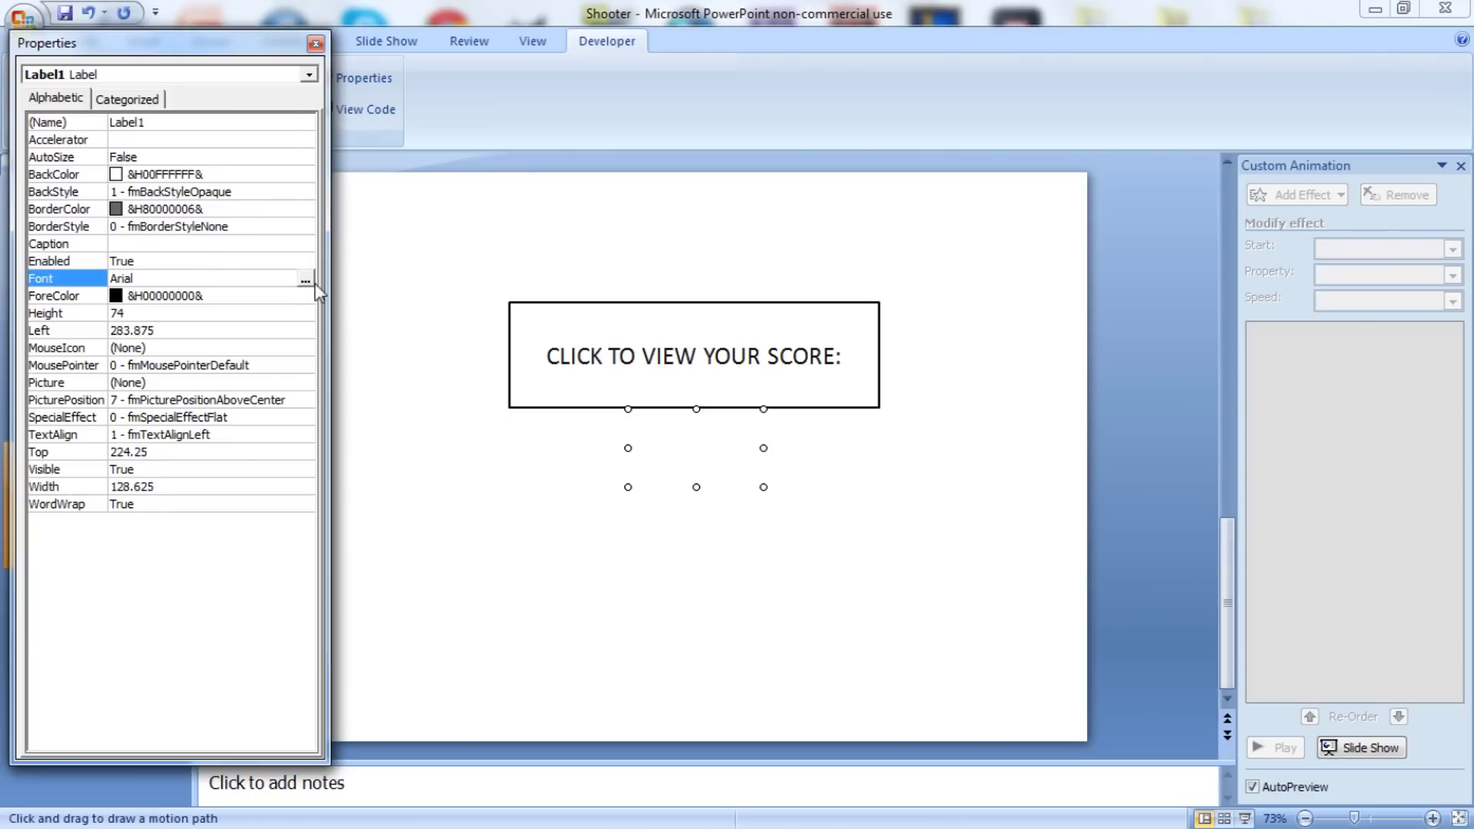
{"action": "left_click", "coordinate": [321, 278]}
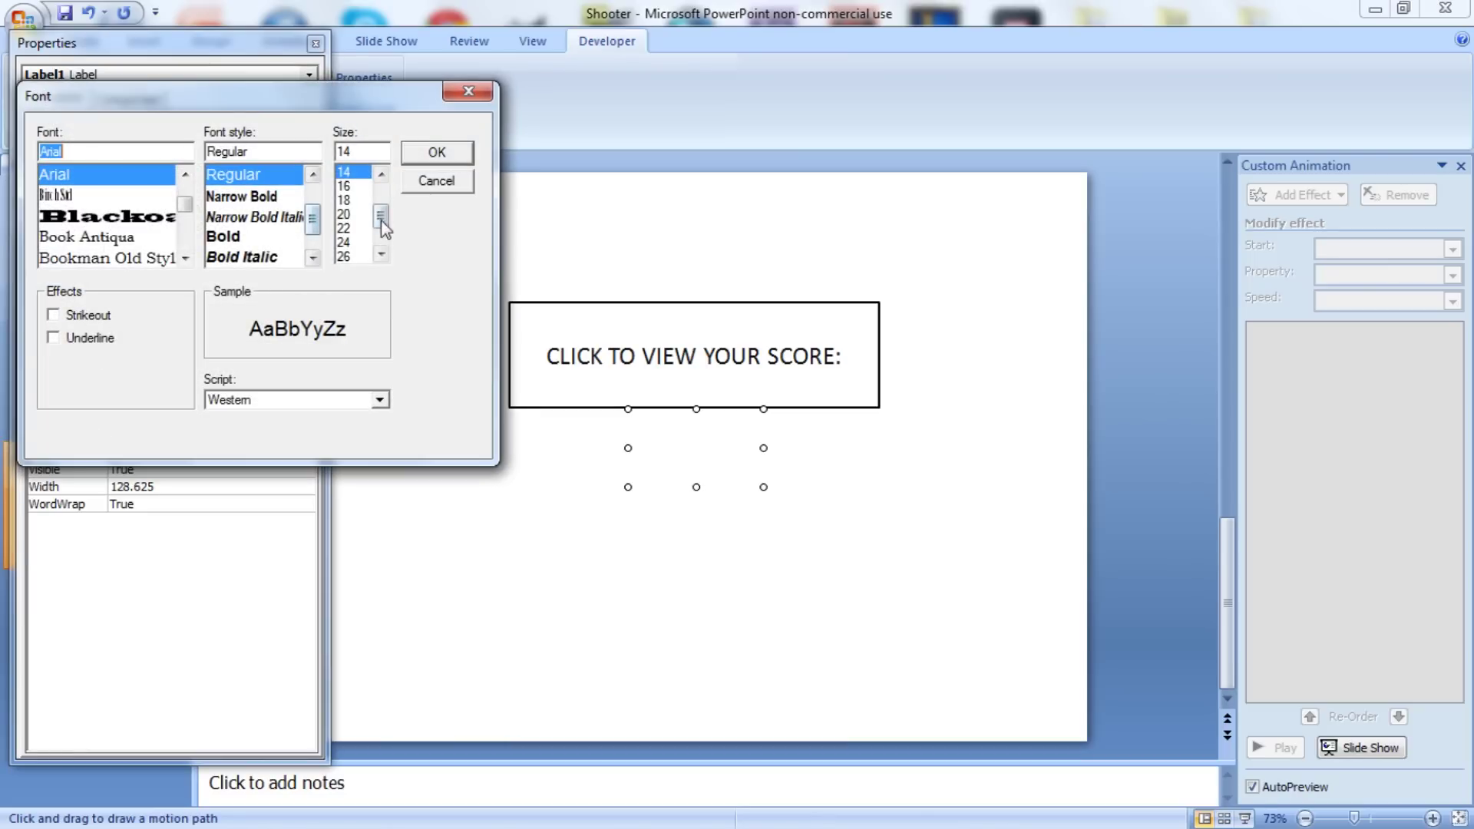
{"action": "scroll", "coordinate": [361, 222], "scroll_direction": "down", "scroll_amount": 2}
{"action": "left_click", "coordinate": [349, 256]}
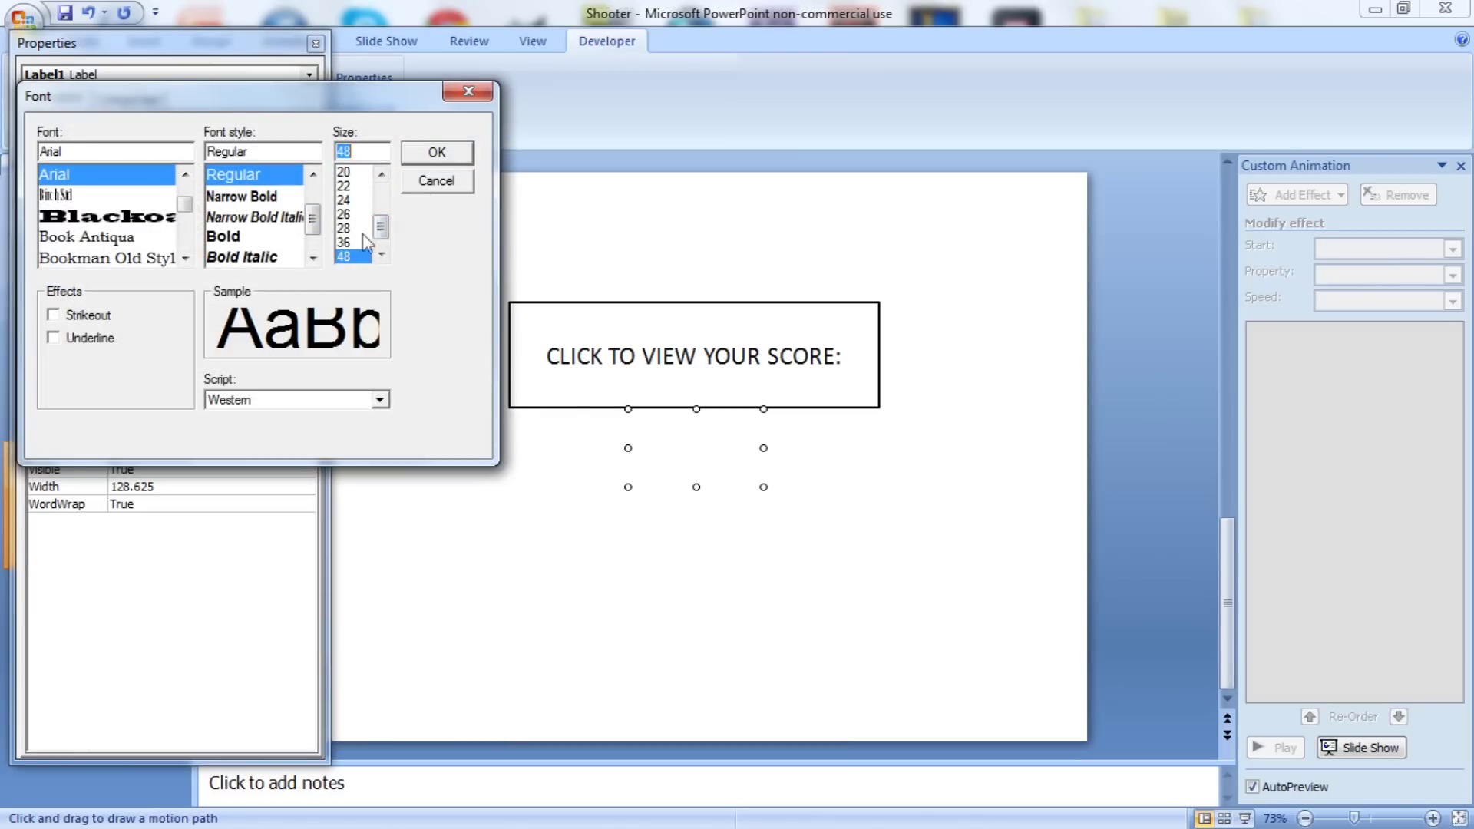
{"action": "left_click", "coordinate": [434, 152]}
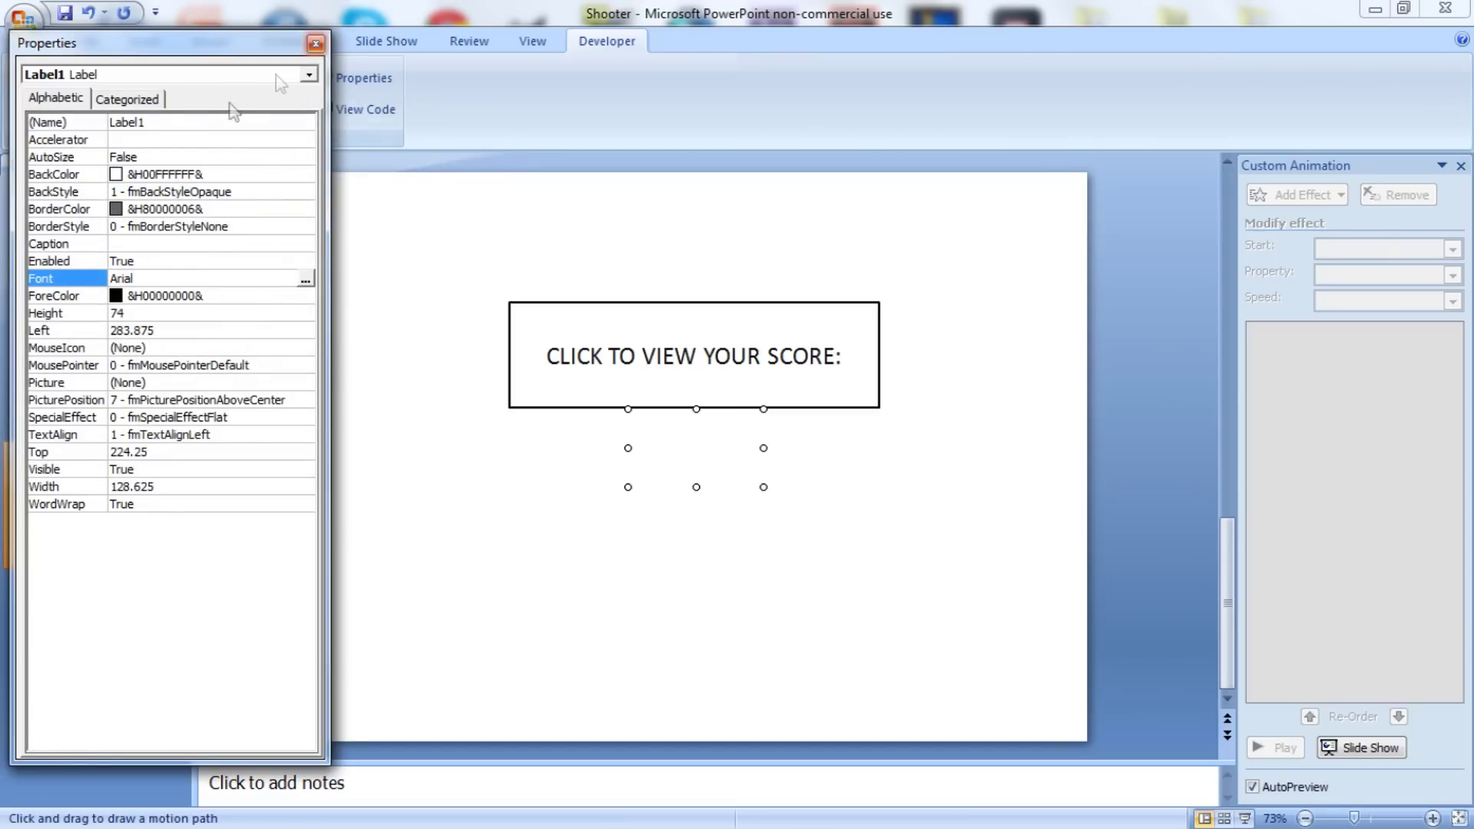
{"action": "left_click", "coordinate": [192, 123]}
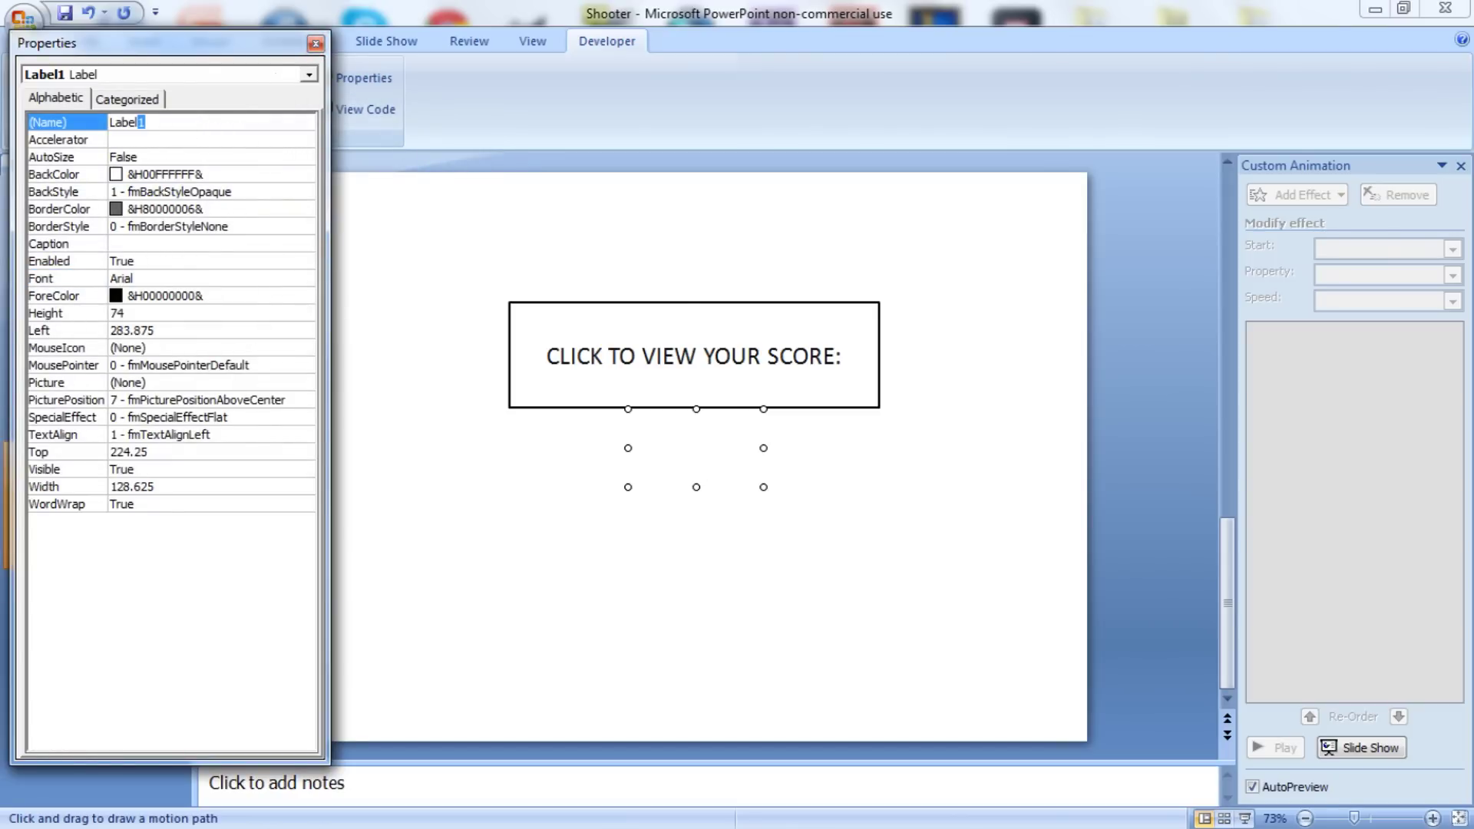
{"action": "left_click", "coordinate": [316, 43]}
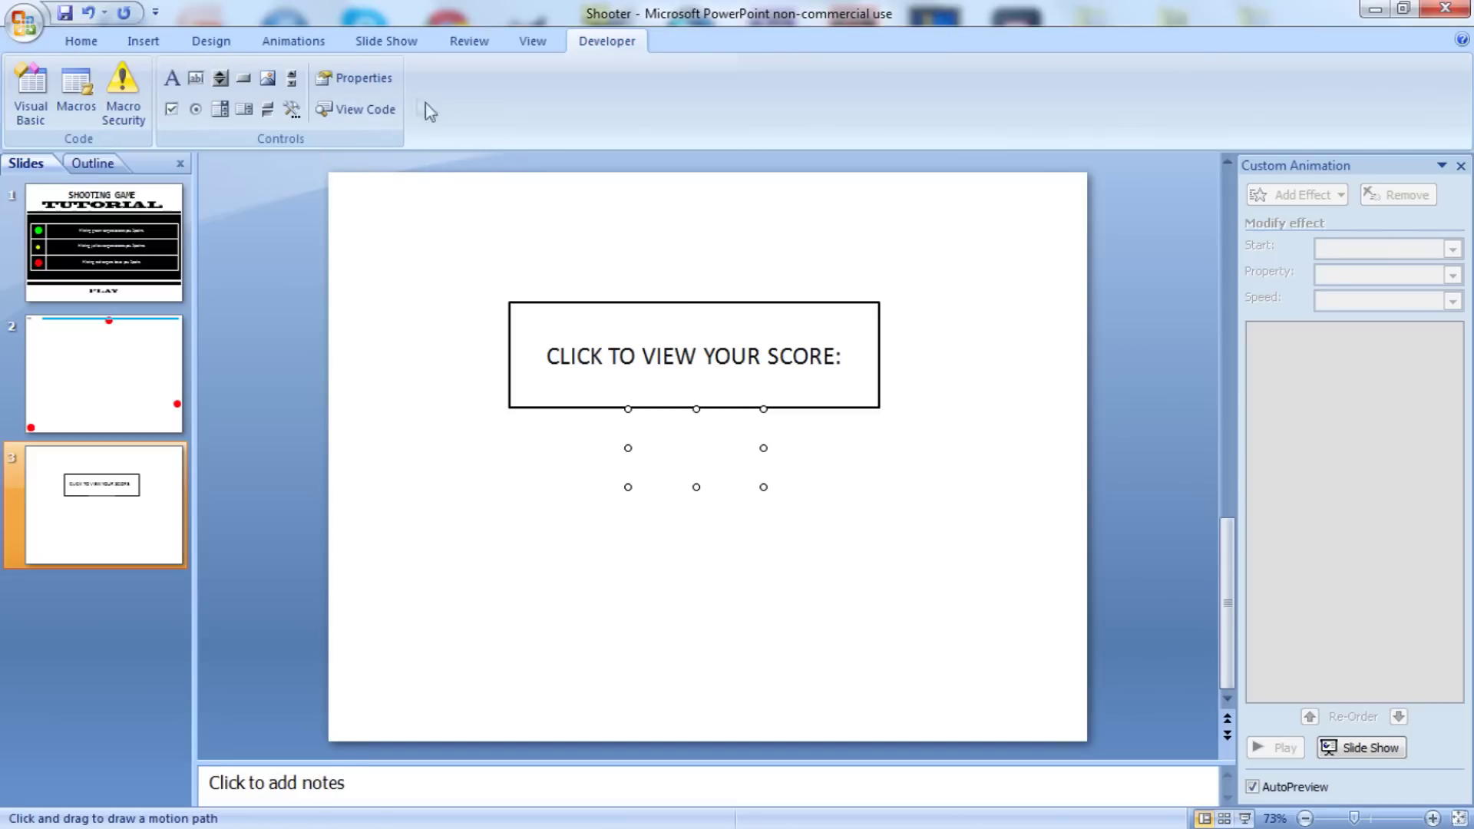
Step: Replace slide 3's code with a Score sub: Slide3.Label2.Caption = Slide2.Label1.Caption
{"action": "left_click", "coordinate": [374, 108]}
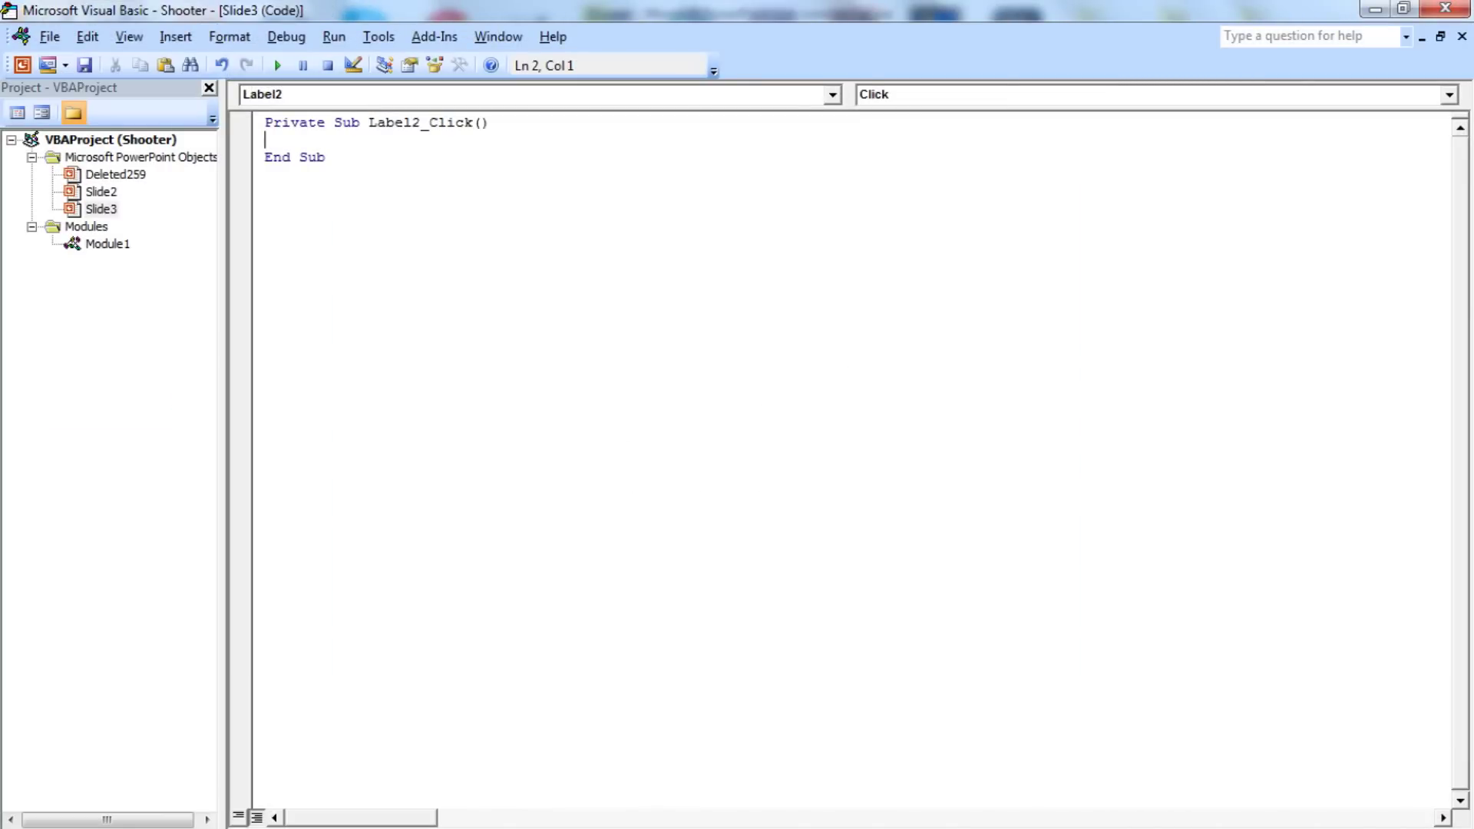
{"action": "key", "text": "ctrl+a"}
{"action": "key", "text": "Delete"}
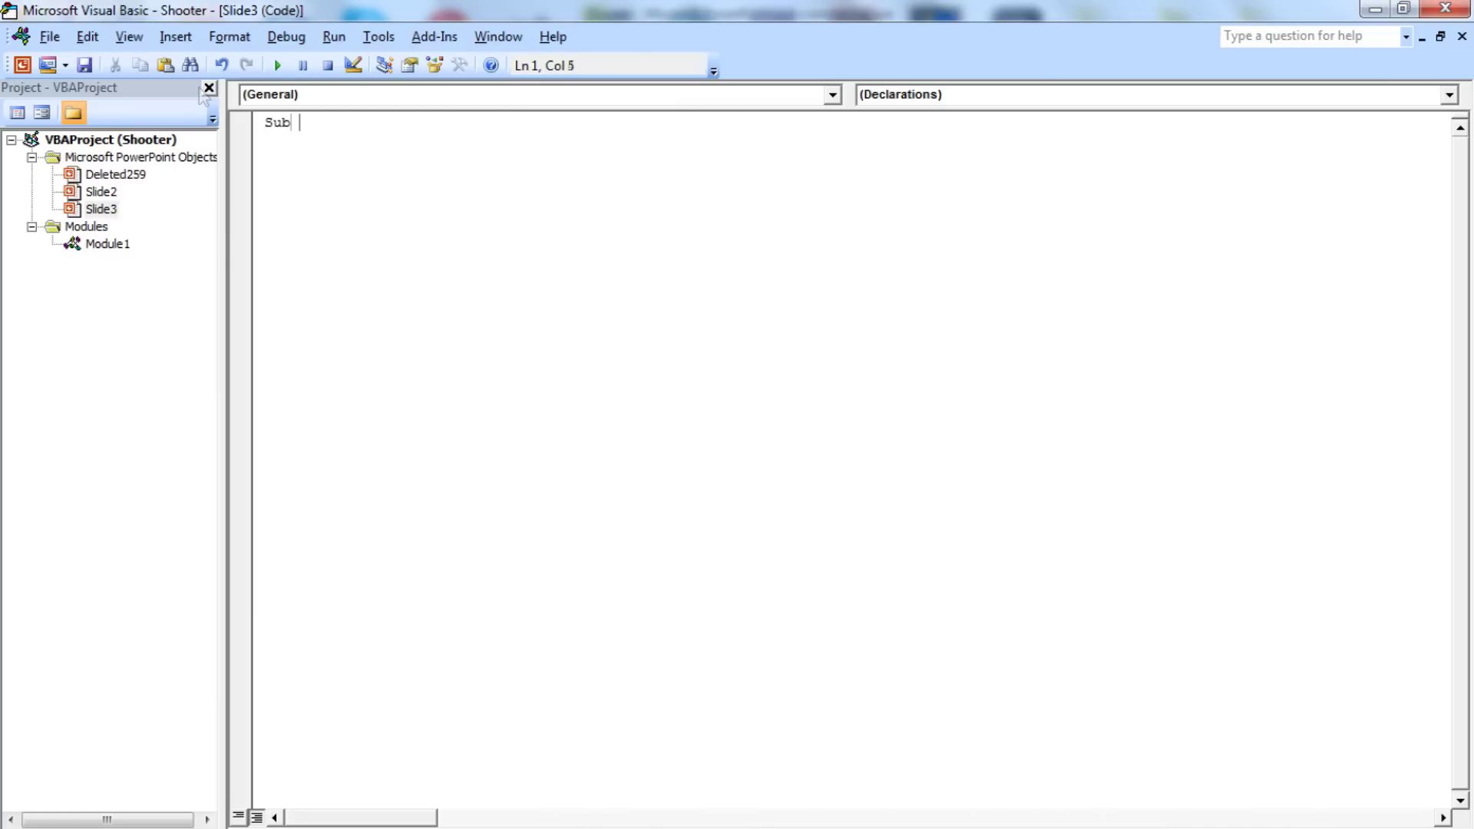
{"action": "type", "text": "core()"}
{"action": "key", "text": "Return"}
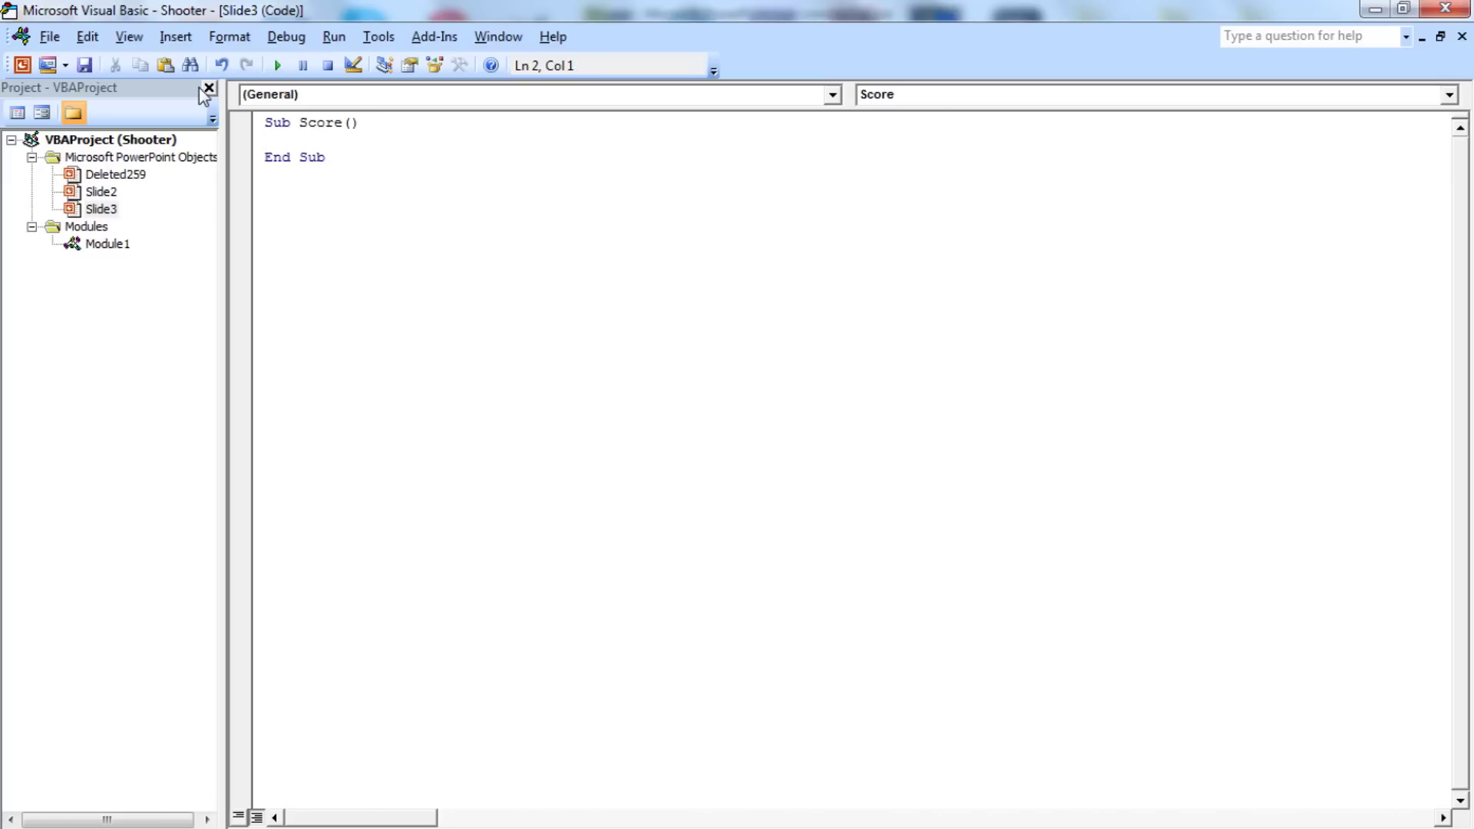
{"action": "type", "text": "Slide3."}
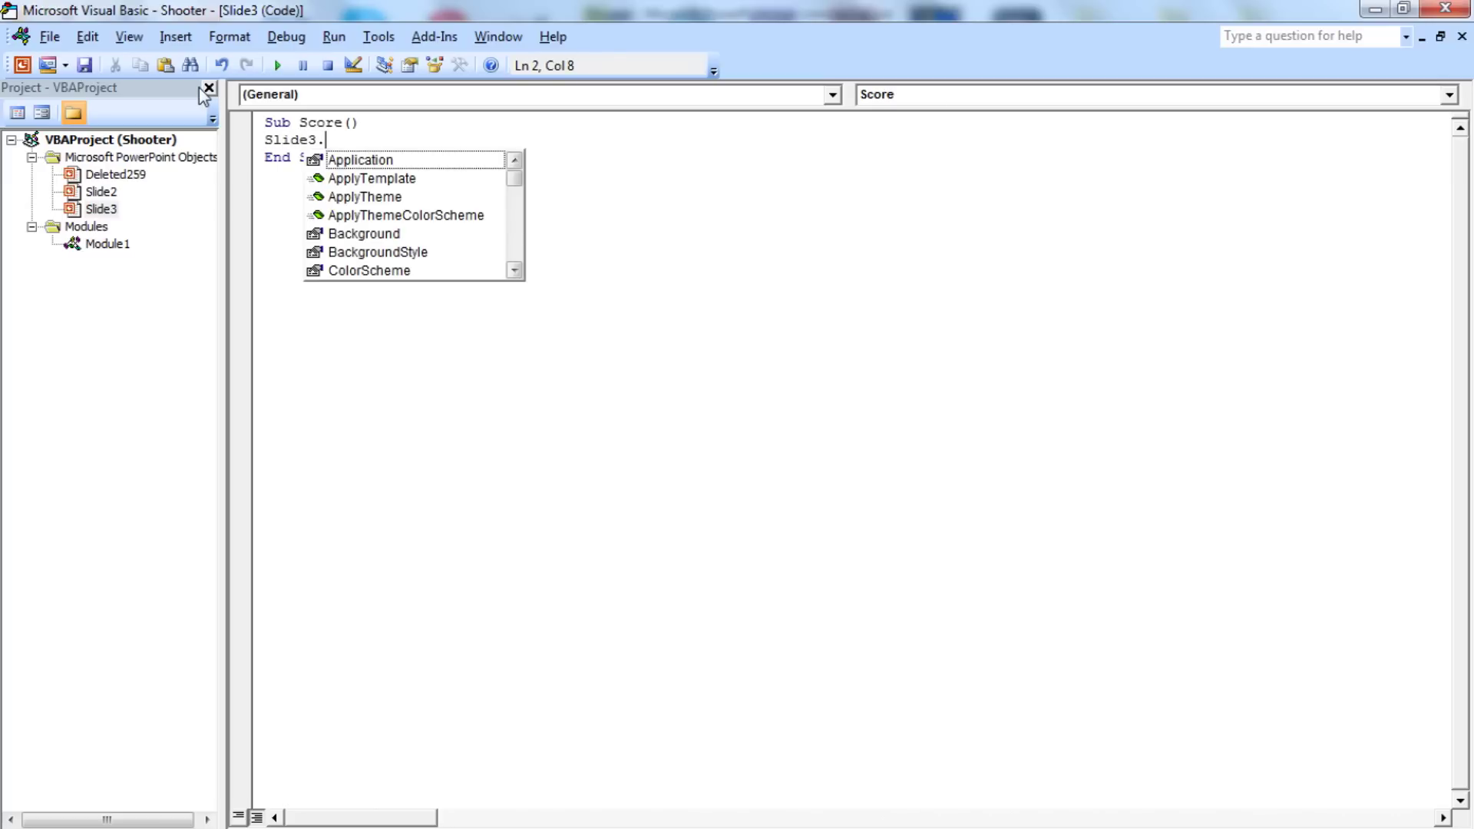
{"action": "type", "text": "Label2"}
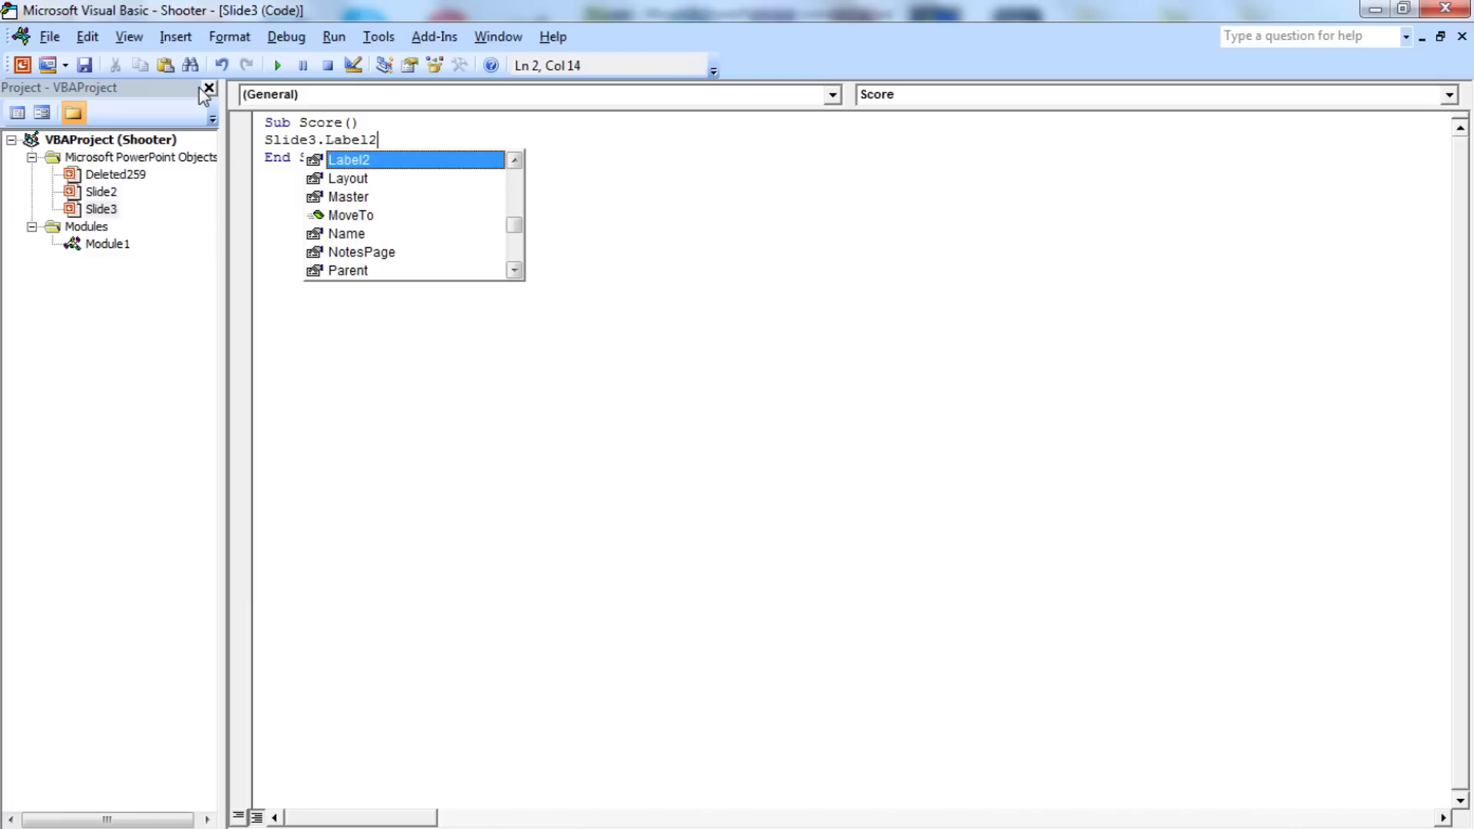
{"action": "type", "text": "."}
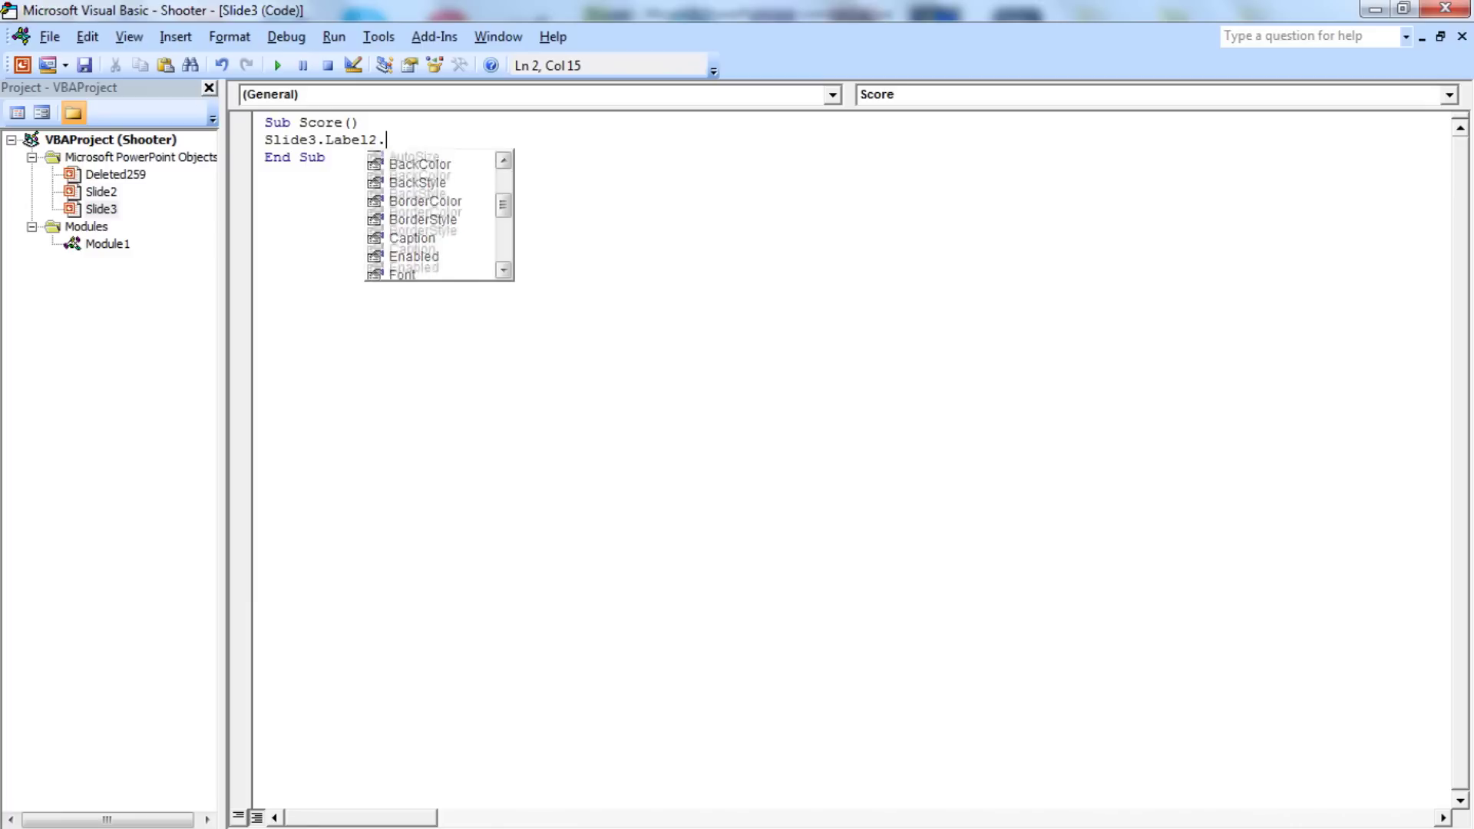
{"action": "type", "text": "Caption"}
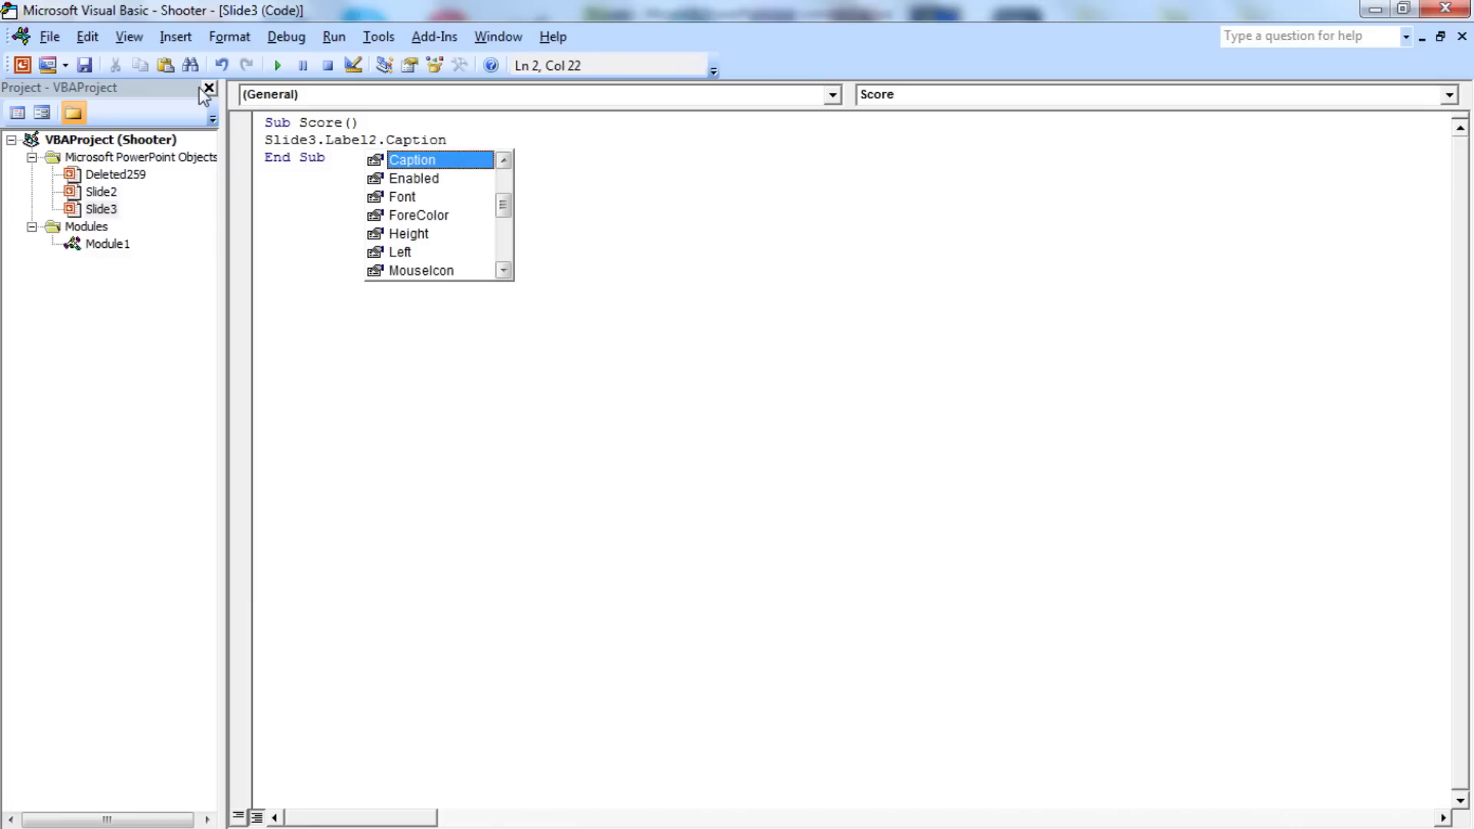
{"action": "type", "text": " = "}
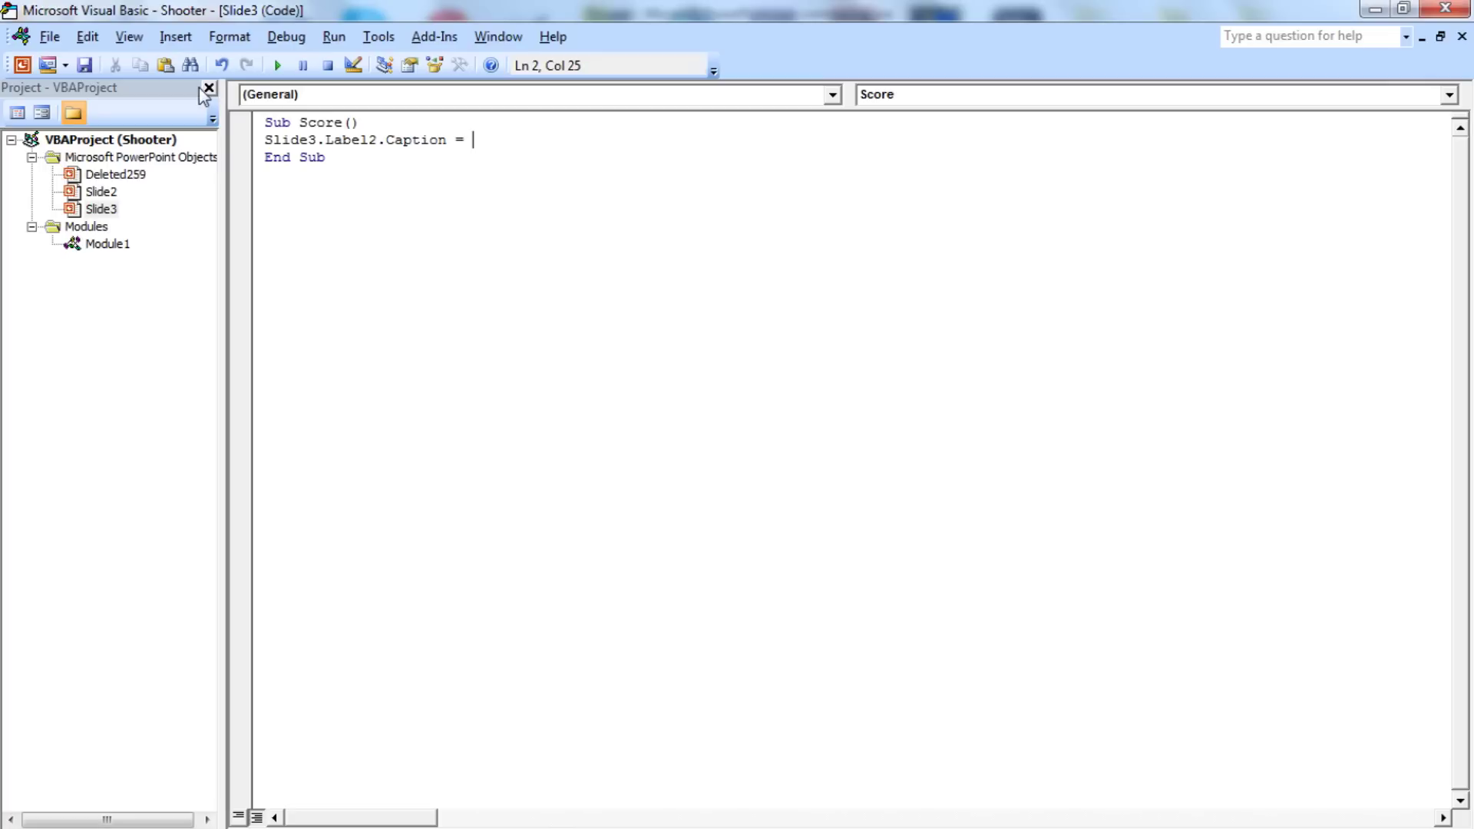
{"action": "type", "text": "Slide2."}
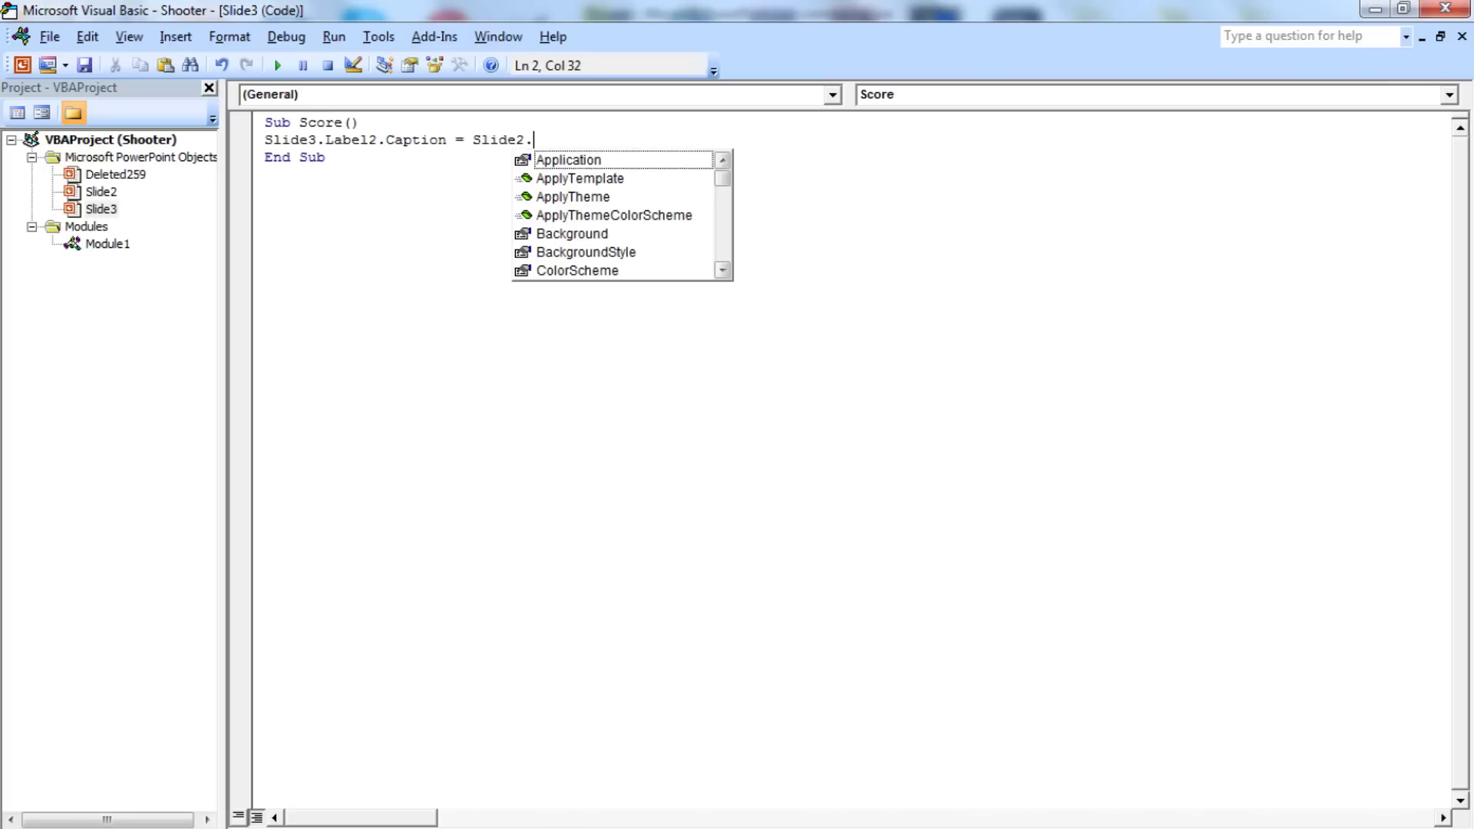
{"action": "type", "text": "Label1"}
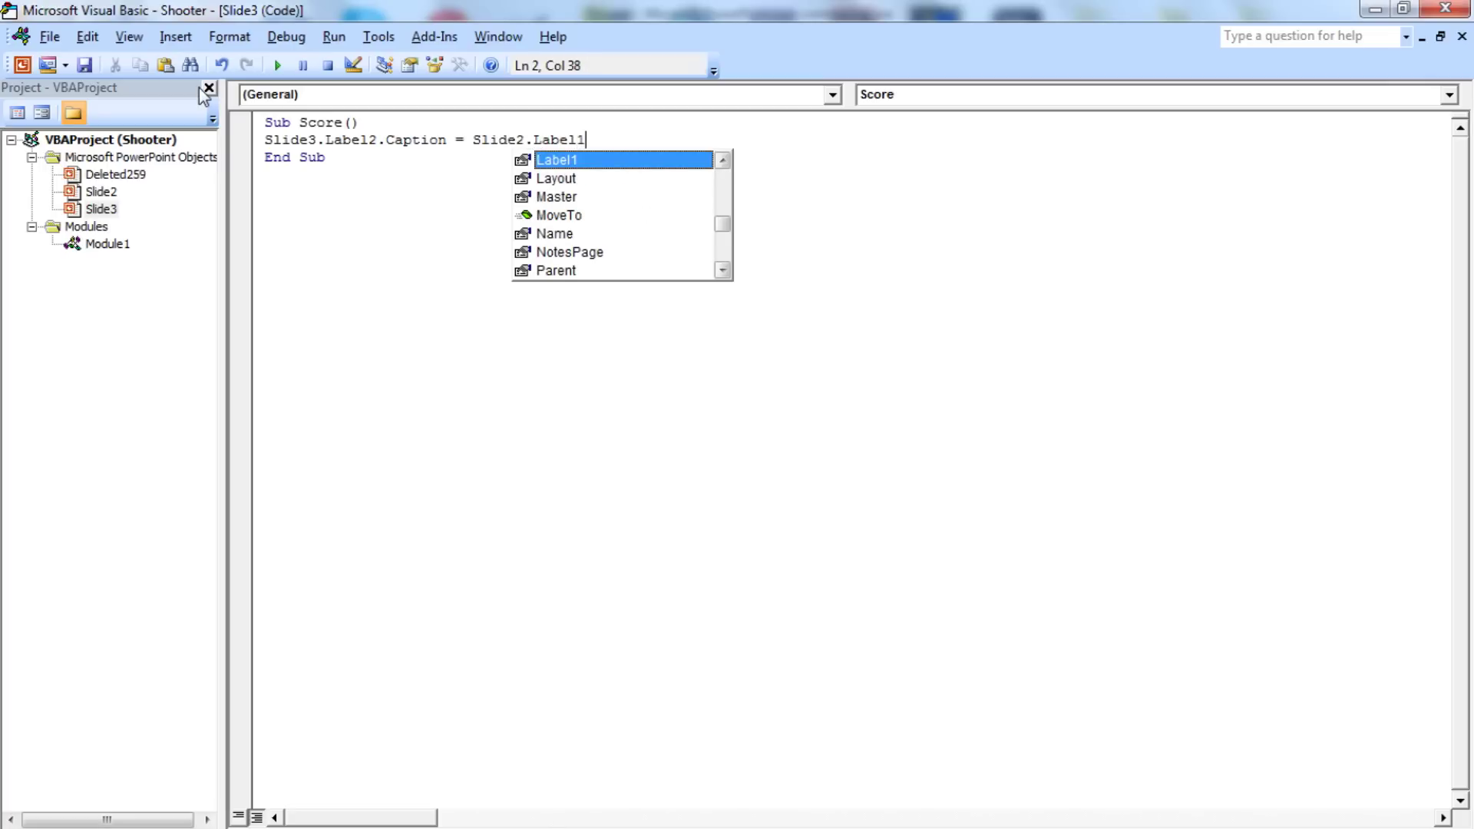
{"action": "type", "text": ".Caption"}
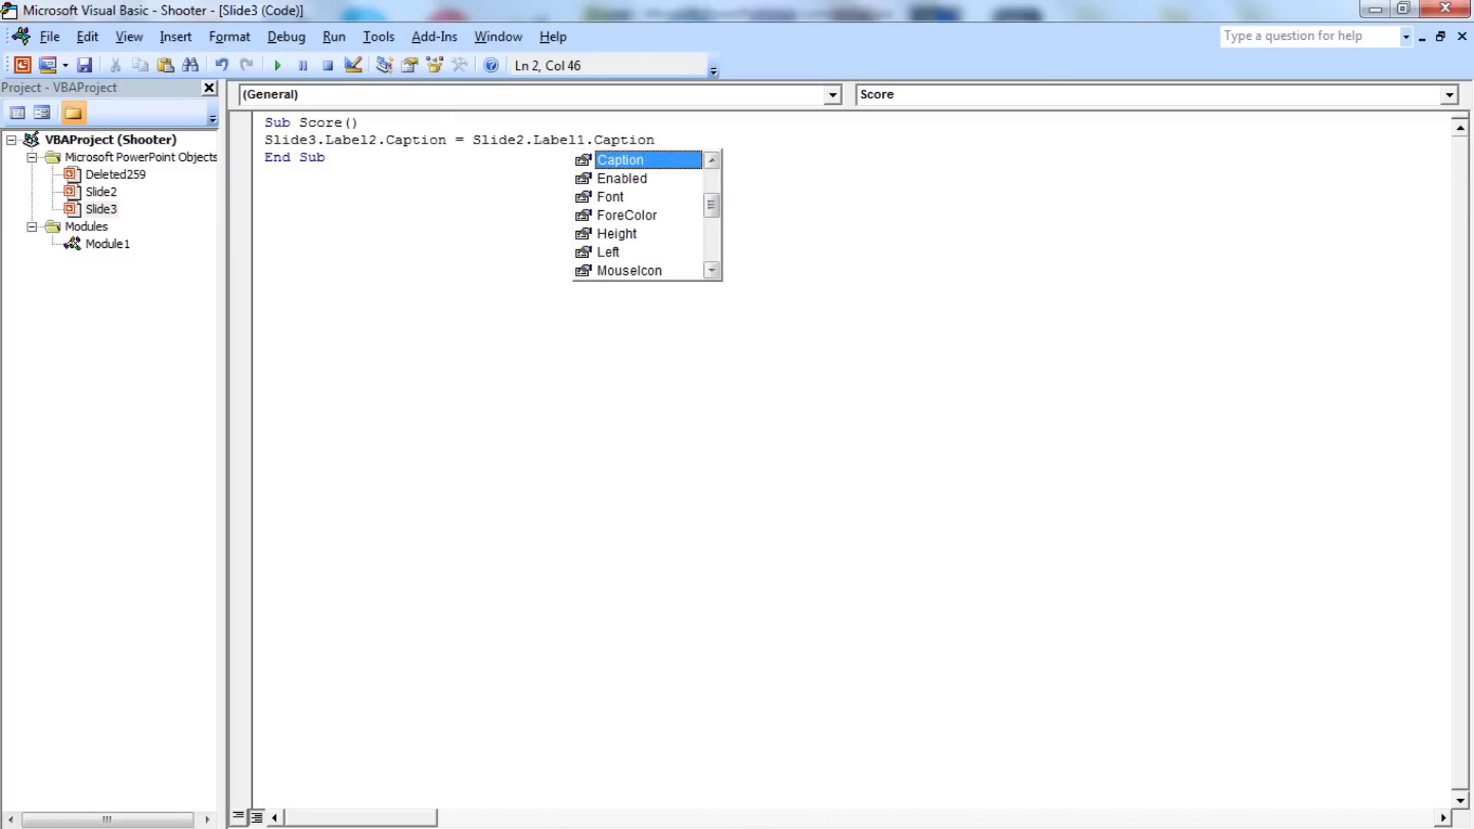
{"action": "key", "text": "ctrl+End"}
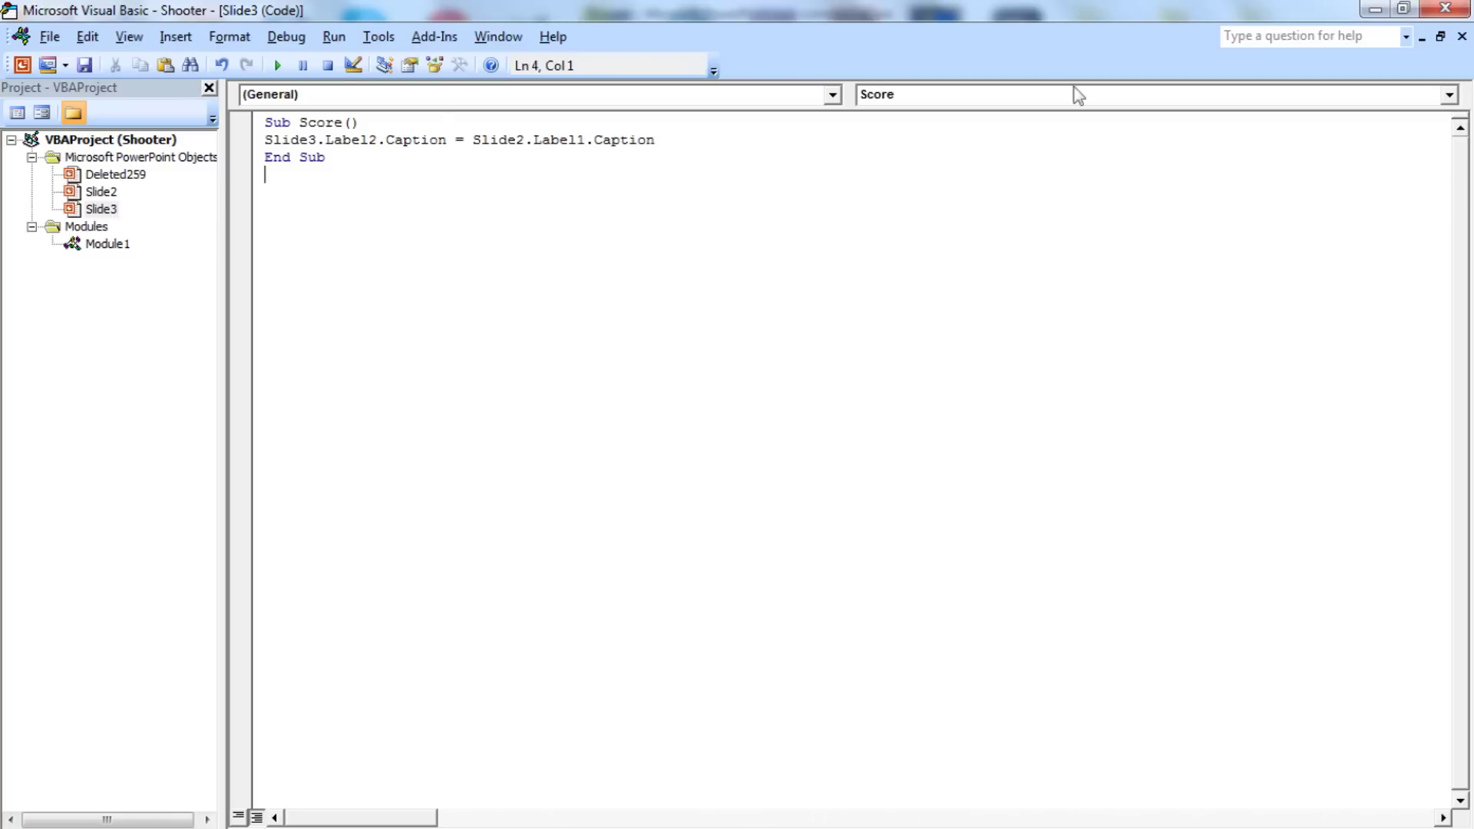
Step: Give the score box a Run macro action set to Slide3.Score
{"action": "left_click", "coordinate": [1463, 9]}
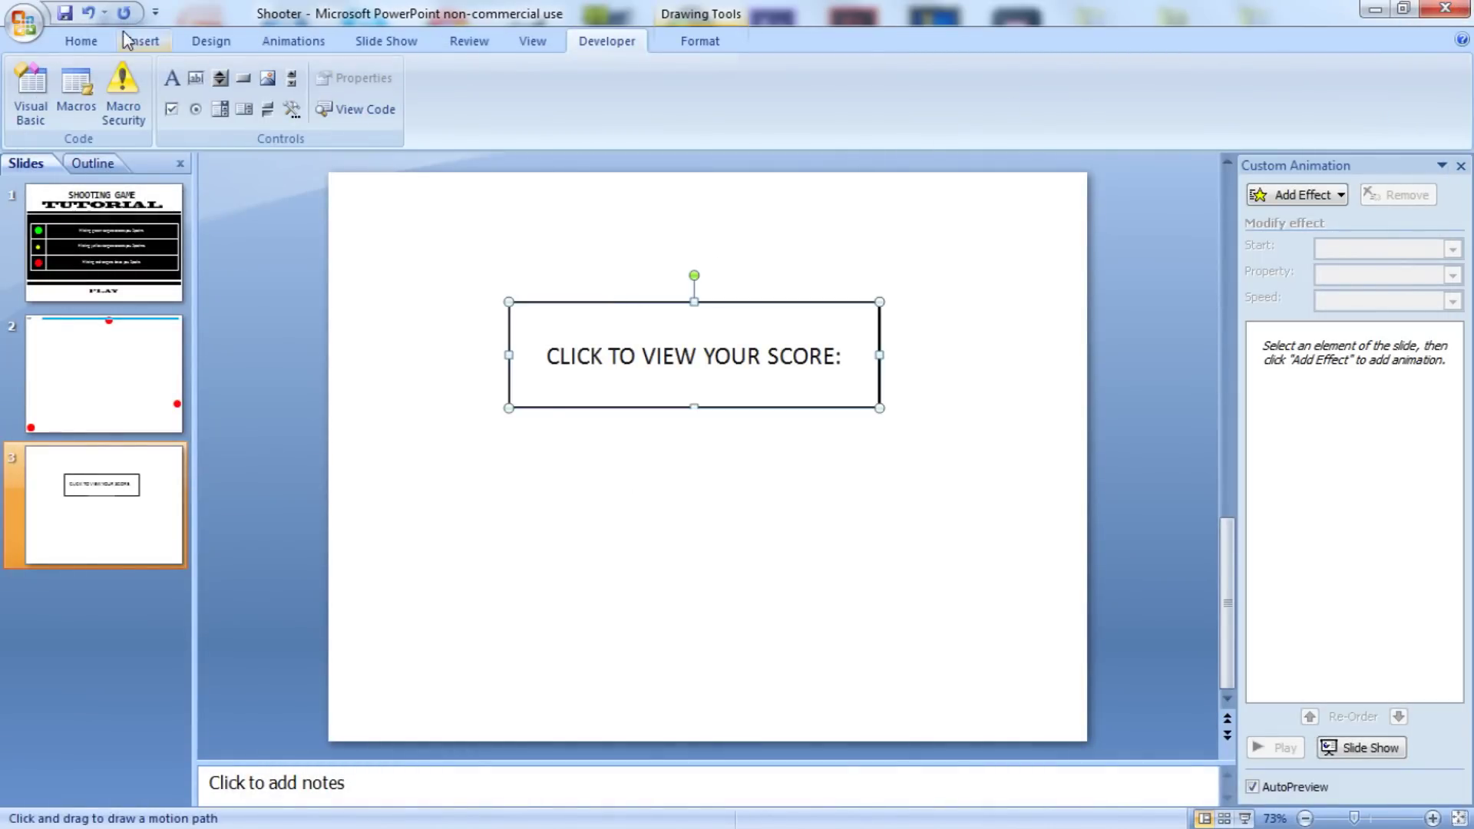
{"action": "left_click", "coordinate": [148, 45]}
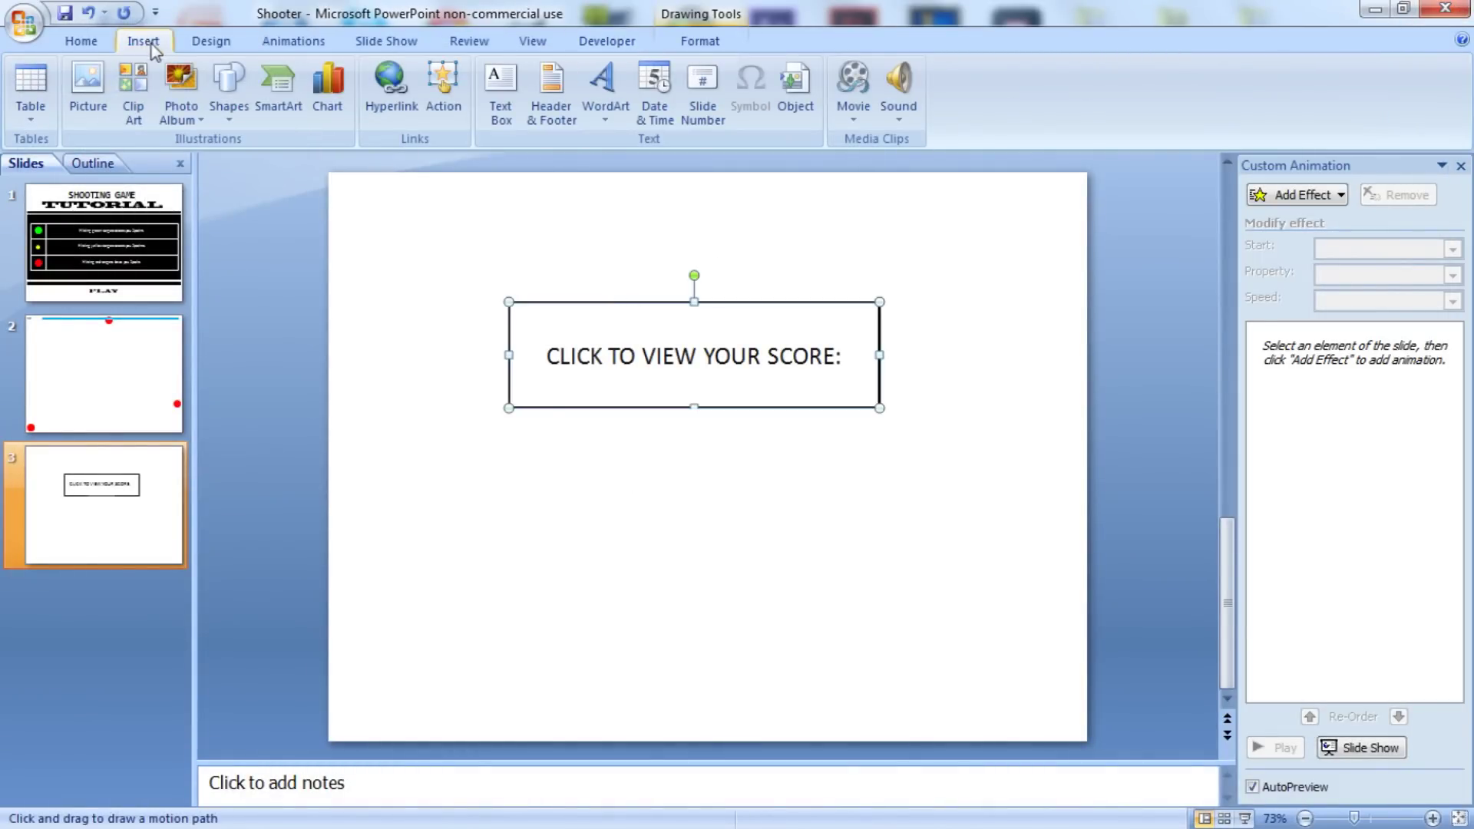
{"action": "left_click", "coordinate": [443, 93]}
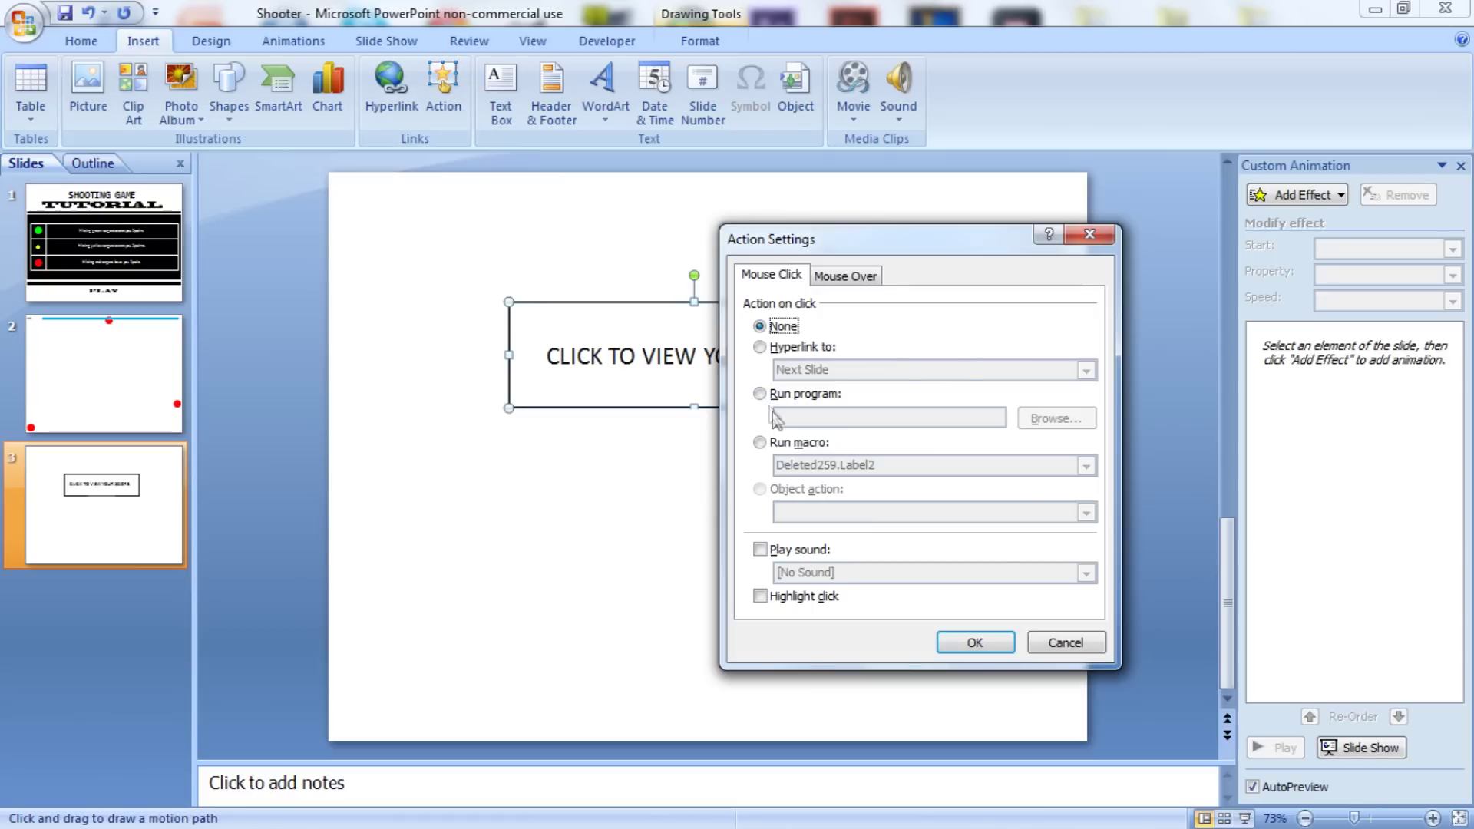
{"action": "left_click", "coordinate": [775, 444]}
{"action": "left_click", "coordinate": [1086, 466]}
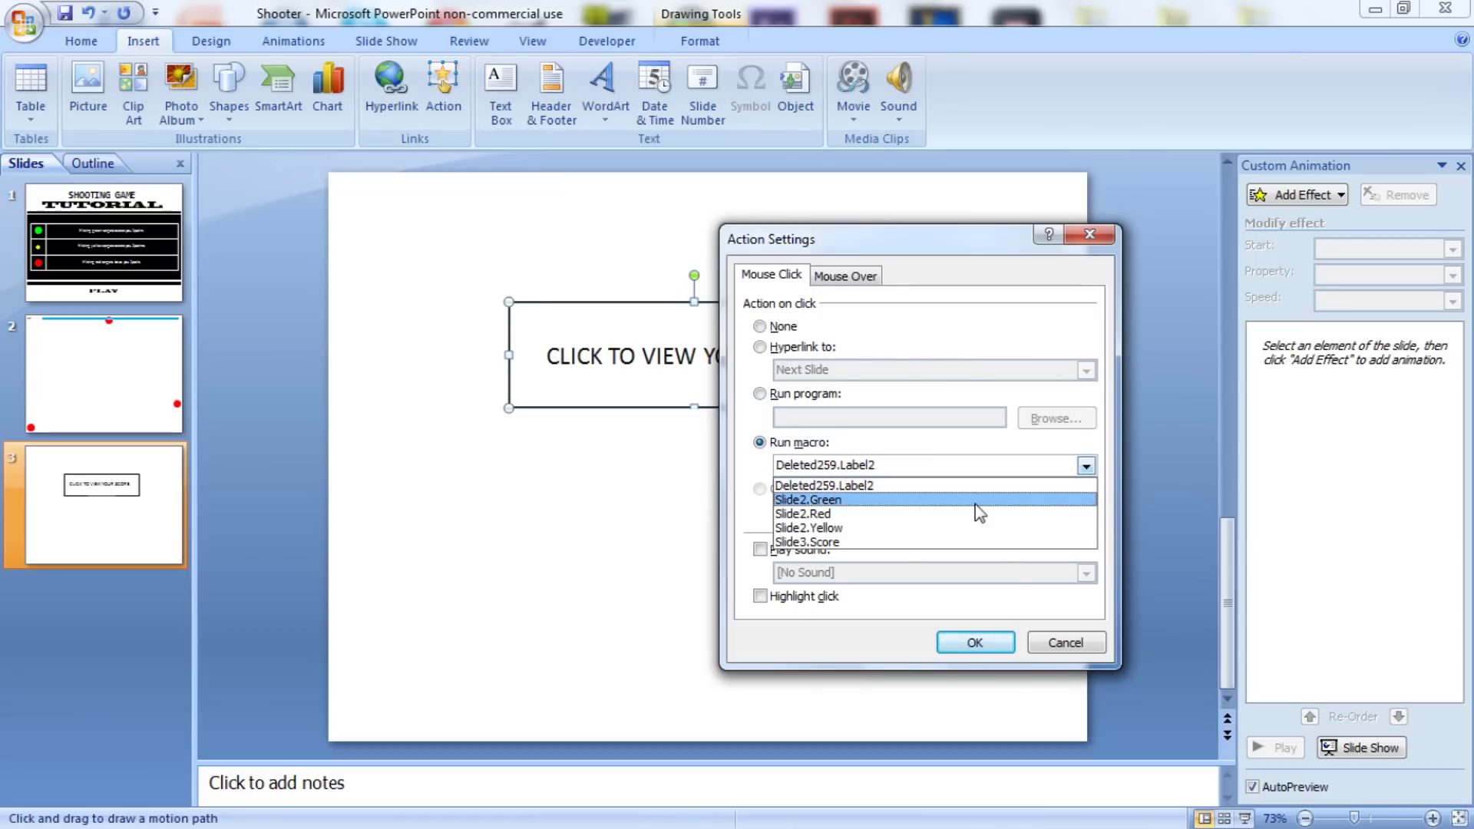
{"action": "left_click", "coordinate": [875, 542]}
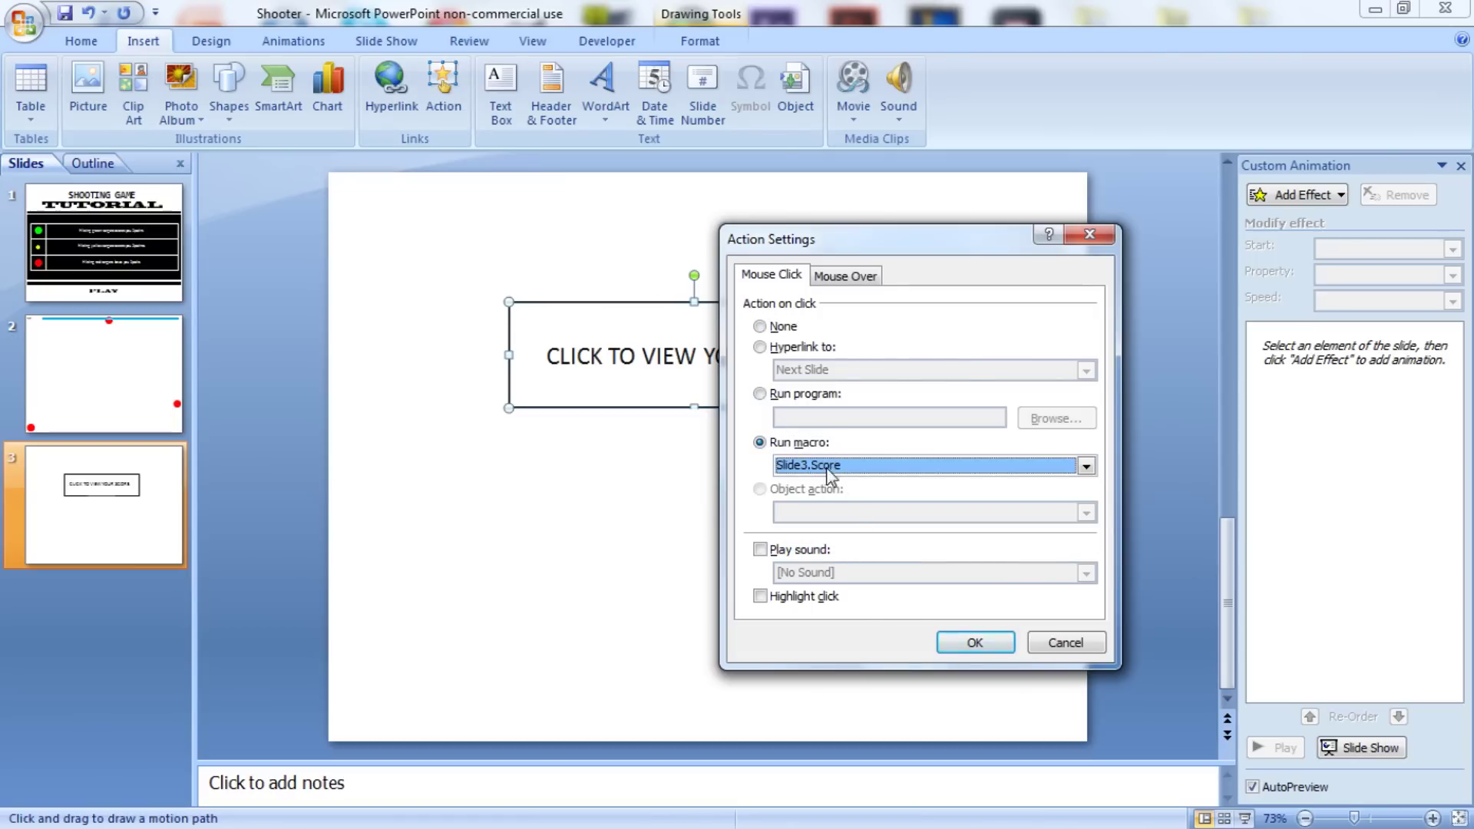
{"action": "left_click", "coordinate": [992, 648]}
Step: Draw a rectangle near the bottom of slide 3 and type EXIT in it
{"action": "left_click", "coordinate": [879, 594]}
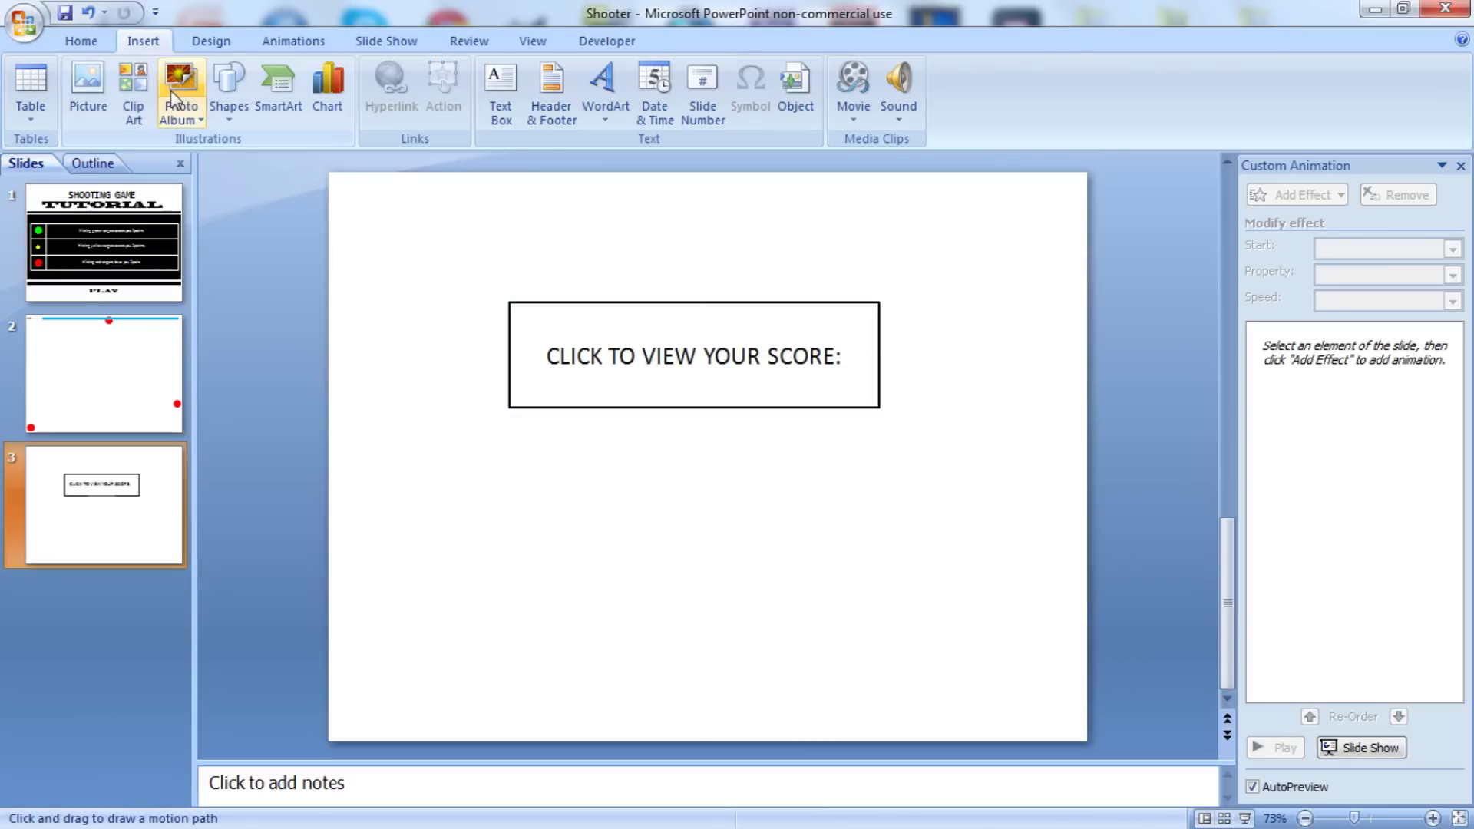
{"action": "left_click", "coordinate": [228, 100]}
{"action": "left_click", "coordinate": [283, 160]}
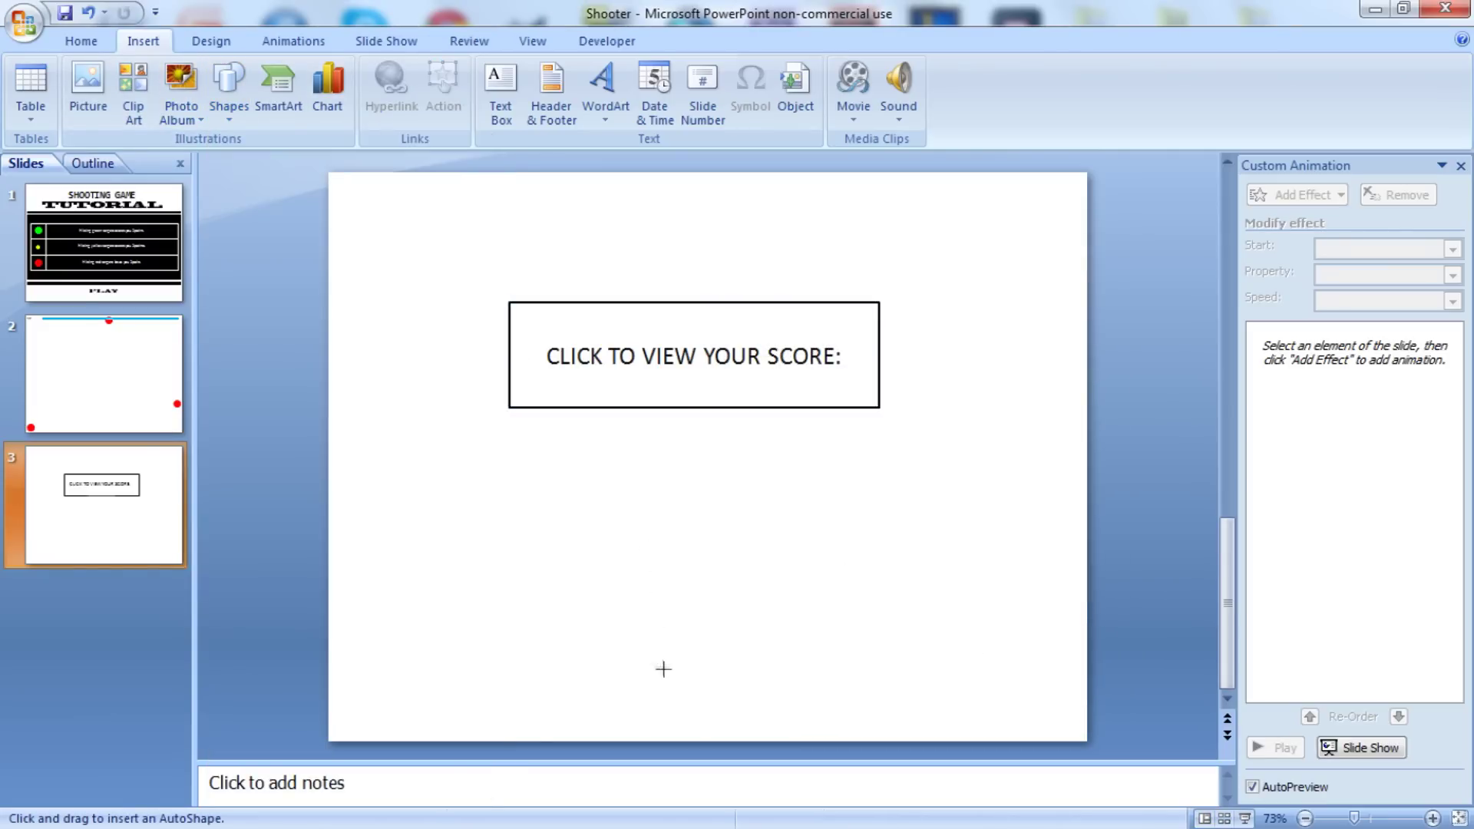
{"action": "left_click_drag", "start_coordinate": [586, 619], "coordinate": [796, 694]}
{"action": "type", "text": "EXIT"}
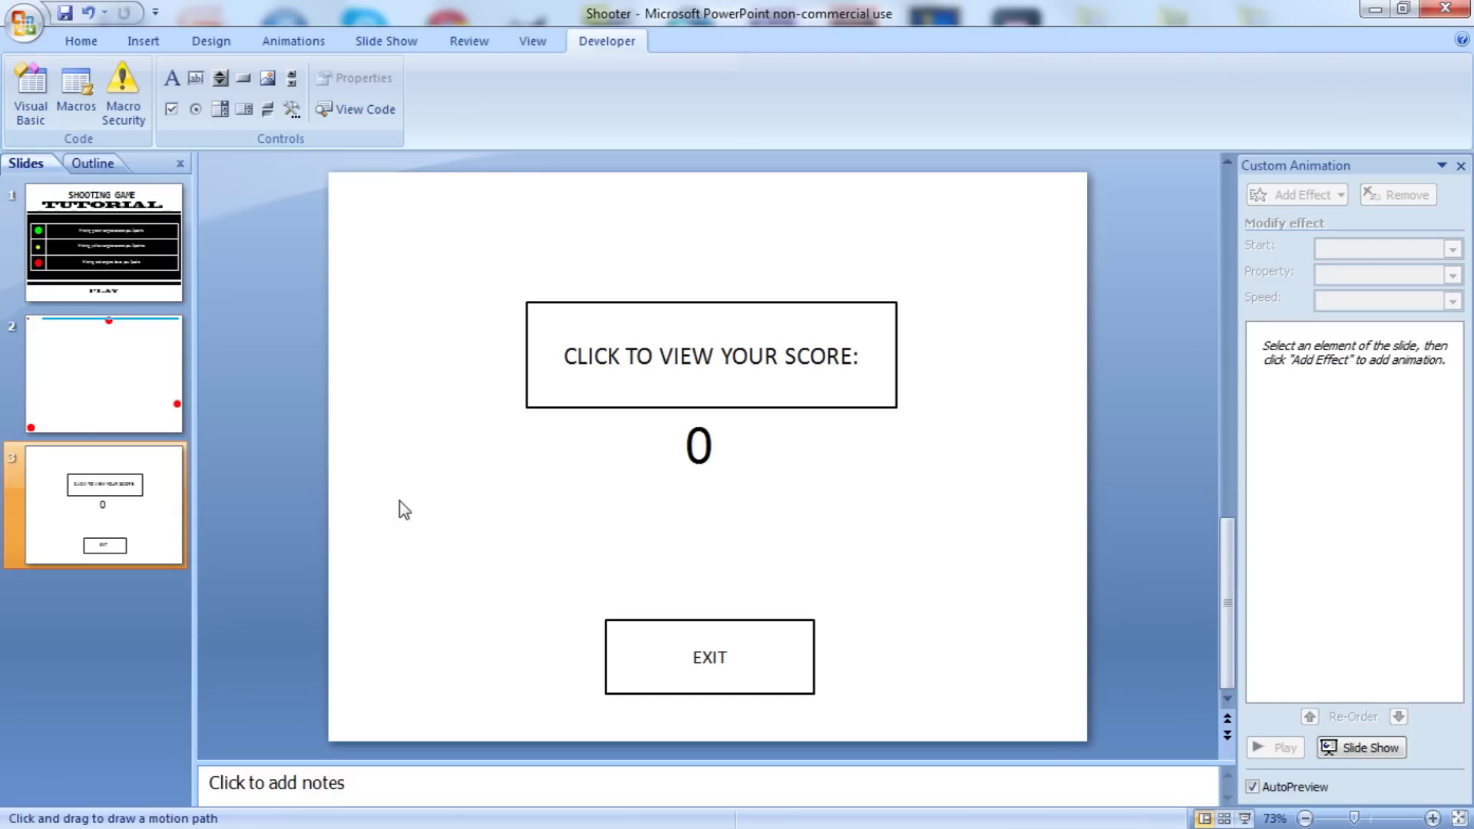
Step: Create Sub Reset setting Slide2.Label1.Caption to 0 and Slide3.Label2.Caption to ""
{"action": "left_click", "coordinate": [361, 115]}
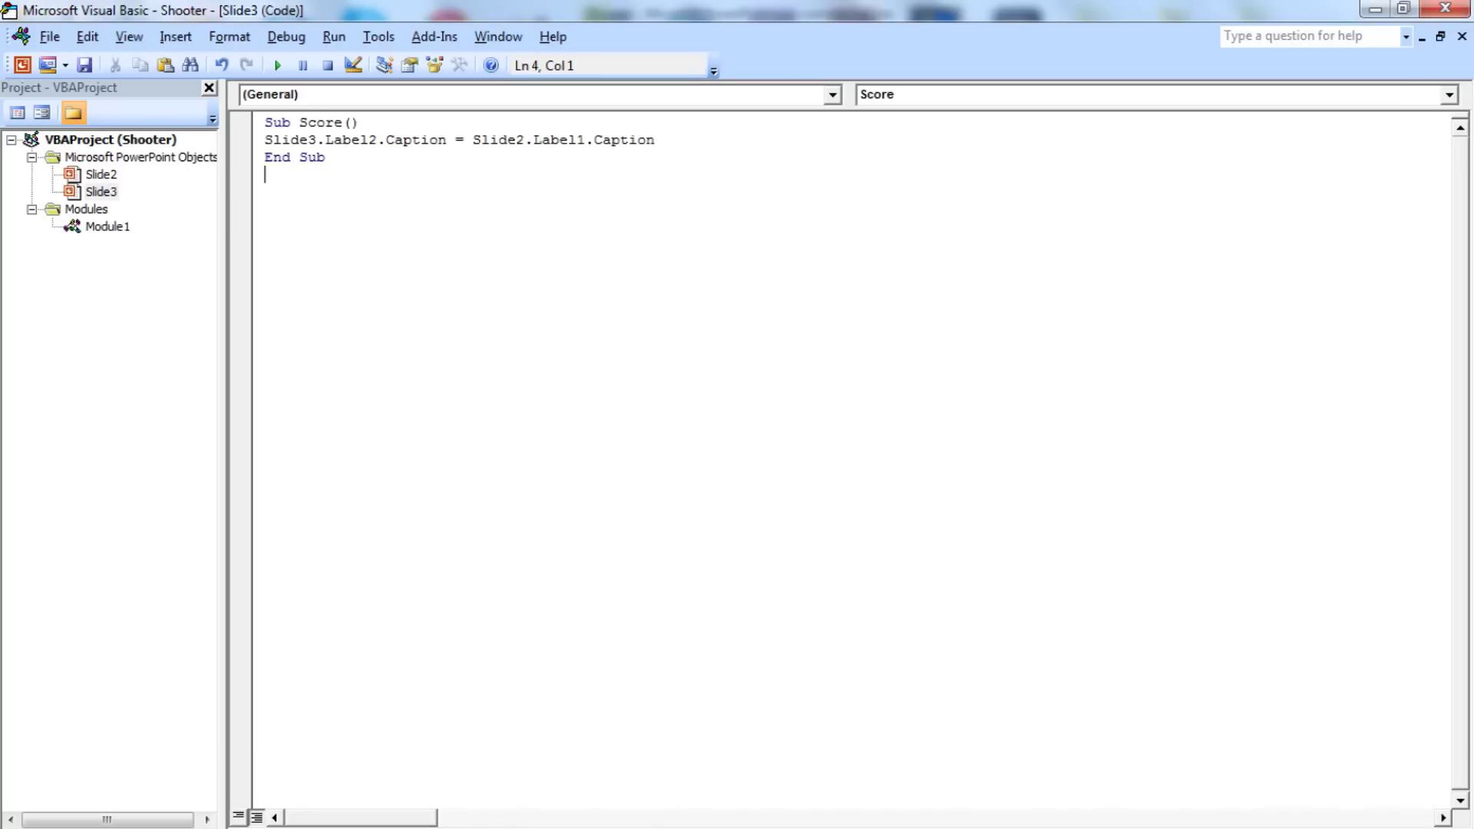
{"action": "key", "text": "Return"}
{"action": "type", "text": "Sub Reset()"}
{"action": "key", "text": "Return"}
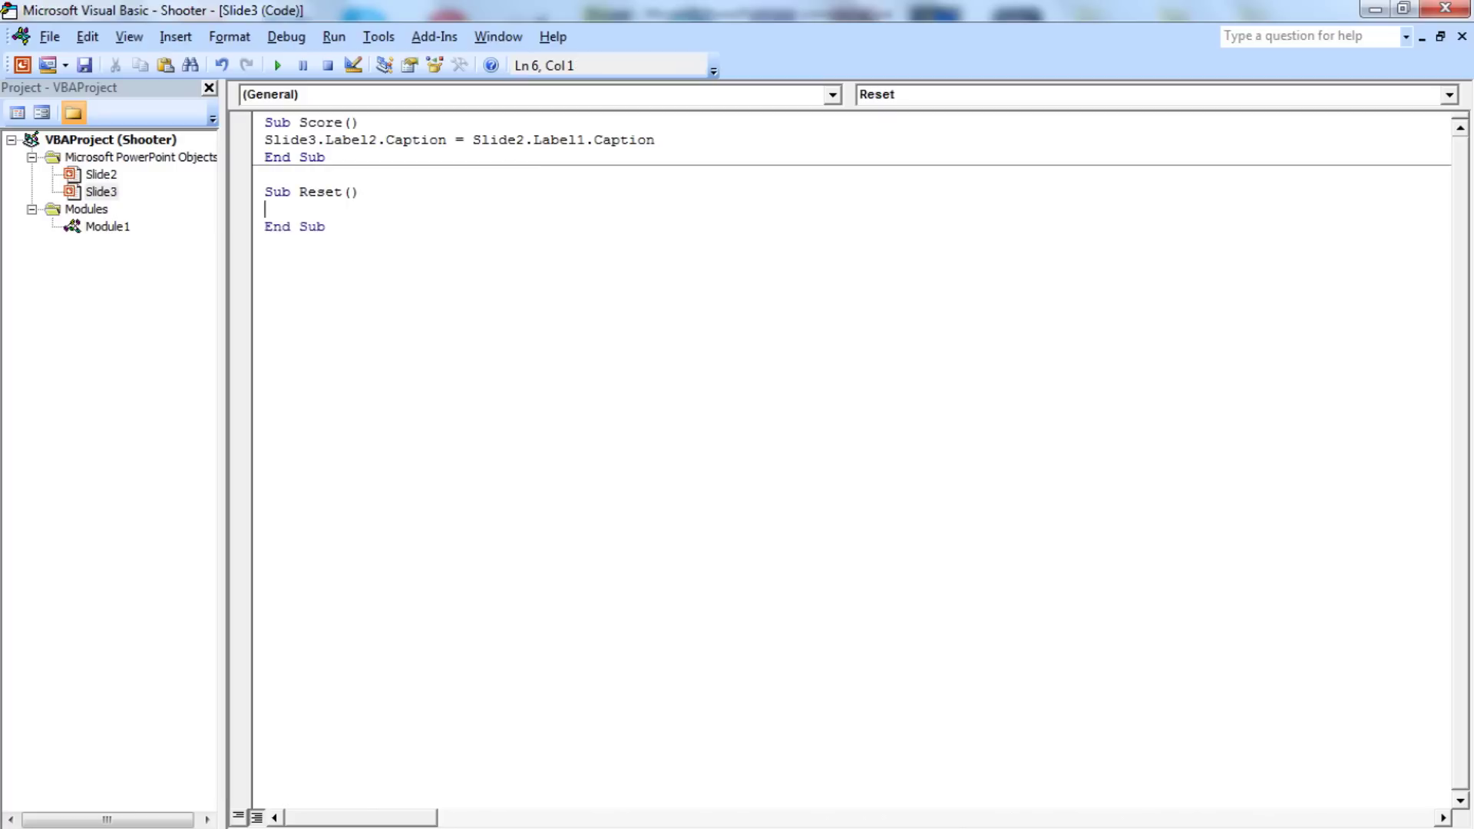
{"action": "type", "text": "Slide2.Label1"}
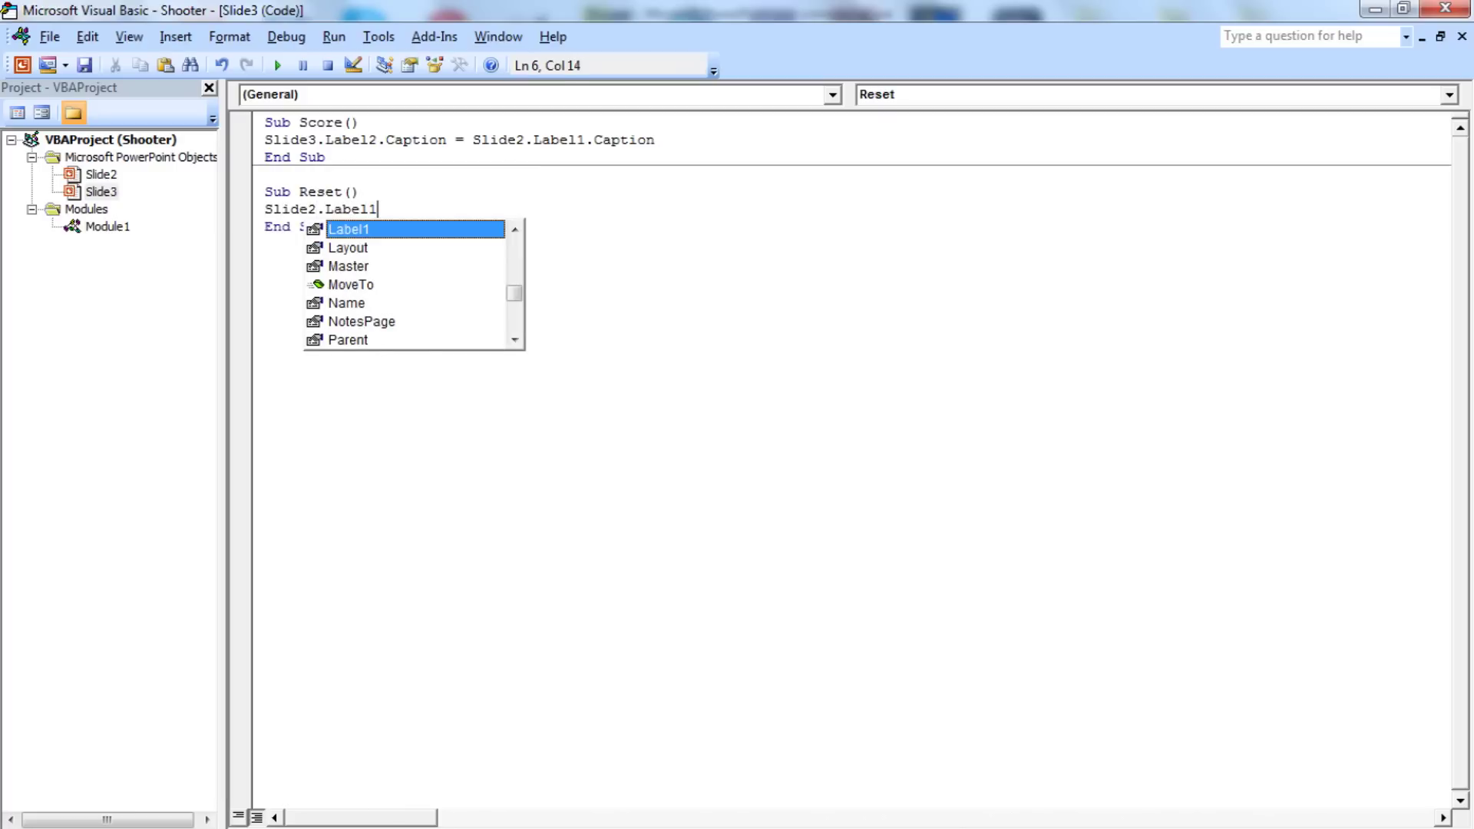
{"action": "type", "text": ".Ca"}
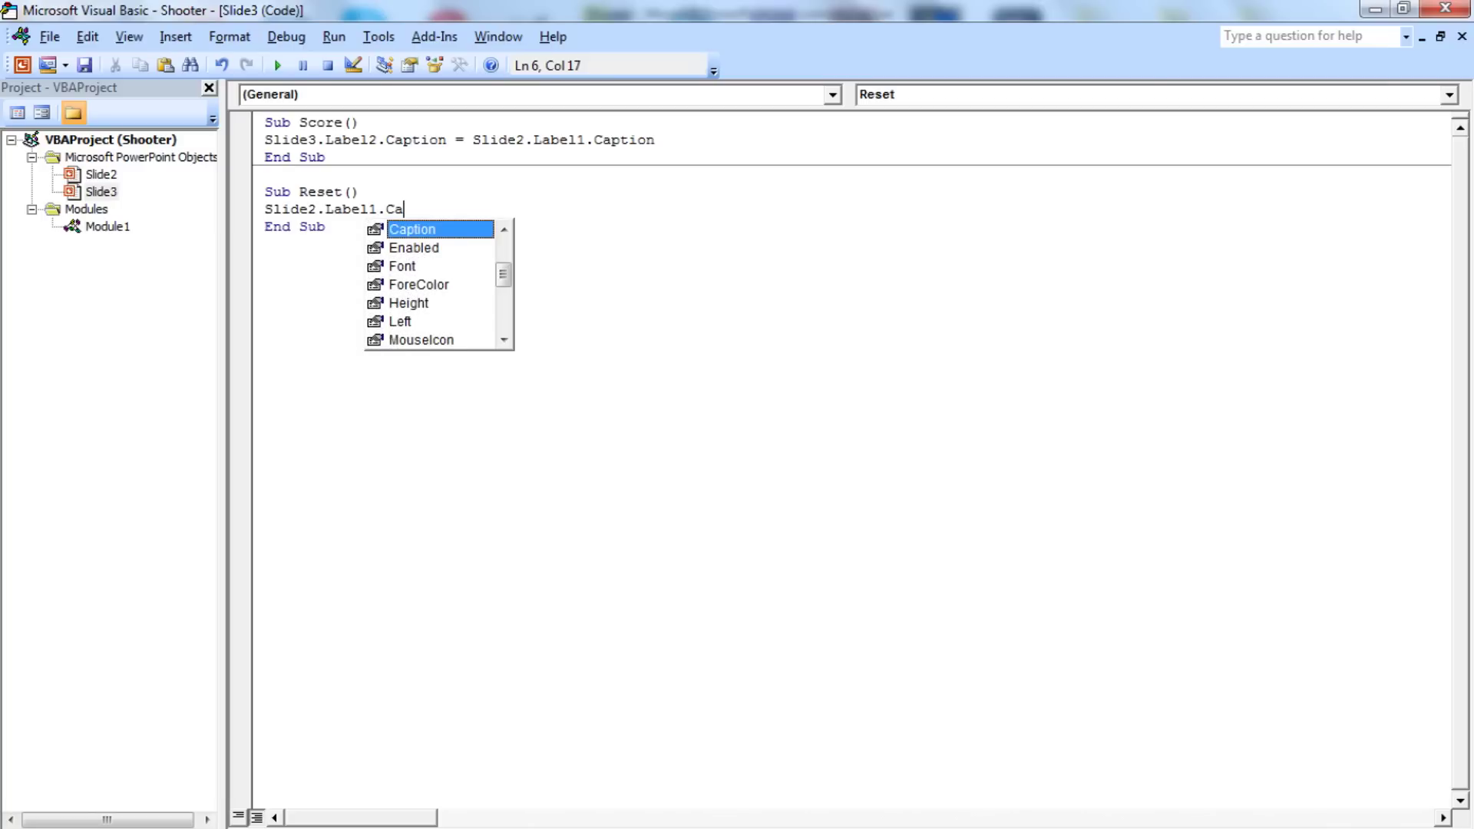
{"action": "type", "text": "ption = 0"}
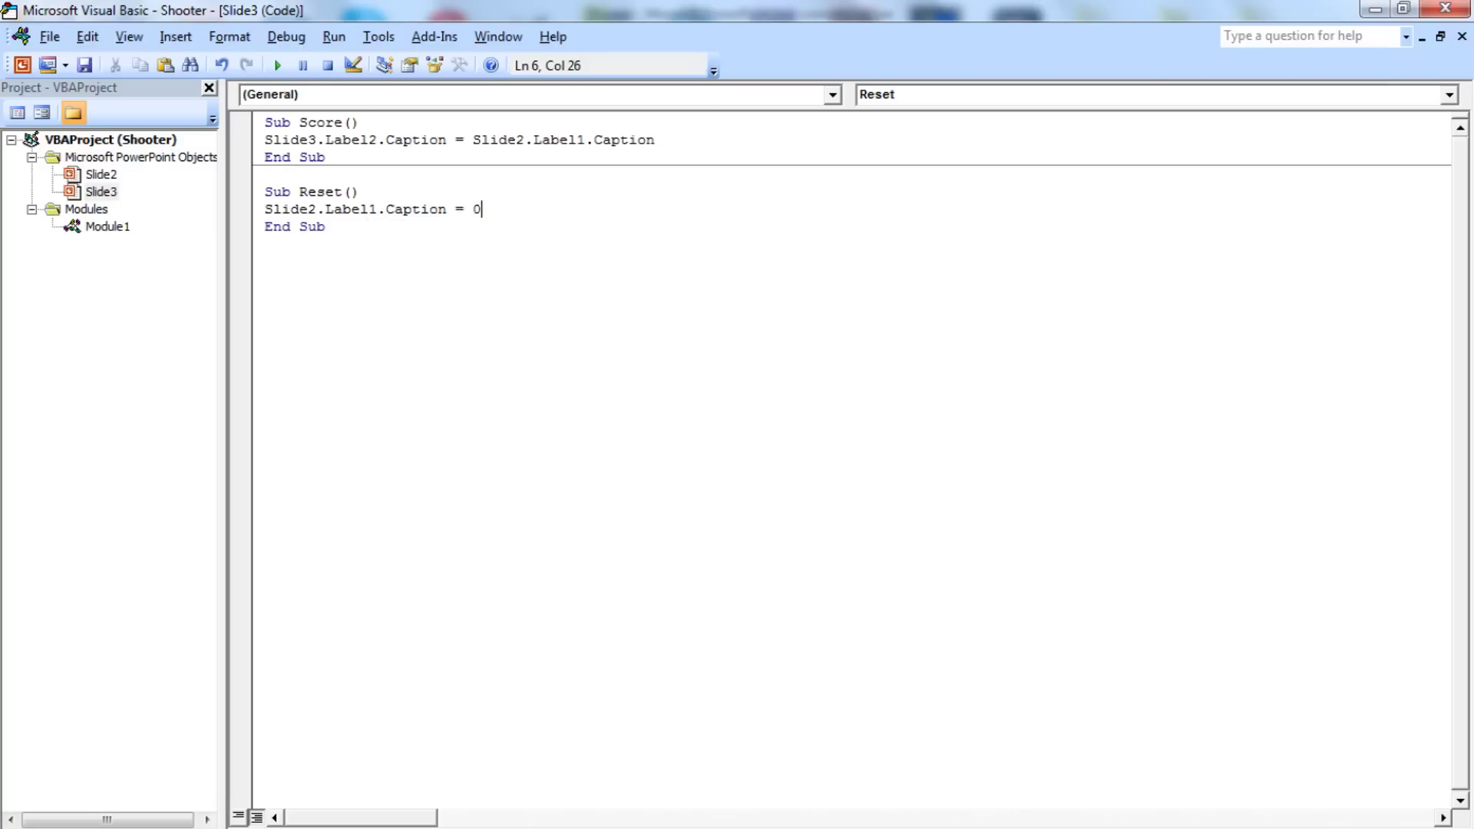
{"action": "key", "text": "Return"}
{"action": "type", "text": "Slide"}
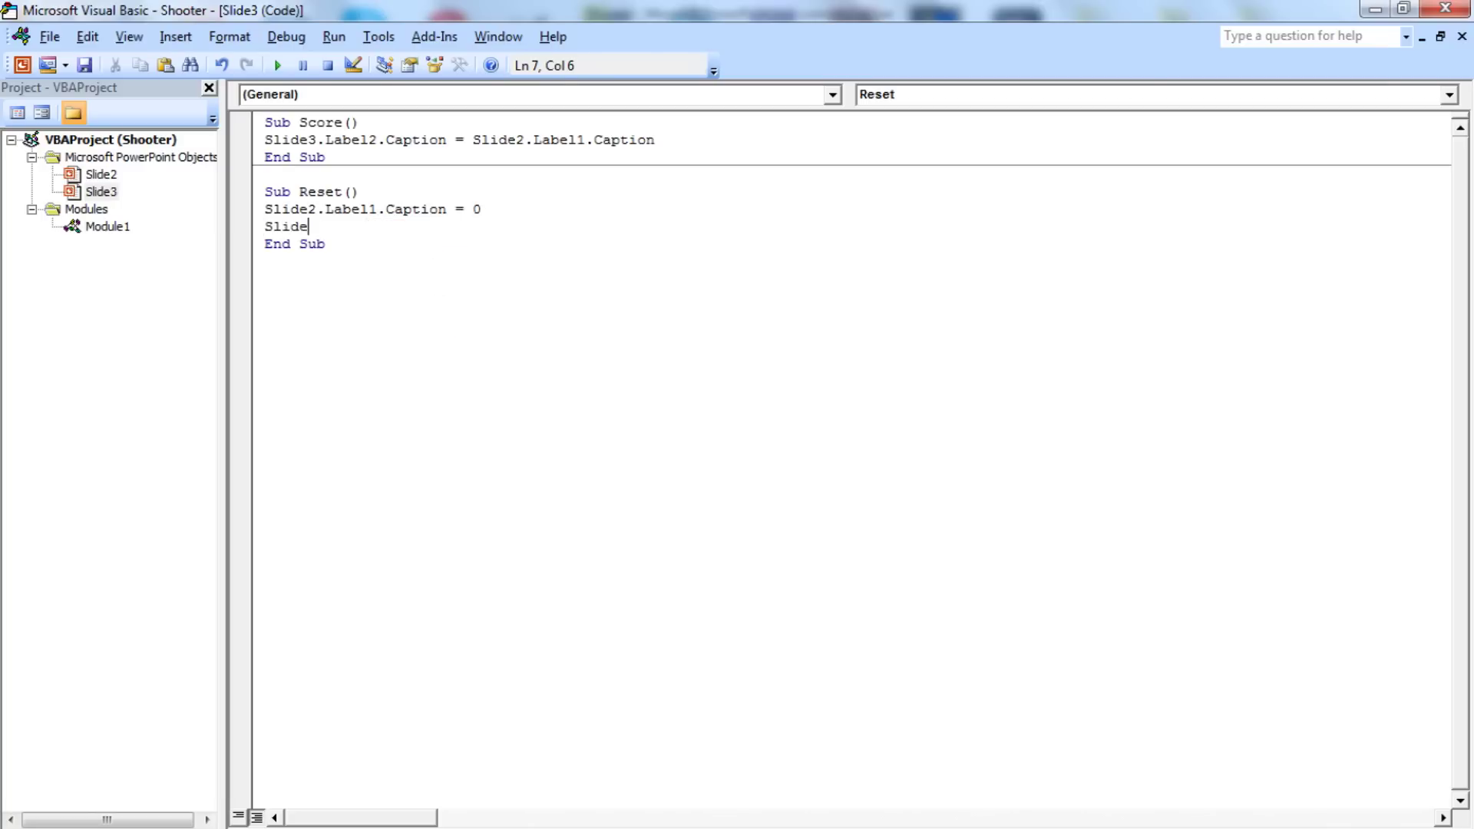
{"action": "type", "text": "3.L"}
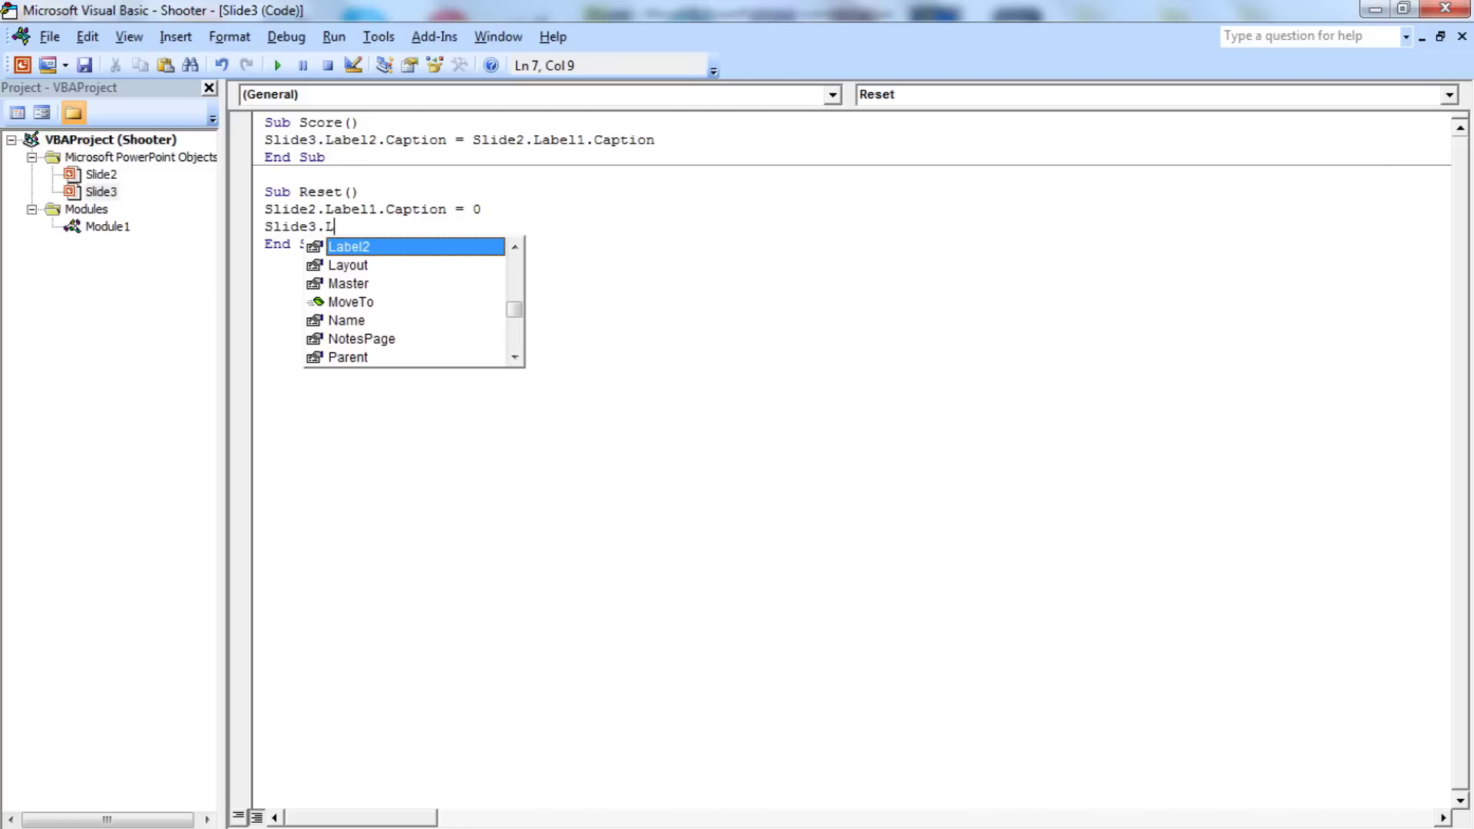
{"action": "type", "text": "abel2.Capt"}
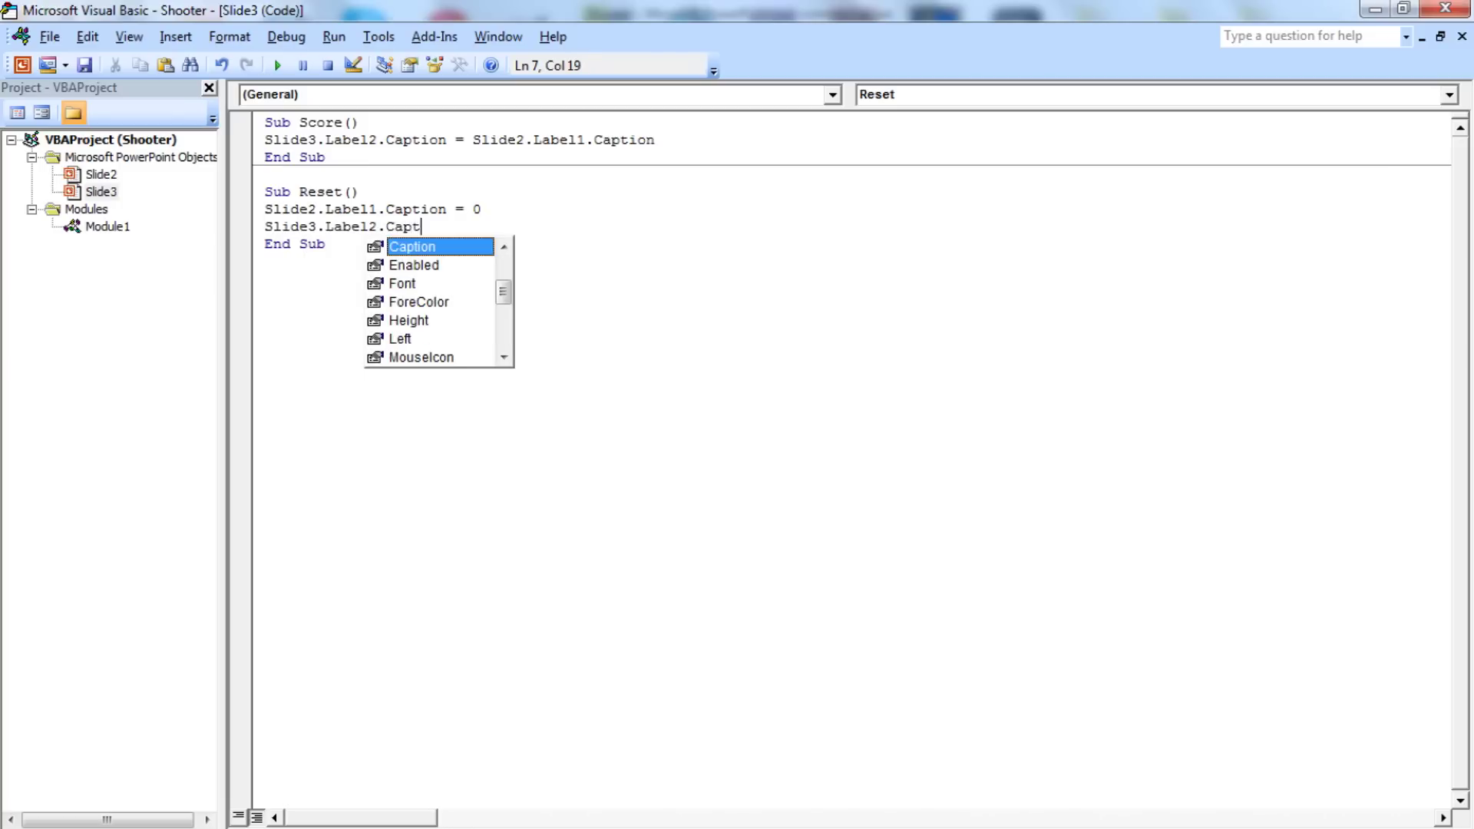
{"action": "type", "text": "ion = "}
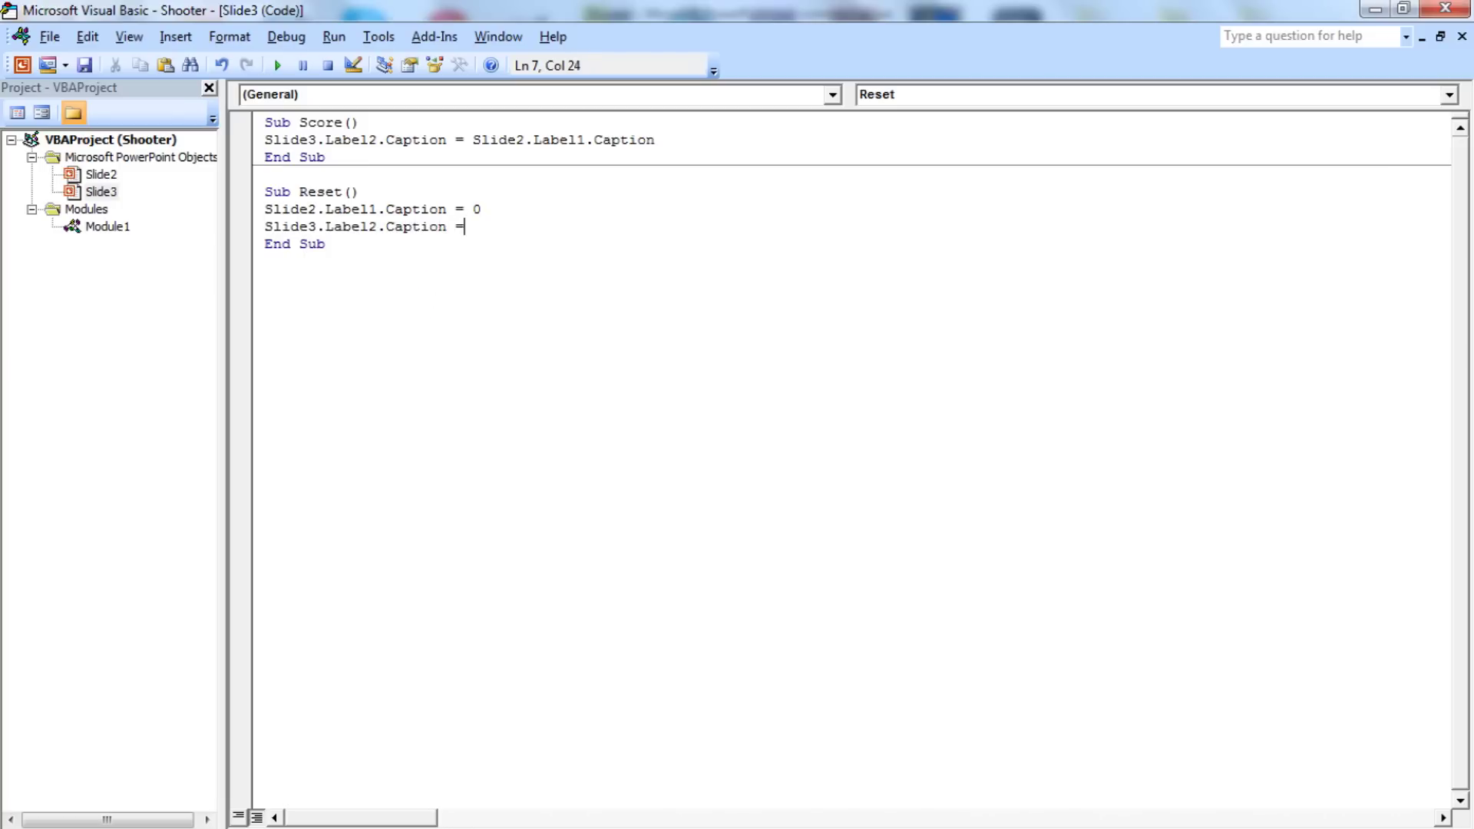
{"action": "type", "text": "\"\""}
{"action": "key", "text": "Return"}
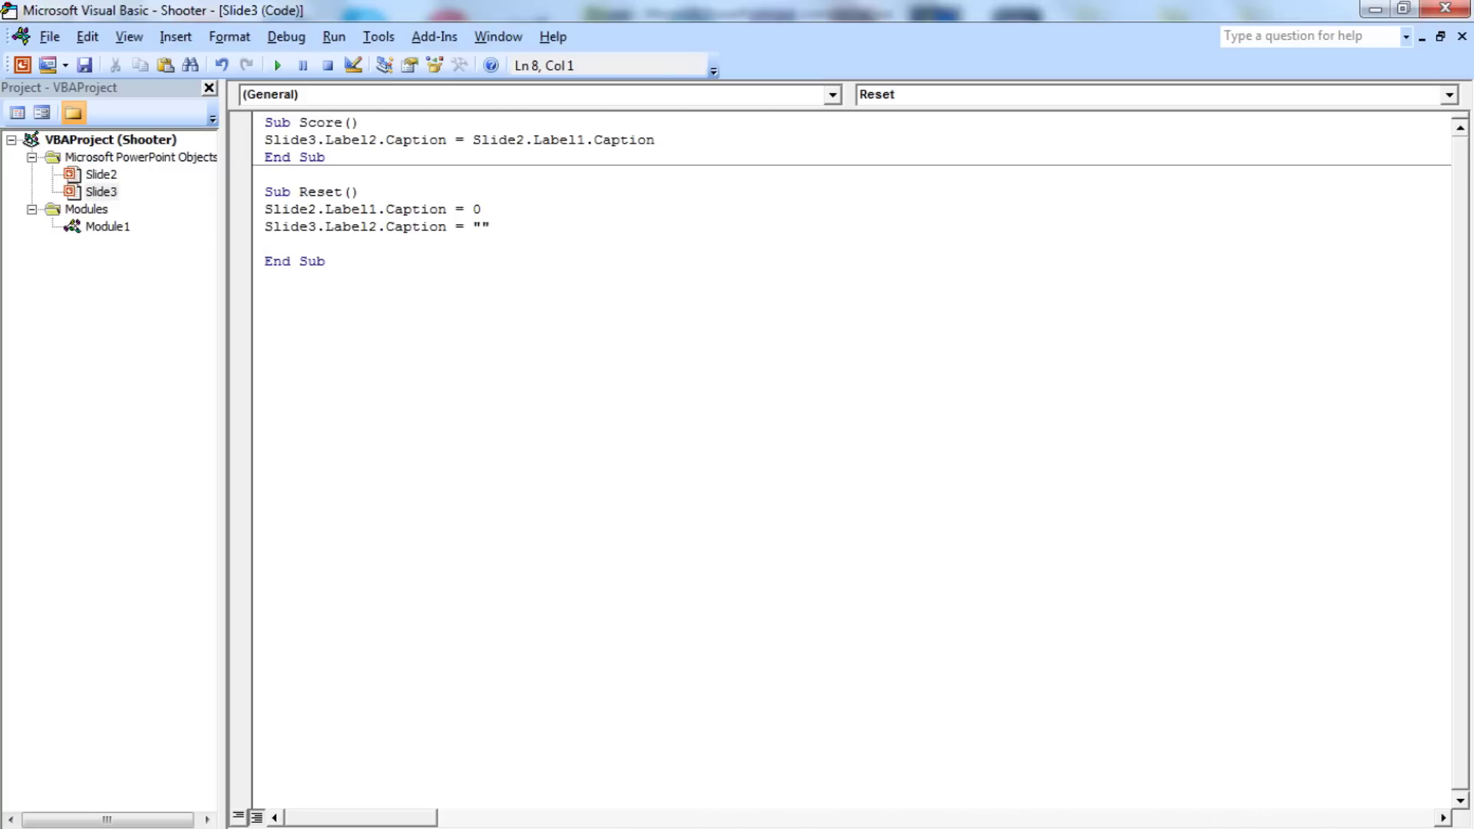
Step: Add ActivePresentation.SlideShowWindow.View.Exit as the Reset macro's final line
{"action": "key", "text": "Up"}
{"action": "key", "text": "End"}
{"action": "key", "text": "shift+Left"}
{"action": "key", "text": "shift+Left"}
{"action": "key", "text": "Down"}
{"action": "type", "text": "ActivePresentation"}
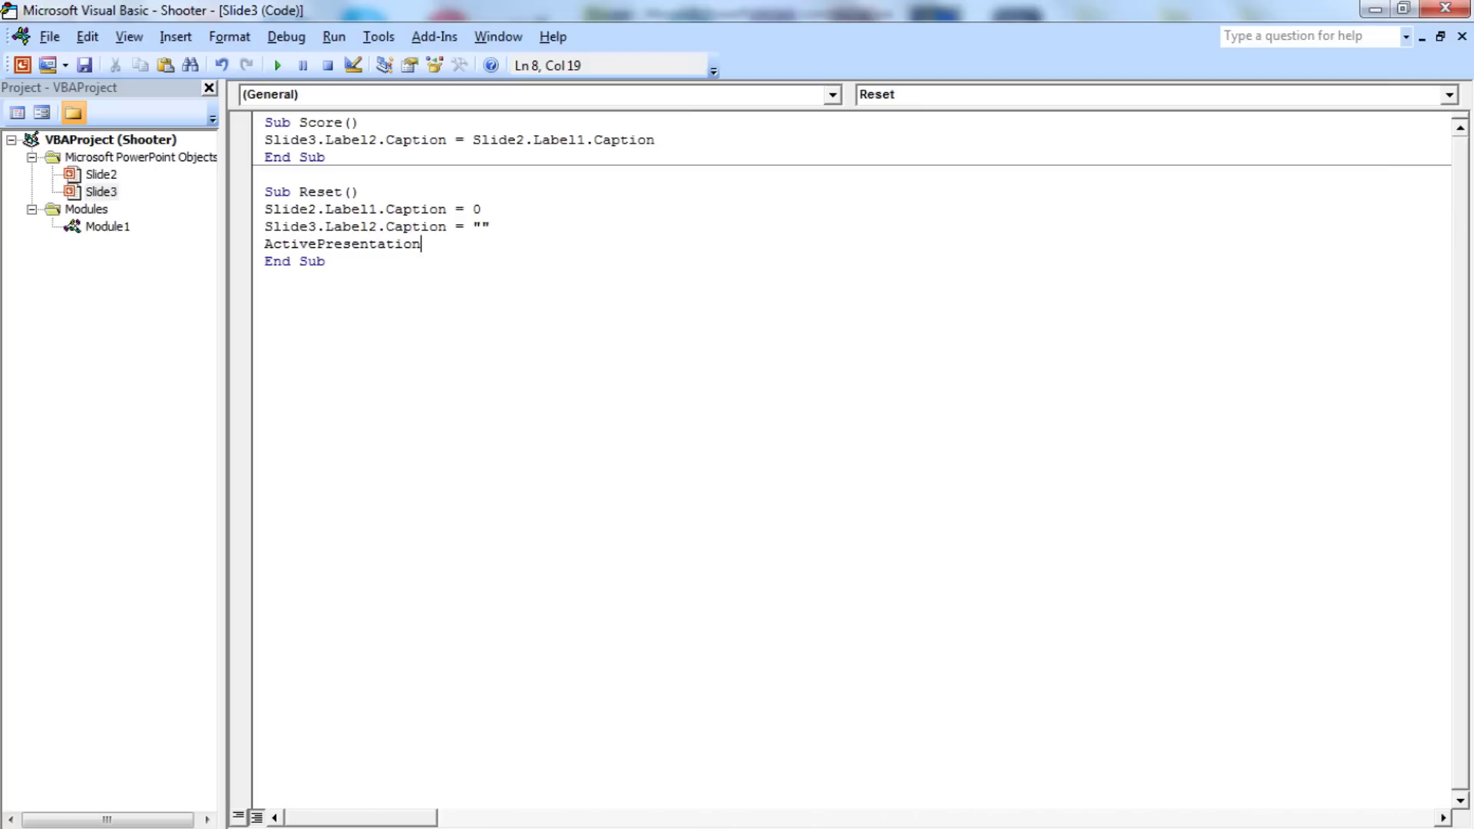
{"action": "type", "text": ".Slide"}
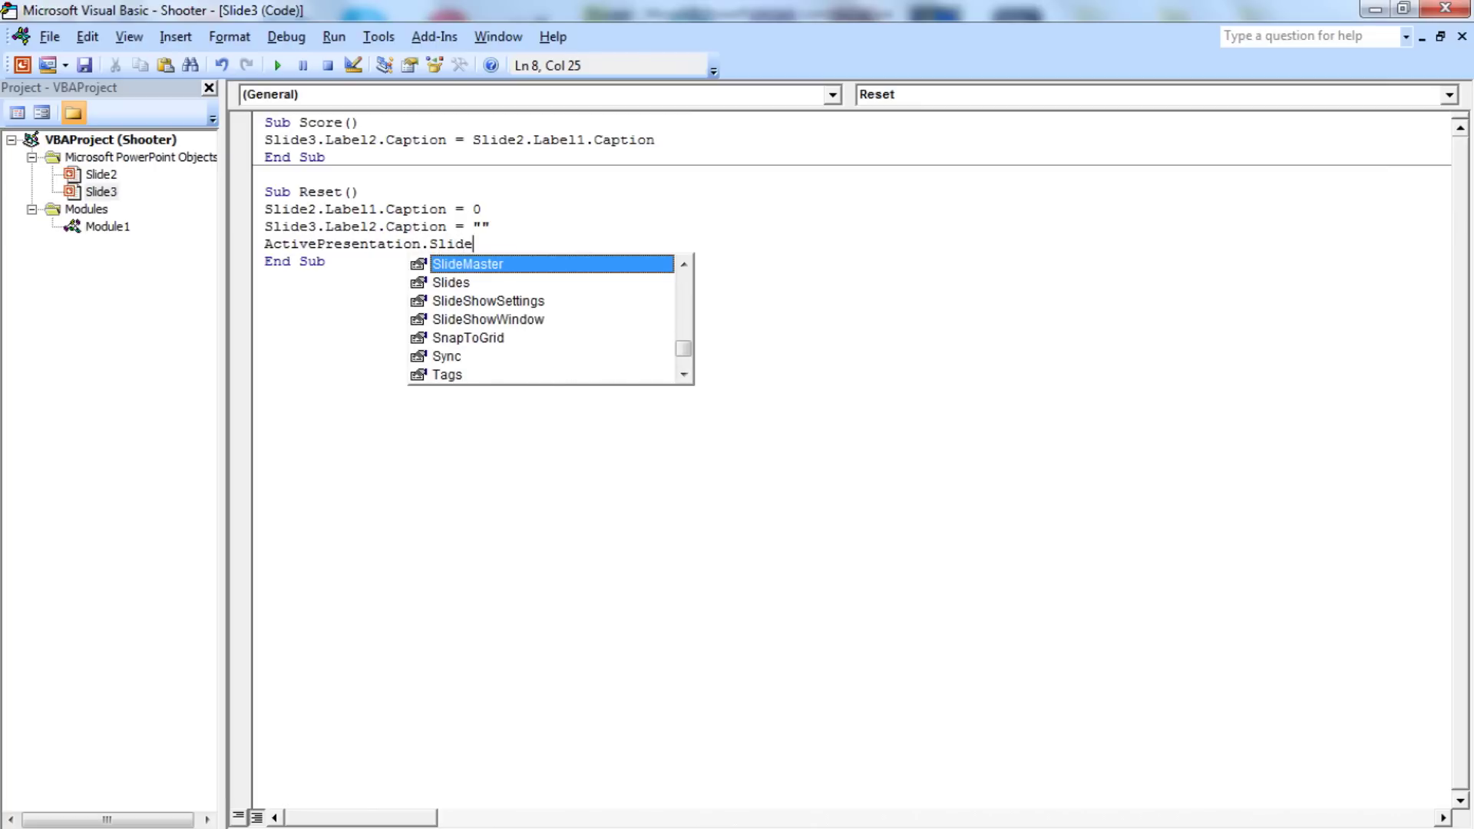
{"action": "type", "text": "s"}
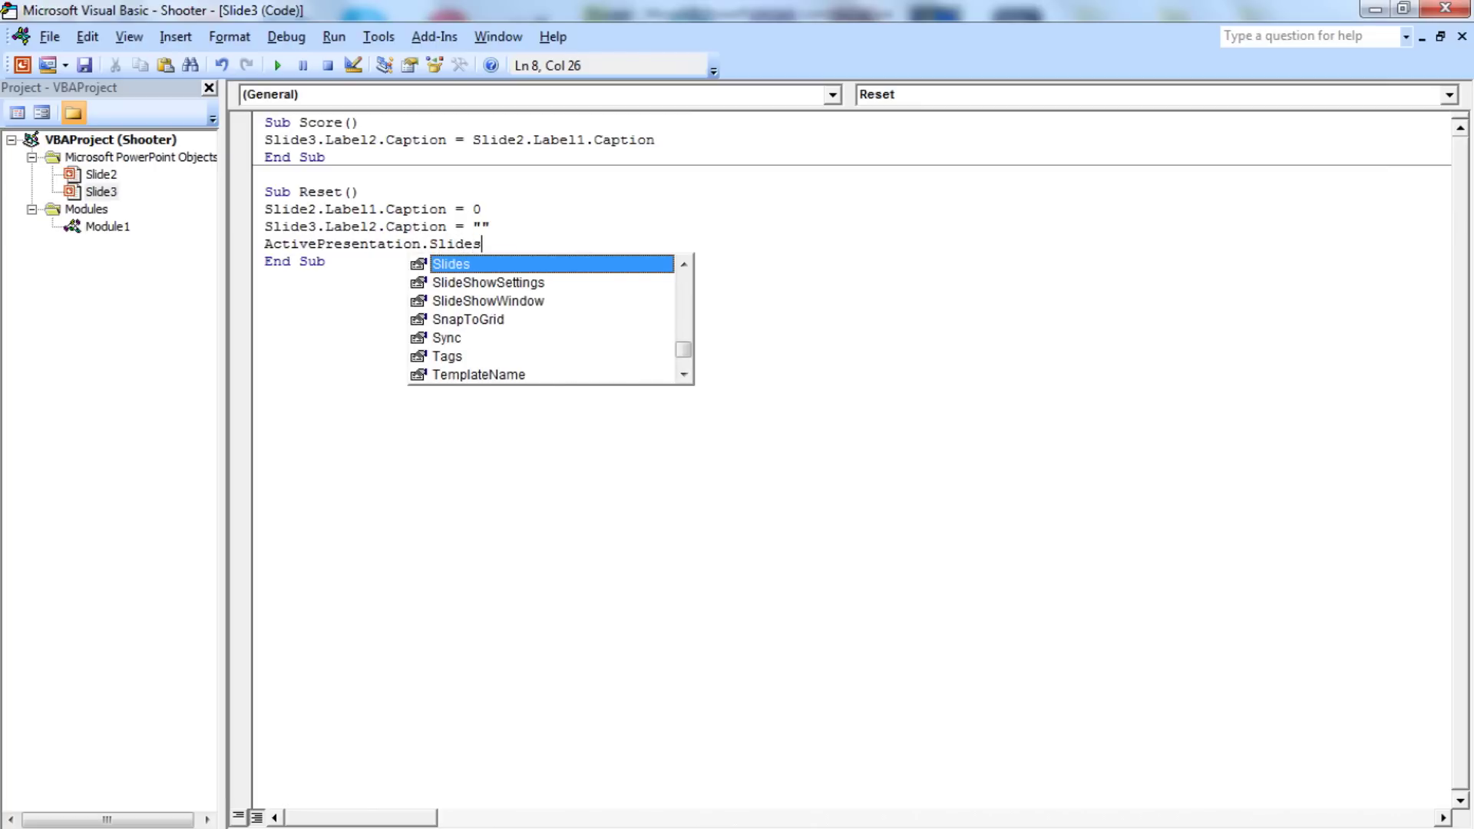
{"action": "double_click", "coordinate": [515, 301]}
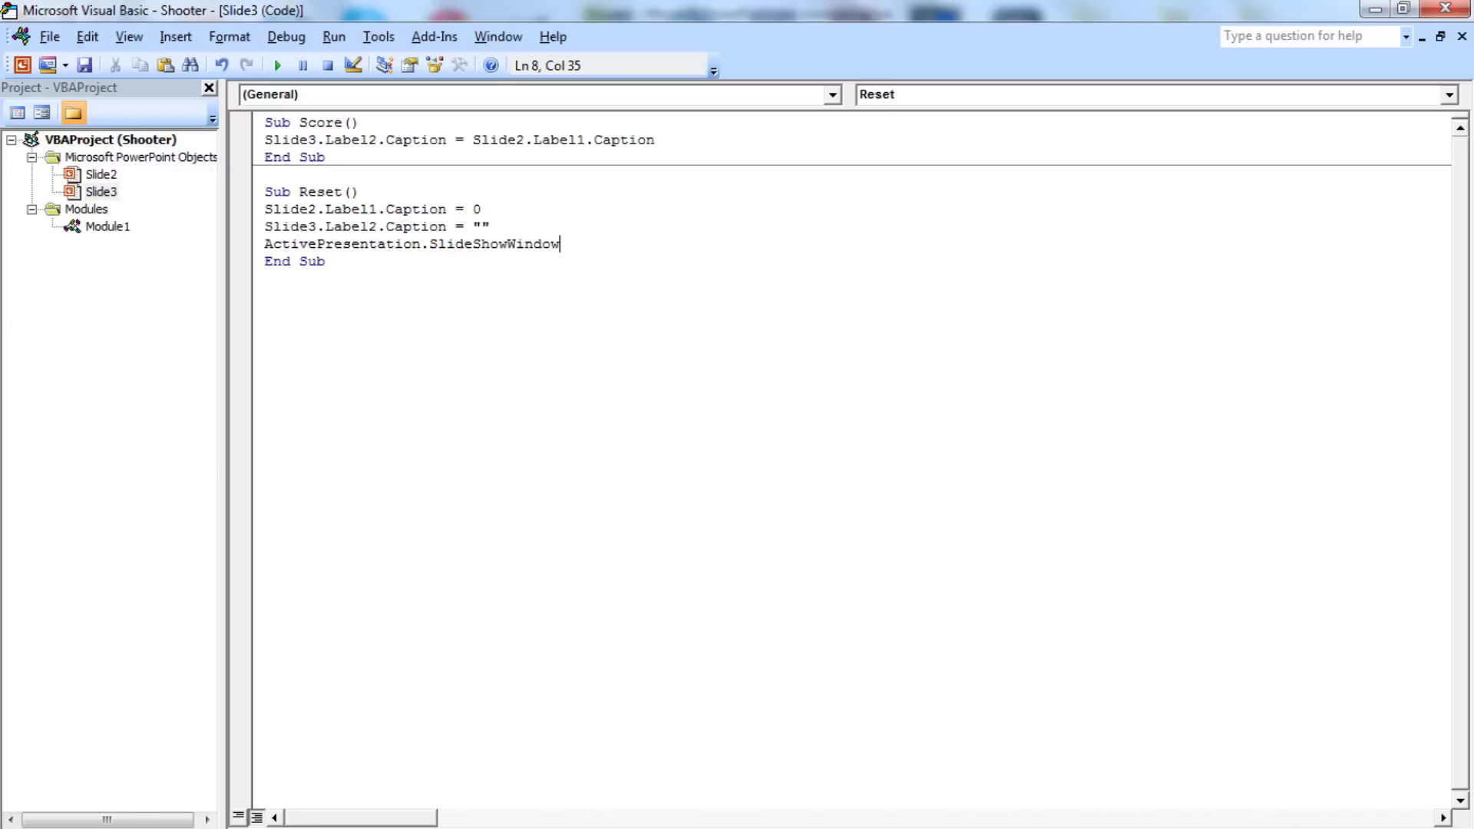
{"action": "type", "text": "."}
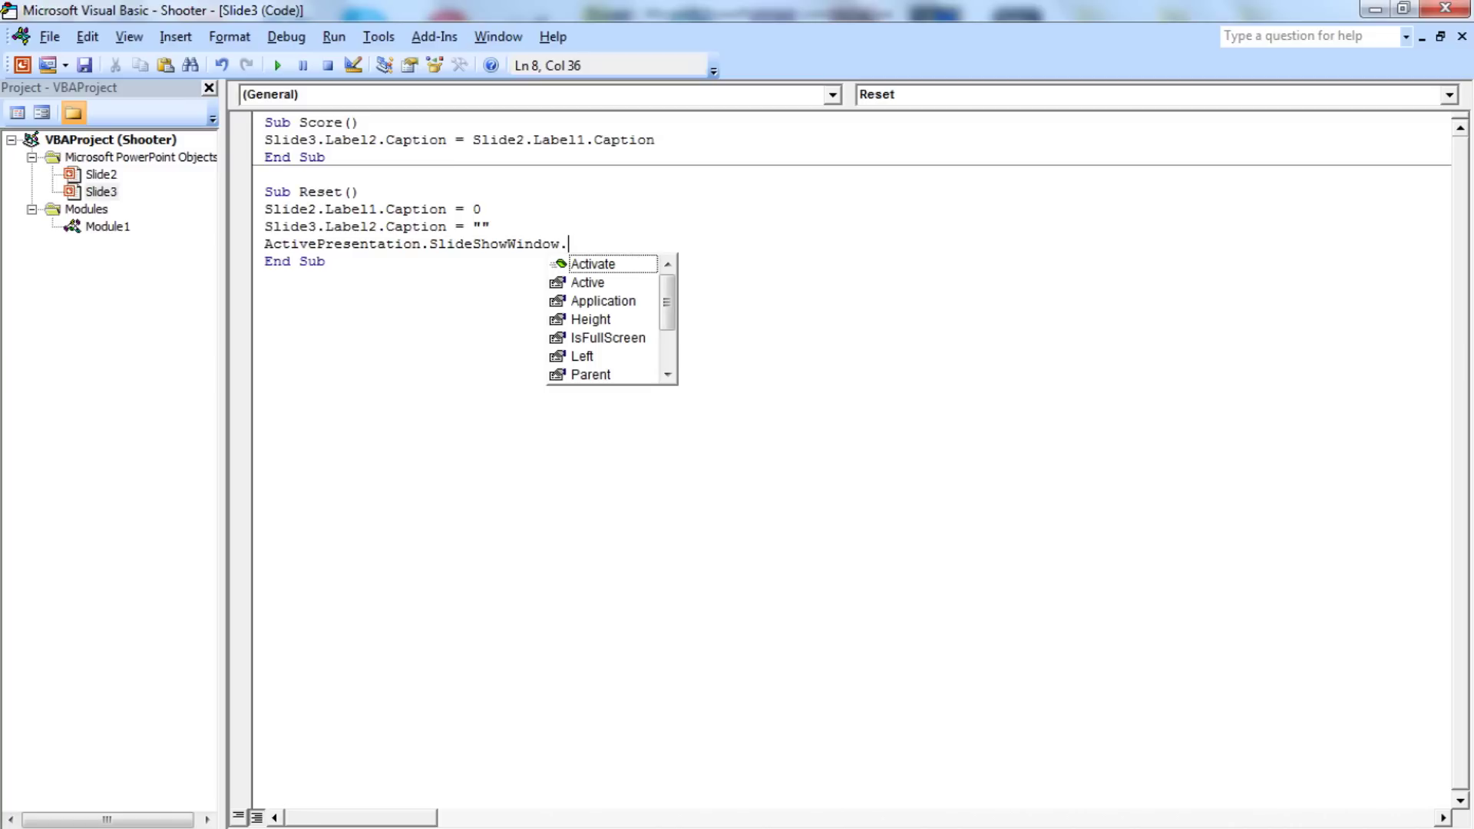
{"action": "type", "text": "View"}
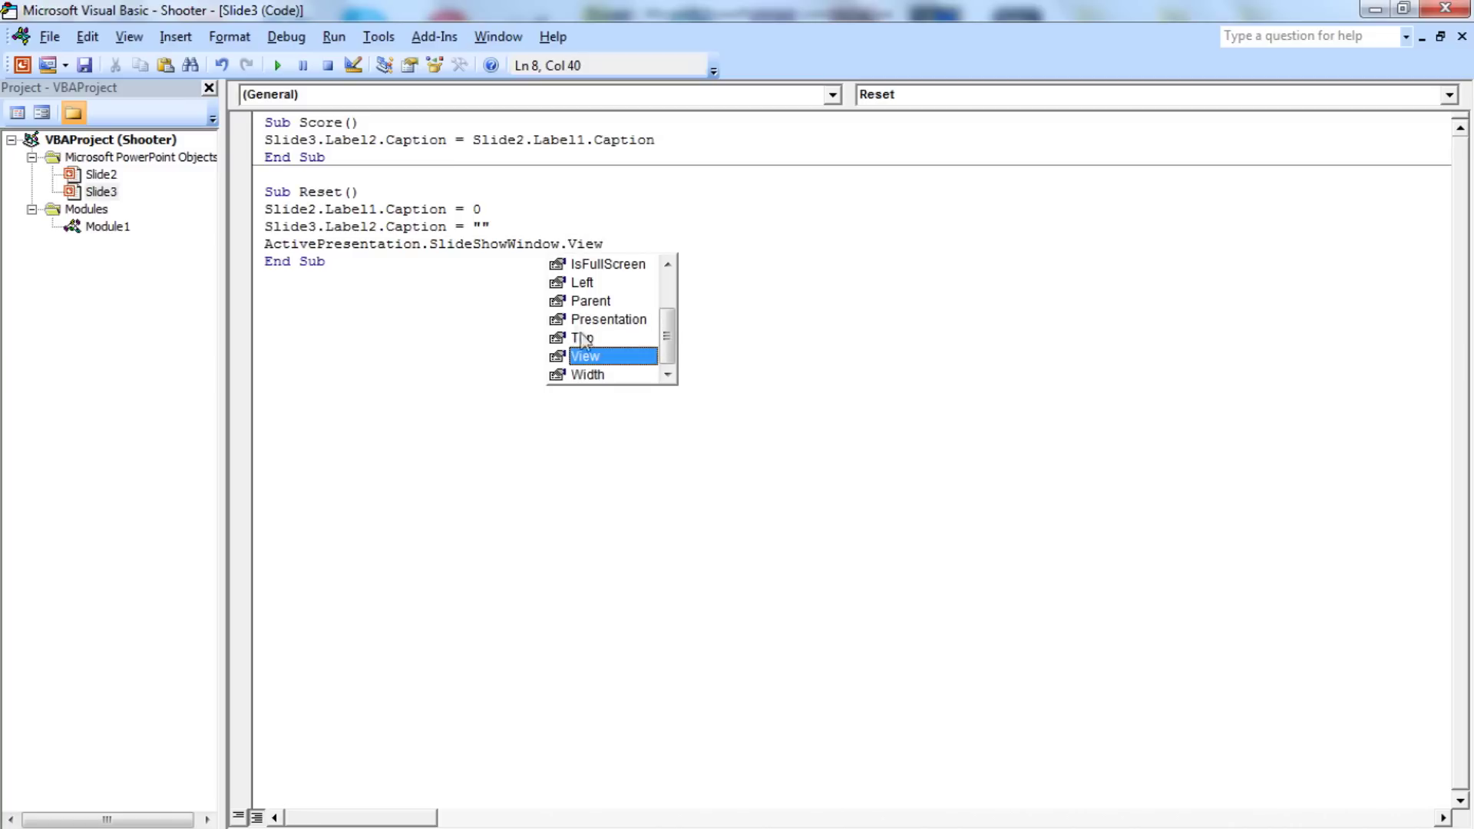
{"action": "key", "text": "Escape"}
{"action": "type", "text": ".Exit"}
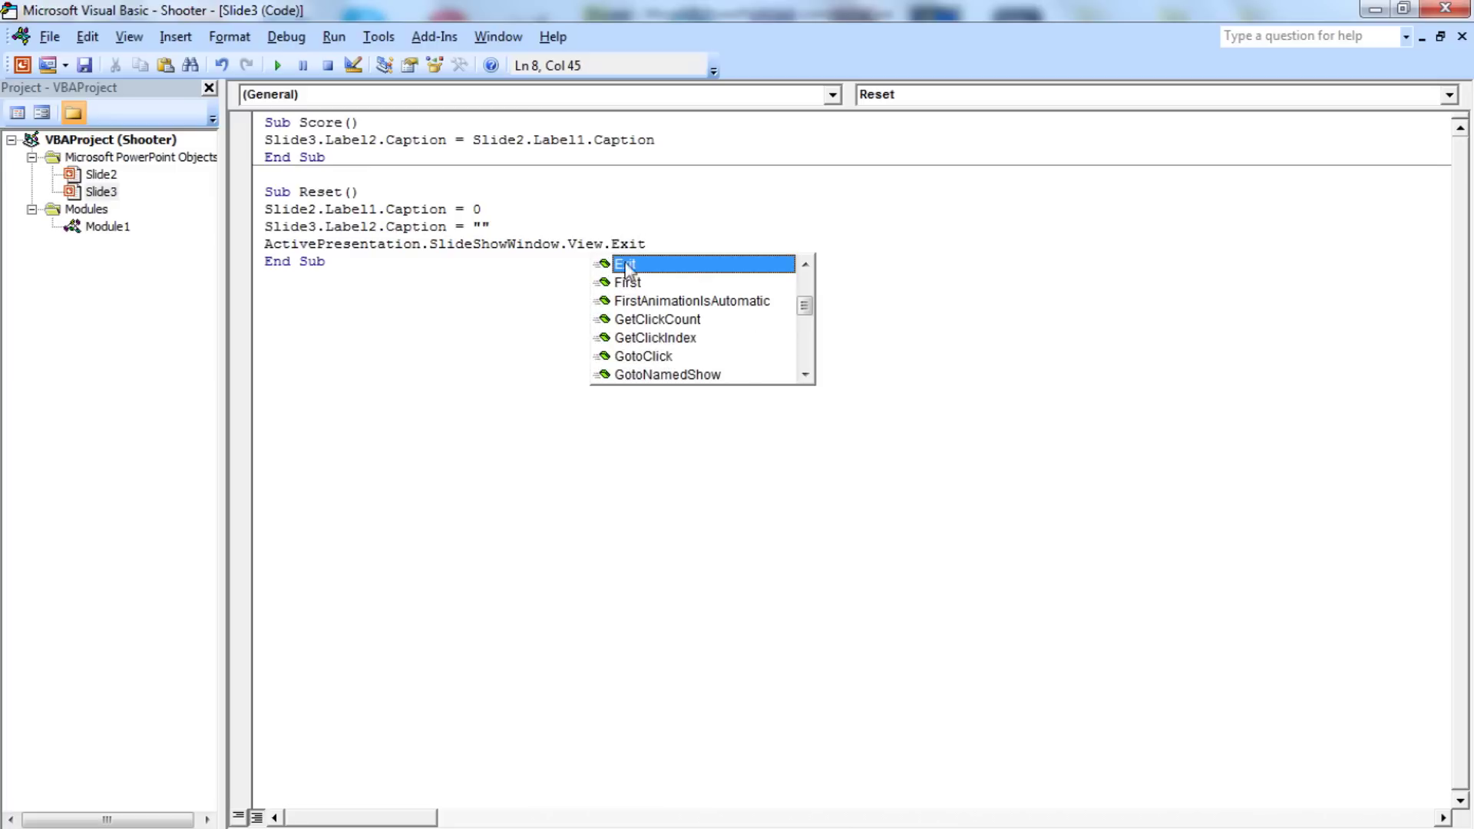
{"action": "key", "text": "Escape"}
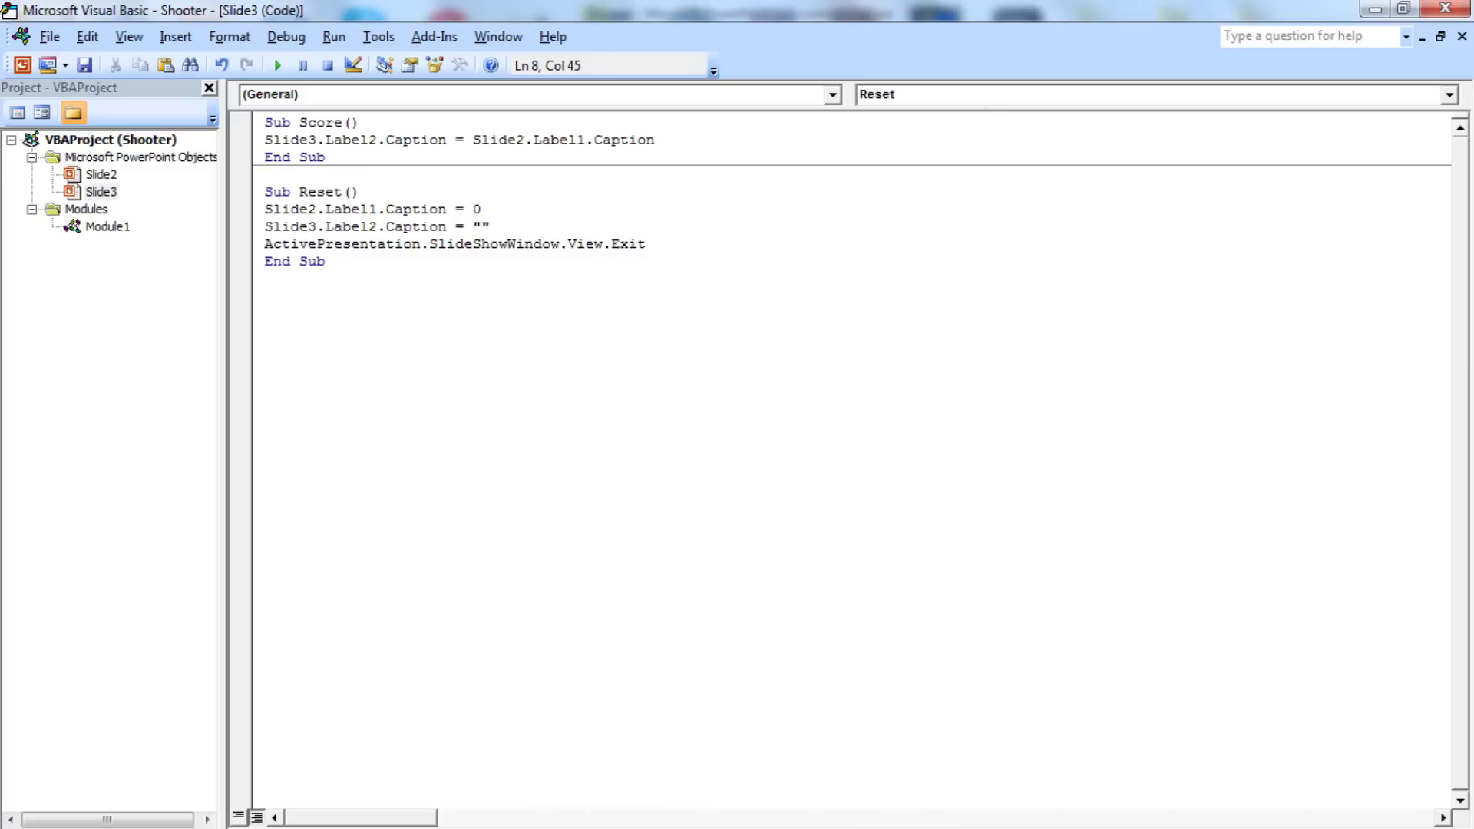
Step: Back on slide 3, give the EXIT box a Run macro action set to Slide3.Reset
{"action": "left_click", "coordinate": [1463, 13]}
{"action": "left_click", "coordinate": [699, 634]}
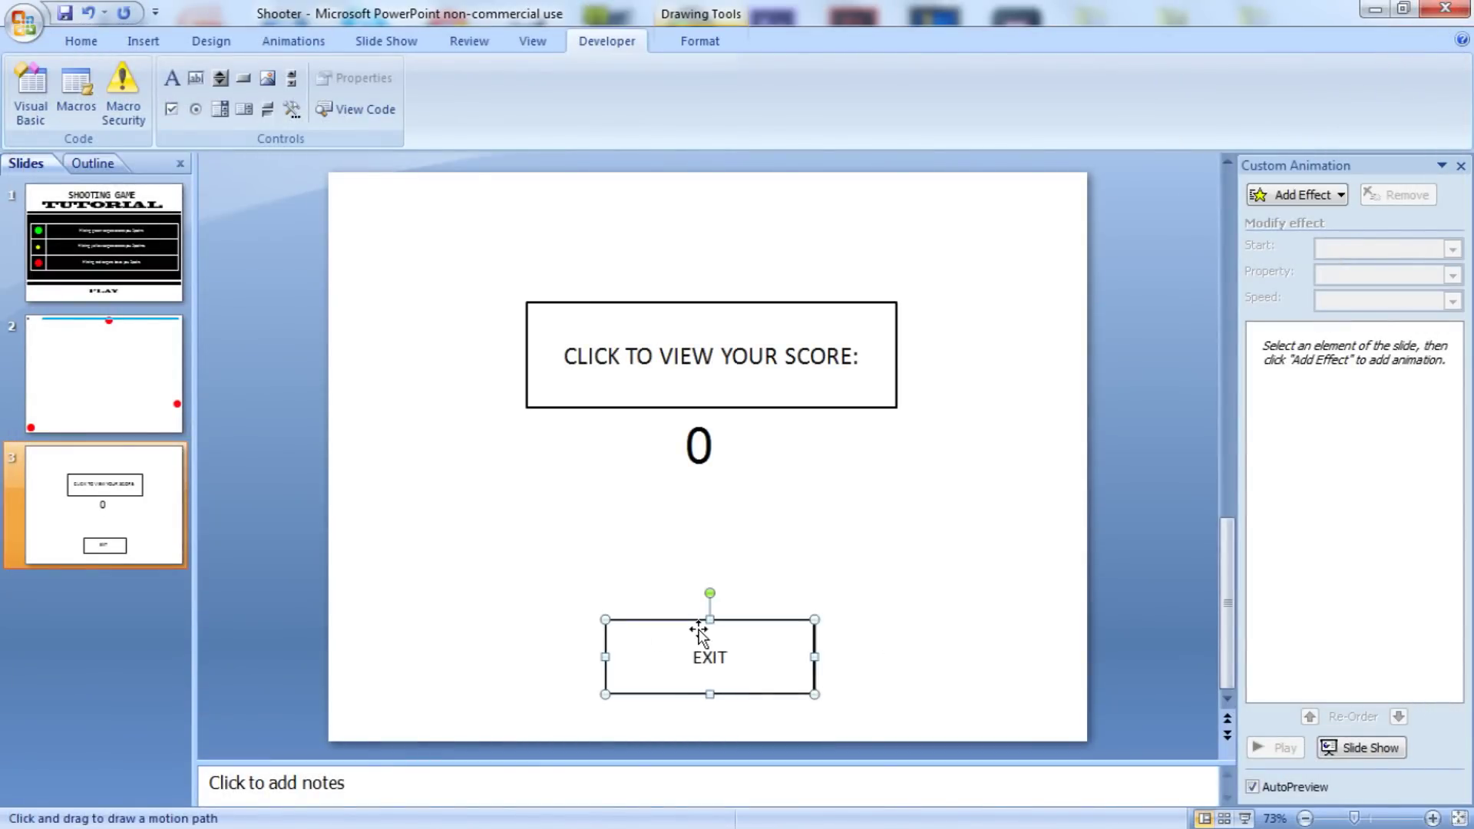
{"action": "left_click", "coordinate": [160, 43]}
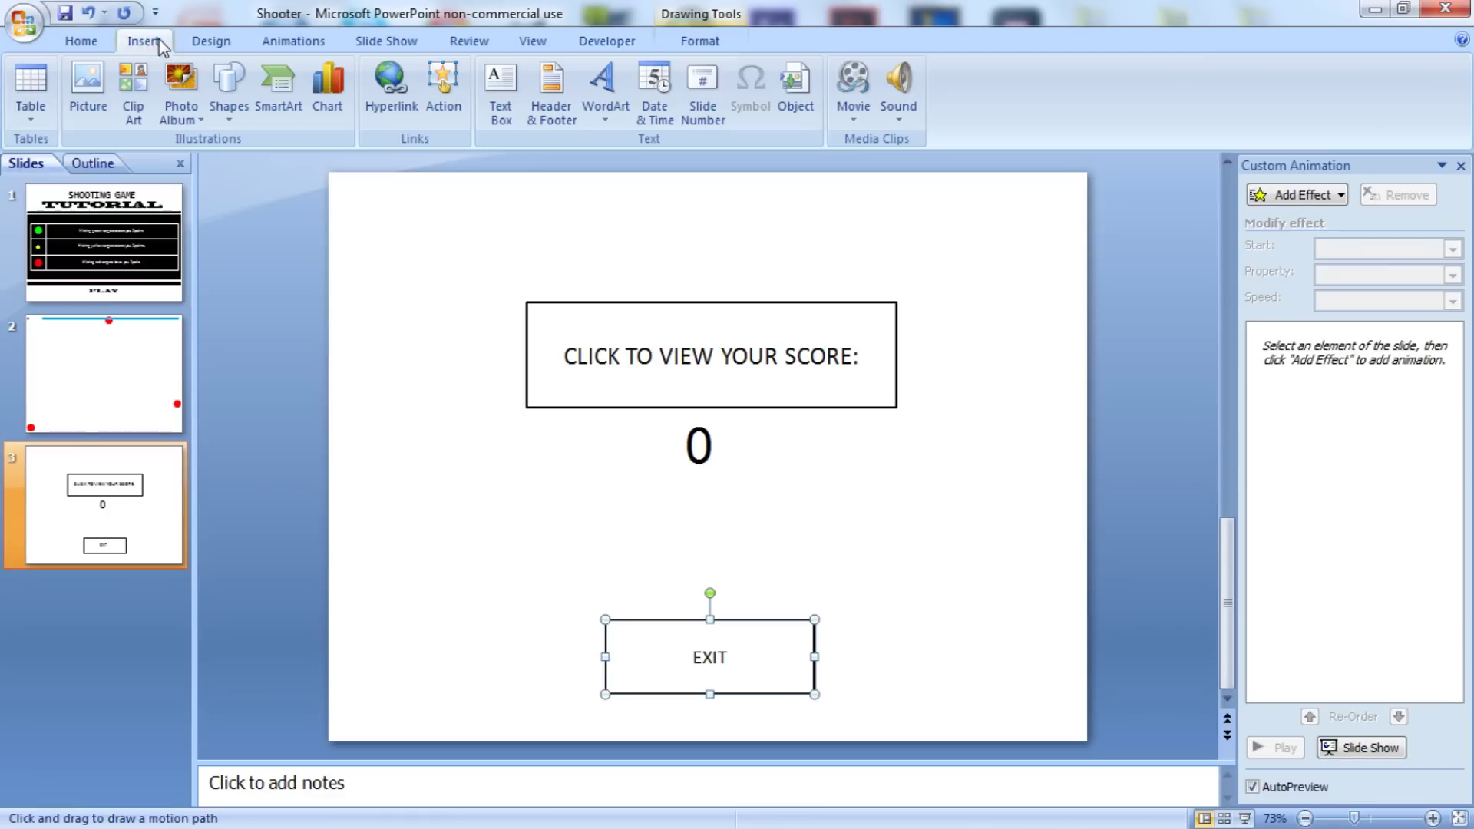
{"action": "left_click", "coordinate": [442, 83]}
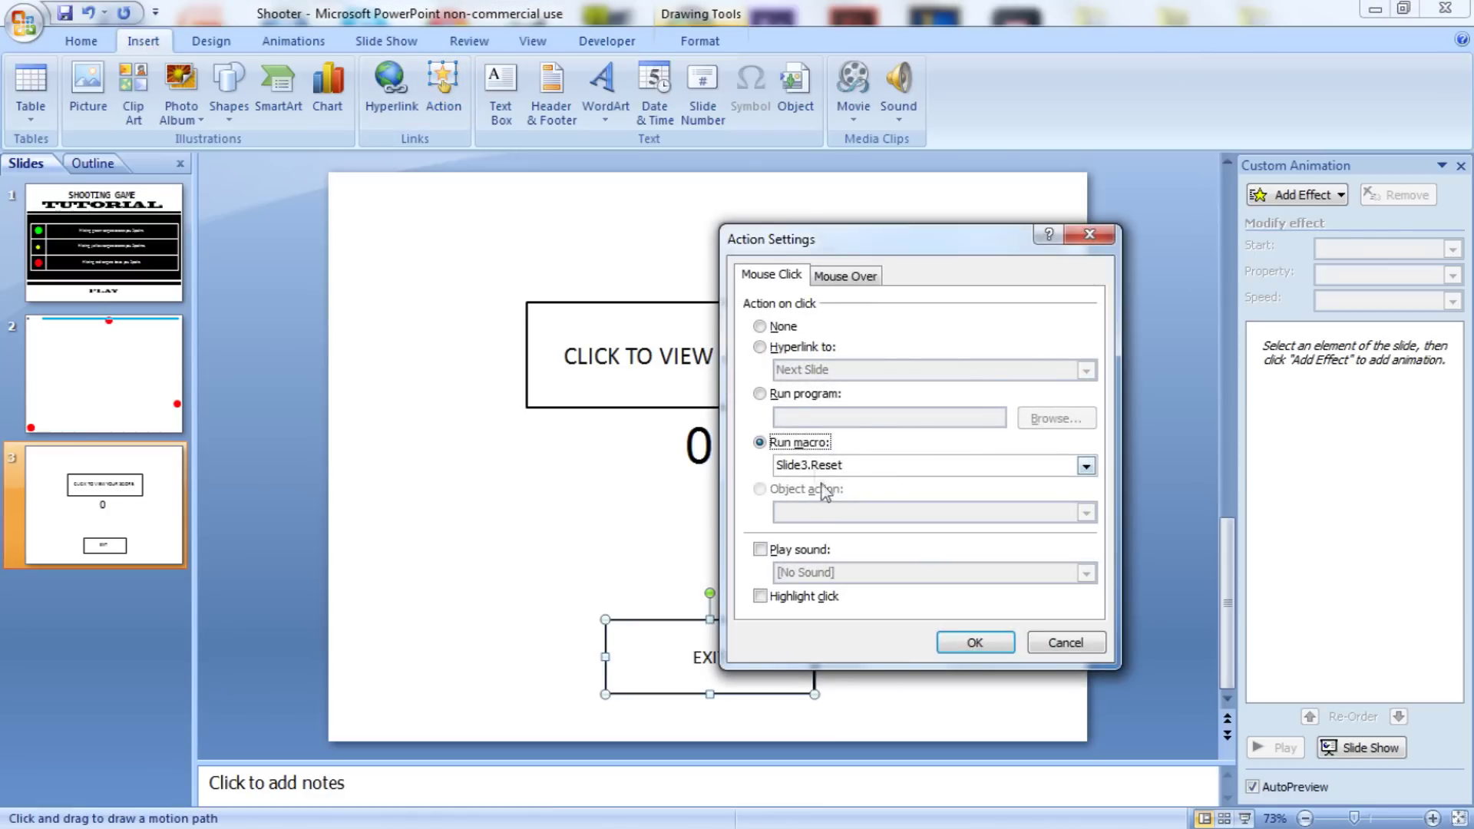
{"action": "left_click", "coordinate": [846, 464]}
{"action": "left_click", "coordinate": [828, 511]}
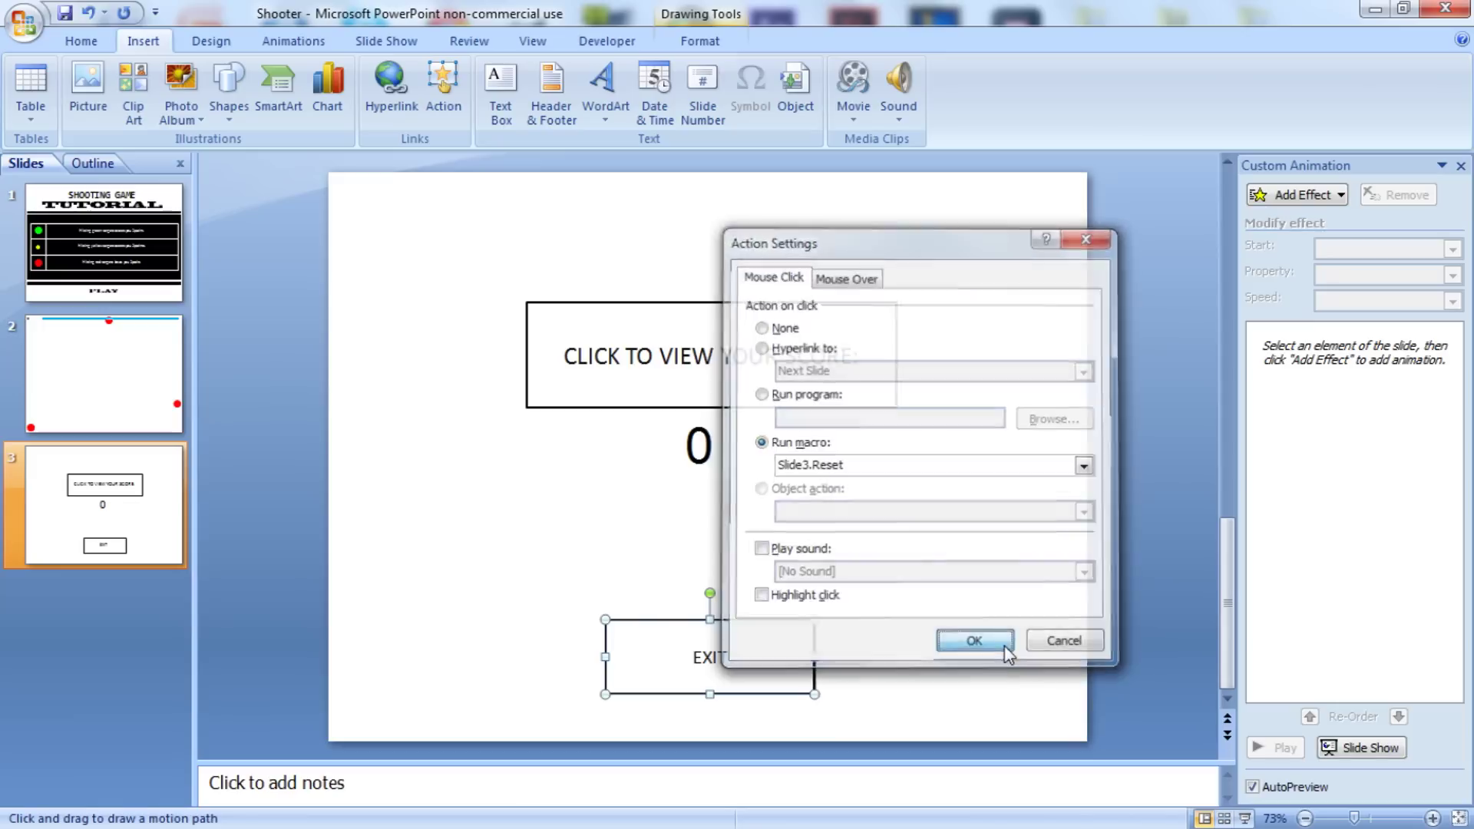
{"action": "left_click", "coordinate": [1005, 649]}
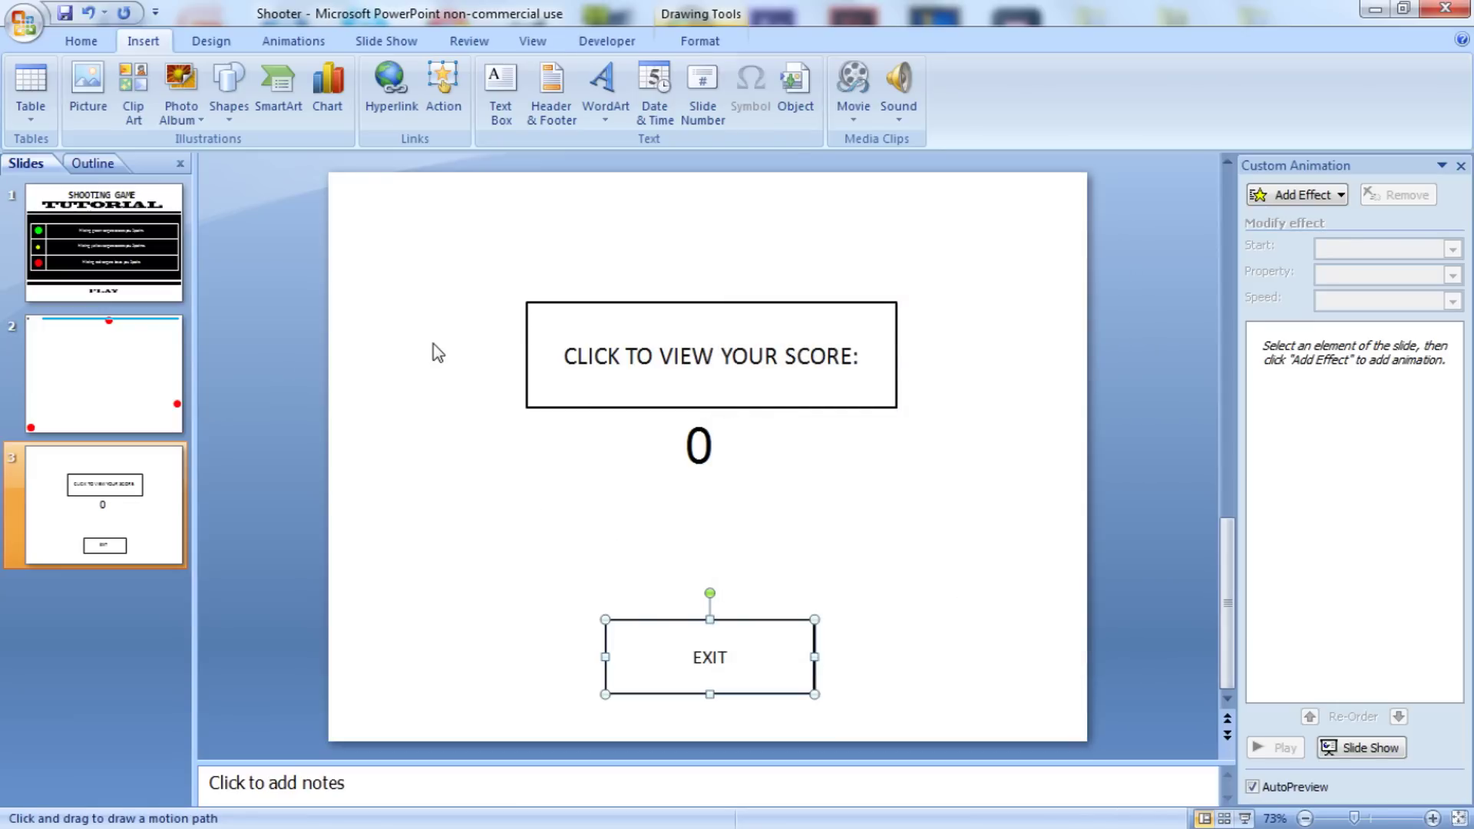
Step: Play the slide show from PLAY, shoot four targets, and advance to the score slide
{"action": "key", "text": "F5"}
{"action": "left_click", "coordinate": [774, 771]}
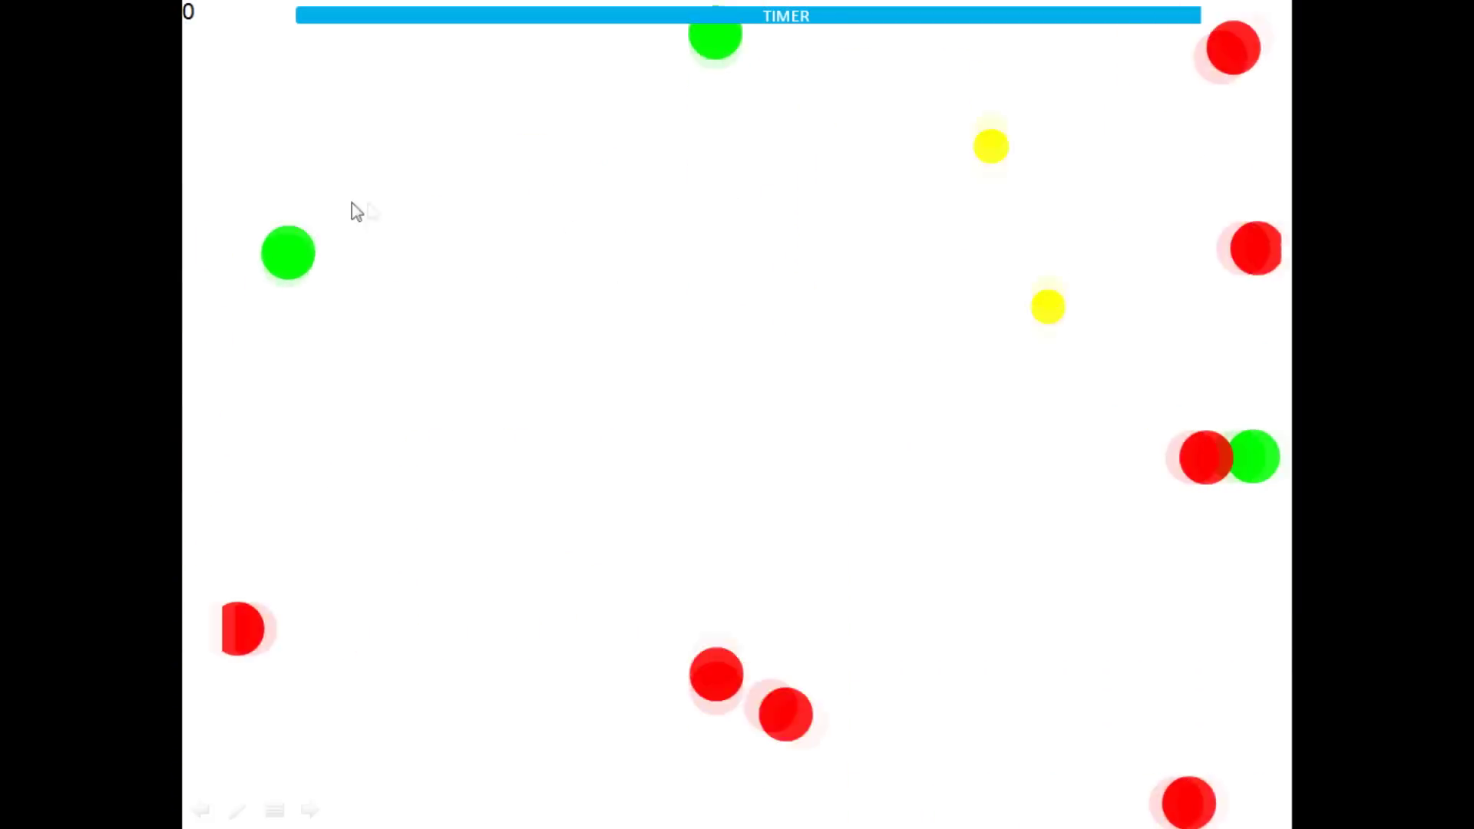
{"action": "left_click", "coordinate": [549, 243]}
{"action": "left_click", "coordinate": [280, 437]}
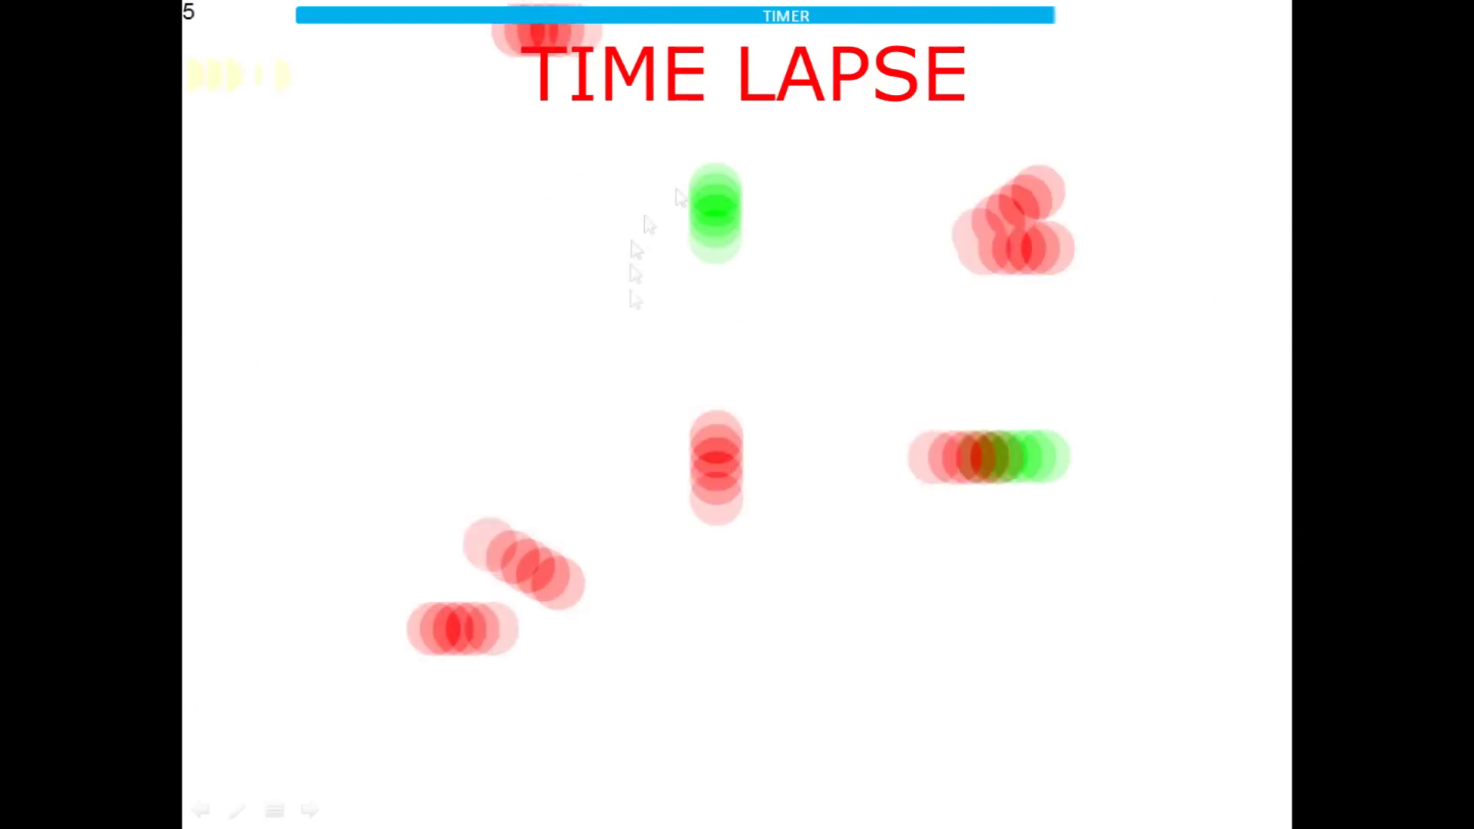
{"action": "left_click", "coordinate": [1000, 338]}
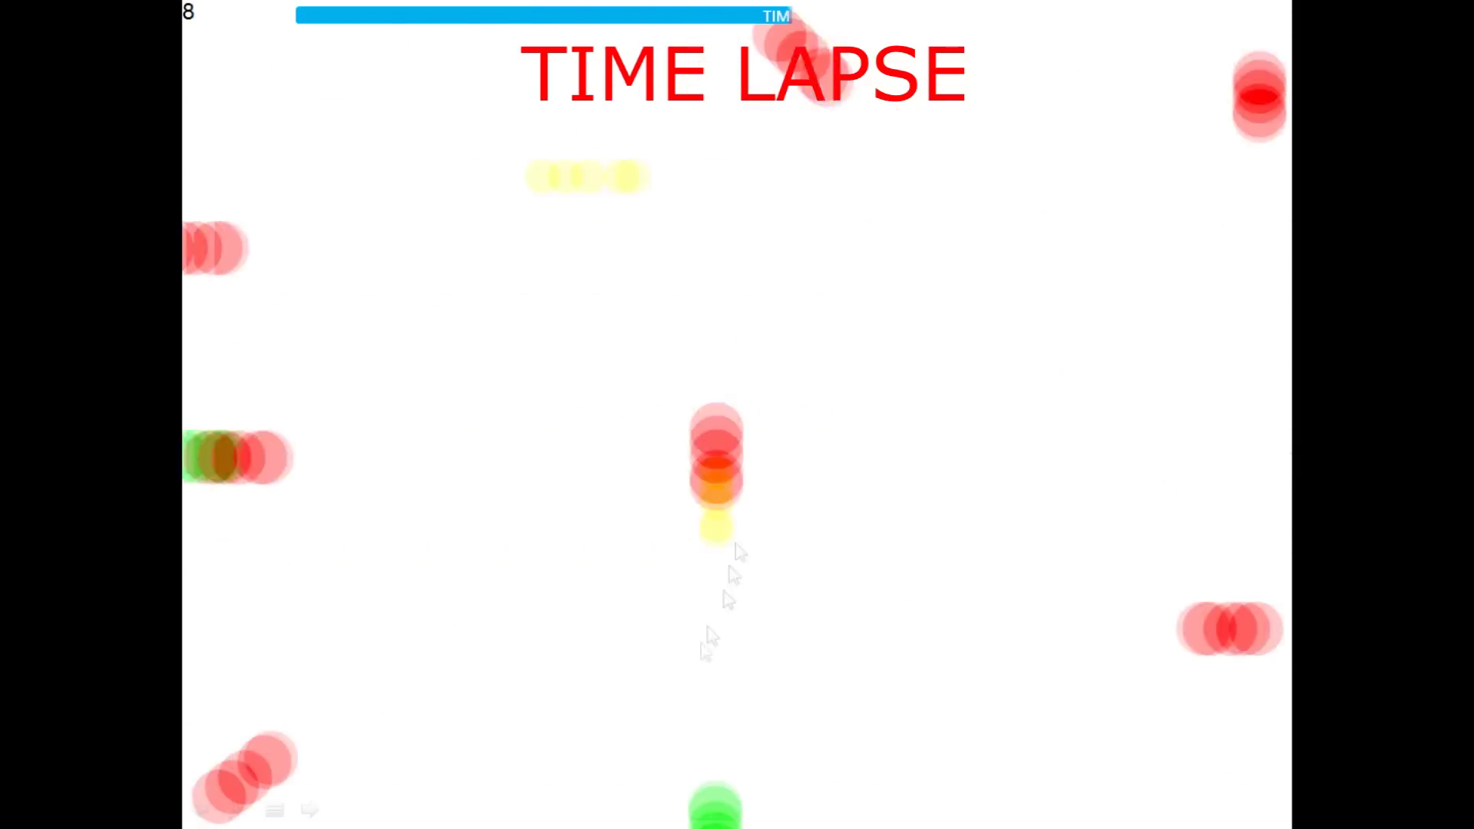
{"action": "left_click", "coordinate": [721, 491]}
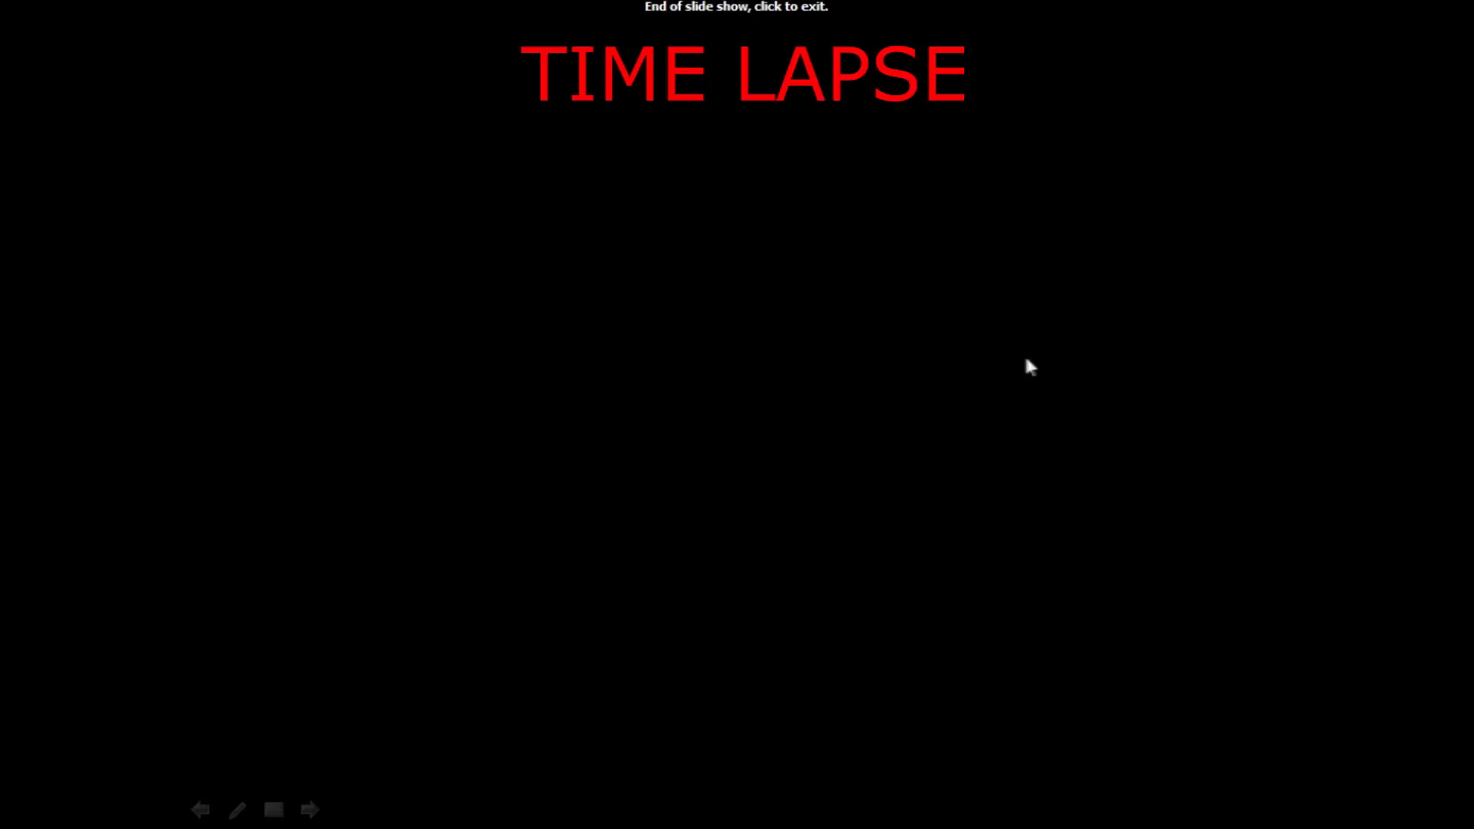
{"action": "left_click", "coordinate": [1025, 362]}
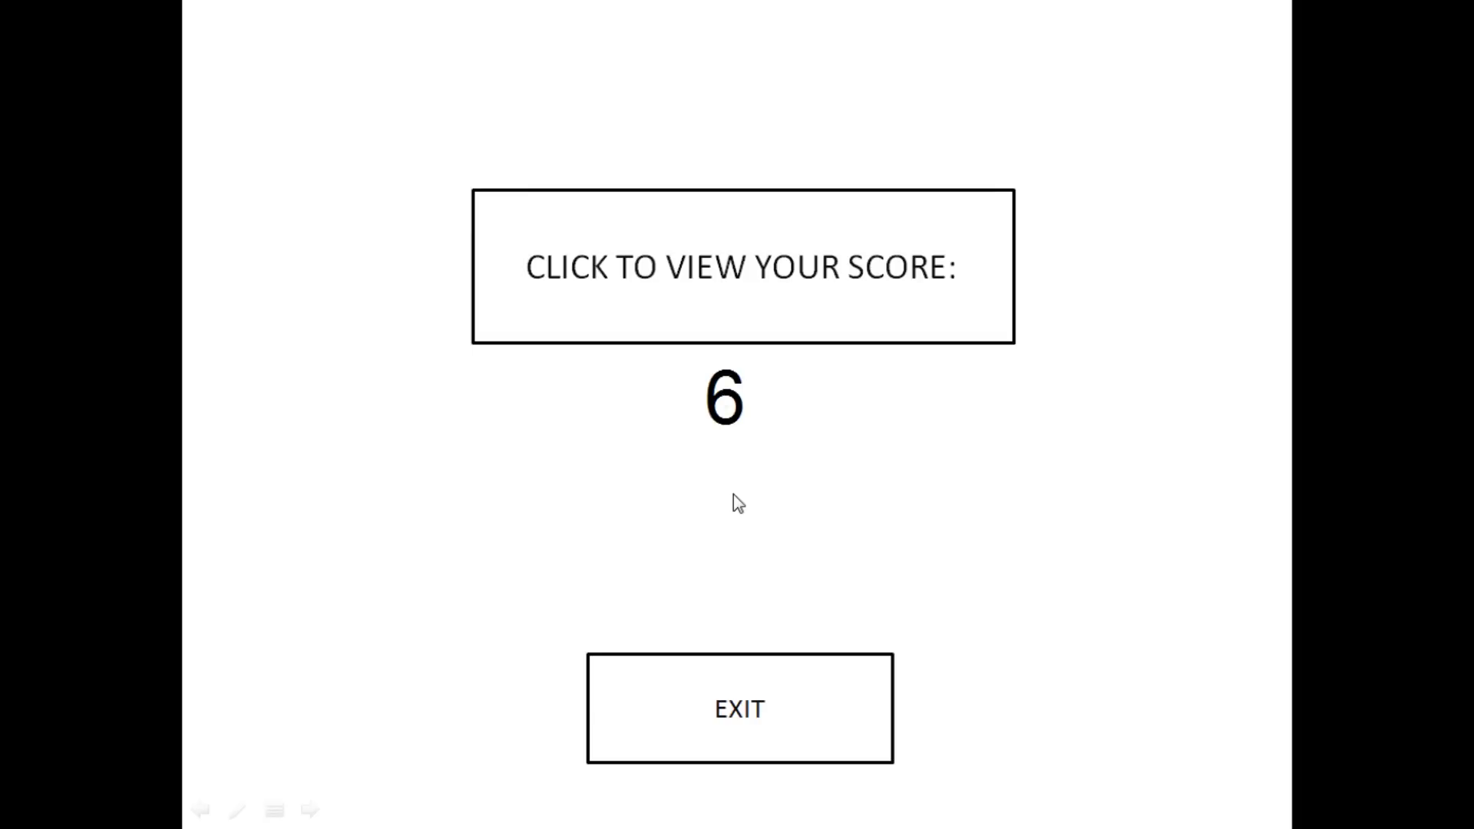
Step: Leave the show with the EXIT button, then view slide 2 in the Slides pane
{"action": "left_click", "coordinate": [758, 708]}
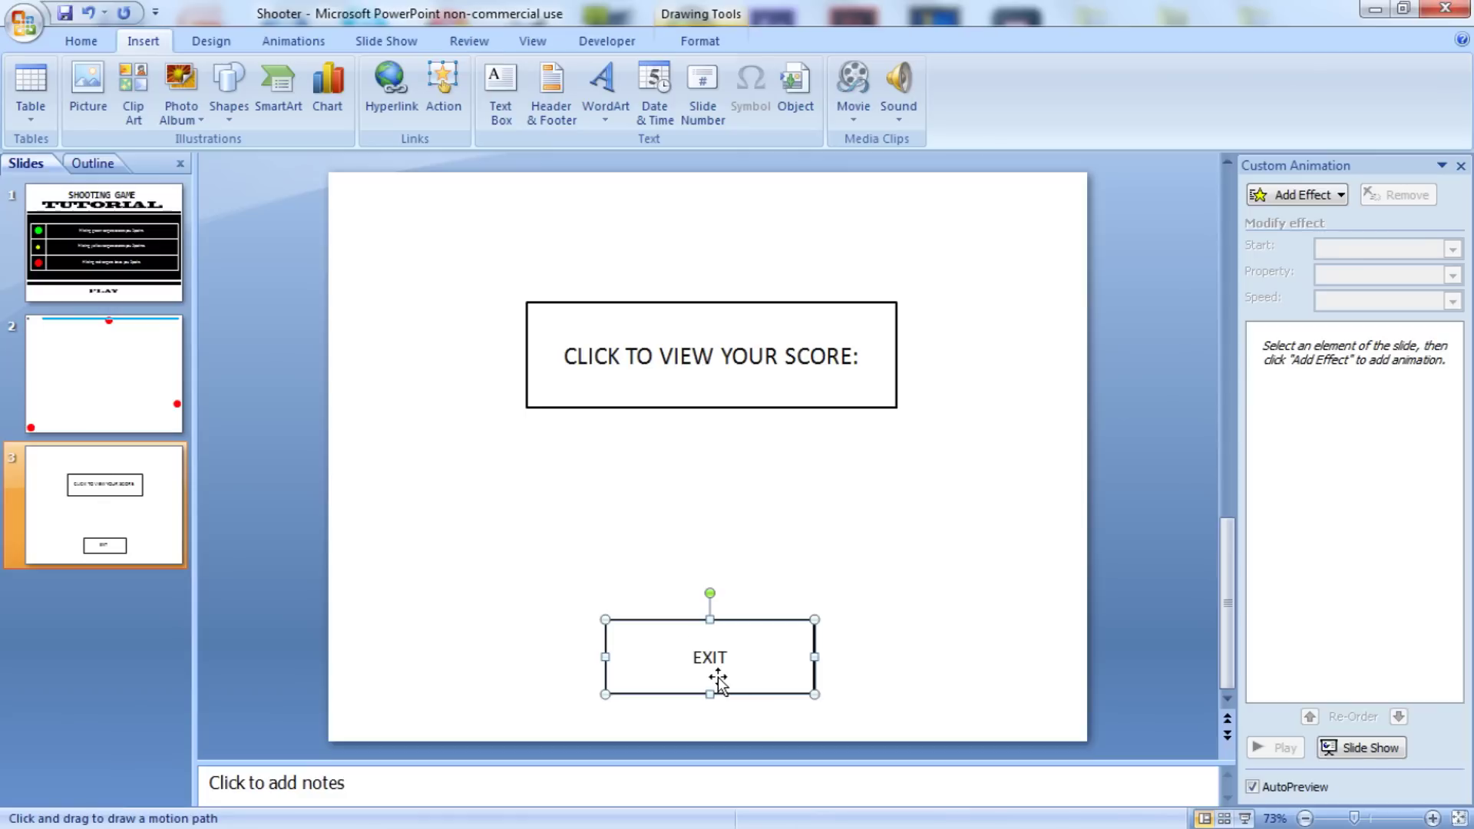
{"action": "left_click", "coordinate": [99, 334]}
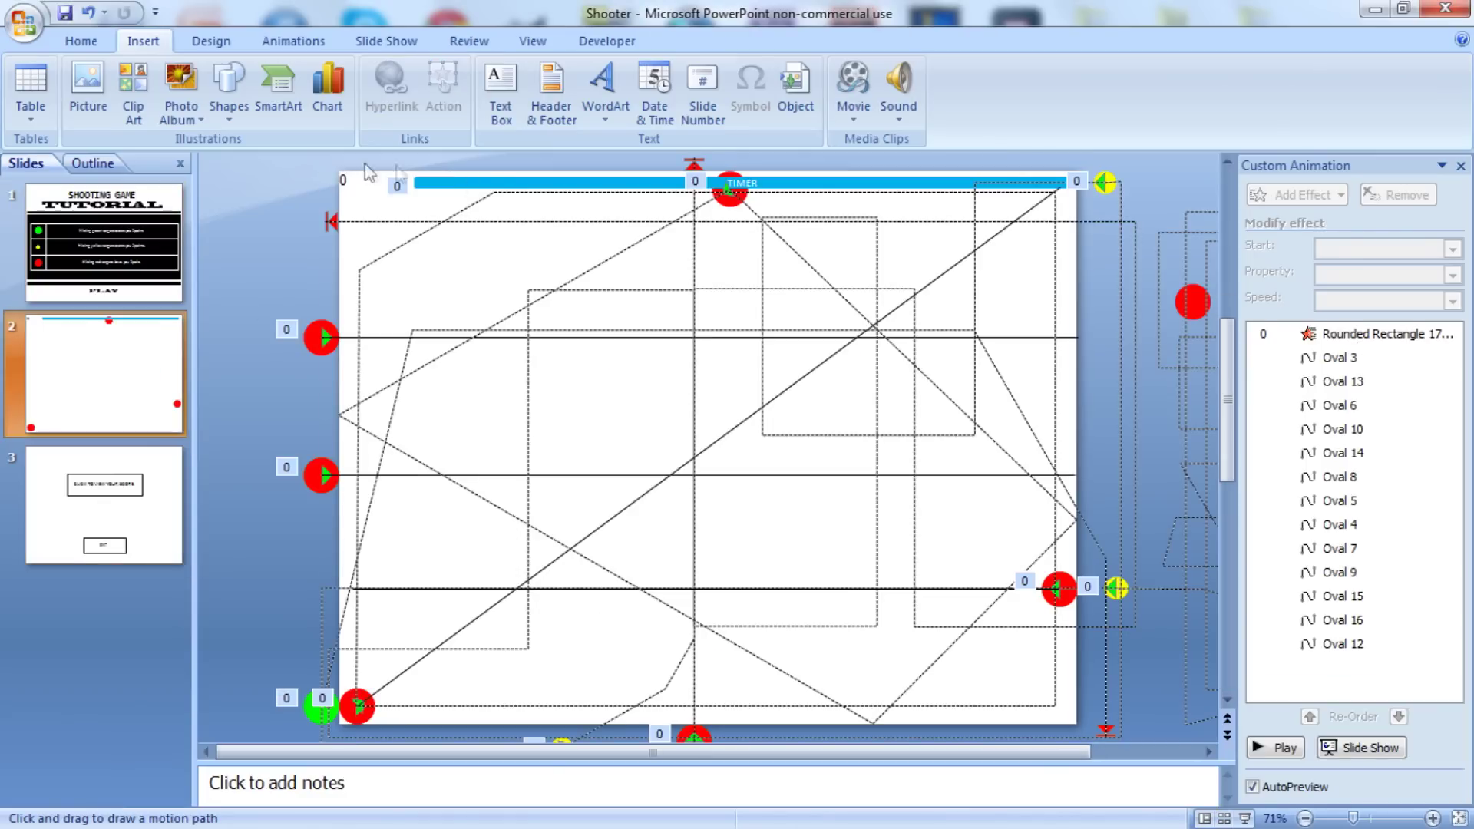
{"action": "scroll", "coordinate": [464, 484], "scroll_direction": "down", "scroll_amount": 2}
{"action": "scroll", "coordinate": [748, 466], "scroll_direction": "up", "scroll_amount": 4}
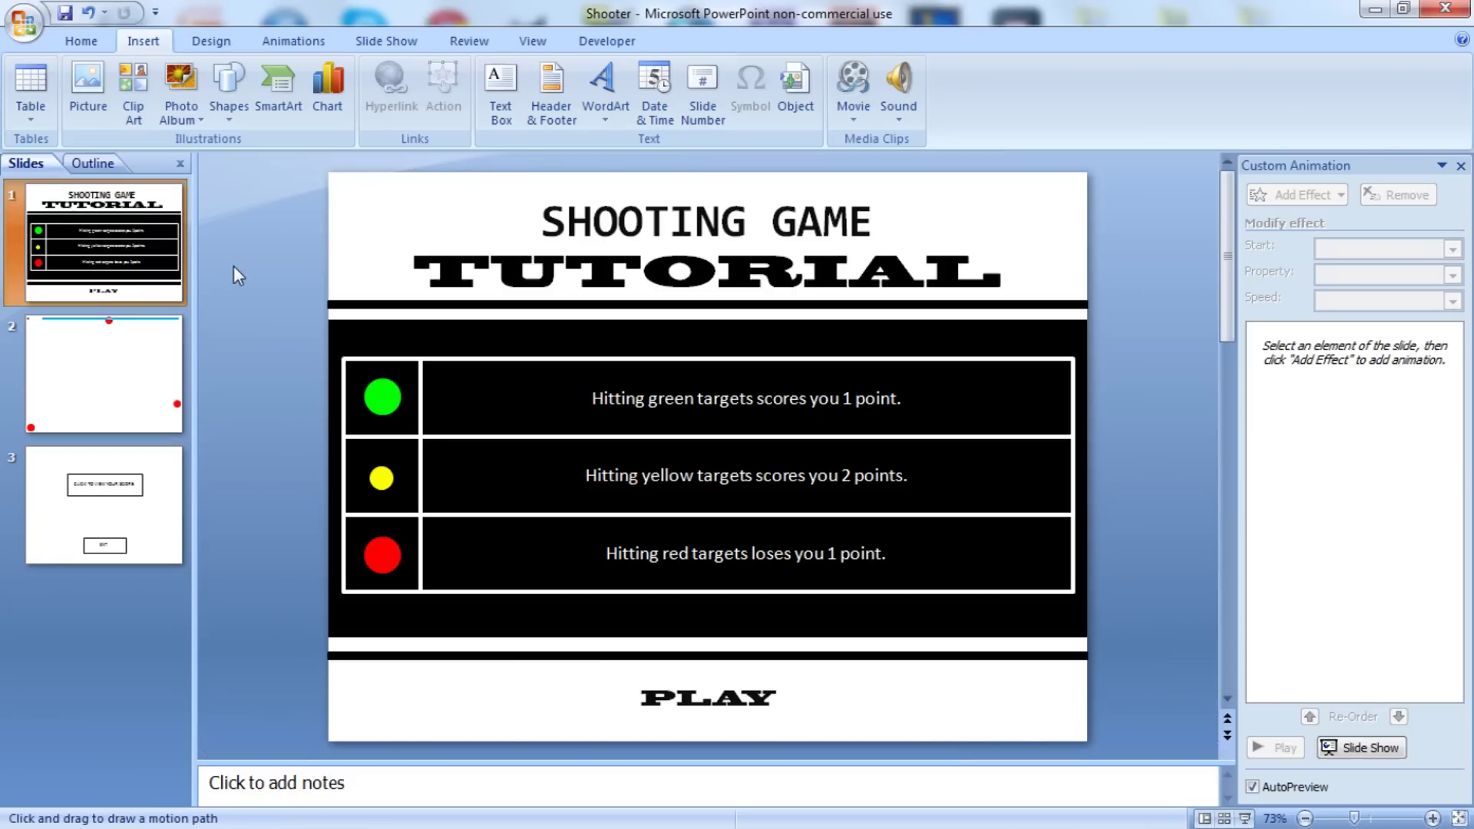